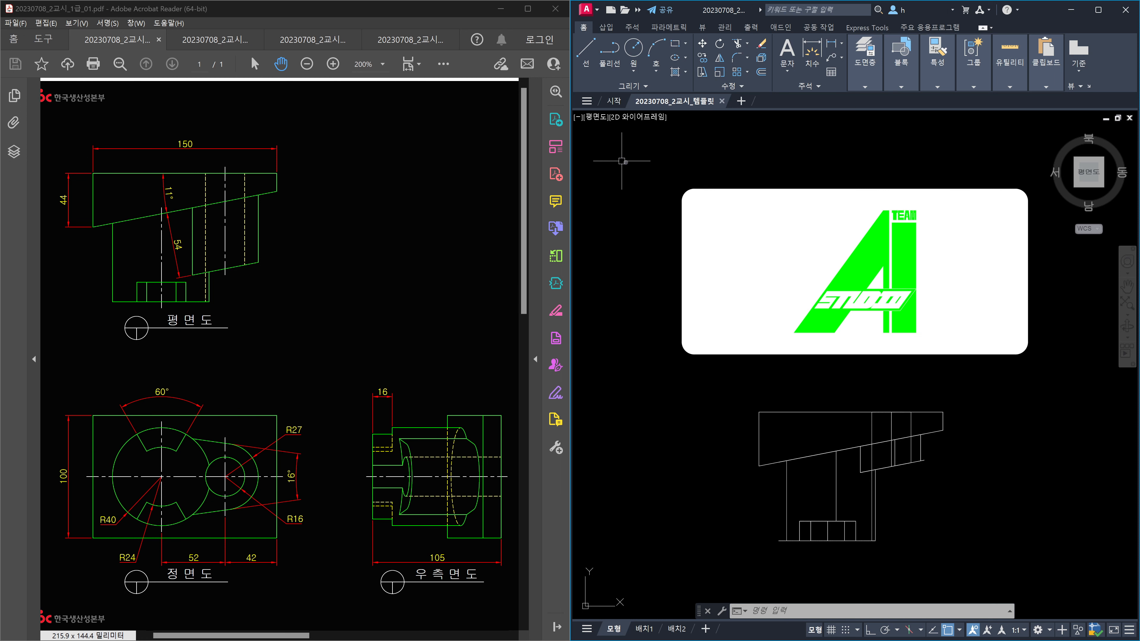
pyautogui.click(655, 175)
pyautogui.click(1062, 373)
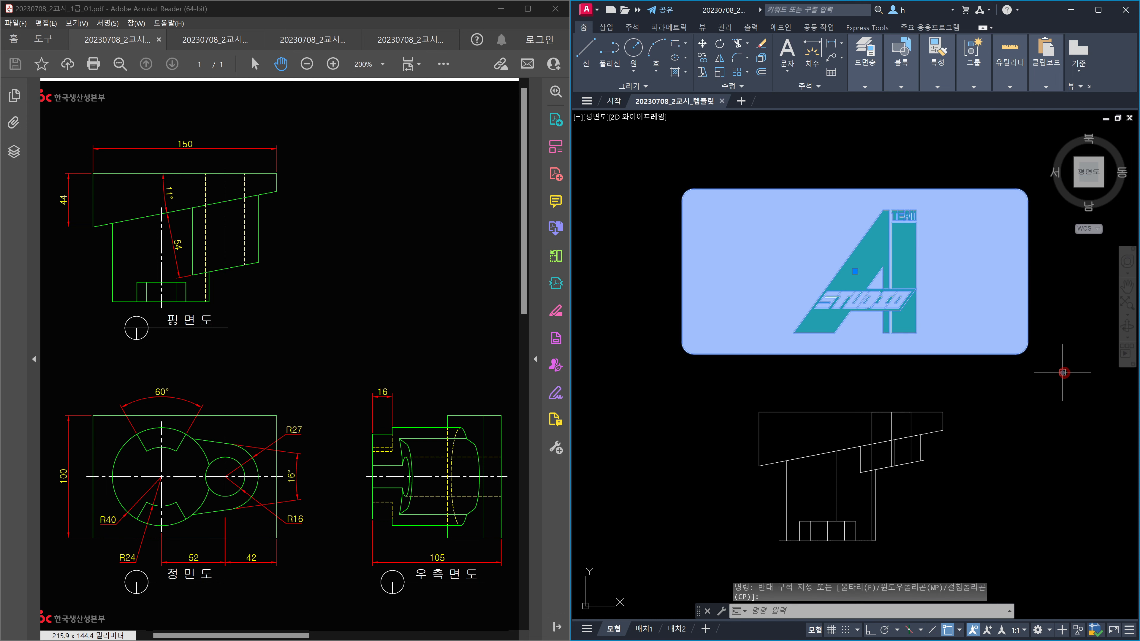
pyautogui.press('Escape')
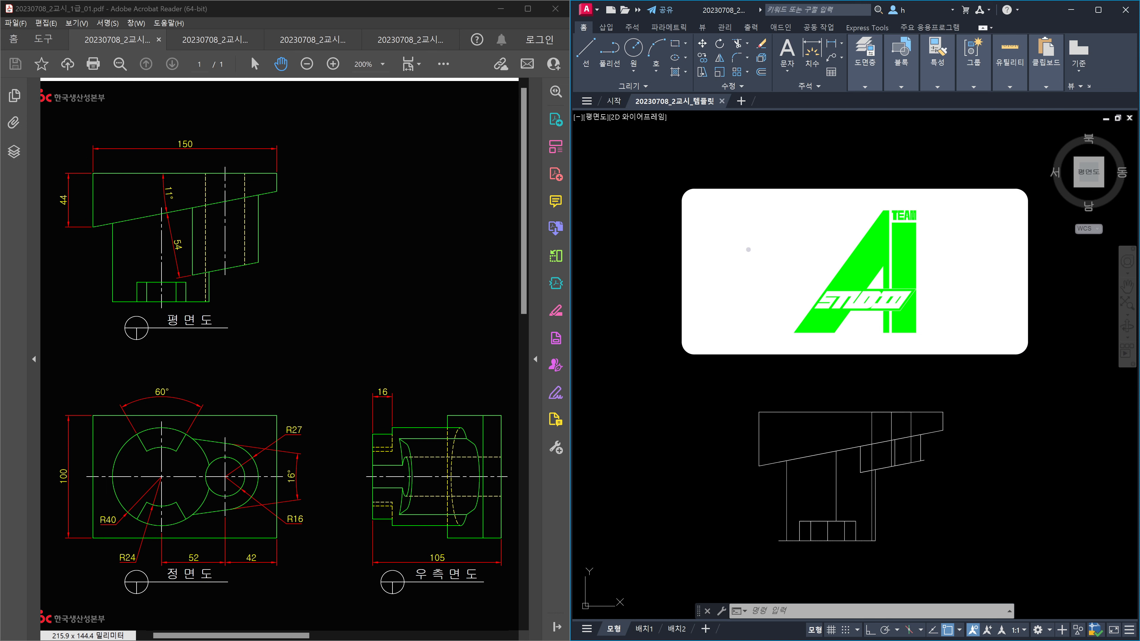
# - Delete the white logo panel with its green lettering above the part
pyautogui.click(660, 171)
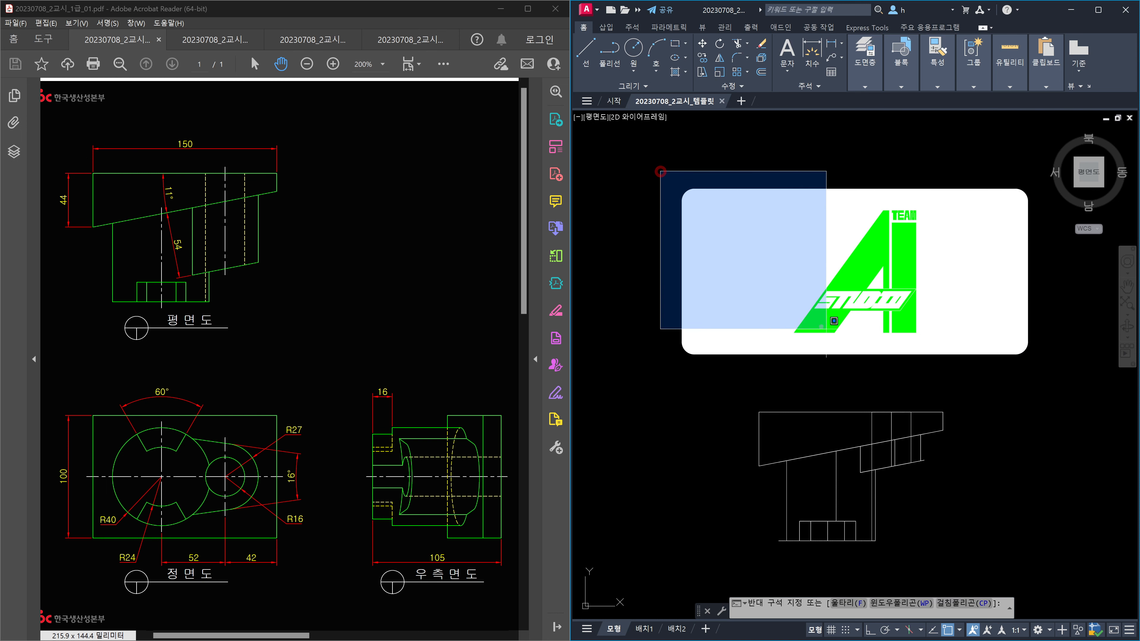
pyautogui.click(1061, 378)
pyautogui.press('Delete')
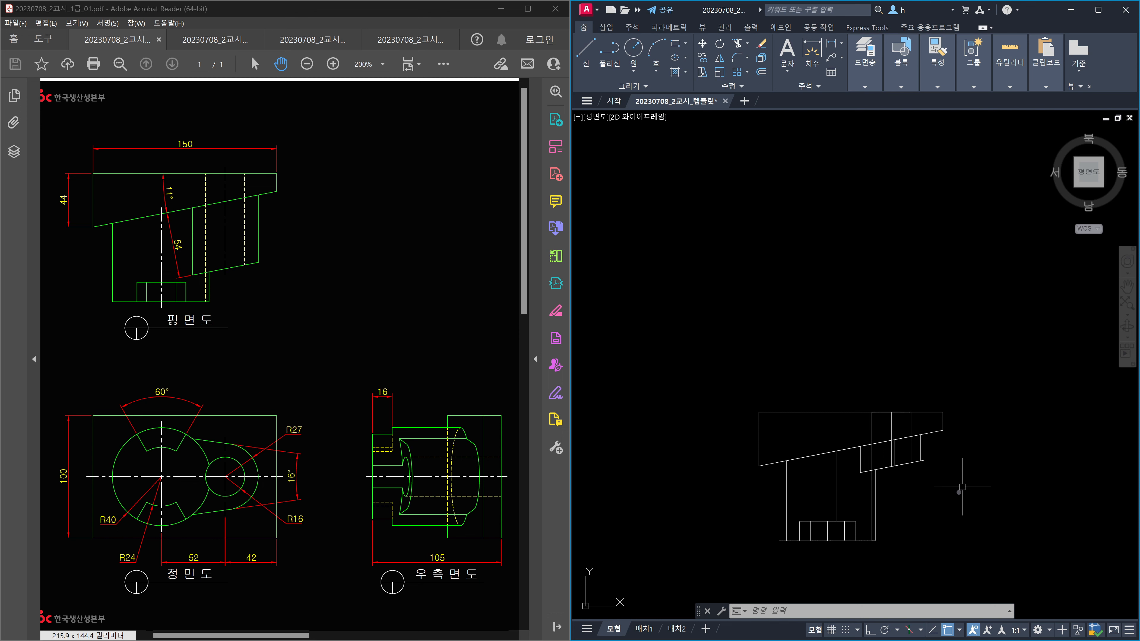
pyautogui.moveTo(942, 521); pyautogui.dragTo(955, 423, button='middle')
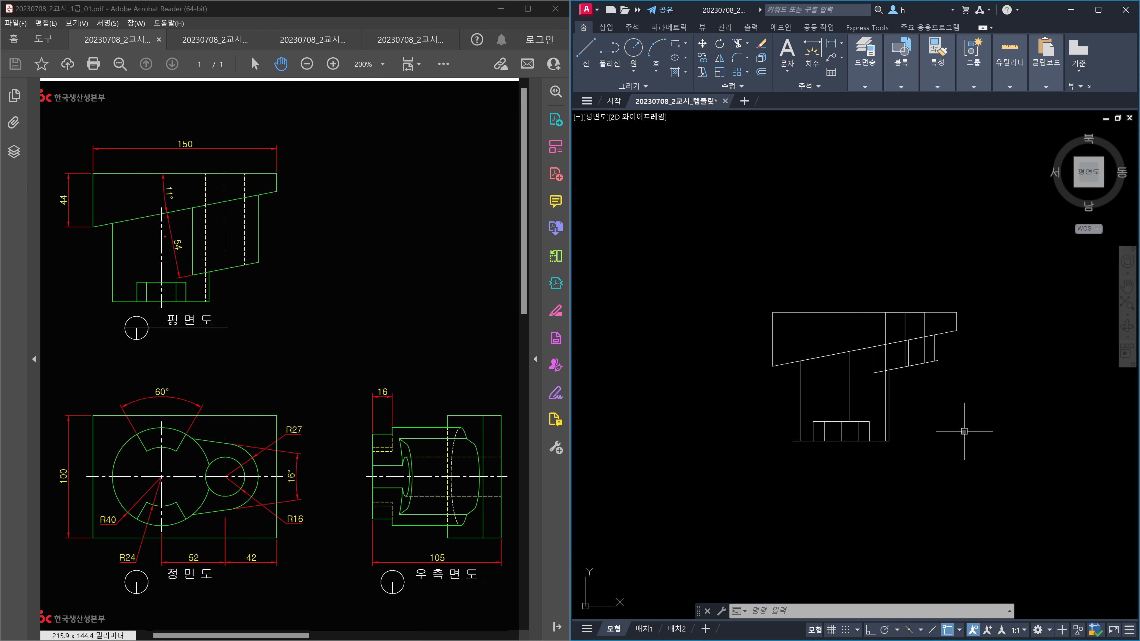
pyautogui.moveTo(160, 232); pyautogui.dragTo(189, 259)
pyautogui.moveTo(894, 349)
pyautogui.mouseDown()
pyautogui.moveTo(895, 367)
pyautogui.moveTo(885, 350)
pyautogui.mouseUp()
pyautogui.moveTo(872, 373)
pyautogui.mouseDown()
pyautogui.moveTo(943, 361)
pyautogui.moveTo(932, 362)
pyautogui.mouseUp()
pyautogui.moveTo(876, 407)
pyautogui.mouseDown()
pyautogui.moveTo(942, 394)
pyautogui.moveTo(906, 391)
pyautogui.moveTo(900, 368)
pyautogui.moveTo(941, 381)
pyautogui.moveTo(943, 406)
pyautogui.moveTo(969, 391)
pyautogui.moveTo(992, 403)
pyautogui.moveTo(1047, 386)
pyautogui.moveTo(1062, 396)
pyautogui.mouseUp()
pyautogui.moveTo(1073, 356); pyautogui.dragTo(1102, 399)
pyautogui.moveTo(1083, 375); pyautogui.dragTo(1099, 371)
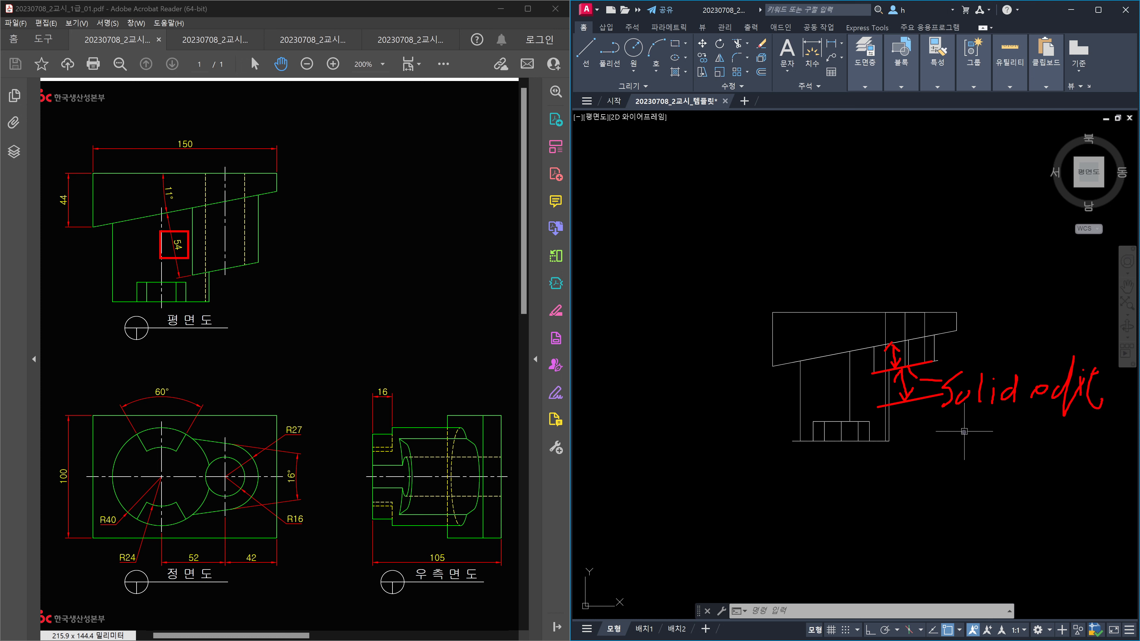
pyautogui.moveTo(937, 445)
pyautogui.mouseDown()
pyautogui.moveTo(960, 445)
pyautogui.moveTo(946, 460)
pyautogui.moveTo(998, 430)
pyautogui.mouseUp()
pyautogui.moveTo(980, 432)
pyautogui.mouseDown()
pyautogui.moveTo(981, 457)
pyautogui.moveTo(1074, 432)
pyautogui.mouseUp()
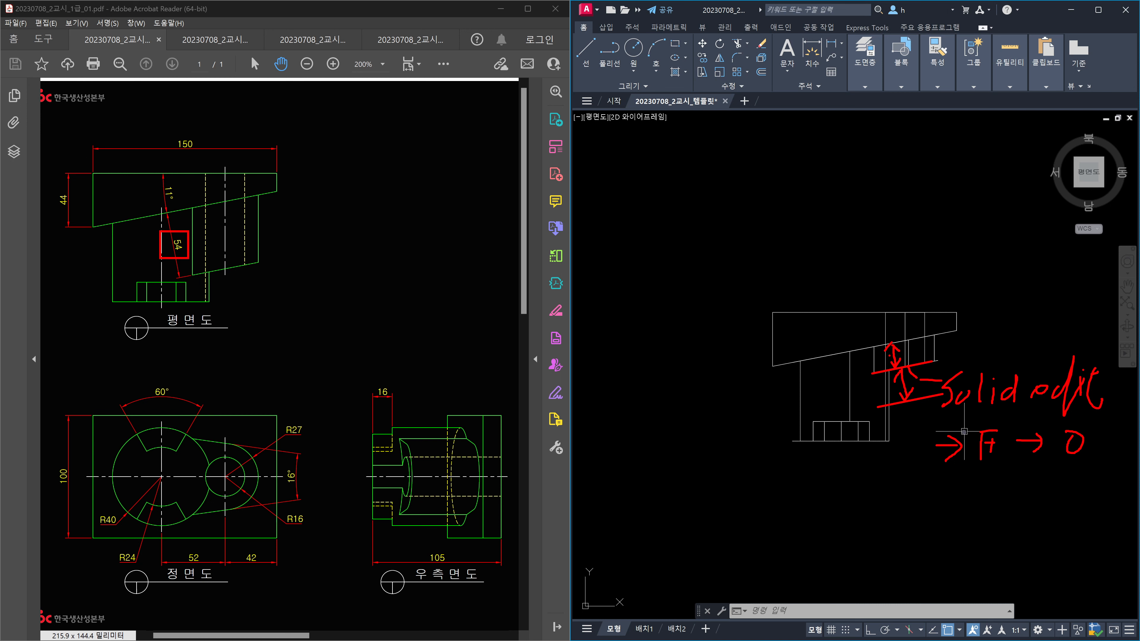
pyautogui.moveTo(894, 383)
pyautogui.mouseDown()
pyautogui.moveTo(911, 336)
pyautogui.moveTo(889, 388)
pyautogui.mouseUp()
pyautogui.press('Escape')
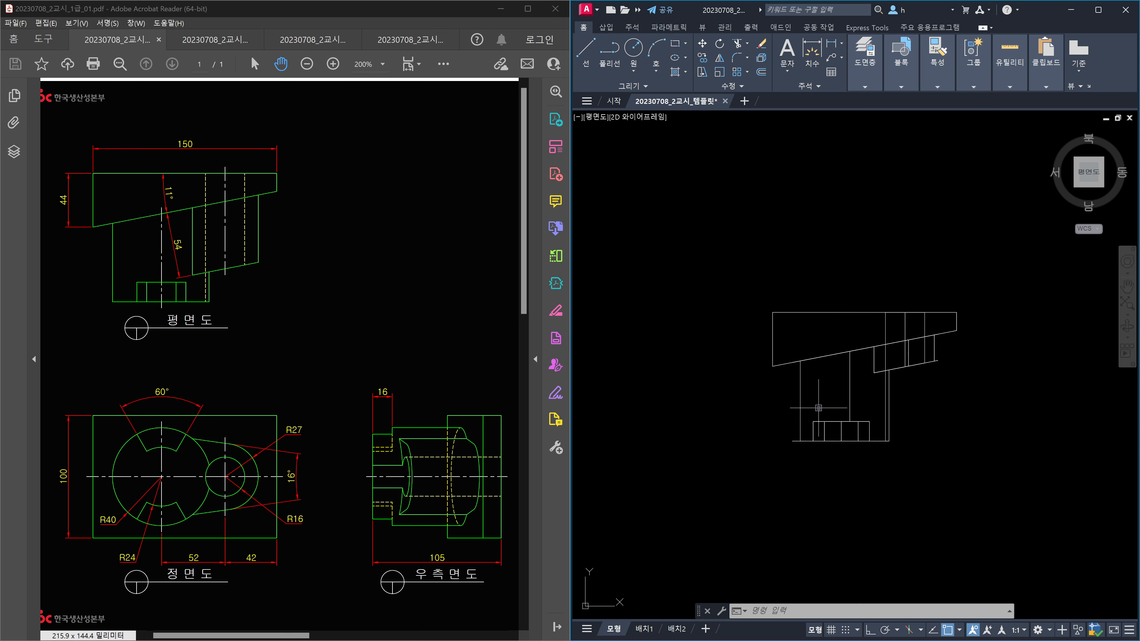
# - Measure the overall width of the part's top edge with a linear dimension, without placing it
pyautogui.write('dli')
pyautogui.press('Return')
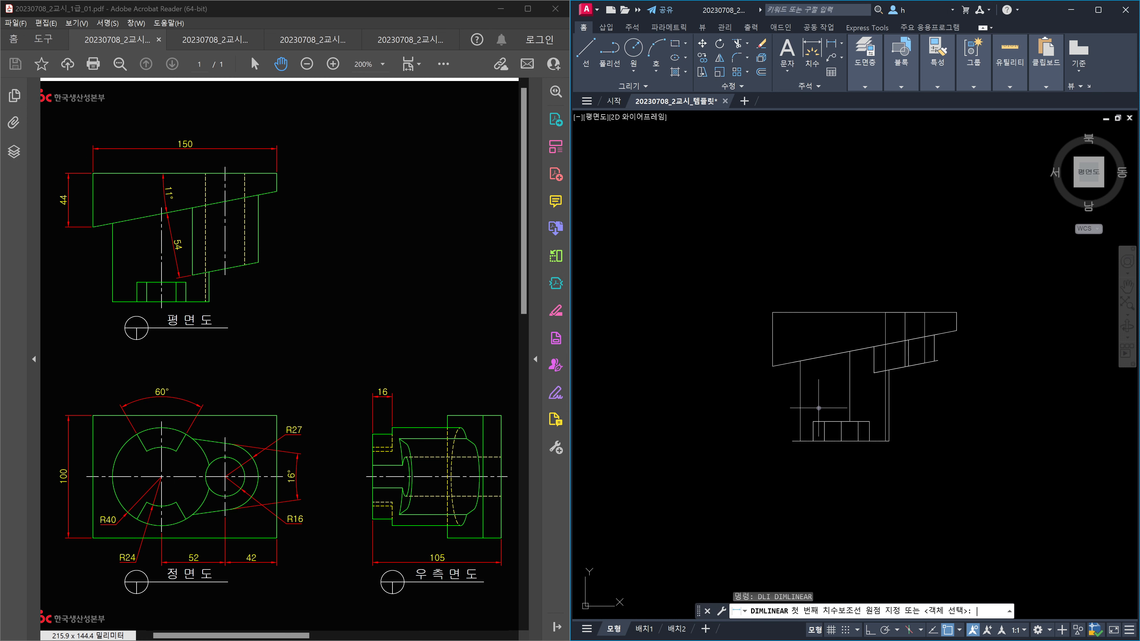
pyautogui.click(786, 312)
pyautogui.click(956, 312)
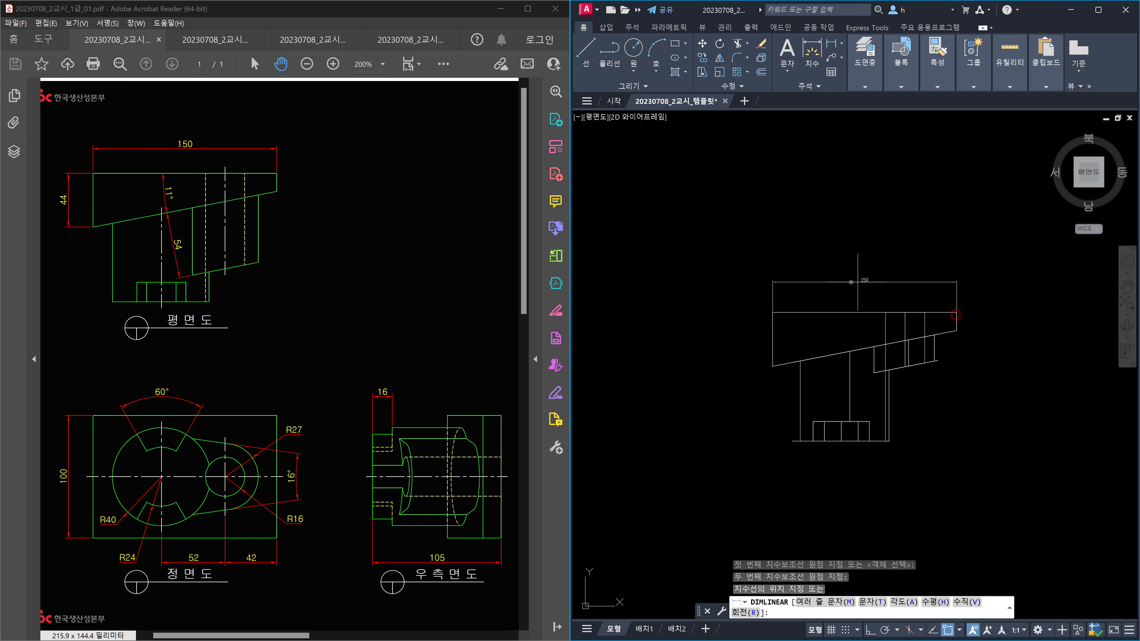
pyautogui.scroll(4, 857, 264)
pyautogui.scroll(-5, 849, 282)
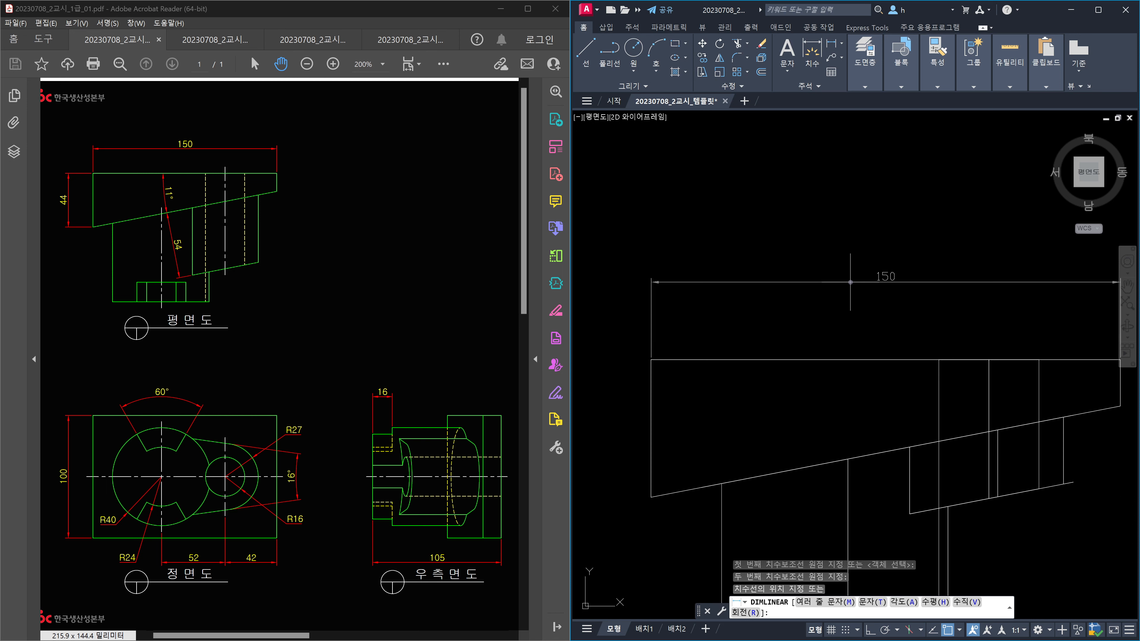
pyautogui.press('Escape')
# - Add a vertical linear dimension to the wedge plate's tall left edge, then delete it
pyautogui.press('Return')
pyautogui.click(726, 331)
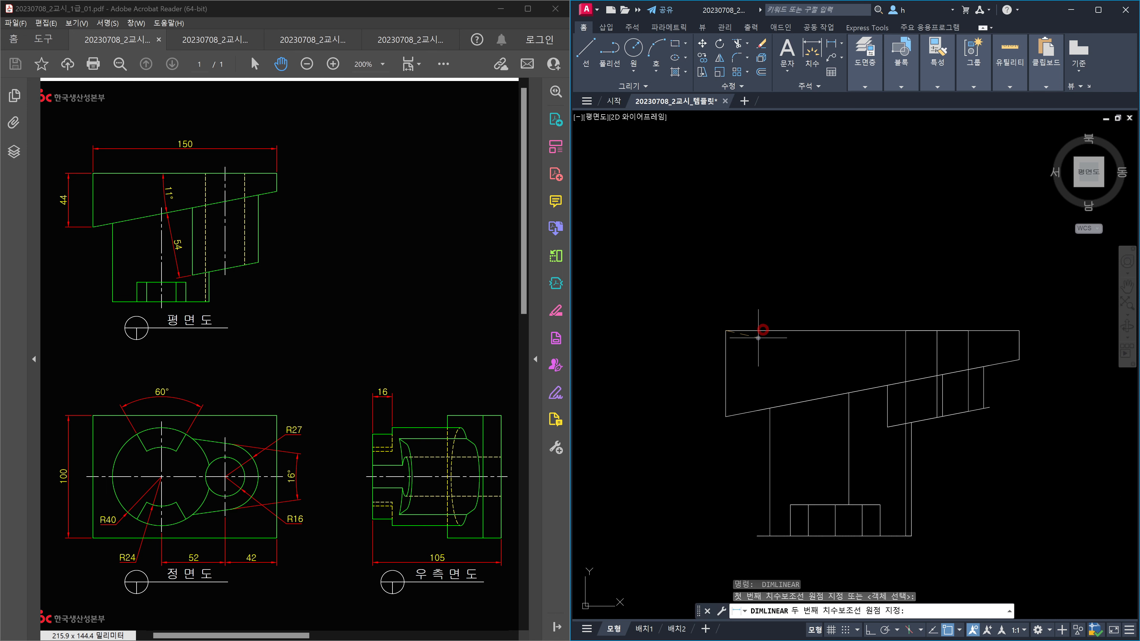
pyautogui.click(726, 416)
pyautogui.click(700, 398)
pyautogui.scroll(4, 703, 380)
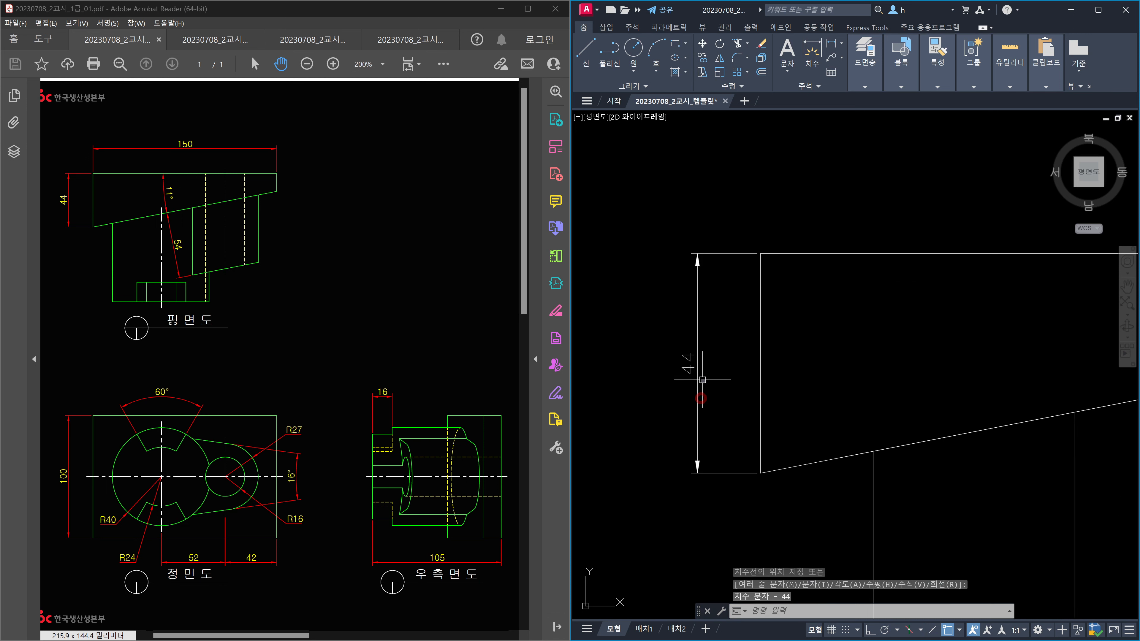
pyautogui.click(703, 380)
pyautogui.click(675, 352)
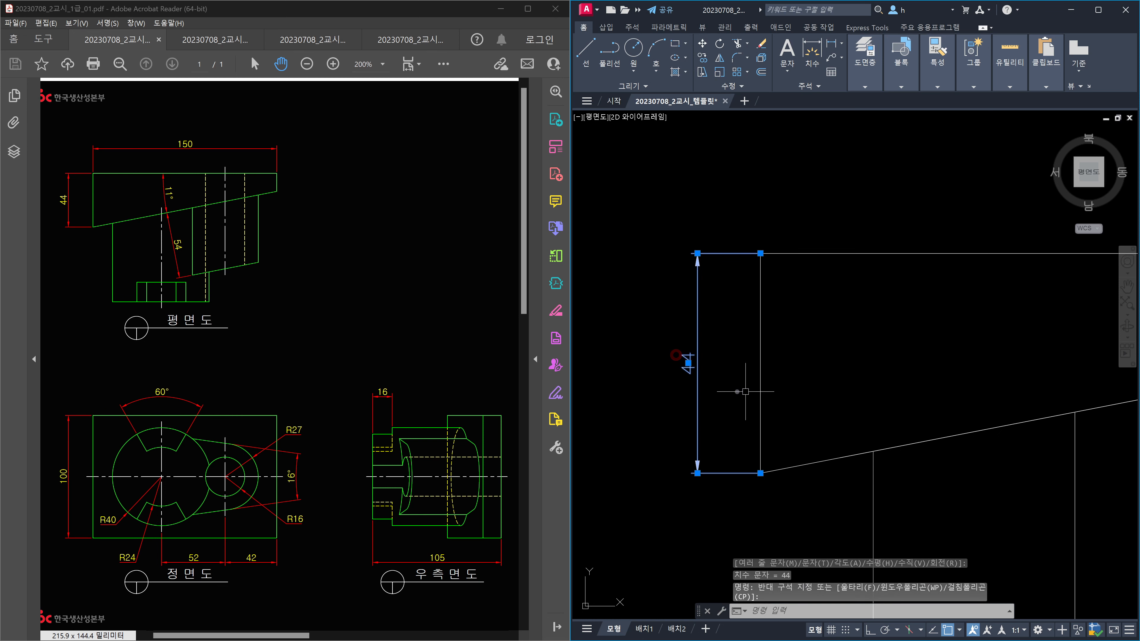
pyautogui.press('Delete')
pyautogui.scroll(-4, 801, 388)
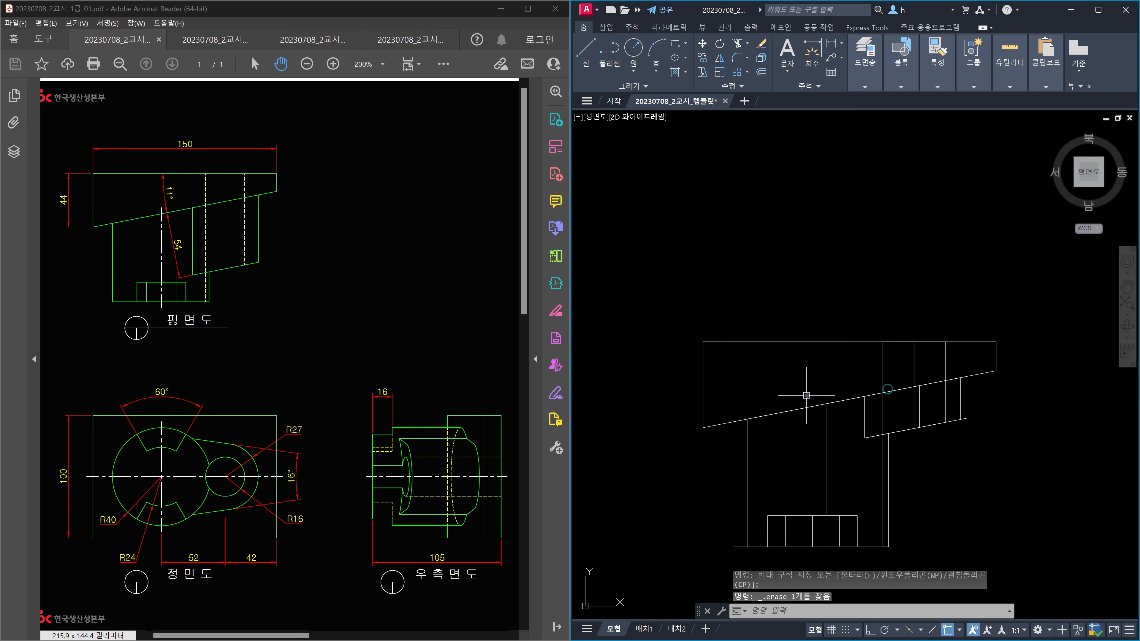
# - Measure the angle between the plate's top edge and its sloped lower edge with an angular dimension, without placing it
pyautogui.write('dan')
pyautogui.press('Return')
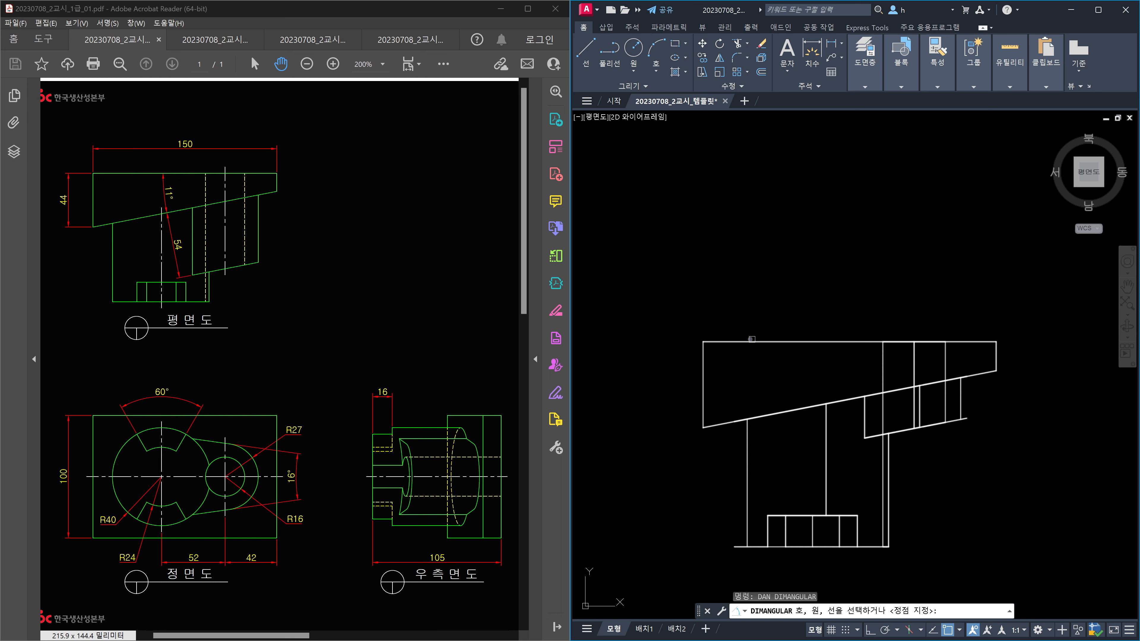
pyautogui.click(737, 341)
pyautogui.click(732, 423)
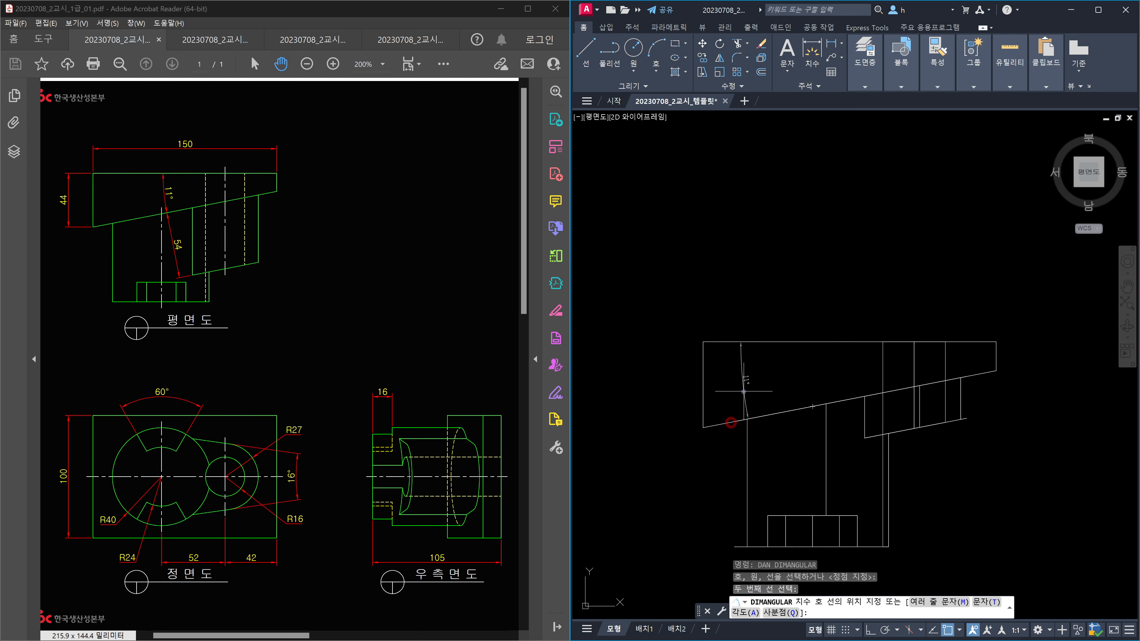
pyautogui.scroll(2, 742, 391)
pyautogui.scroll(4, 742, 390)
pyautogui.scroll(-6, 743, 391)
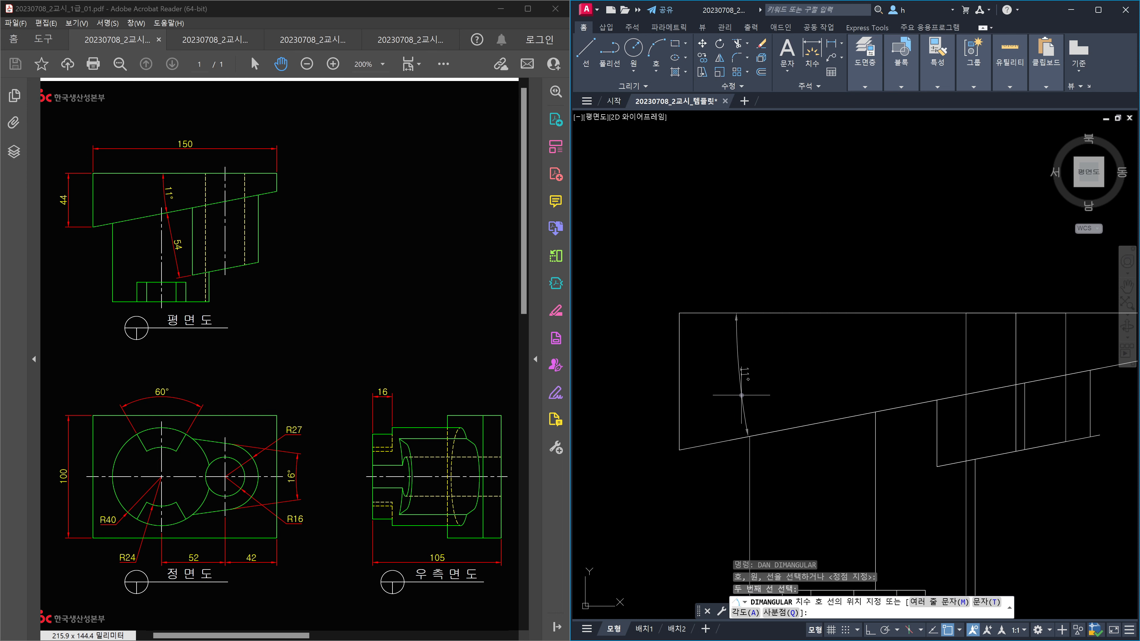
pyautogui.press('Escape')
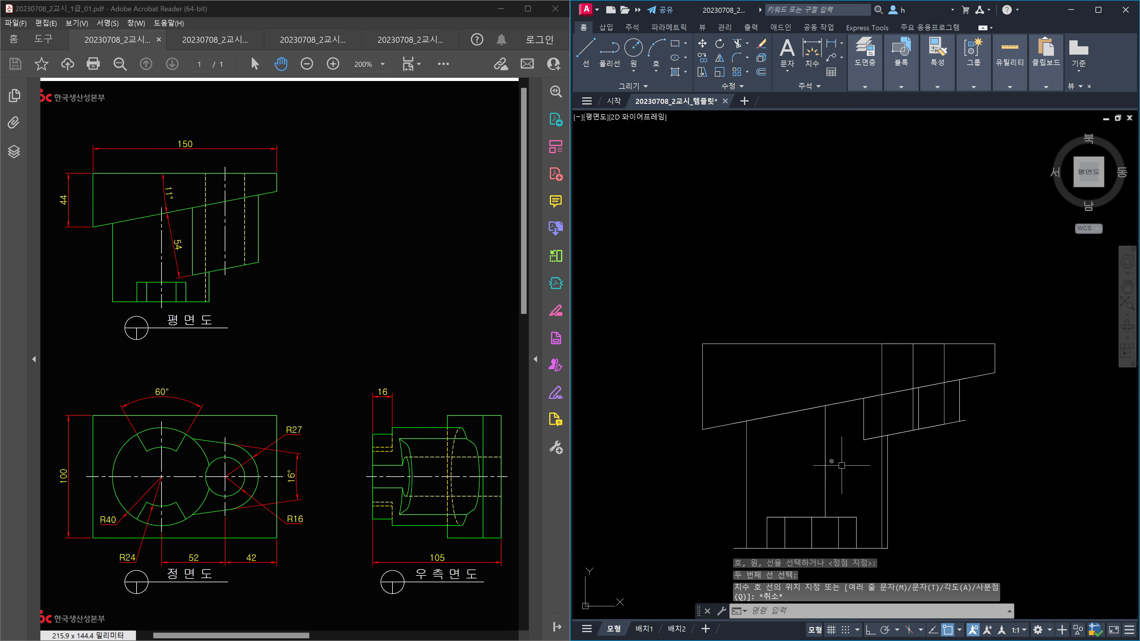
# - Dimension the short boss's depth perpendicular to the slope, using a rotated linear dimension aligned to the plate's sloped edge
pyautogui.scroll(4, 902, 444)
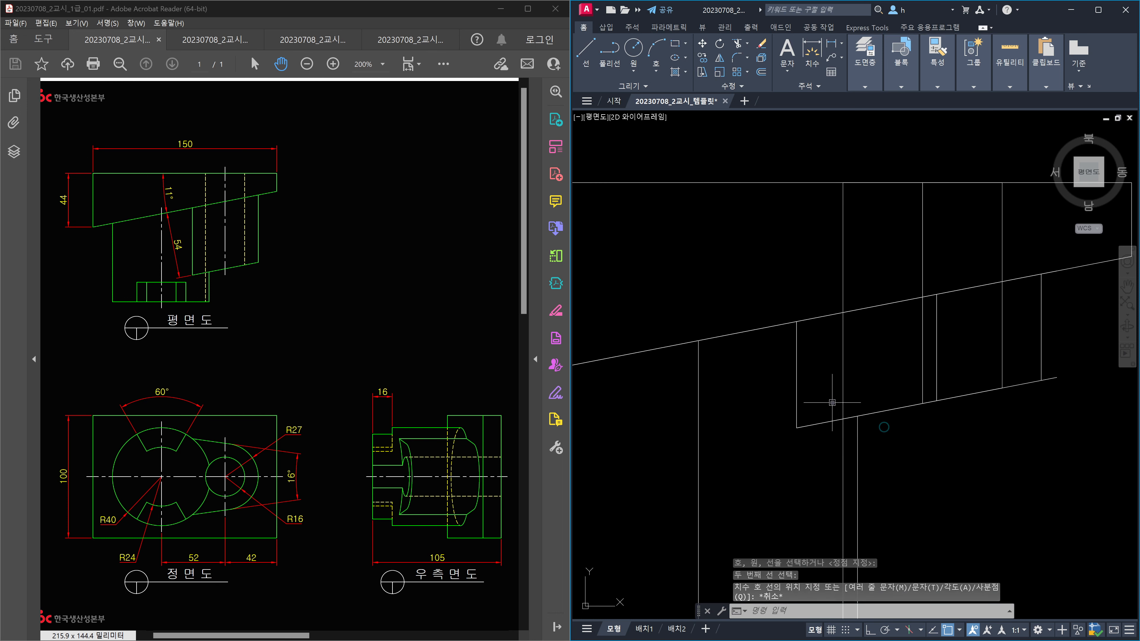
pyautogui.write('dli')
pyautogui.press('Return')
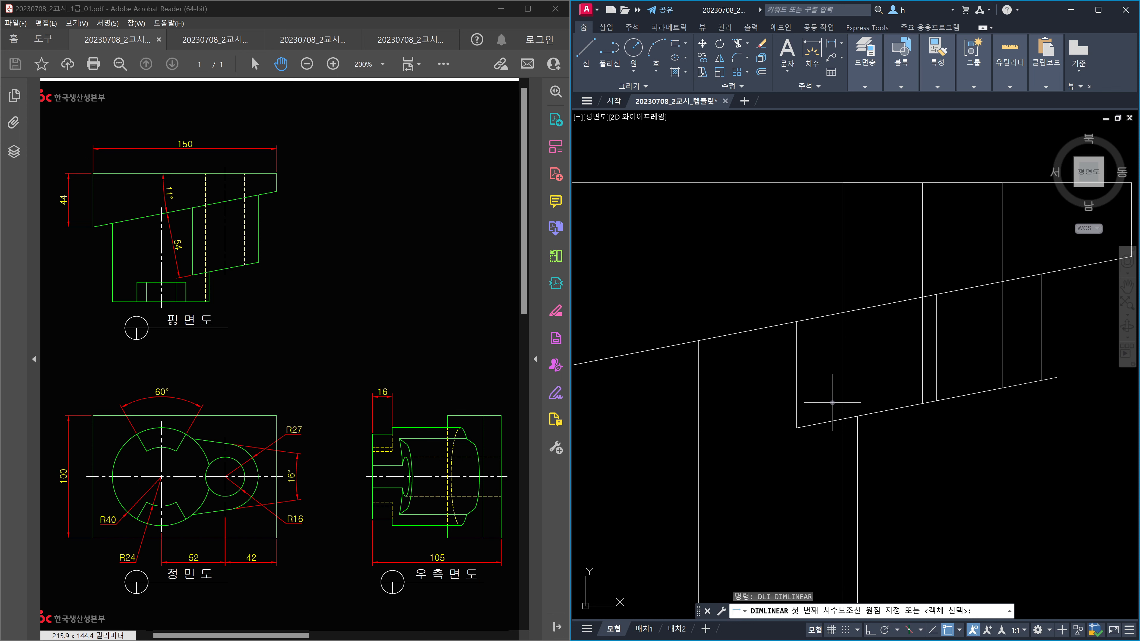
pyautogui.click(796, 322)
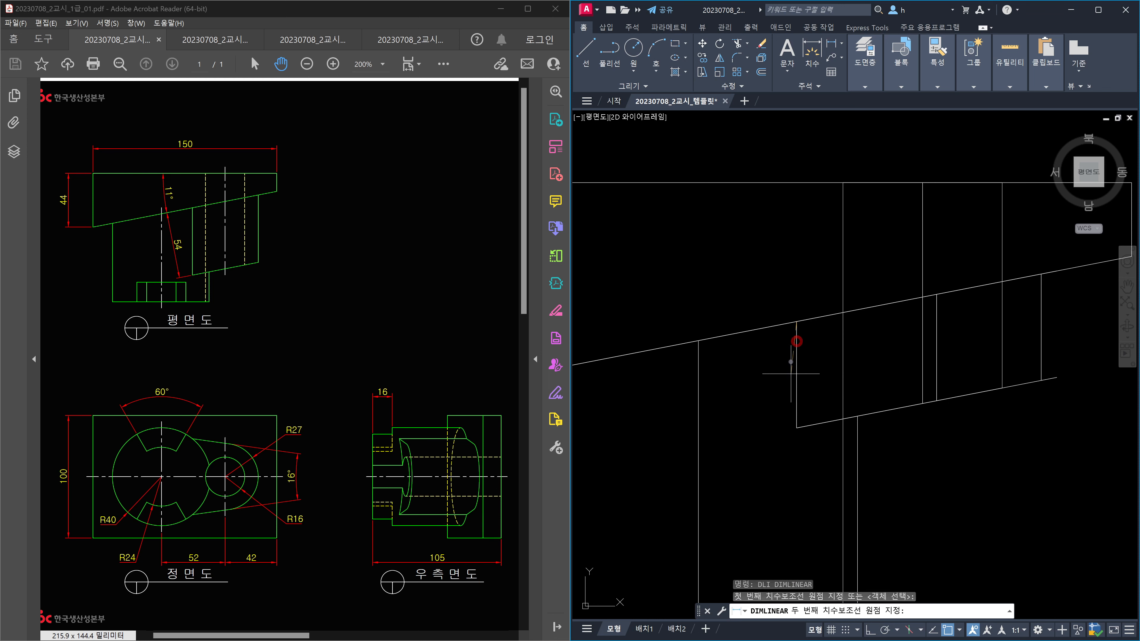
pyautogui.click(796, 427)
pyautogui.scroll(-4, 812, 393)
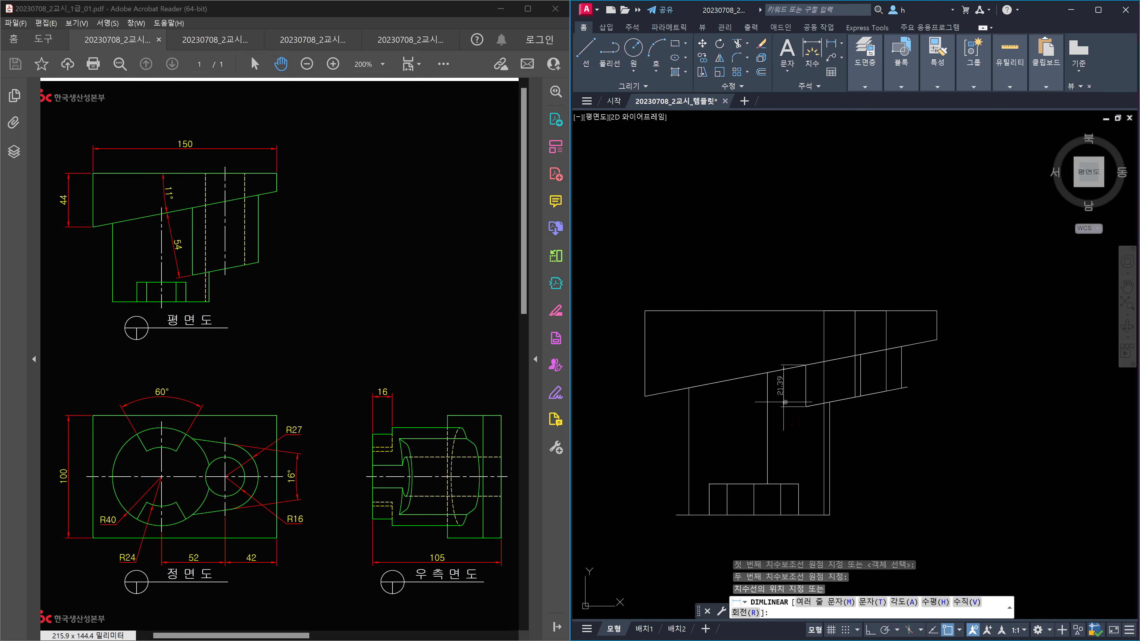
pyautogui.press('Return')
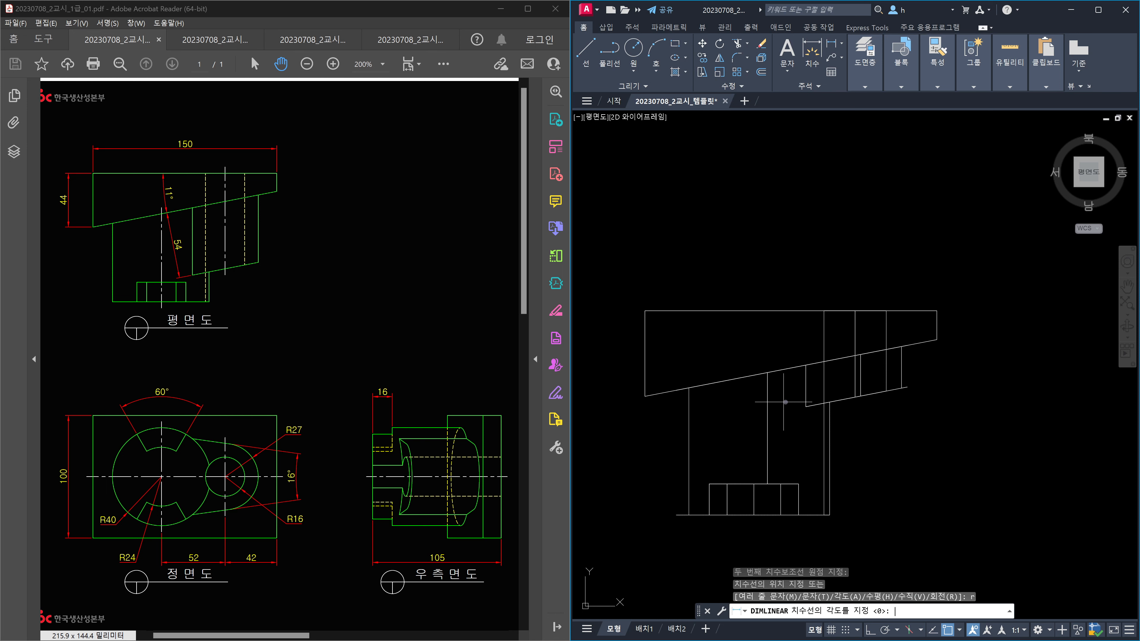
pyautogui.click(665, 395)
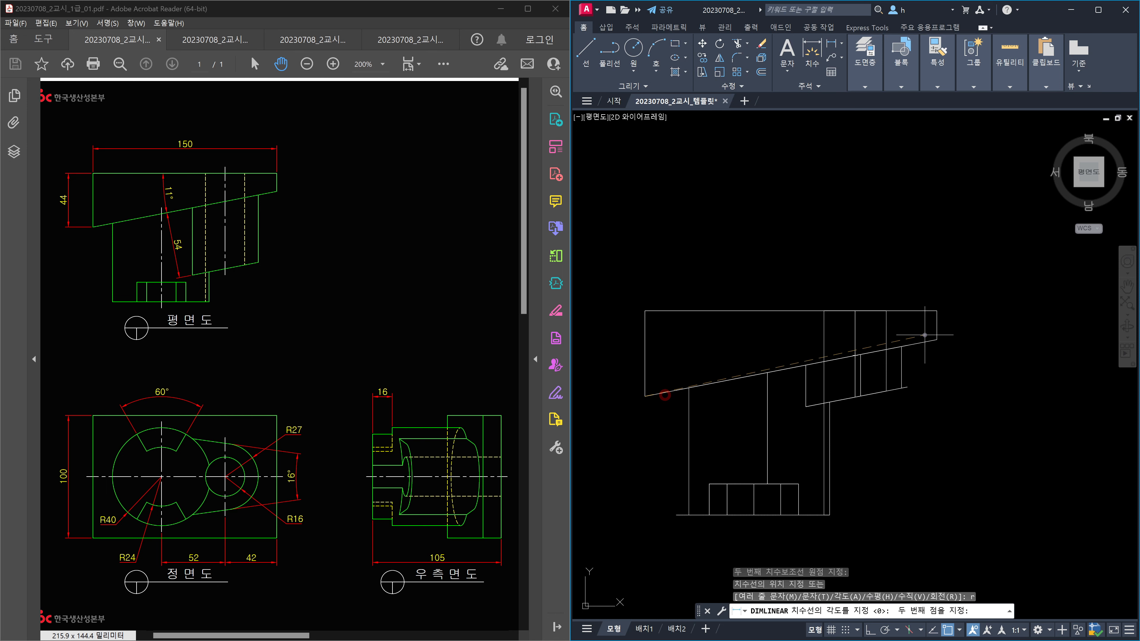
pyautogui.click(932, 339)
pyautogui.click(740, 412)
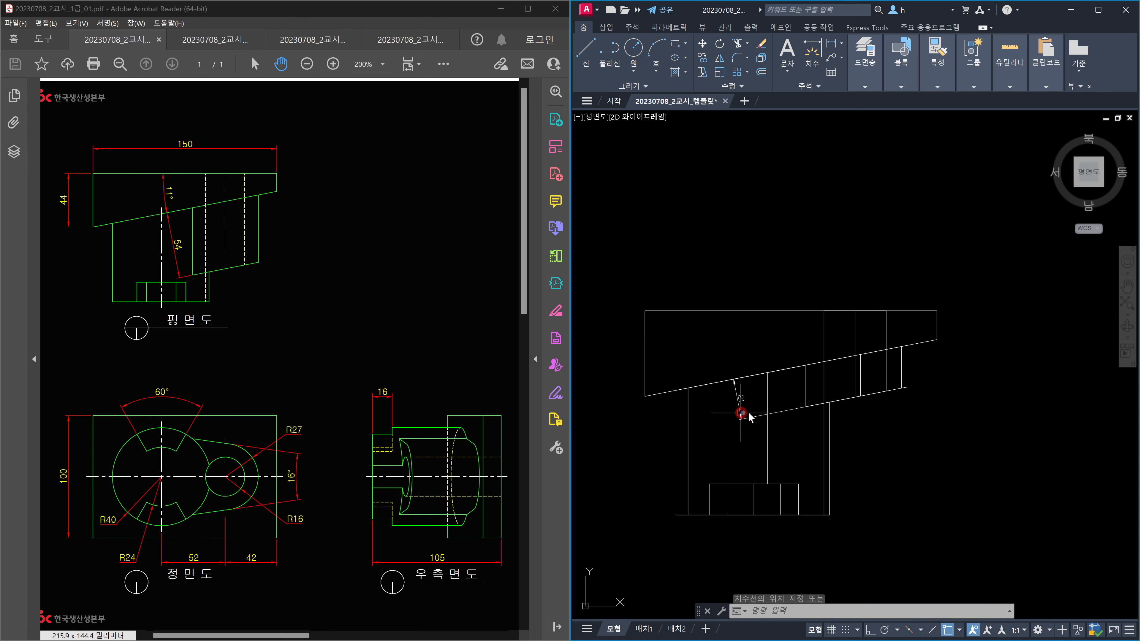
pyautogui.scroll(7, 742, 406)
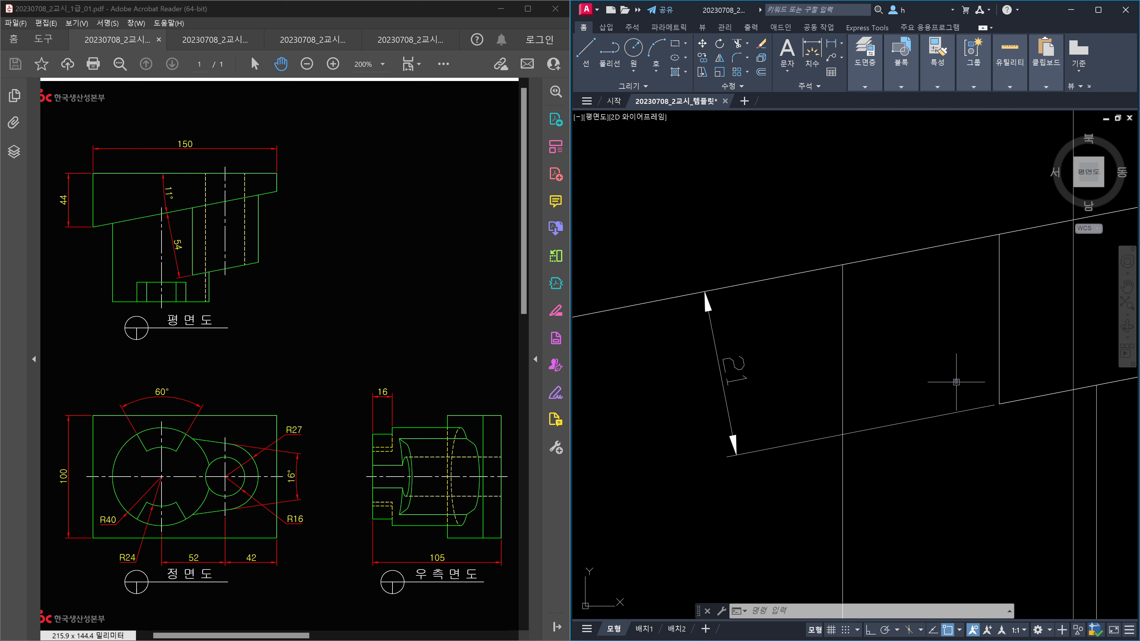
pyautogui.scroll(-8, 956, 382)
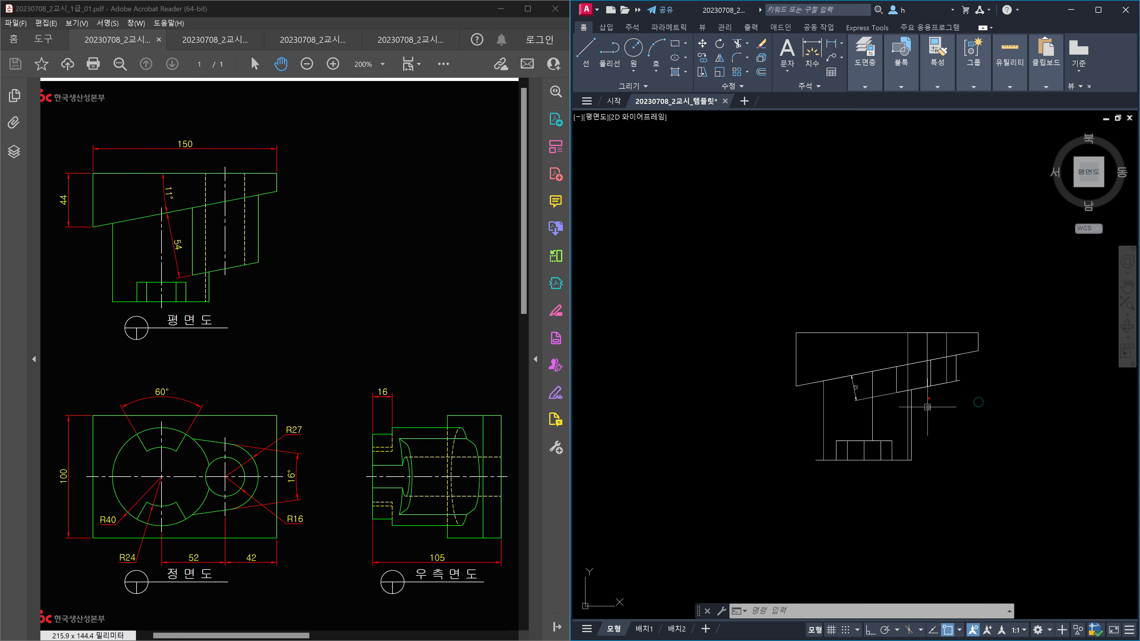
pyautogui.keyDown('ctrl'); pyautogui.keyDown('shift'); pyautogui.moveTo(927, 427); pyautogui.dragTo(920, 388); pyautogui.keyUp('shift'); pyautogui.keyUp('ctrl')
pyautogui.moveTo(902, 440)
pyautogui.mouseDown()
pyautogui.moveTo(969, 414)
pyautogui.moveTo(964, 429)
pyautogui.mouseUp()
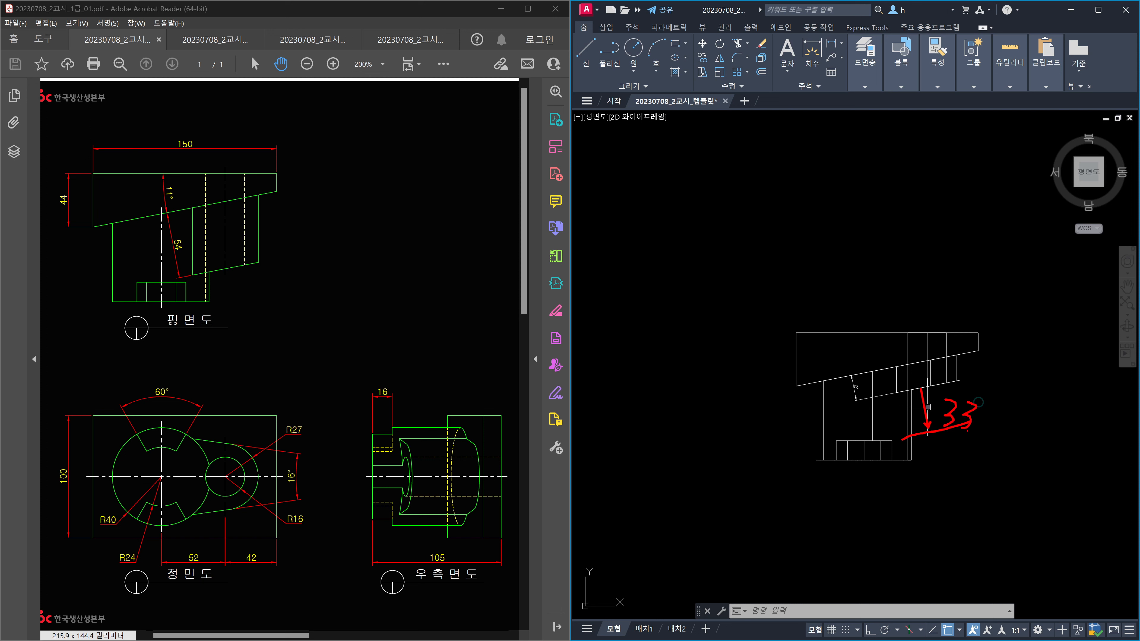
pyautogui.press('Escape')
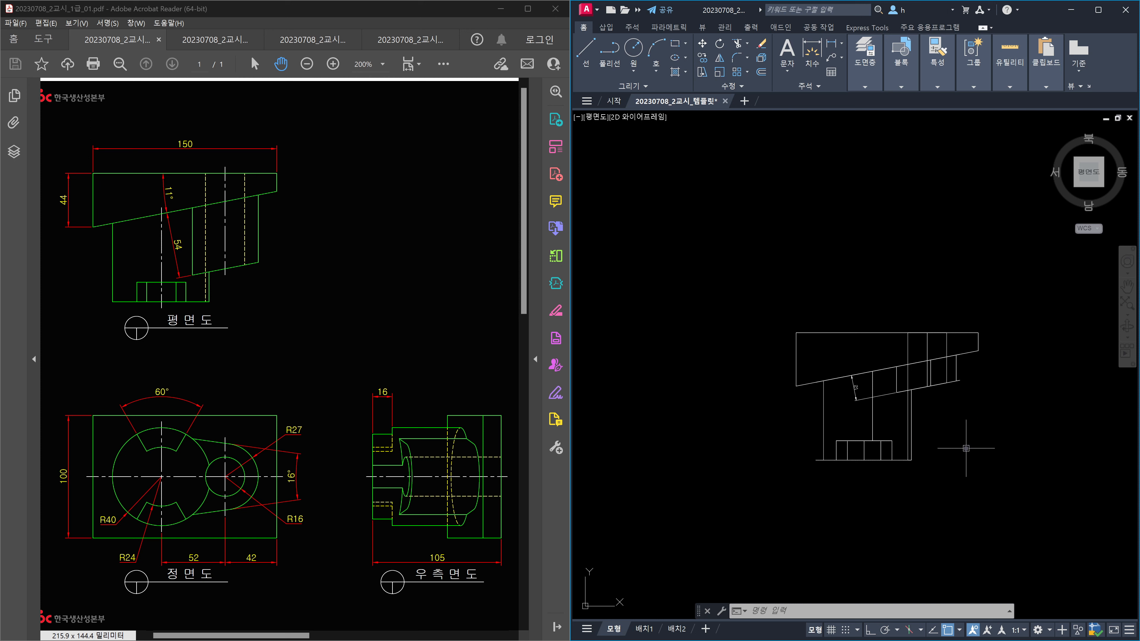
# - Offset the end face of the short boss outward by 33 using SOLIDEDIT's face Offset option
pyautogui.keyDown('shift'); pyautogui.moveTo(955, 436); pyautogui.dragTo(942, 349, button='middle'); pyautogui.keyUp('shift')
pyautogui.scroll(4, 936, 414)
pyautogui.keyDown('shift'); pyautogui.moveTo(955, 393); pyautogui.dragTo(925, 418, button='middle'); pyautogui.keyUp('shift')
pyautogui.write('SOLI')
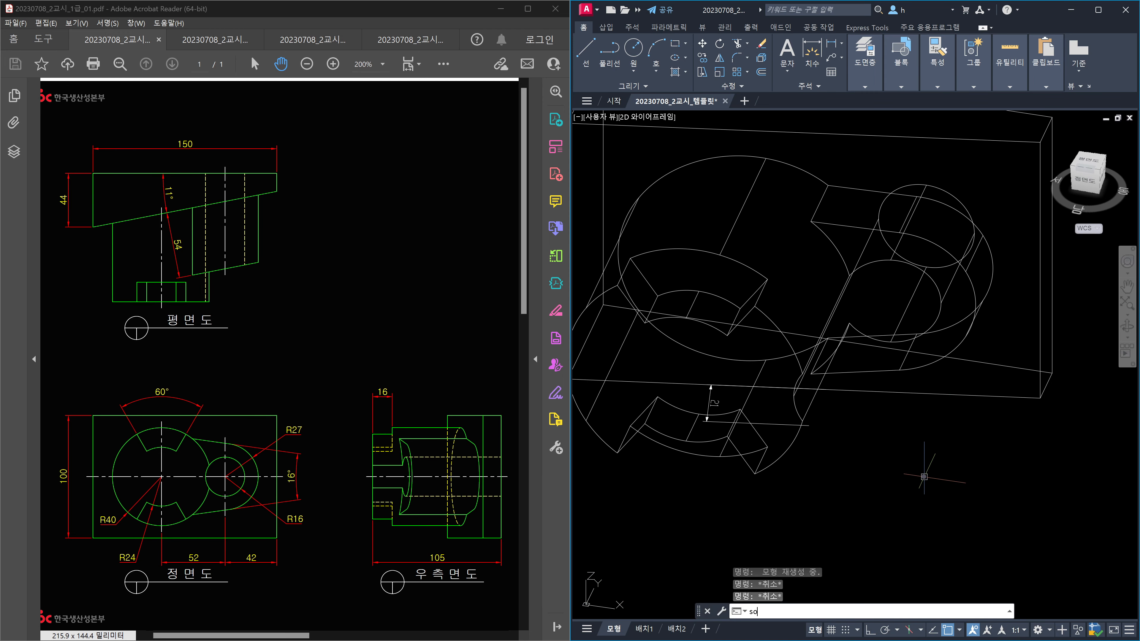
pyautogui.write('D')
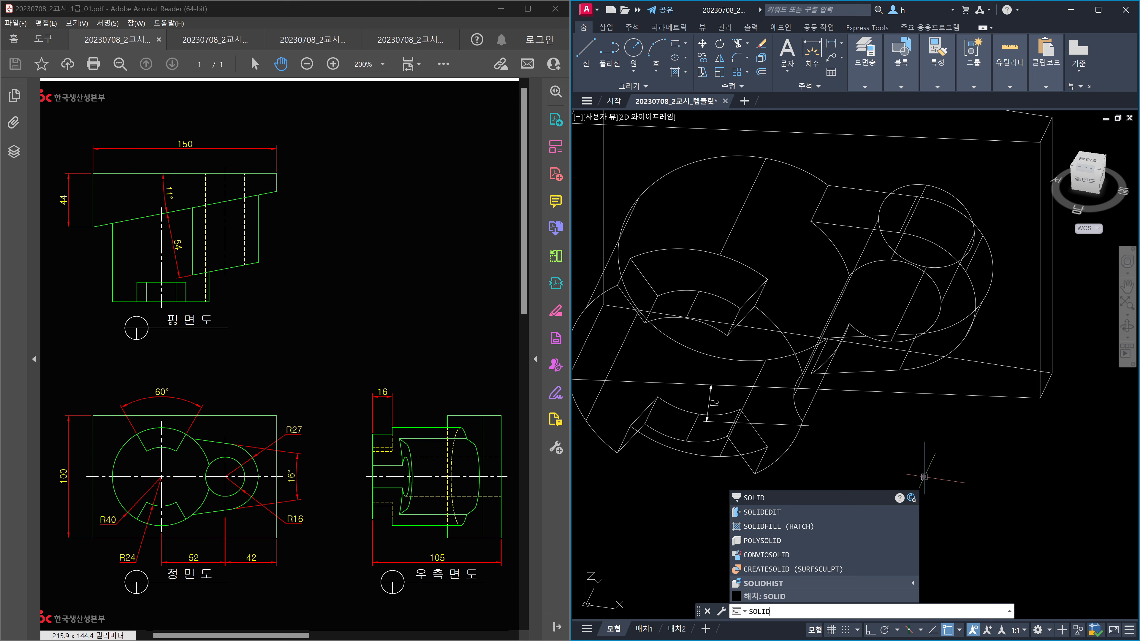
pyautogui.write('EDIT')
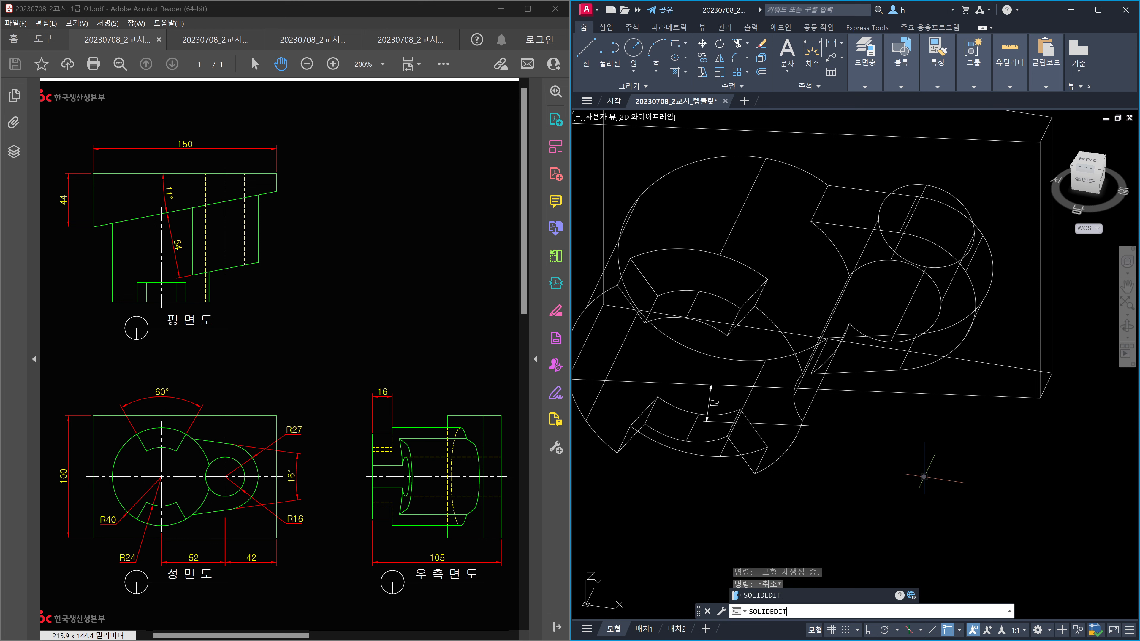
pyautogui.press('Return')
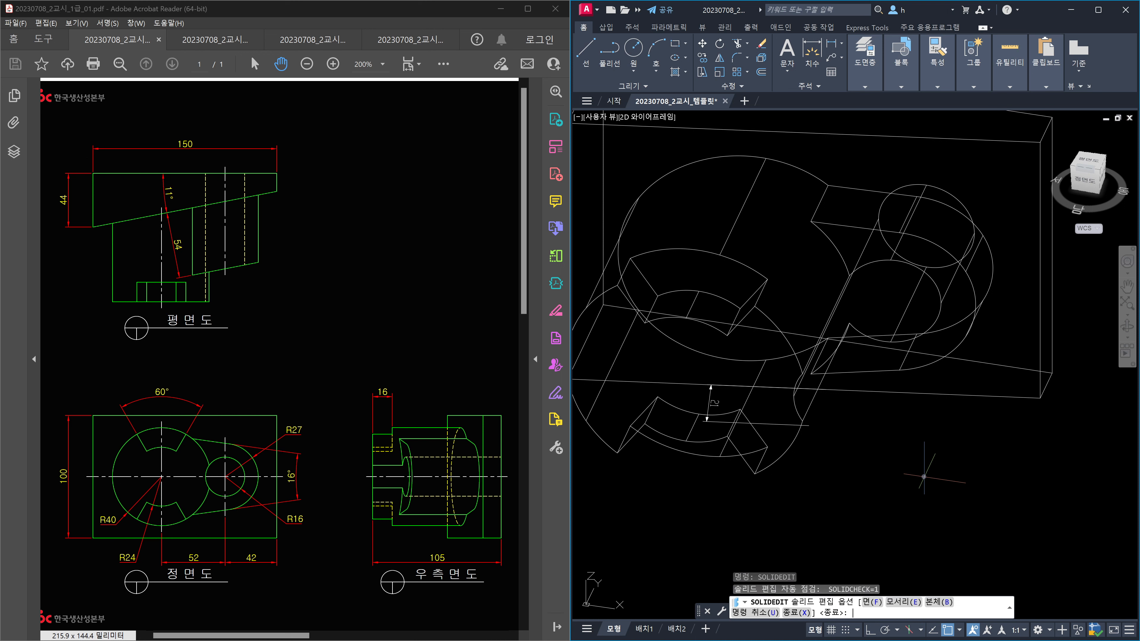
pyautogui.press('Return')
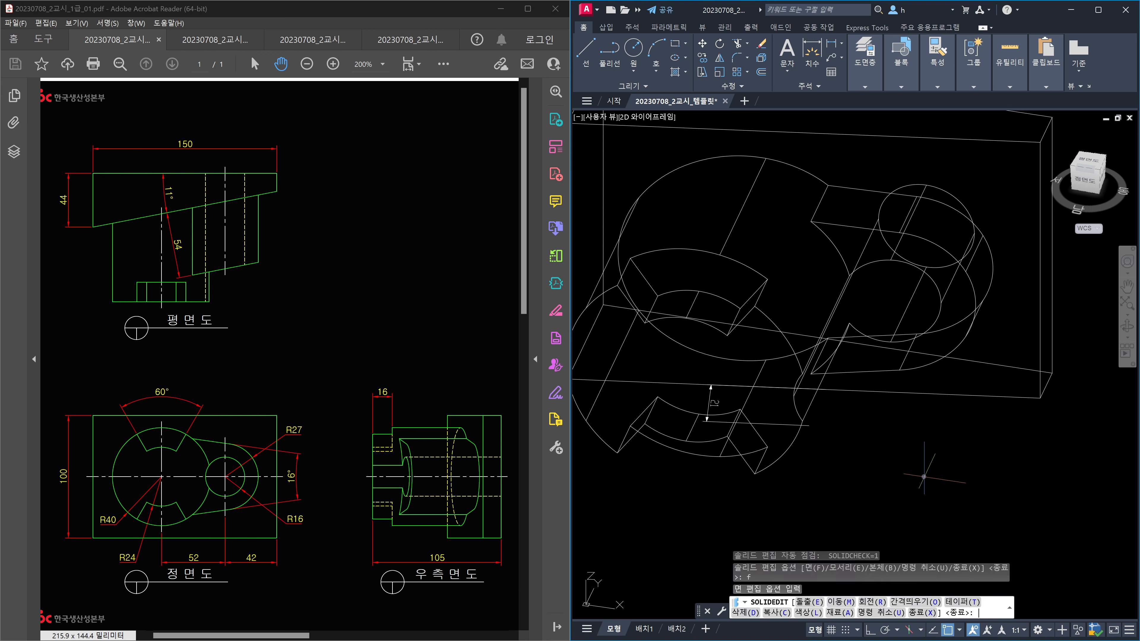
pyautogui.write('o')
pyautogui.press('Return')
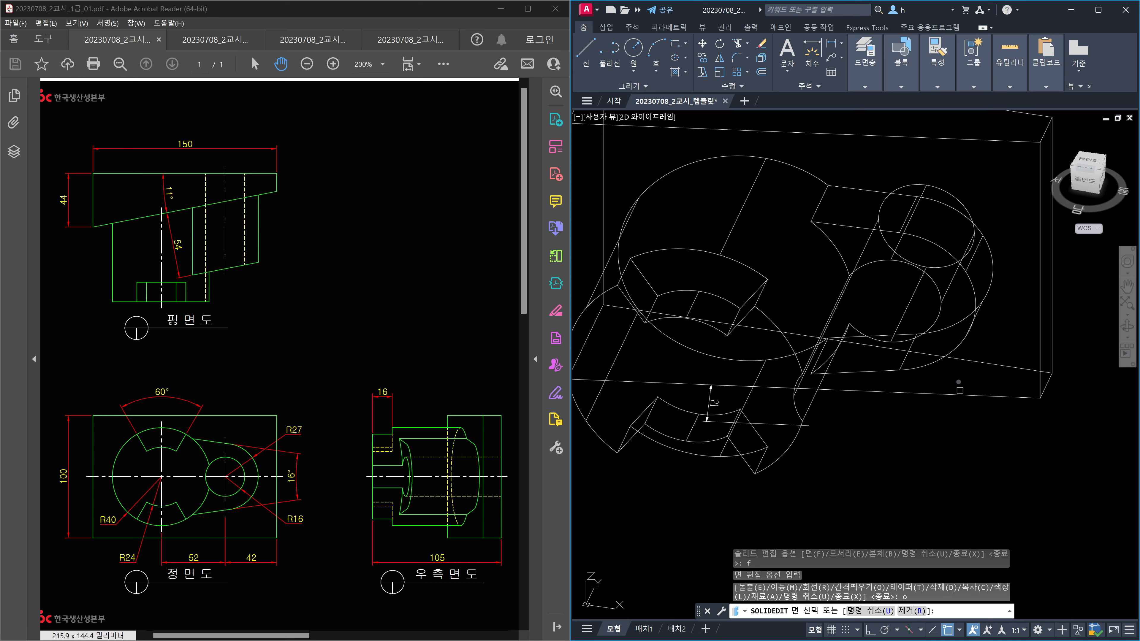
pyautogui.click(953, 305)
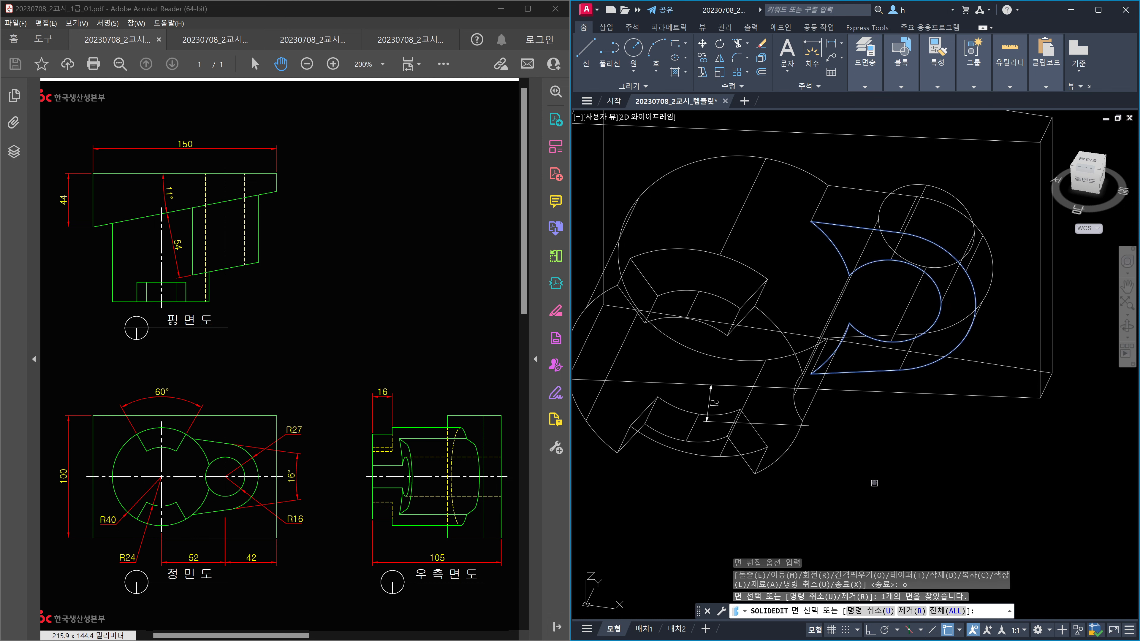
pyautogui.press('Return')
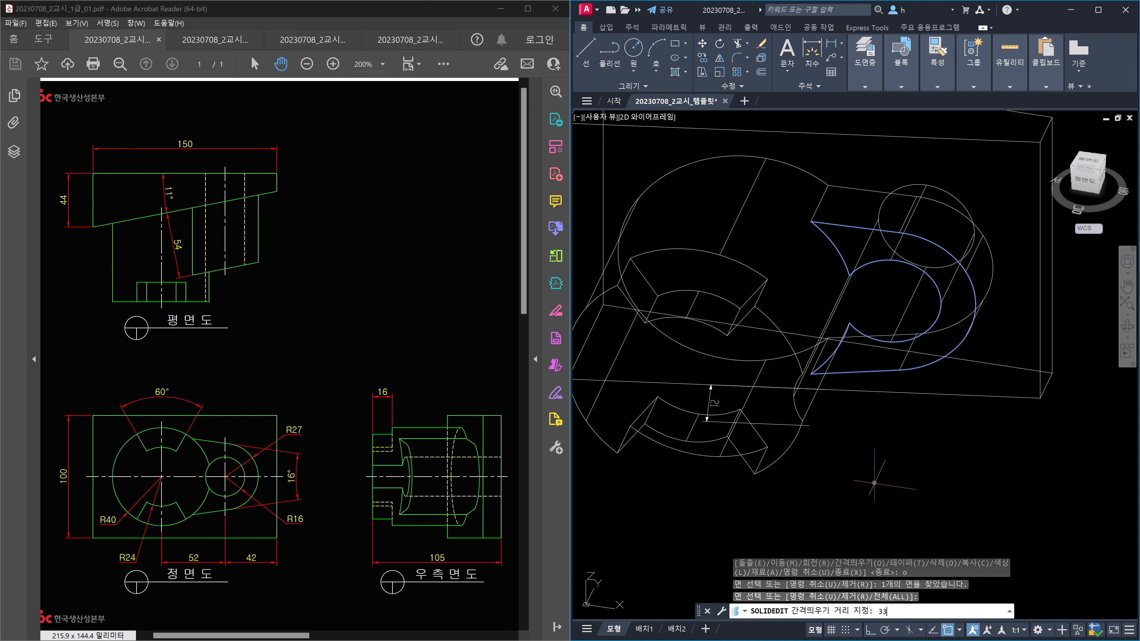
pyautogui.press('Return')
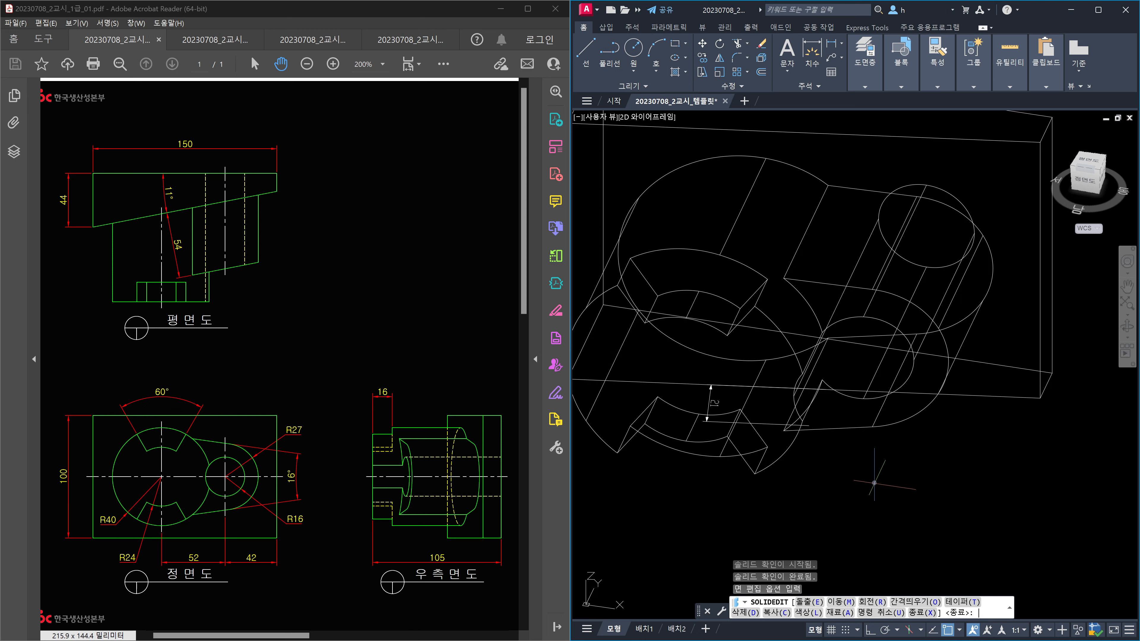
pyautogui.press('Escape')
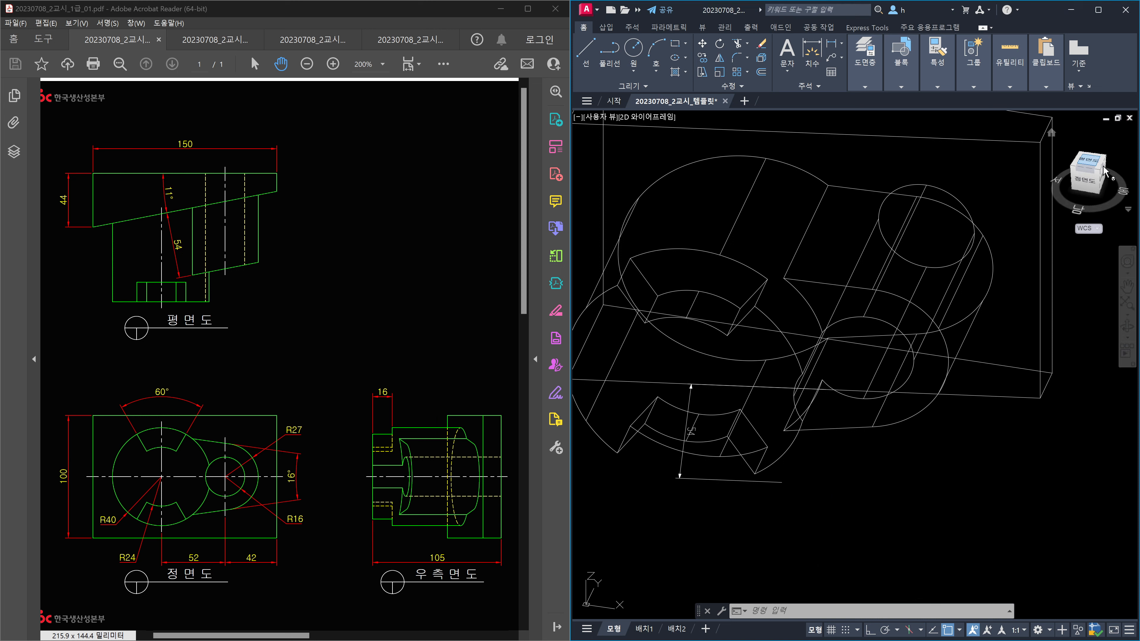
# - Return to the top view and delete the slope-aligned depth dimension of the short boss
pyautogui.click(1094, 163)
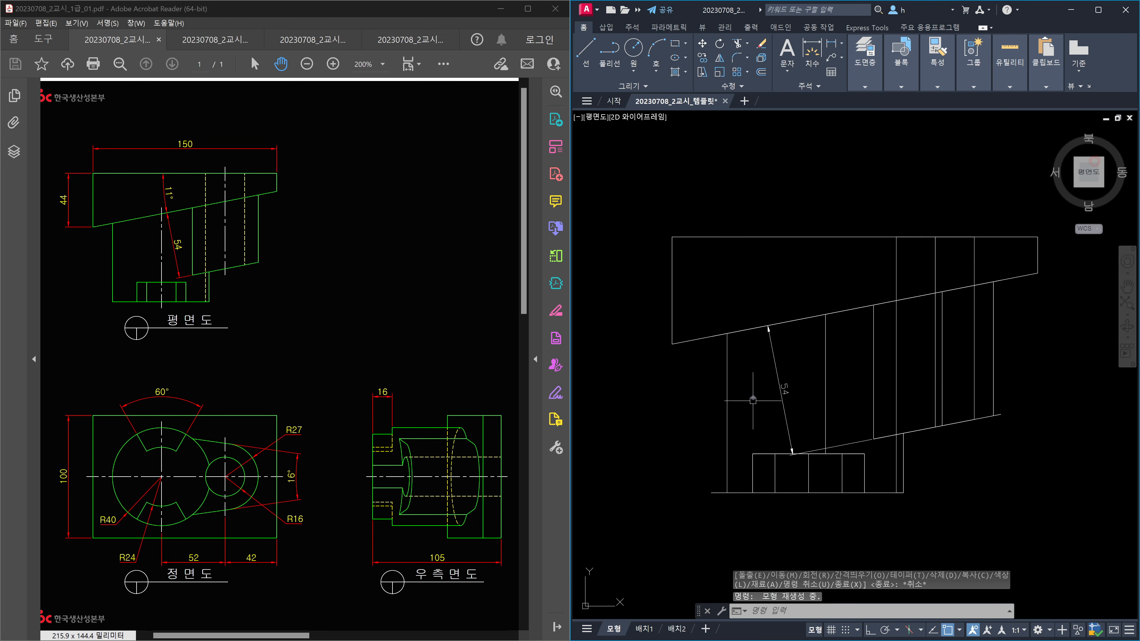
pyautogui.click(800, 412)
pyautogui.click(775, 384)
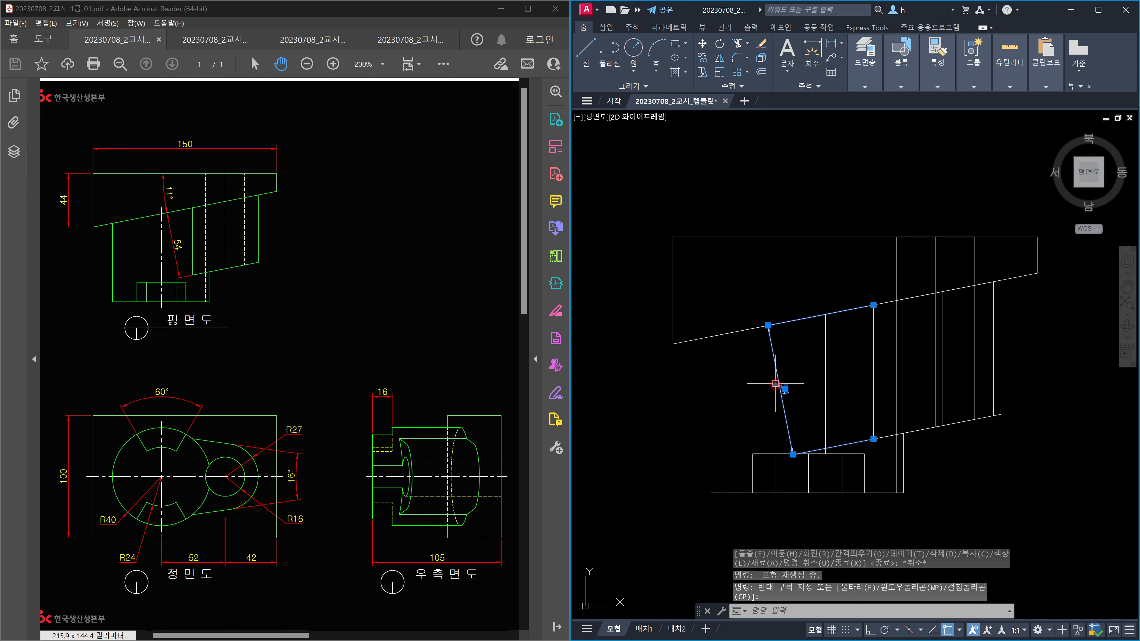
pyautogui.press('Delete')
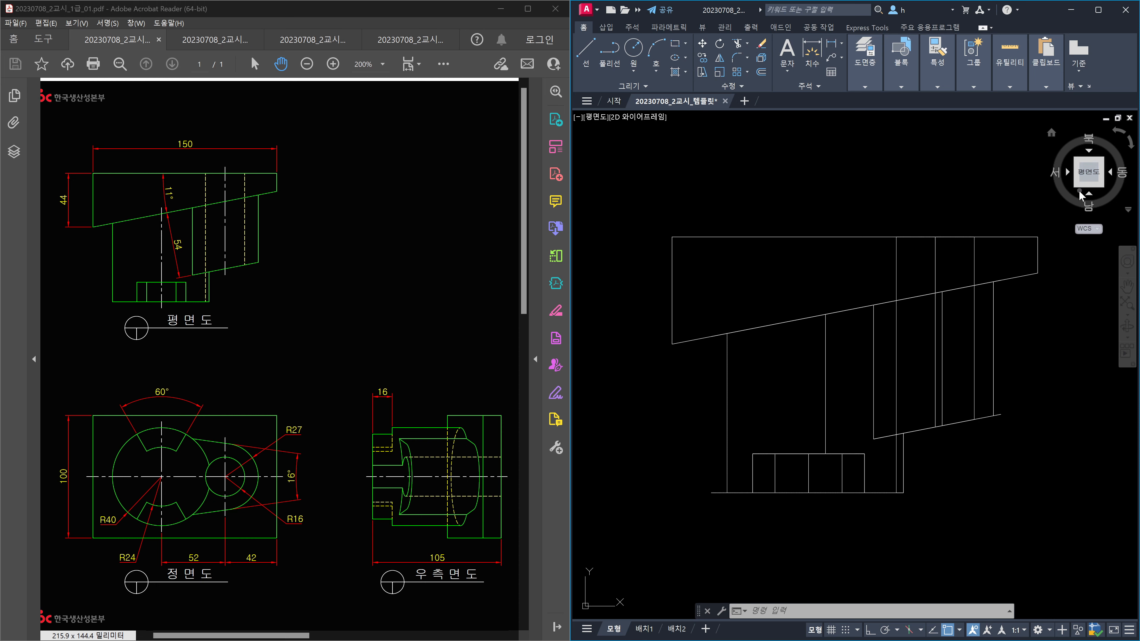
# - Switch to the front view and align the UCS with it using the UCS View option
pyautogui.click(1089, 194)
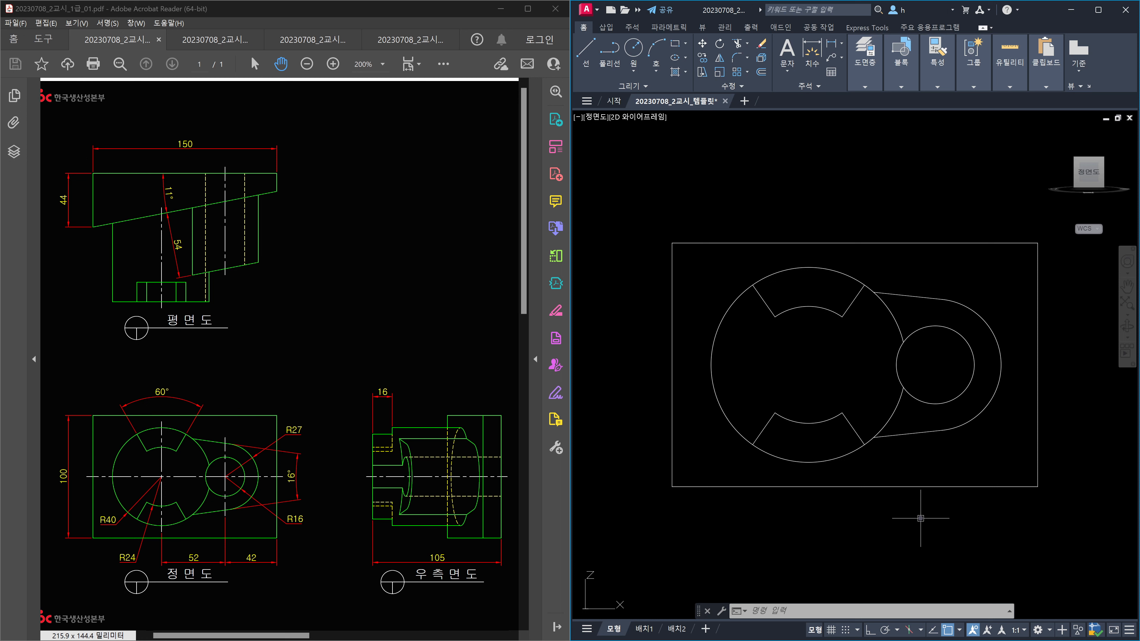
pyautogui.write('ucs')
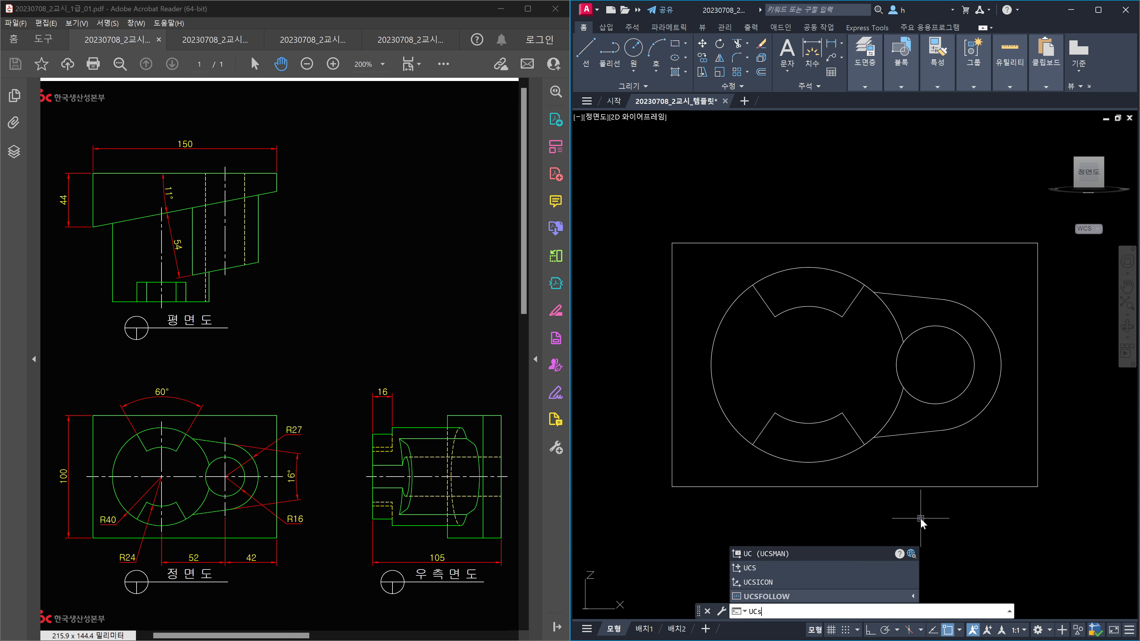
pyautogui.press('Return')
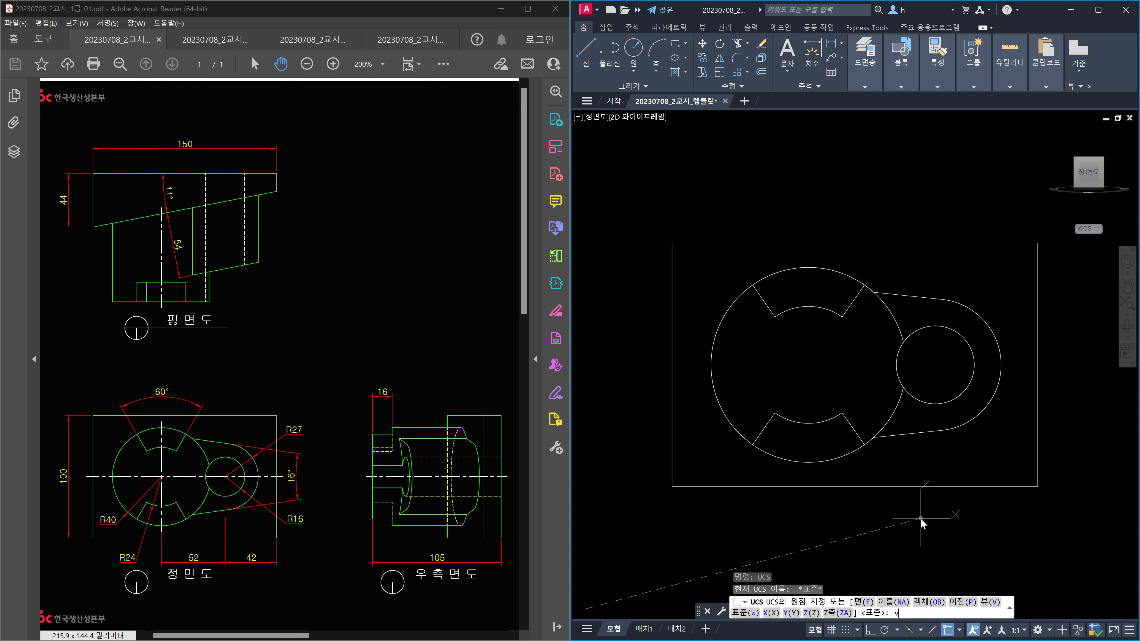
pyautogui.press('Return')
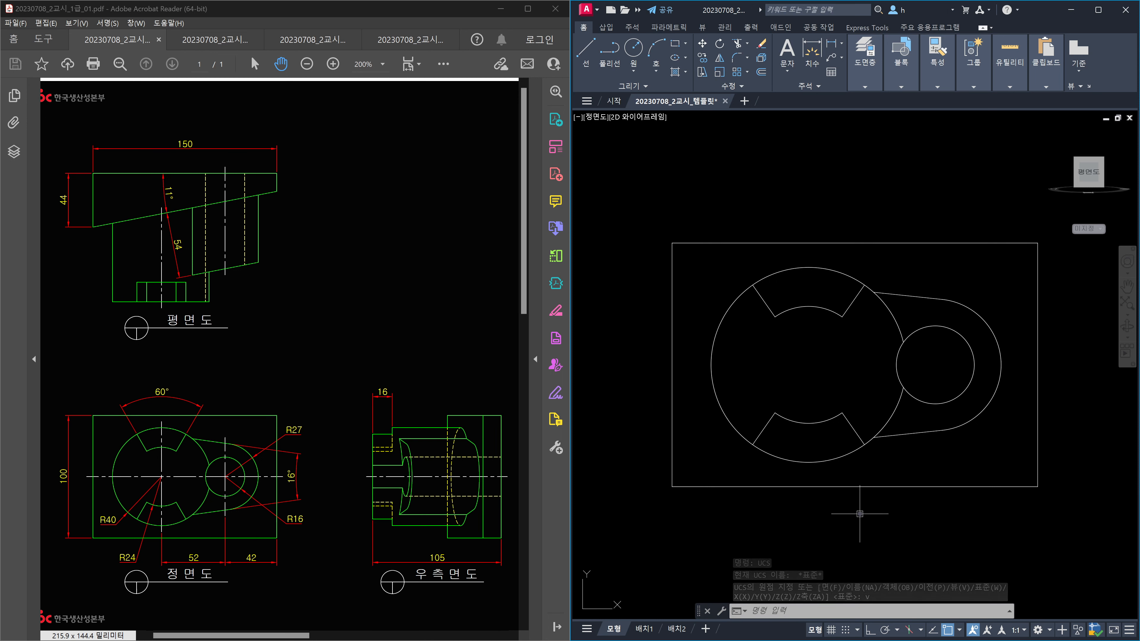
# - Measure the plate's overall height in the front view with a linear dimension, without placing it
pyautogui.write('dli')
pyautogui.press('Return')
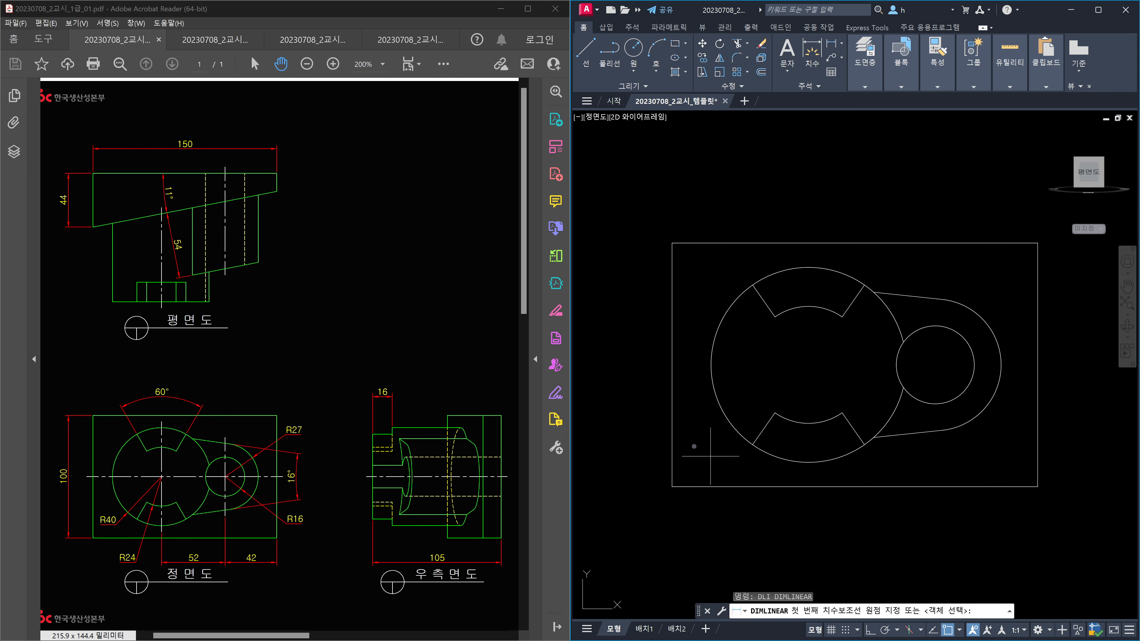
pyautogui.click(690, 243)
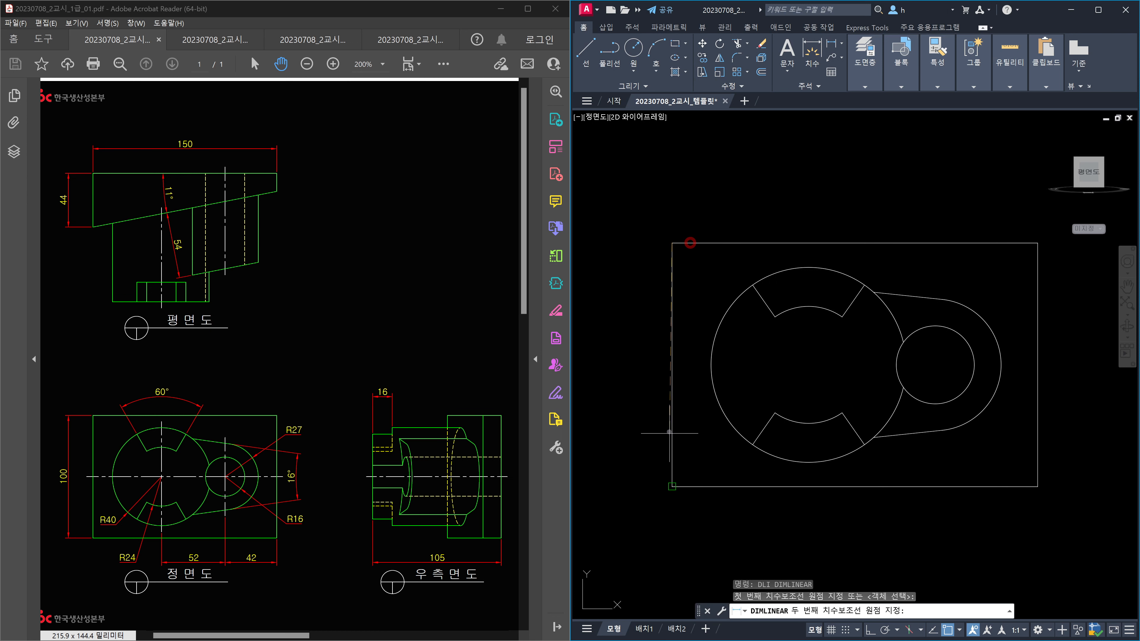
pyautogui.click(670, 477)
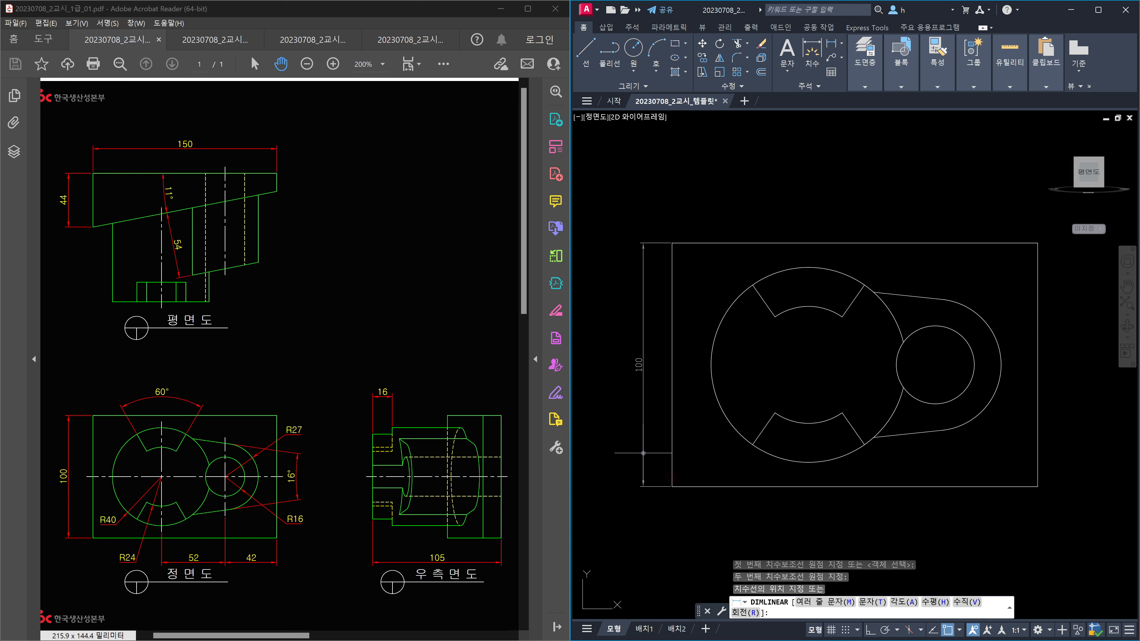
pyautogui.press('Escape')
# - Measure the horizontal distance from the plate's right edge to the small hole's centre with a linear dimension, without placing it
pyautogui.press('Return')
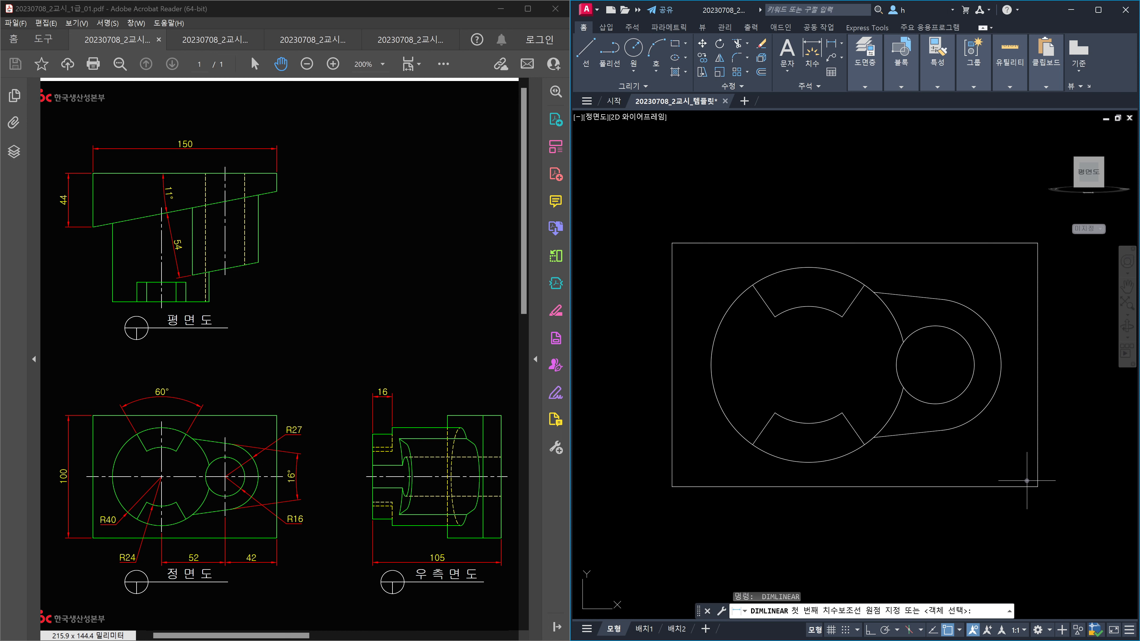
pyautogui.click(1033, 484)
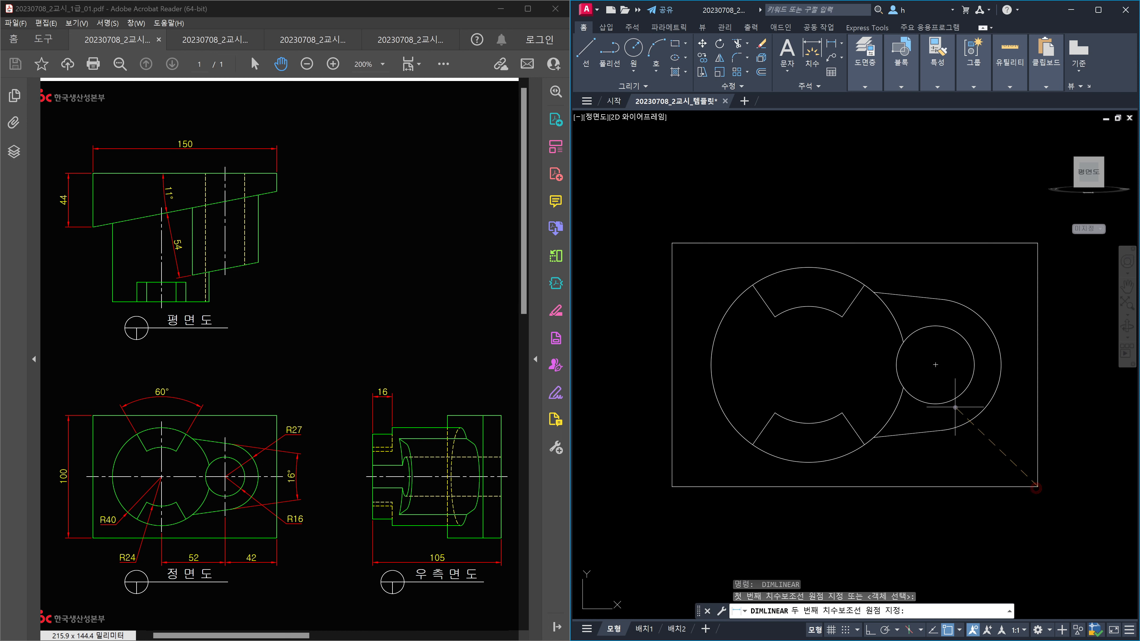
pyautogui.click(947, 403)
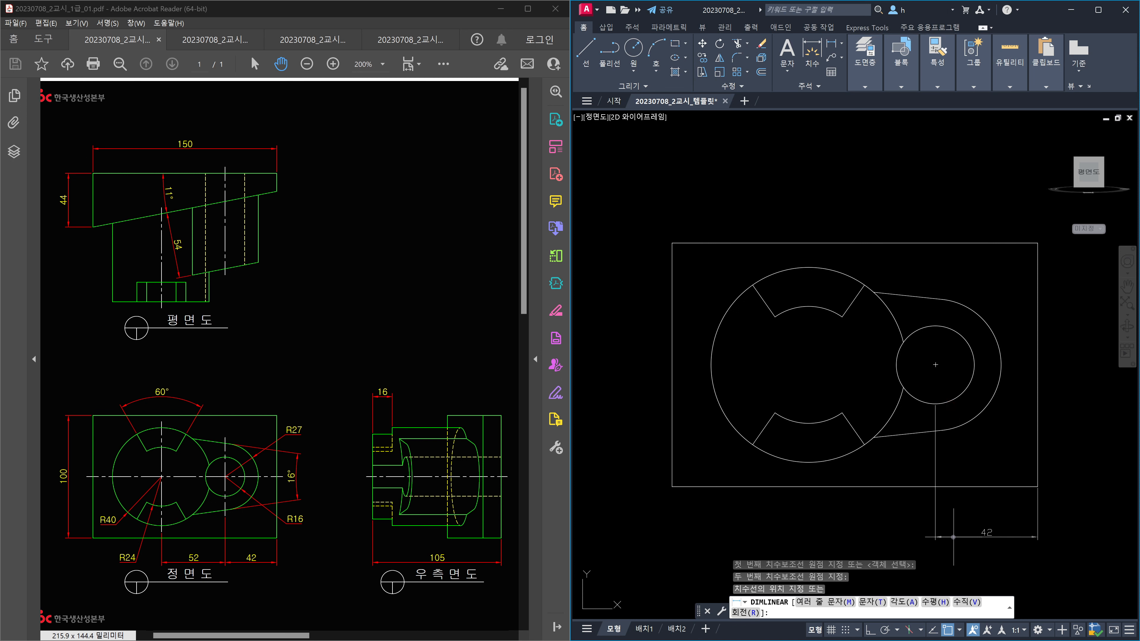
pyautogui.press('Escape')
# - Measure the horizontal distance between the small hole's and the large boss's centres with a linear dimension, without placing it
pyautogui.press('Return')
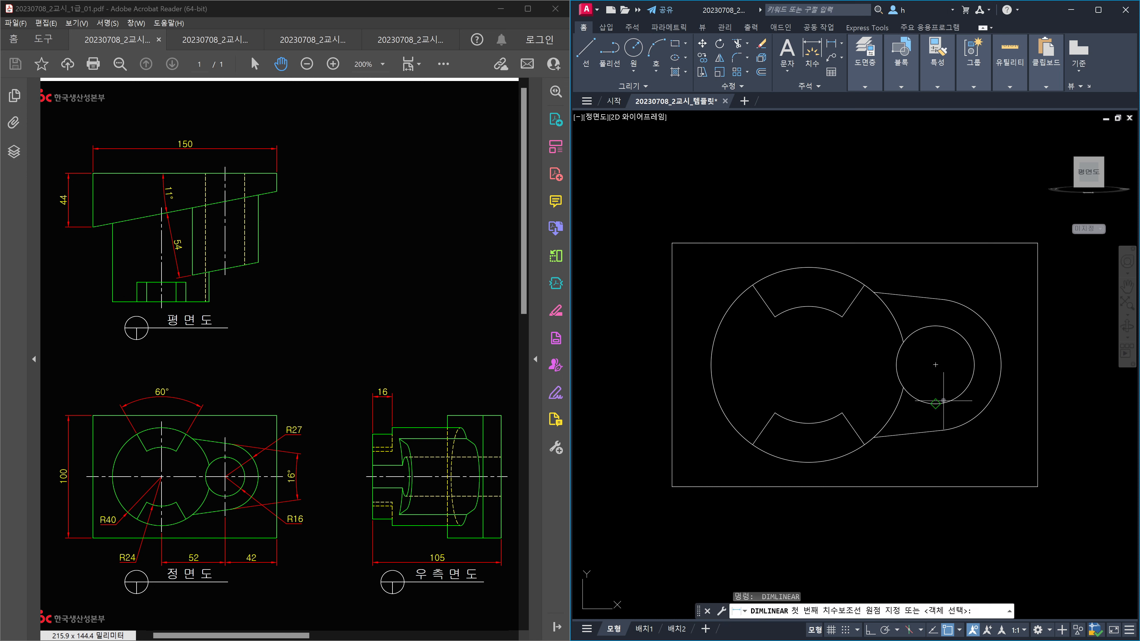
pyautogui.click(943, 401)
pyautogui.click(814, 464)
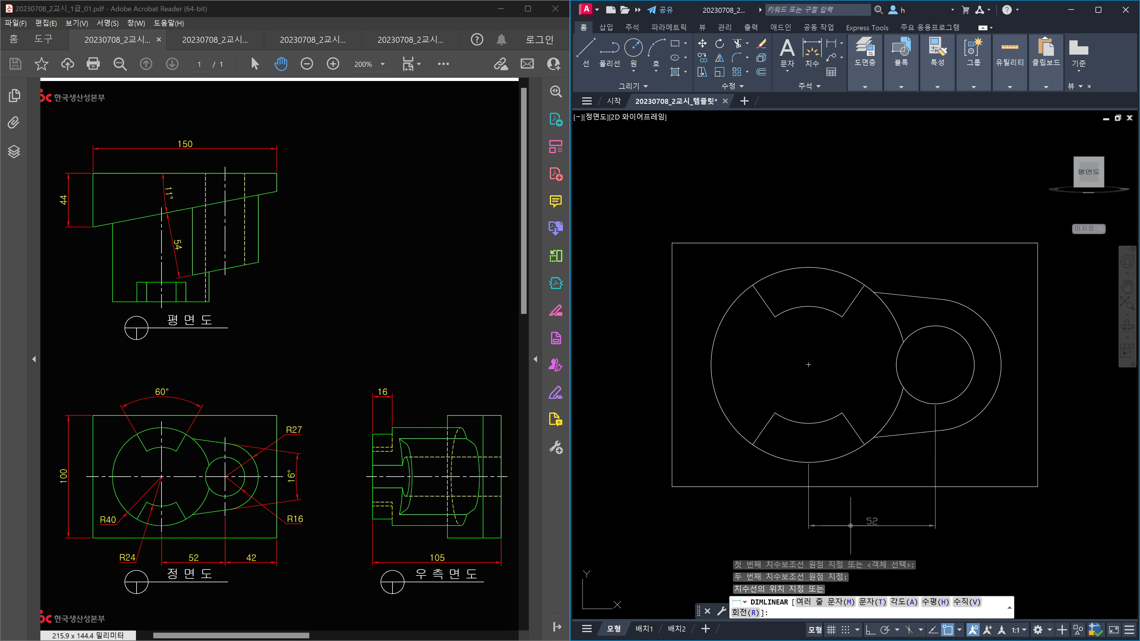
pyautogui.press('Escape')
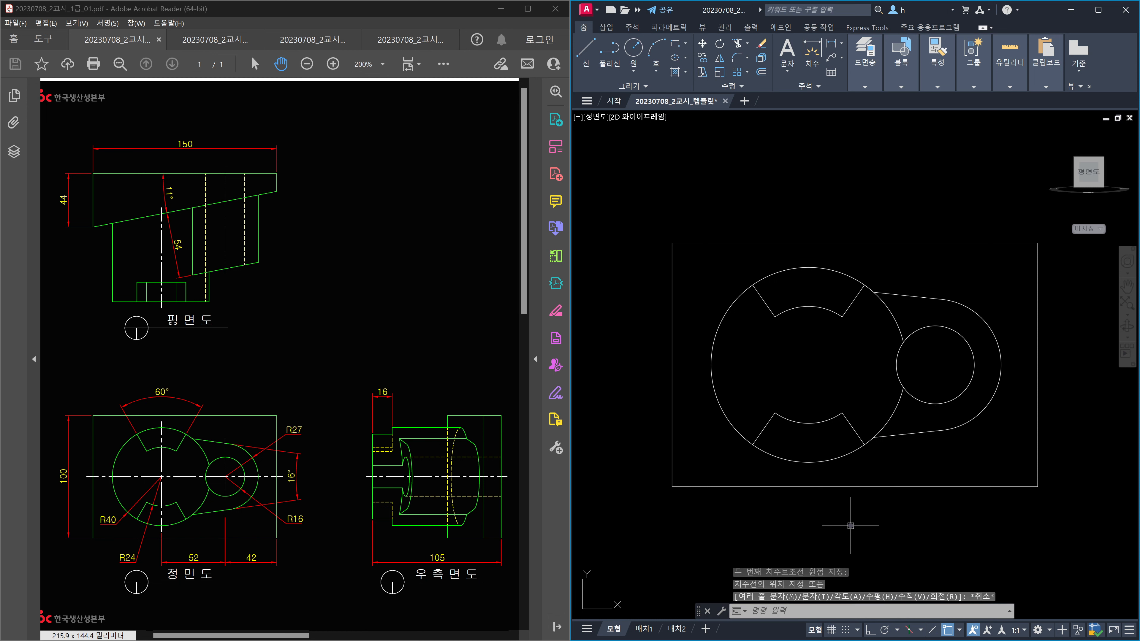
# - Measure the large round boss's outer radius by placing a radius dimension on its circular edge
pyautogui.write('dra')
pyautogui.press('Return')
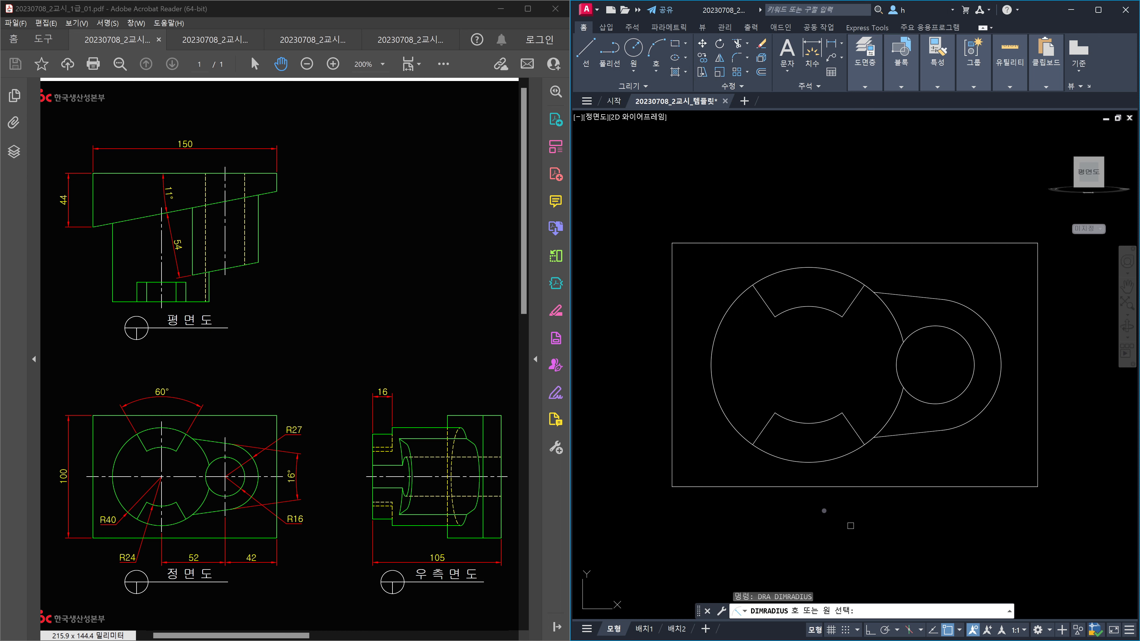
pyautogui.click(733, 426)
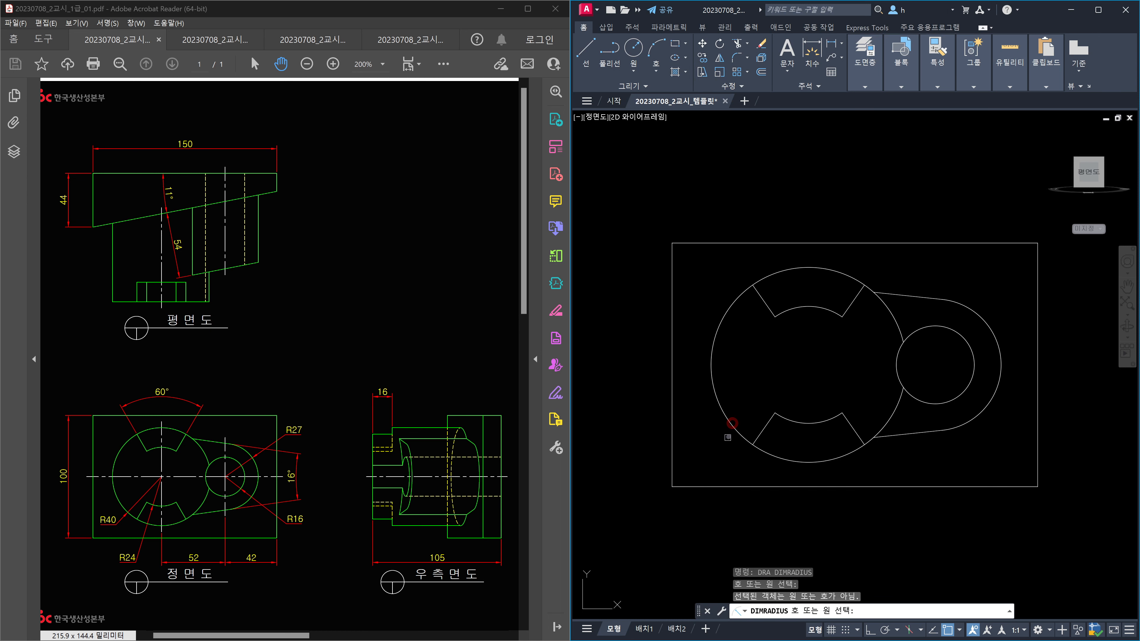
pyautogui.click(736, 431)
pyautogui.click(729, 423)
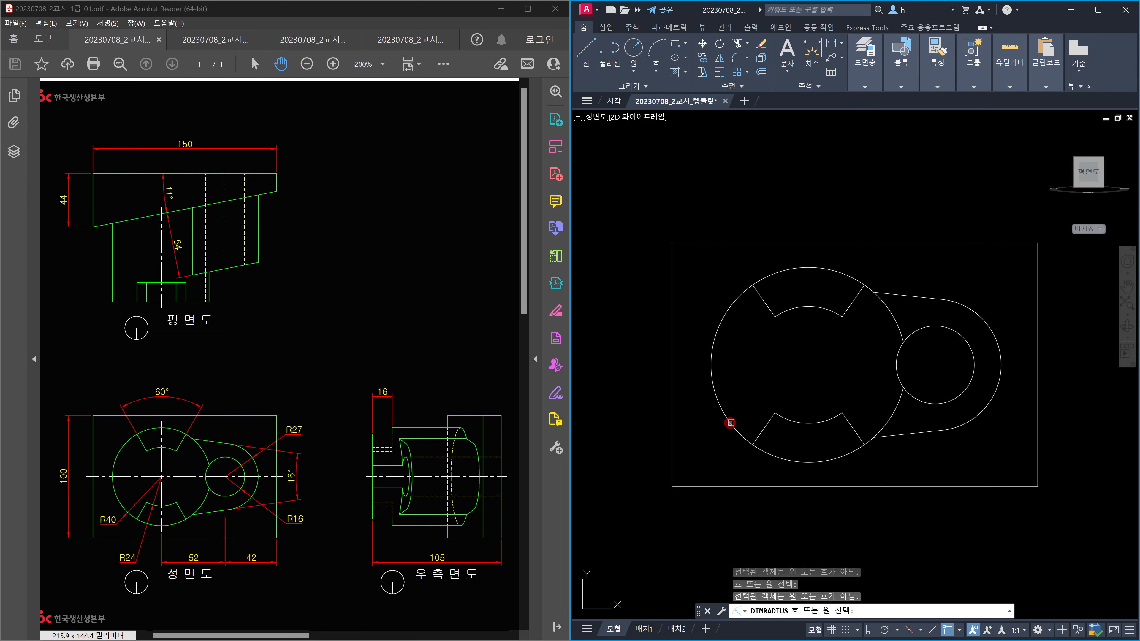
pyautogui.keyDown('shift'); pyautogui.moveTo(804, 466); pyautogui.dragTo(773, 394, button='middle'); pyautogui.keyUp('shift')
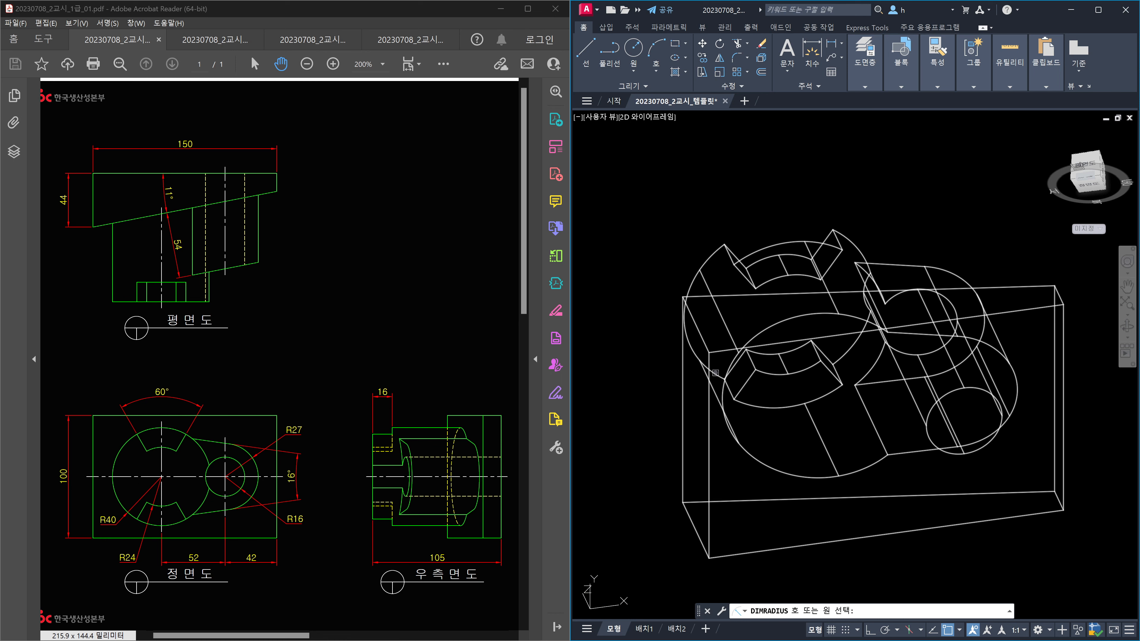
pyautogui.click(716, 373)
pyautogui.scroll(6, 691, 391)
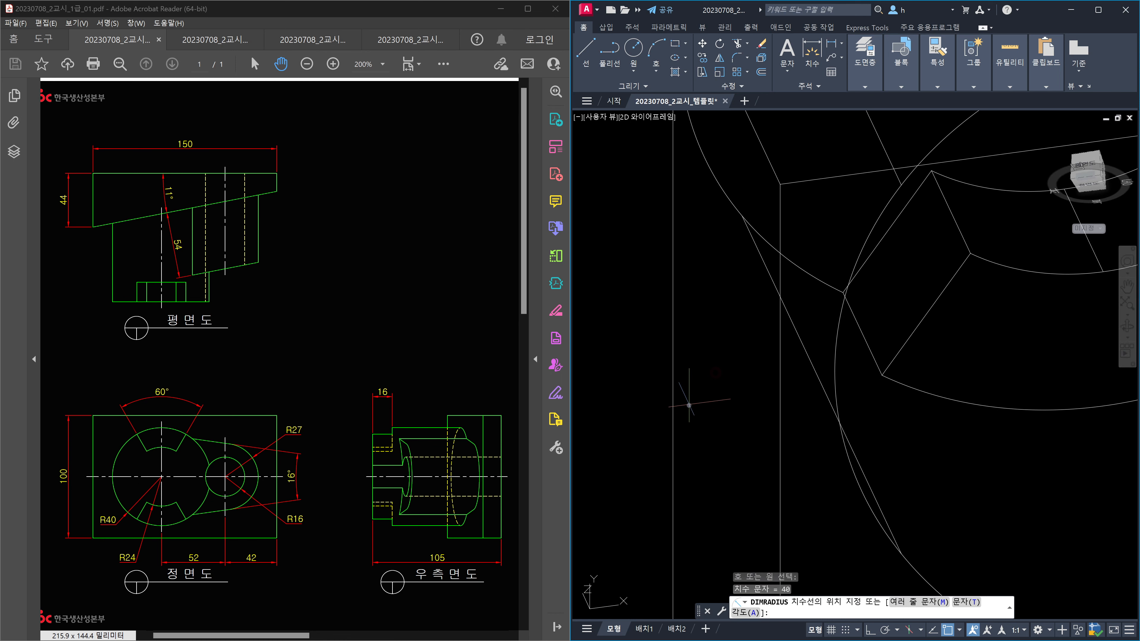
pyautogui.scroll(-6, 691, 398)
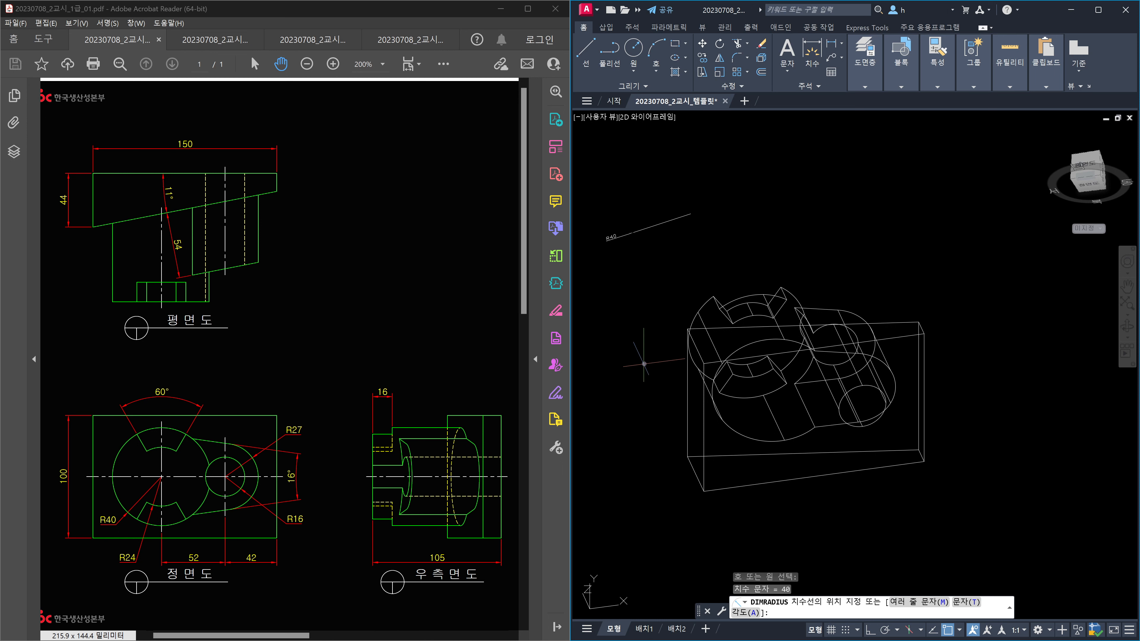
pyautogui.scroll(6, 619, 251)
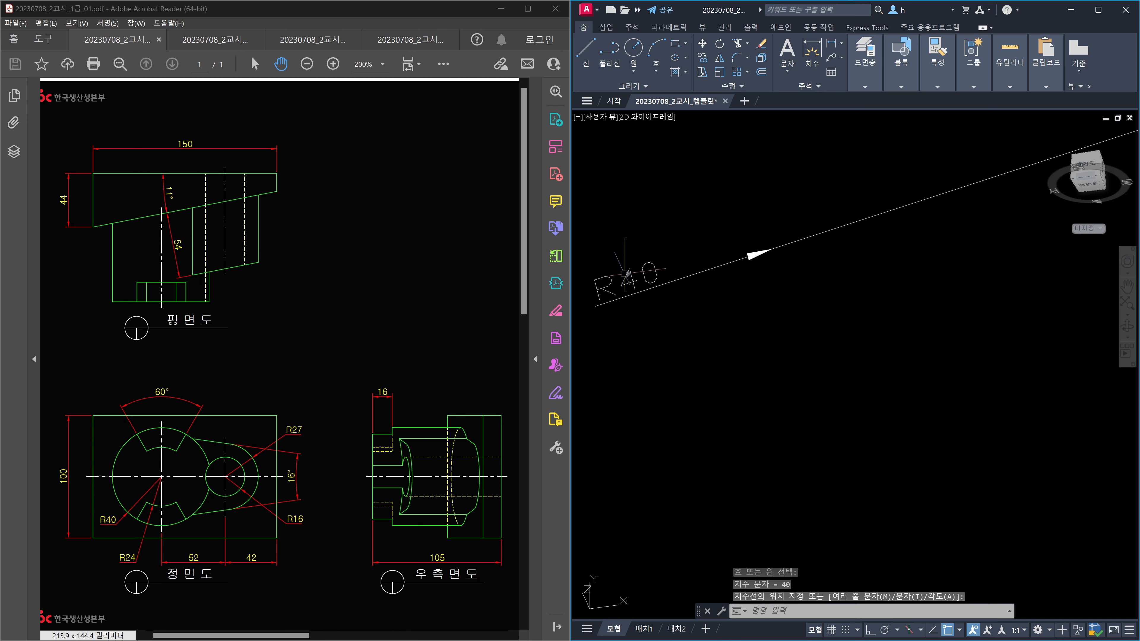
# - Delete the radius dimension placed for the large round boss
pyautogui.scroll(-5, 652, 298)
pyautogui.click(698, 318)
pyautogui.click(651, 254)
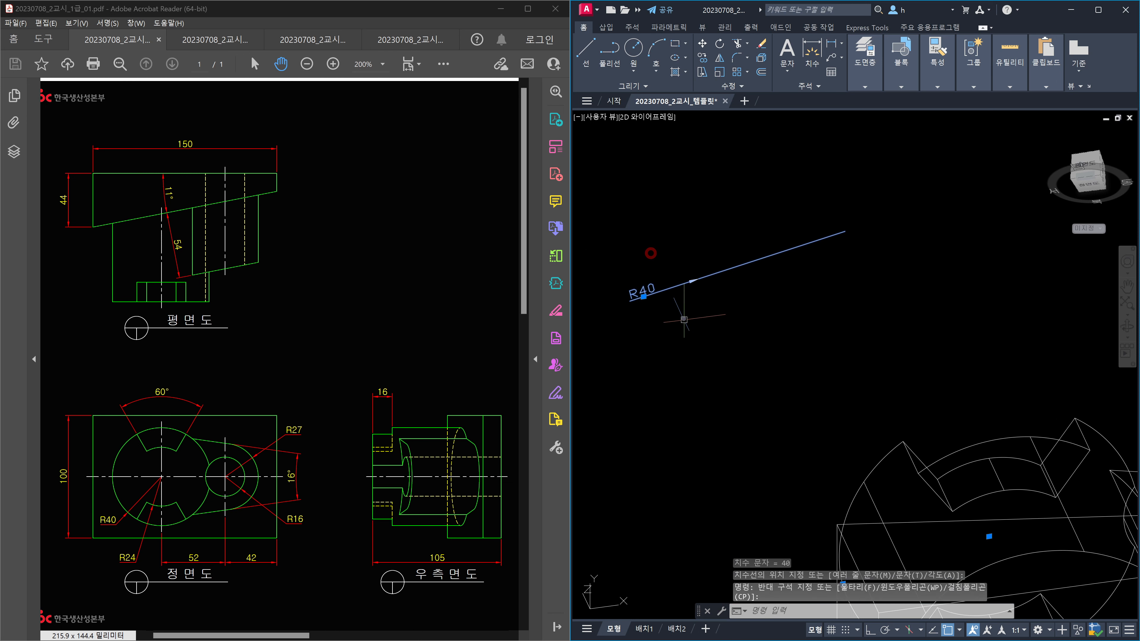
pyautogui.press('Delete')
pyautogui.scroll(4, 745, 341)
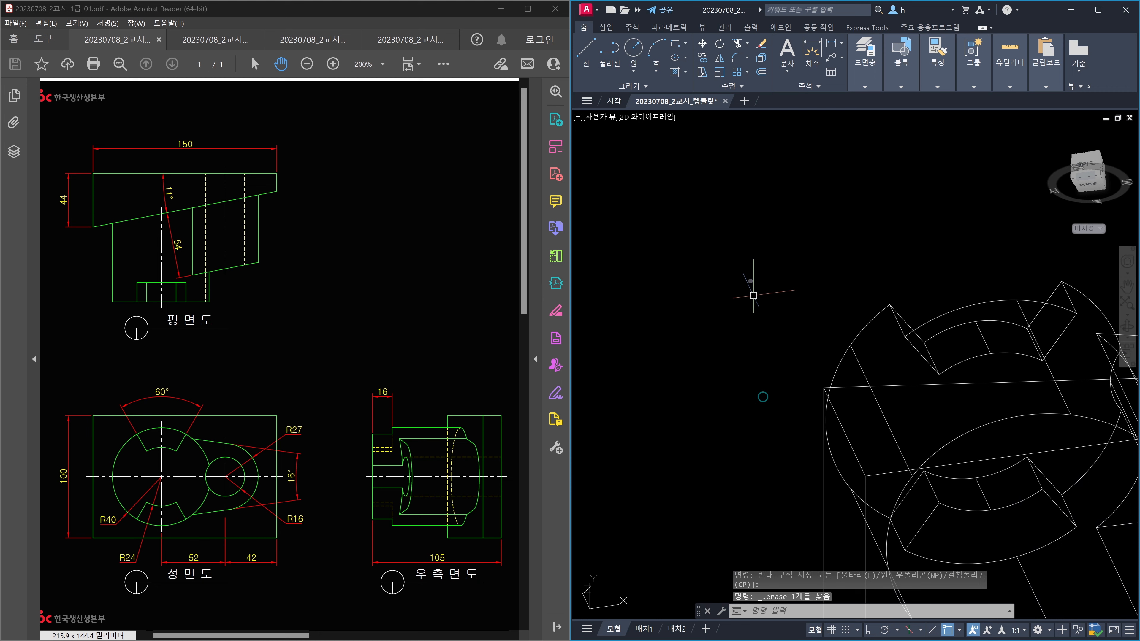
# - Measure the notched recess's inner arc radius on the large boss by placing a radius dimension beside the part
pyautogui.moveTo(819, 395); pyautogui.dragTo(799, 360, button='middle')
pyautogui.write('d')
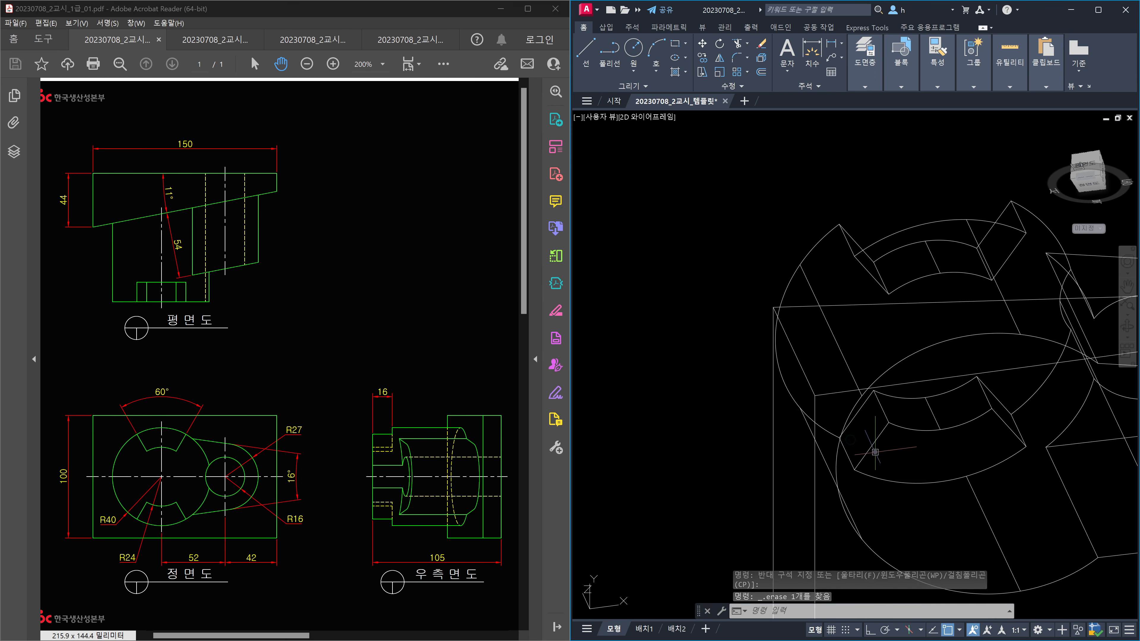
pyautogui.write('ra')
pyautogui.press('Return')
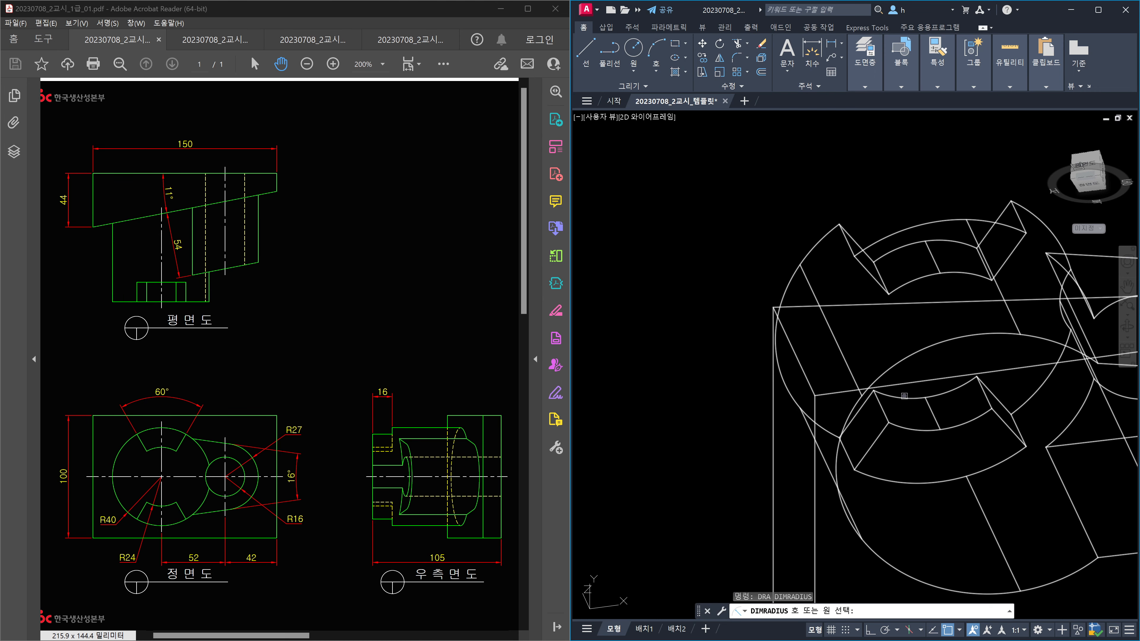
pyautogui.click(905, 396)
pyautogui.scroll(4, 814, 300)
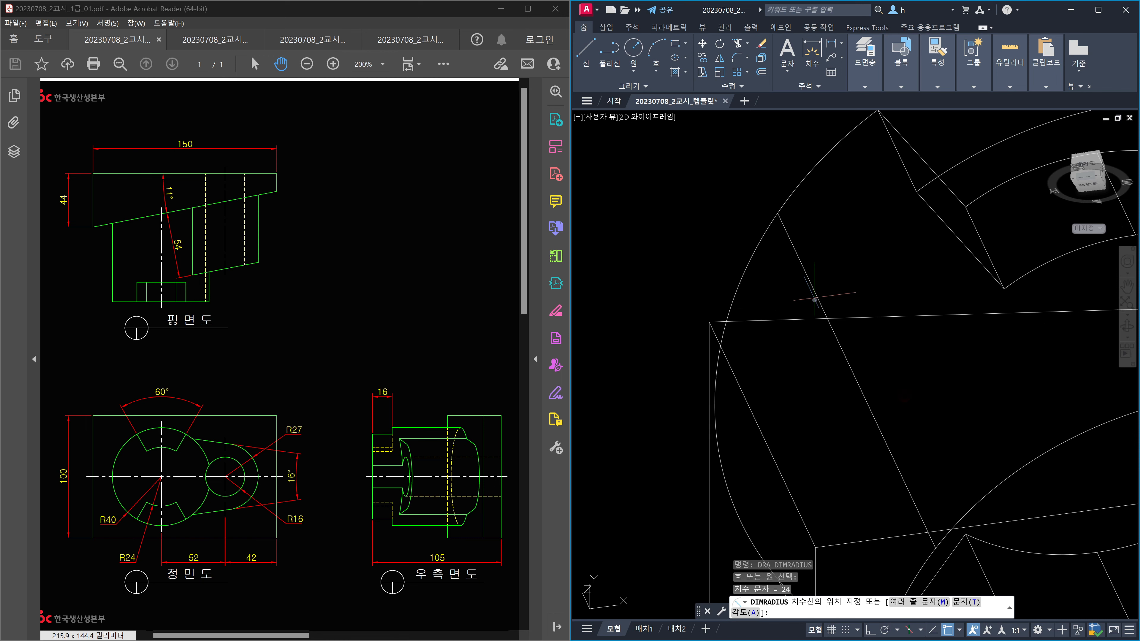
pyautogui.scroll(-5, 814, 300)
pyautogui.scroll(1, 792, 234)
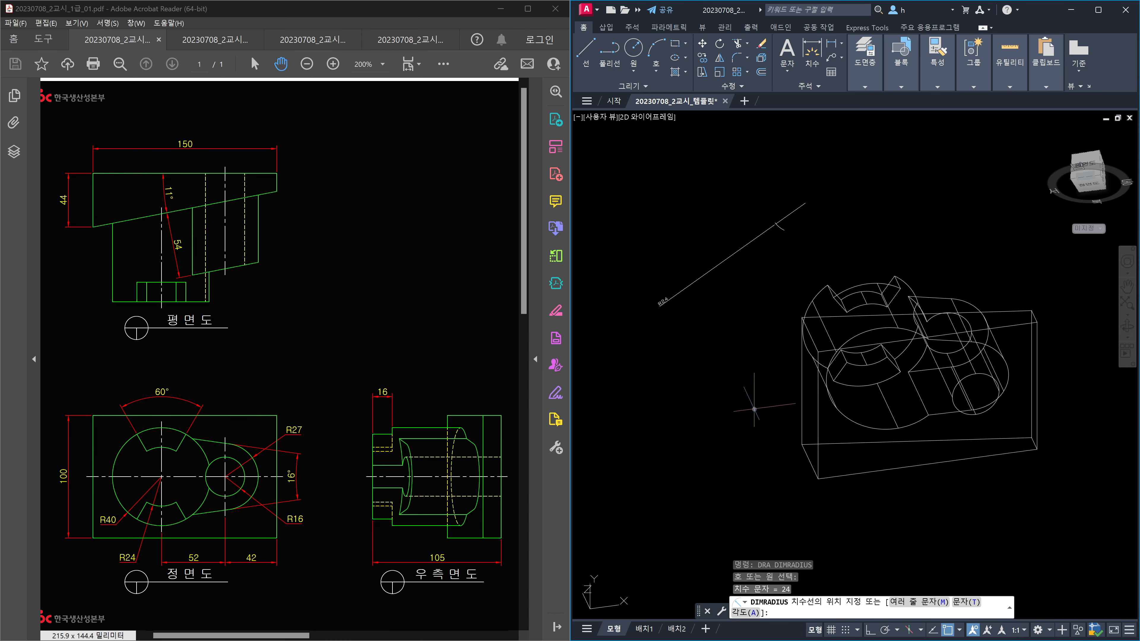
pyautogui.click(715, 292)
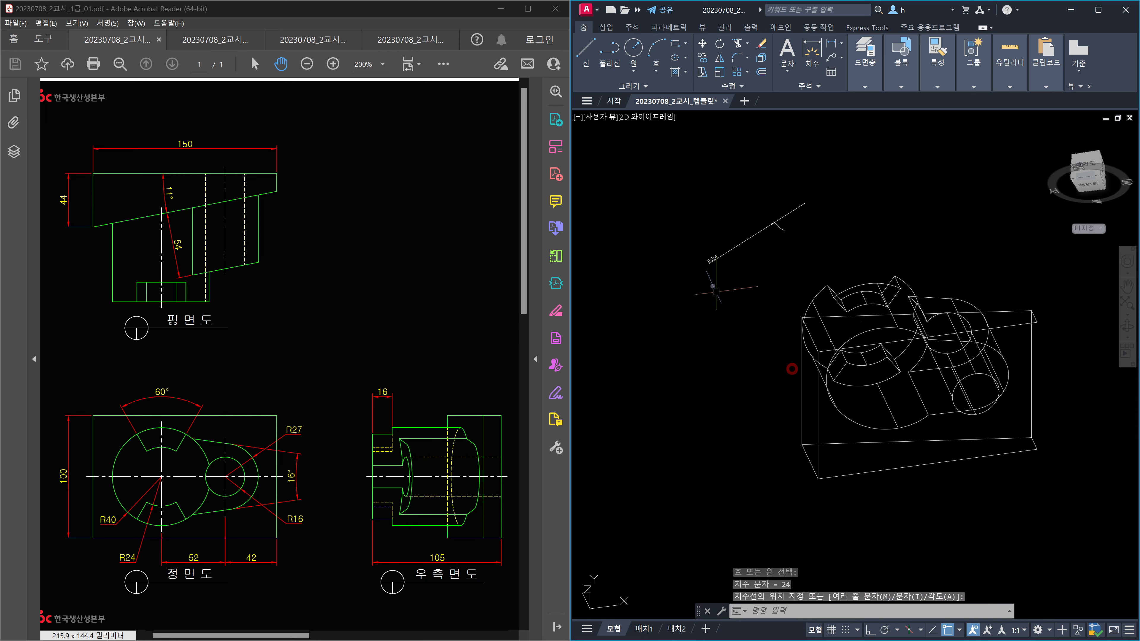
pyautogui.scroll(8, 716, 292)
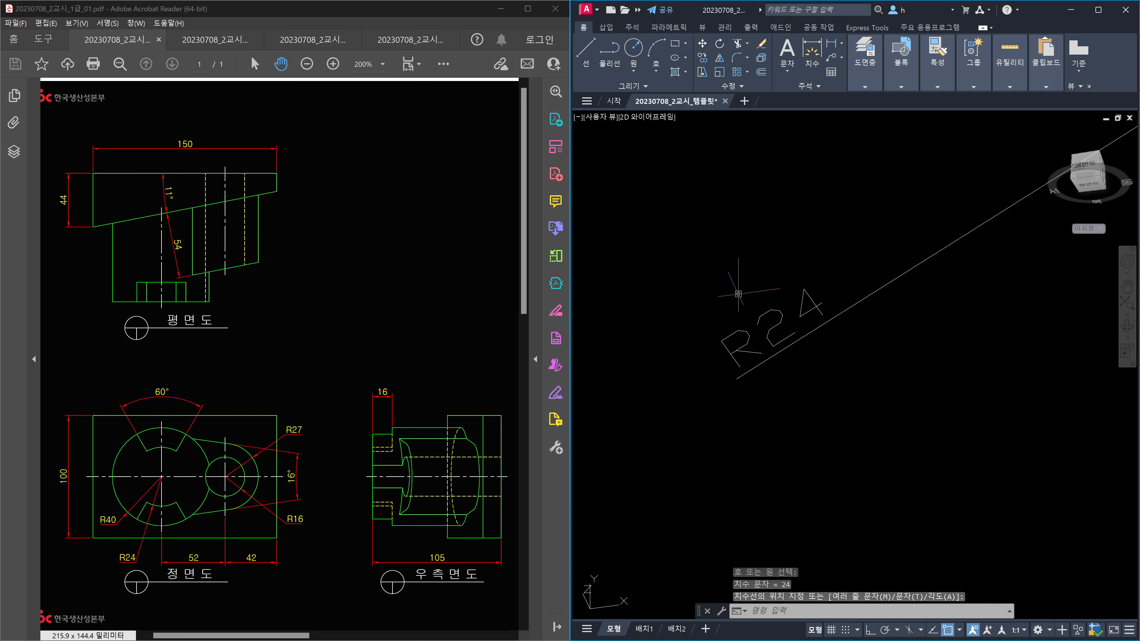
# - Delete the radius dimension placed for the notch's inner arc
pyautogui.scroll(-8, 739, 294)
pyautogui.click(743, 296)
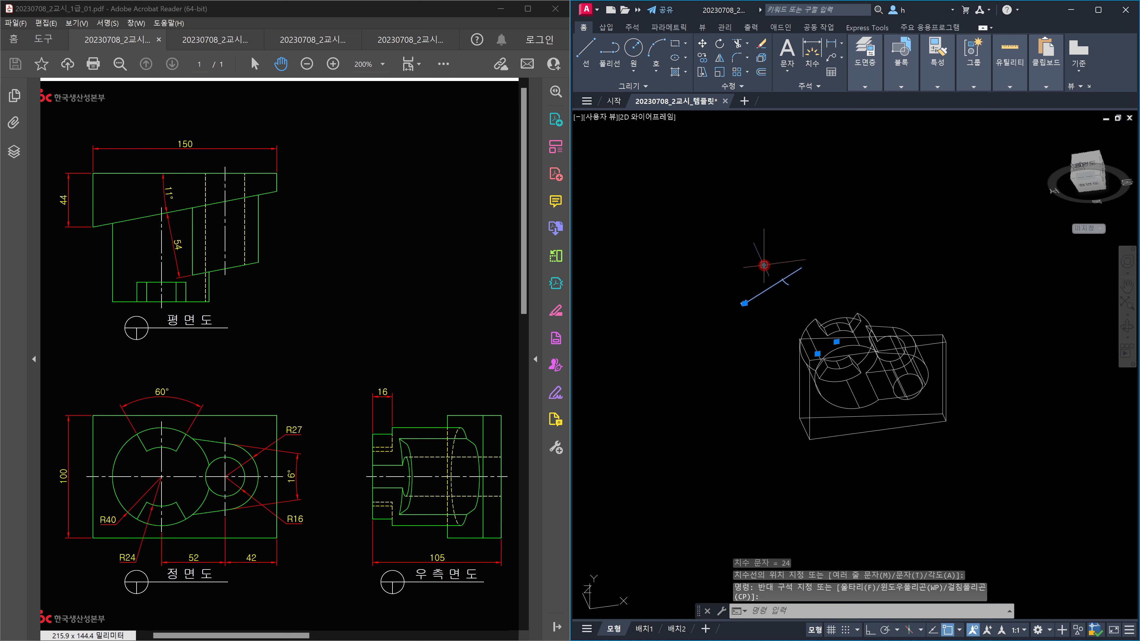
pyautogui.press('Delete')
# - Measure the small hole's radius by placing a radius dimension on its circular edge
pyautogui.scroll(5, 895, 397)
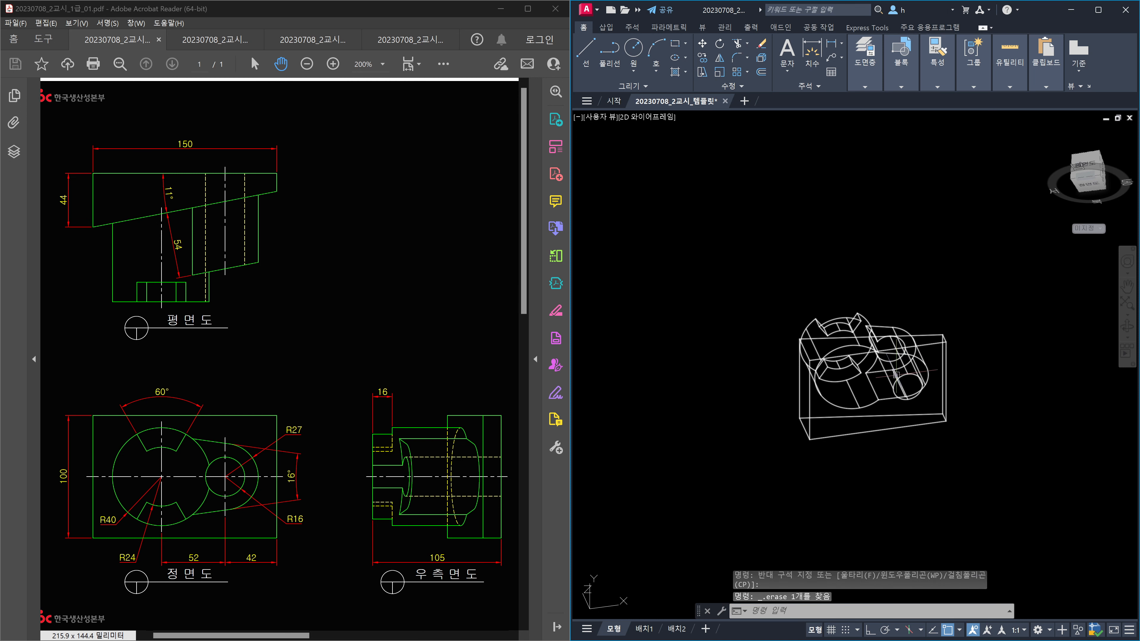
pyautogui.moveTo(896, 397); pyautogui.dragTo(827, 382, button='middle')
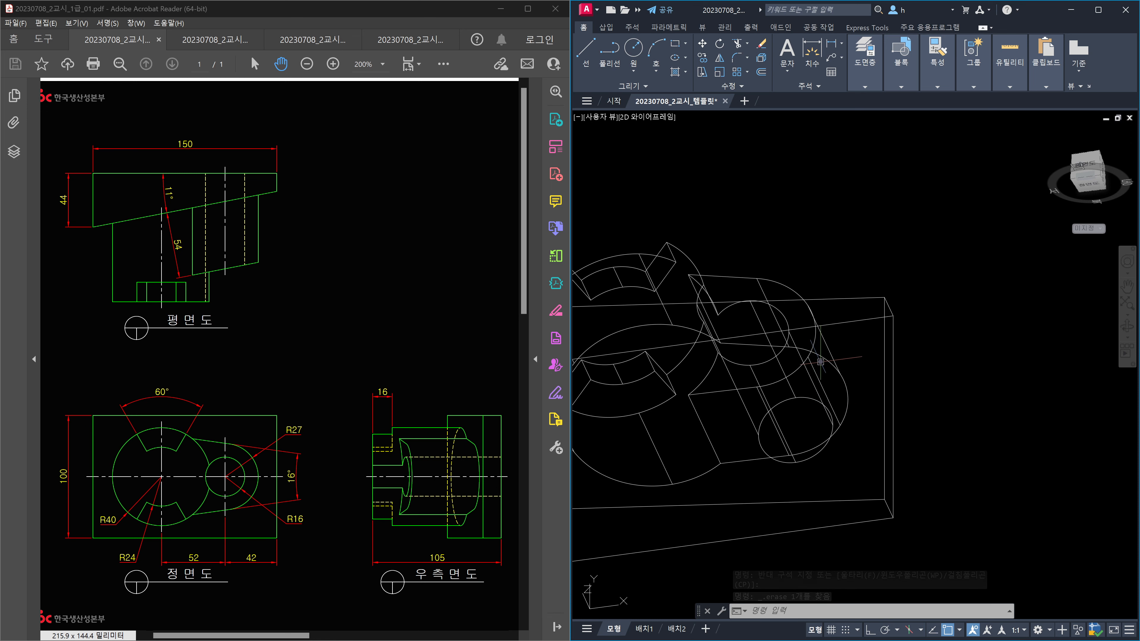
pyautogui.write('dra')
pyautogui.press('Return')
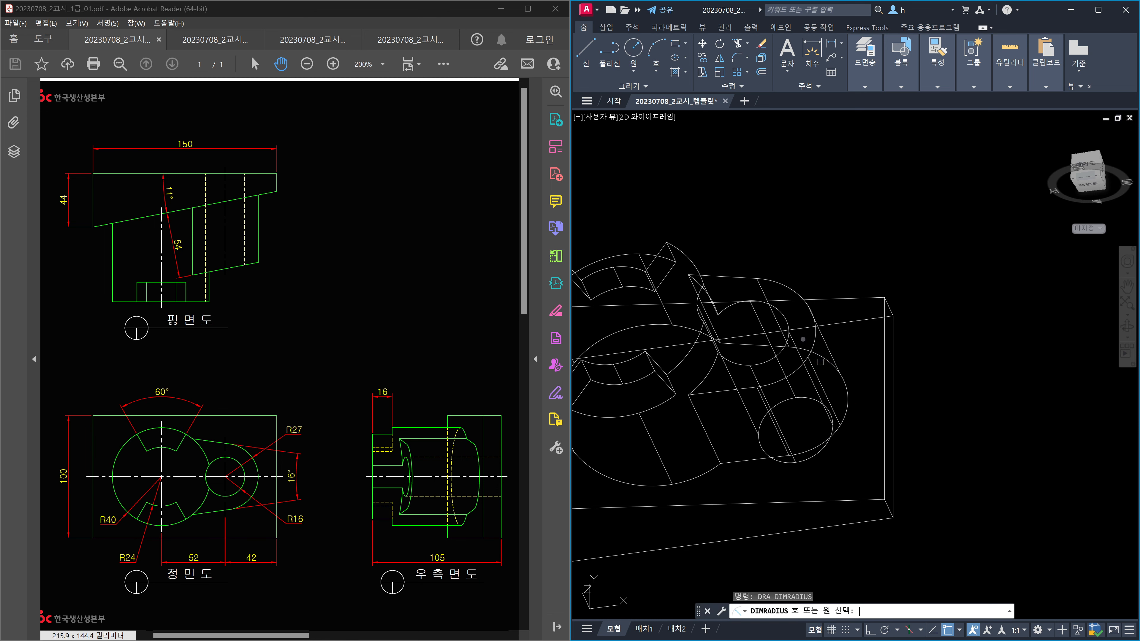
pyautogui.click(786, 317)
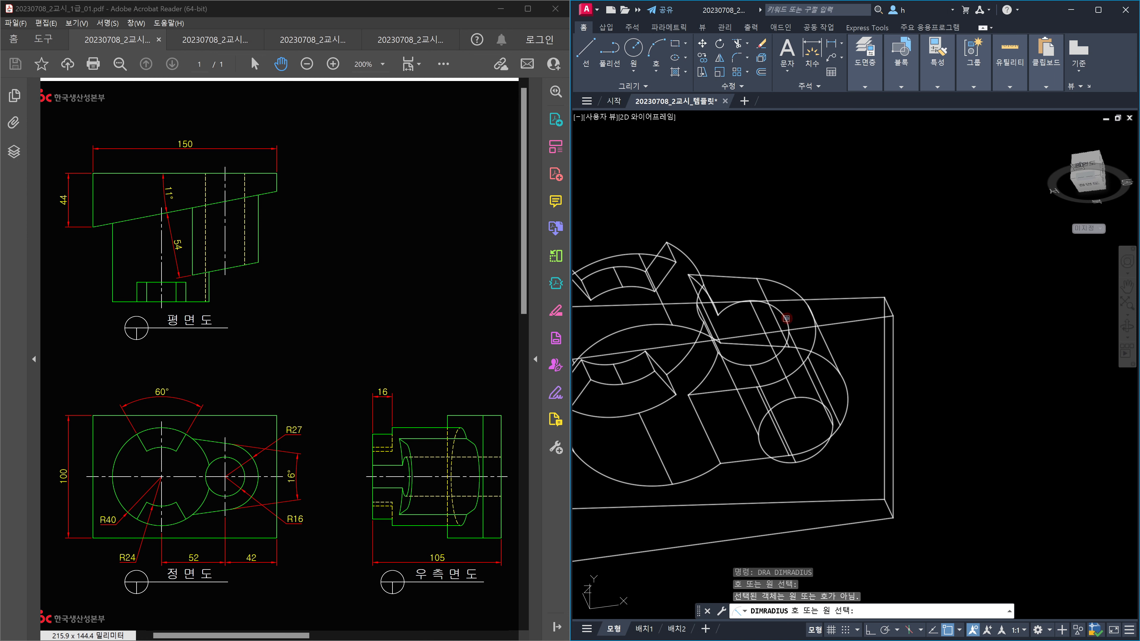
pyautogui.click(786, 318)
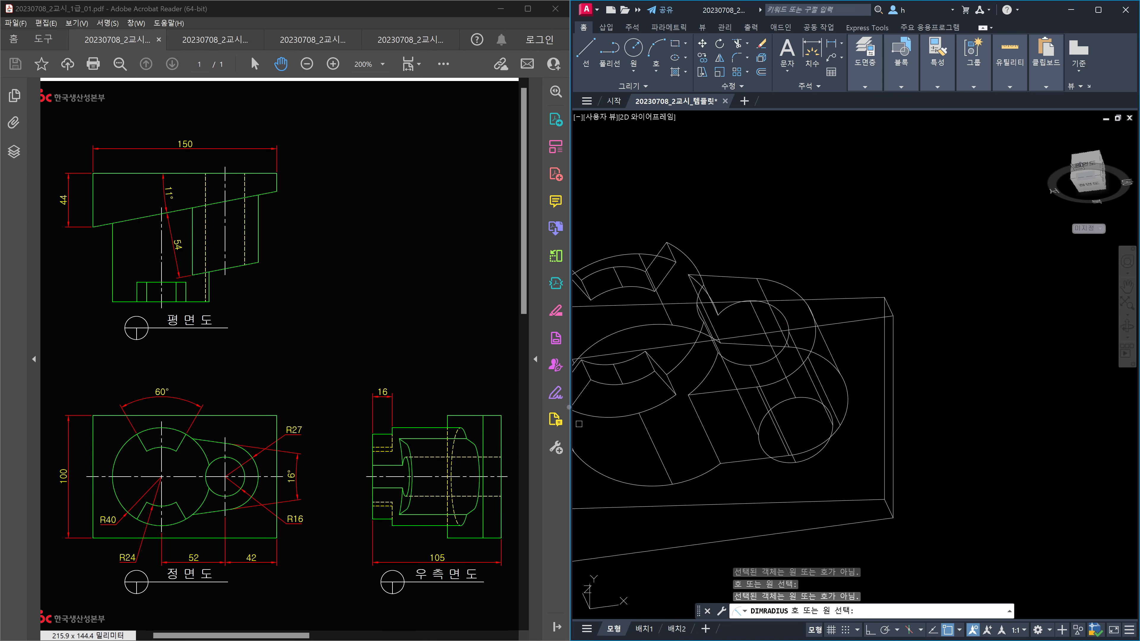
pyautogui.click(813, 457)
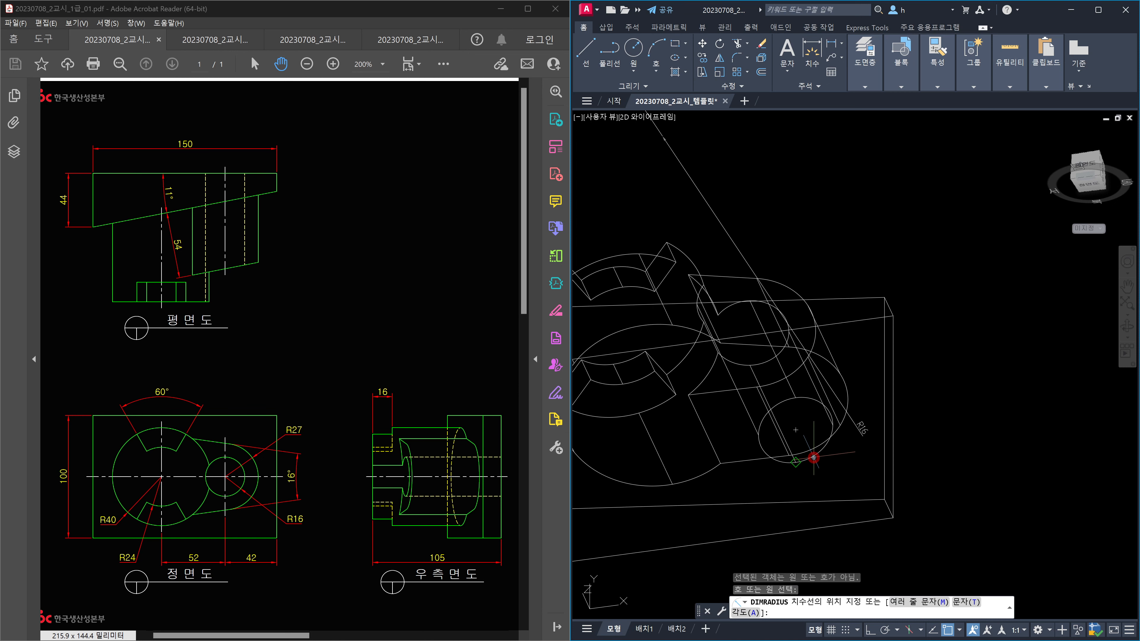
pyautogui.scroll(-5, 777, 357)
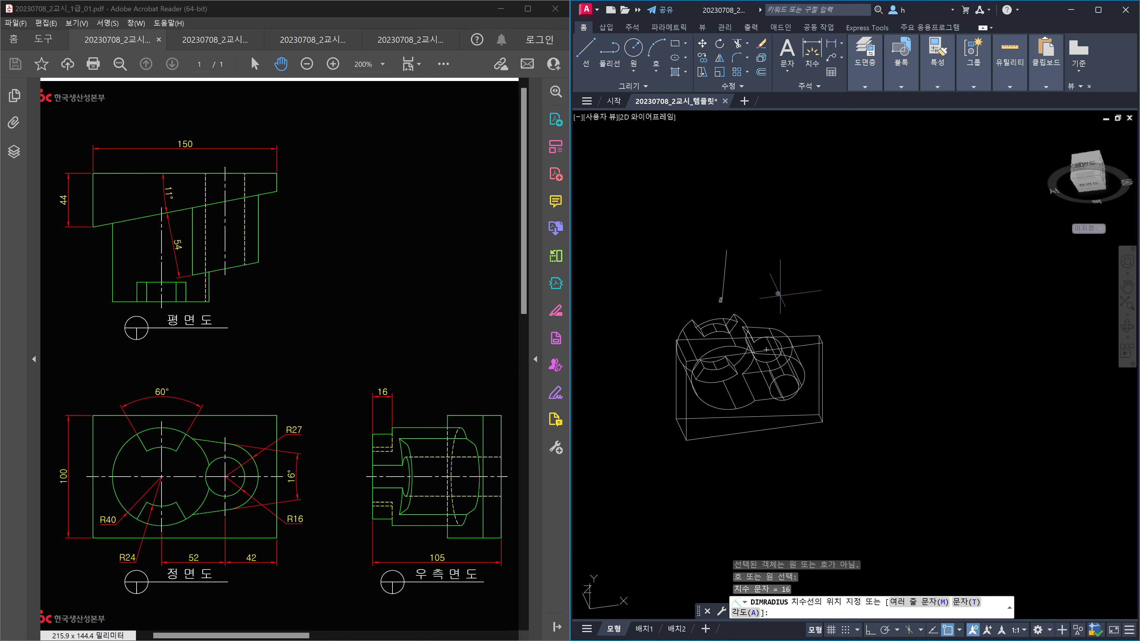
pyautogui.click(767, 261)
pyautogui.scroll(7, 706, 257)
pyautogui.scroll(2, 705, 257)
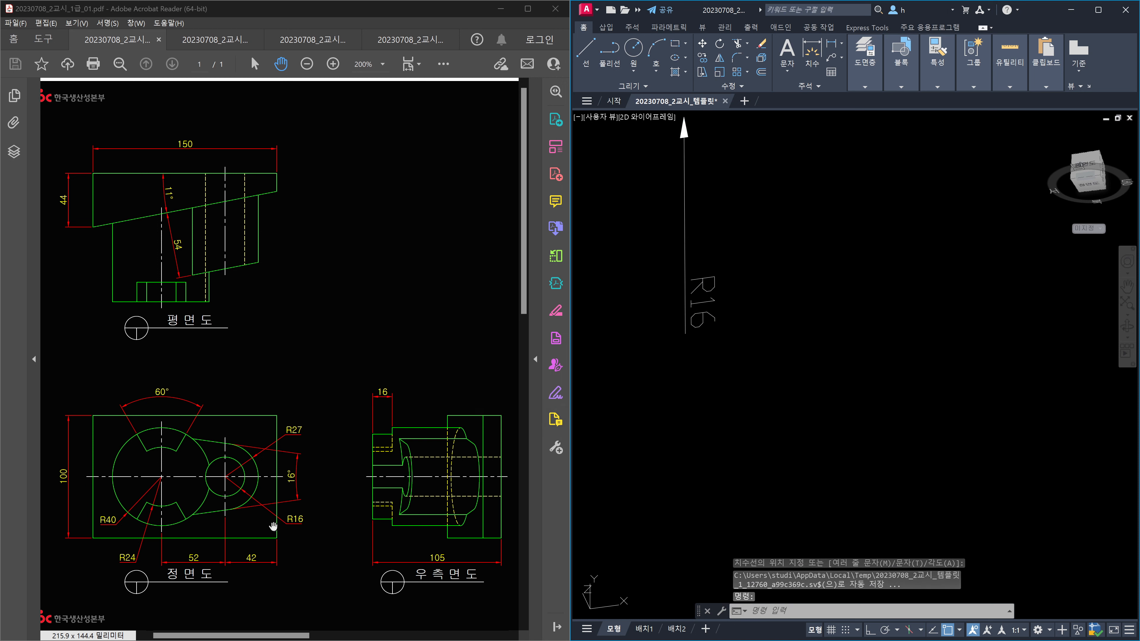
# - Delete the radius dimension placed for the small hole
pyautogui.click(720, 359)
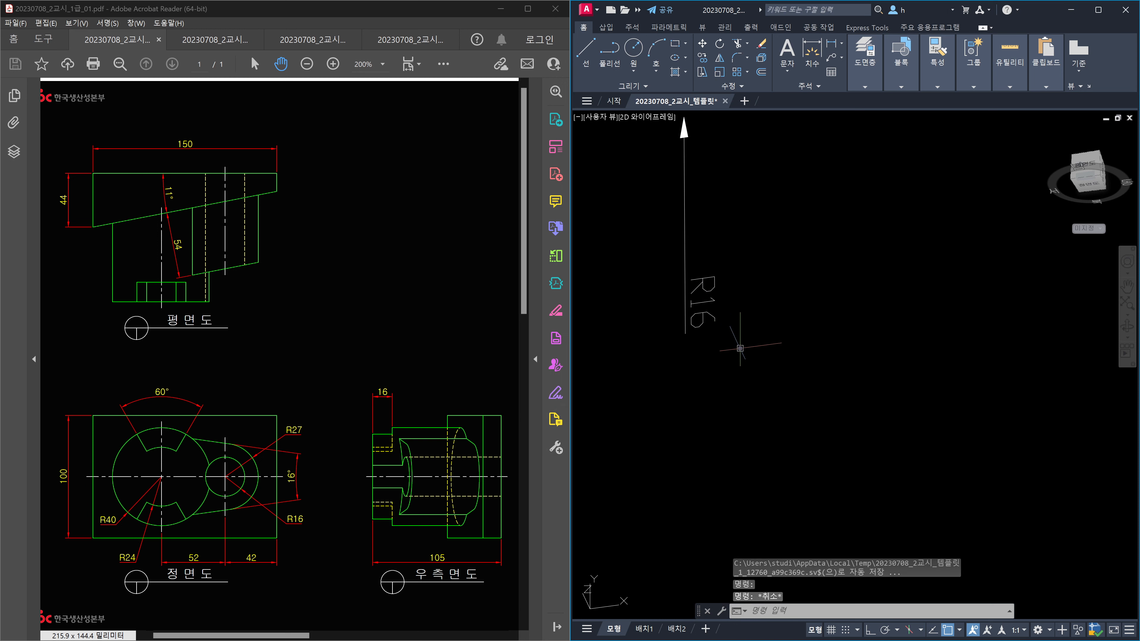
pyautogui.click(676, 299)
pyautogui.press('Delete')
# - Try to measure the small boss's outer radius with a radius dimension on the solid's curved edges
pyautogui.scroll(-3, 778, 380)
pyautogui.scroll(-4, 828, 420)
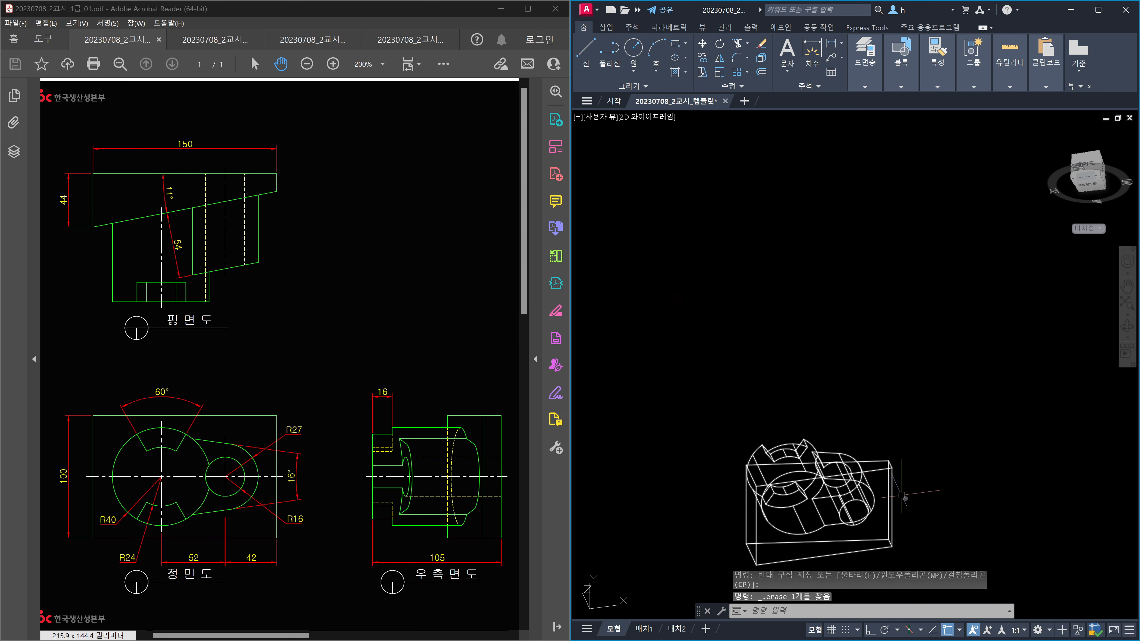
pyautogui.moveTo(923, 515); pyautogui.dragTo(882, 469, button='middle')
pyautogui.scroll(6, 758, 406)
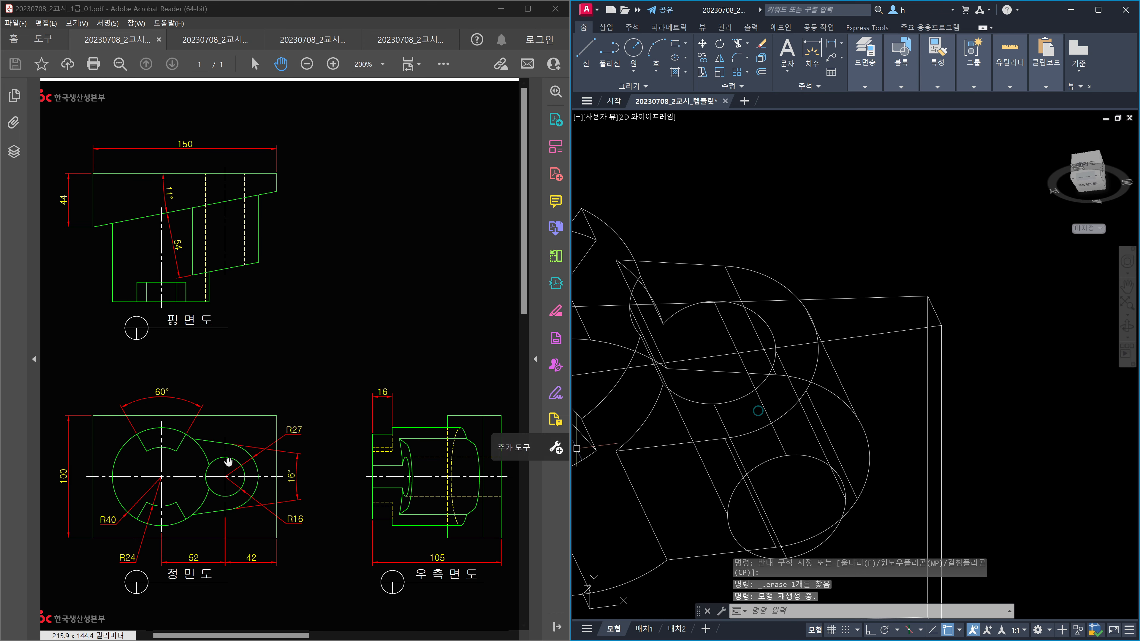
pyautogui.write('dra')
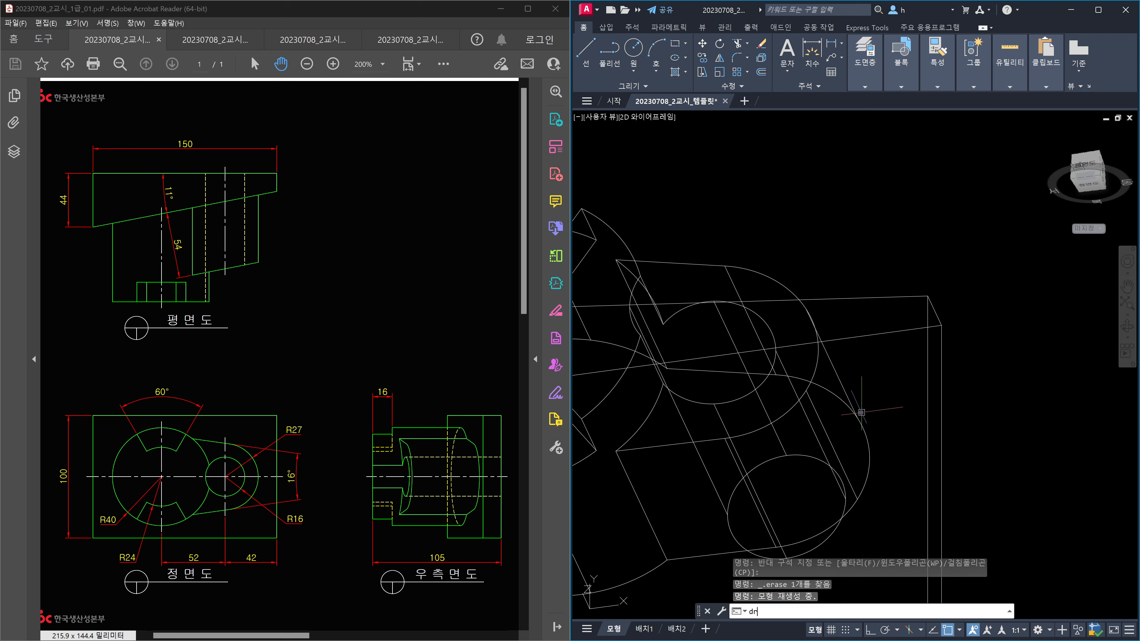
pyautogui.press('Return')
pyautogui.click(813, 368)
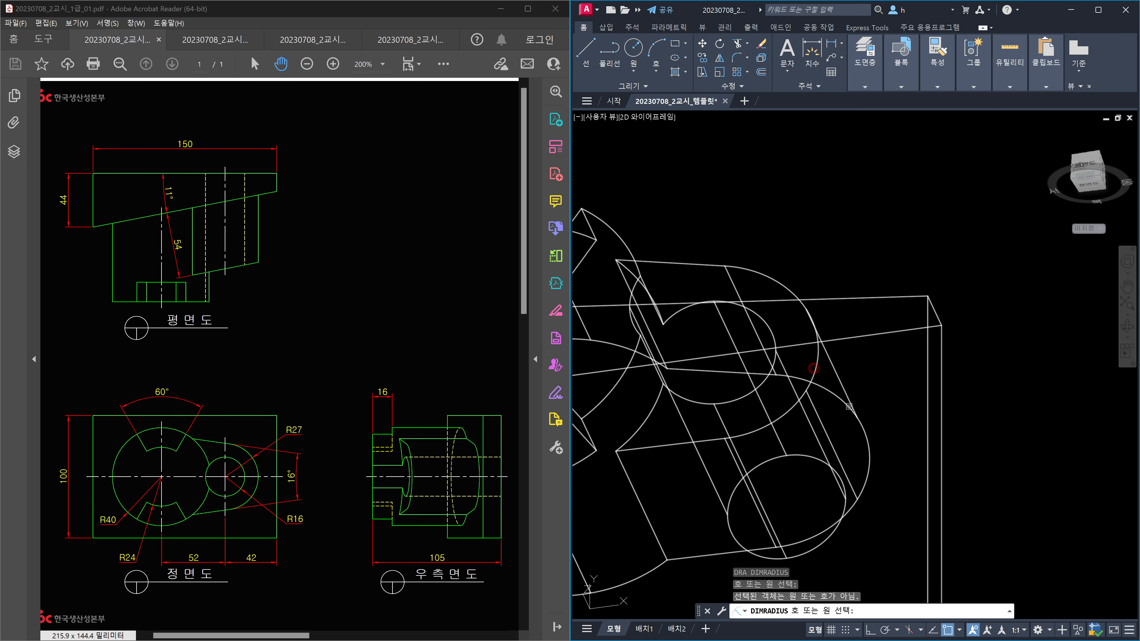
pyautogui.click(866, 459)
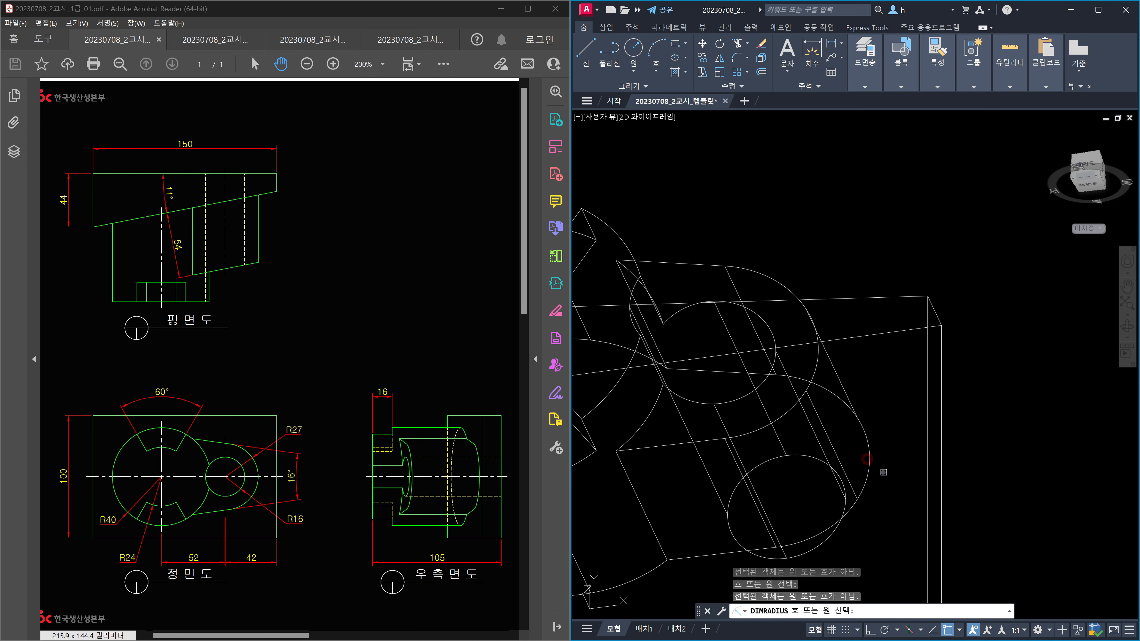
pyautogui.press('Escape')
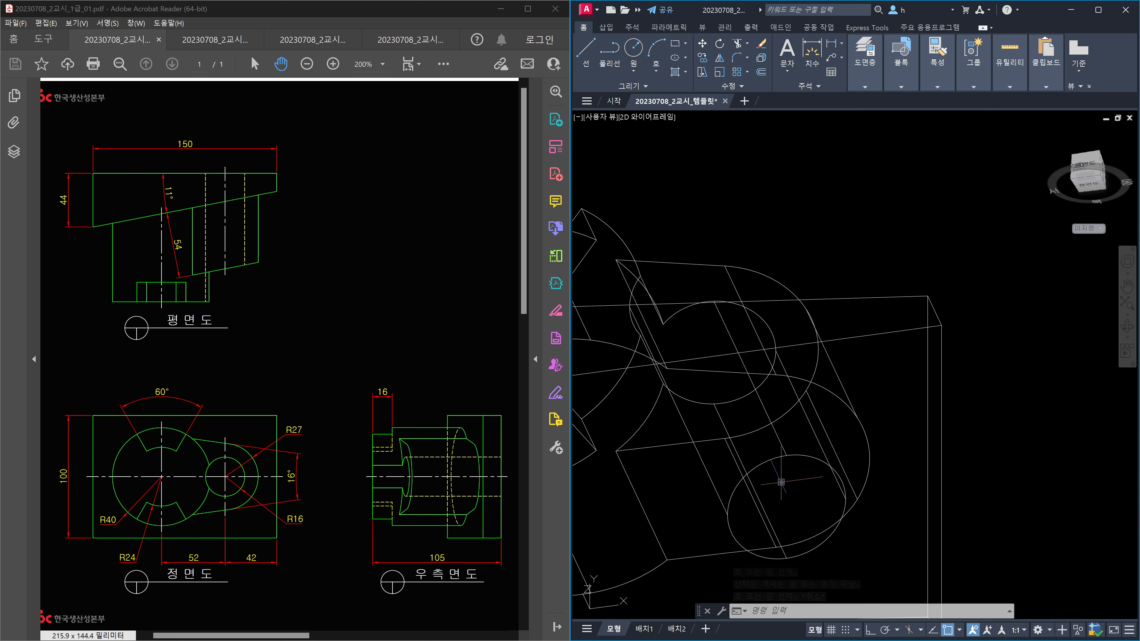
# - Switch to the front view and use Flatshot to insert the model's projection as a new block beside it, at scale 1 and rotation 0
pyautogui.scroll(-4, 795, 502)
pyautogui.moveTo(795, 502); pyautogui.dragTo(811, 463, button='middle')
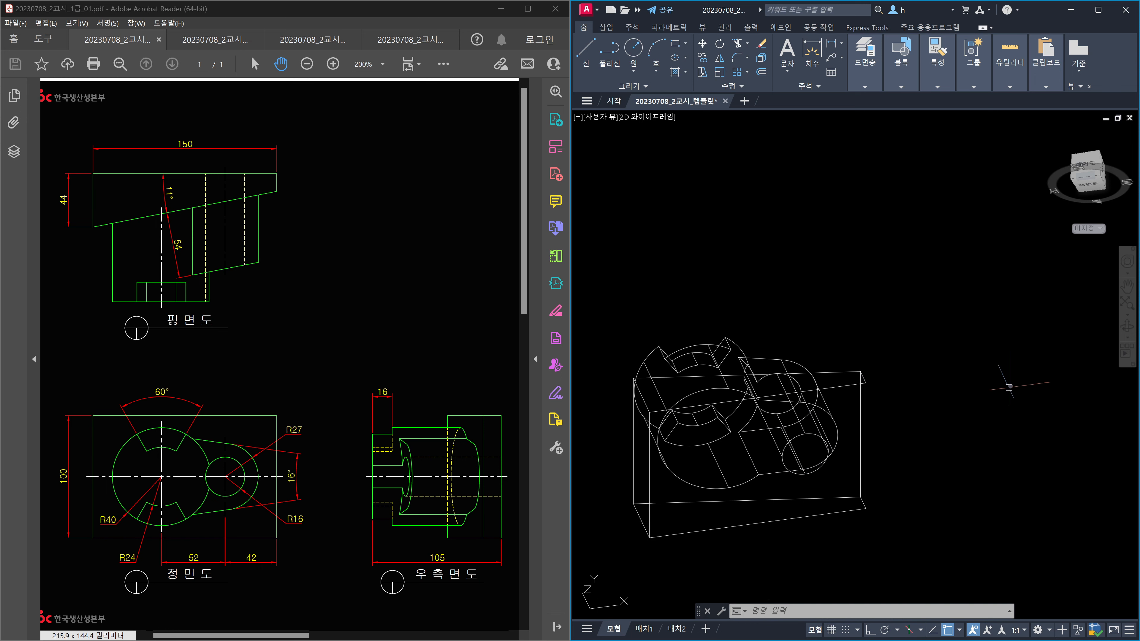
pyautogui.click(1082, 168)
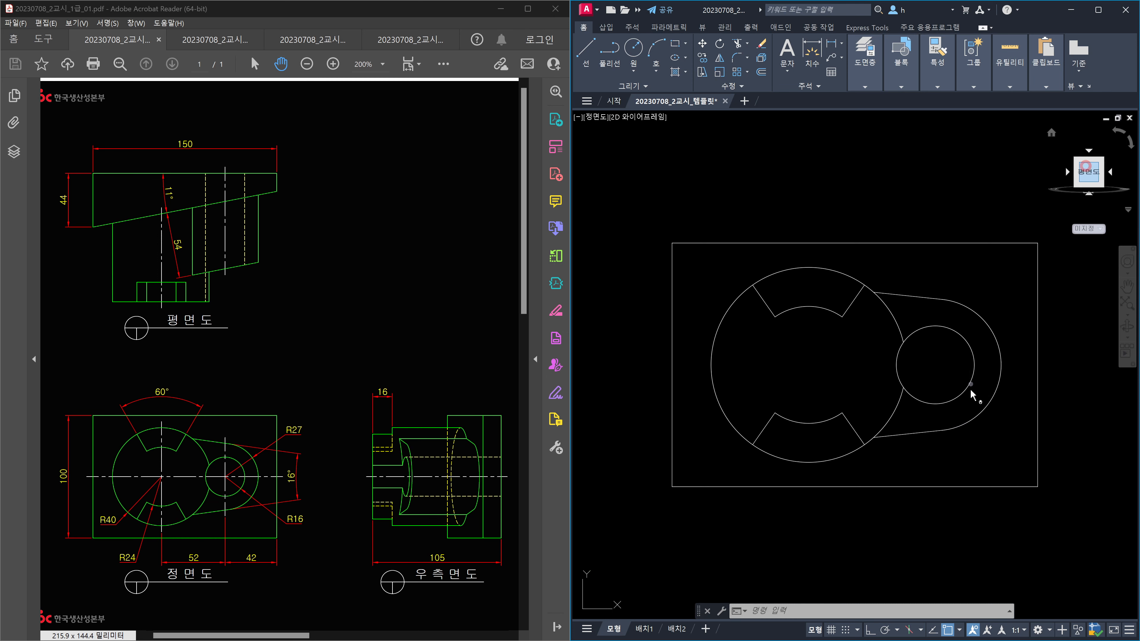
pyautogui.scroll(-5, 969, 431)
pyautogui.moveTo(989, 425); pyautogui.dragTo(797, 458, button='middle')
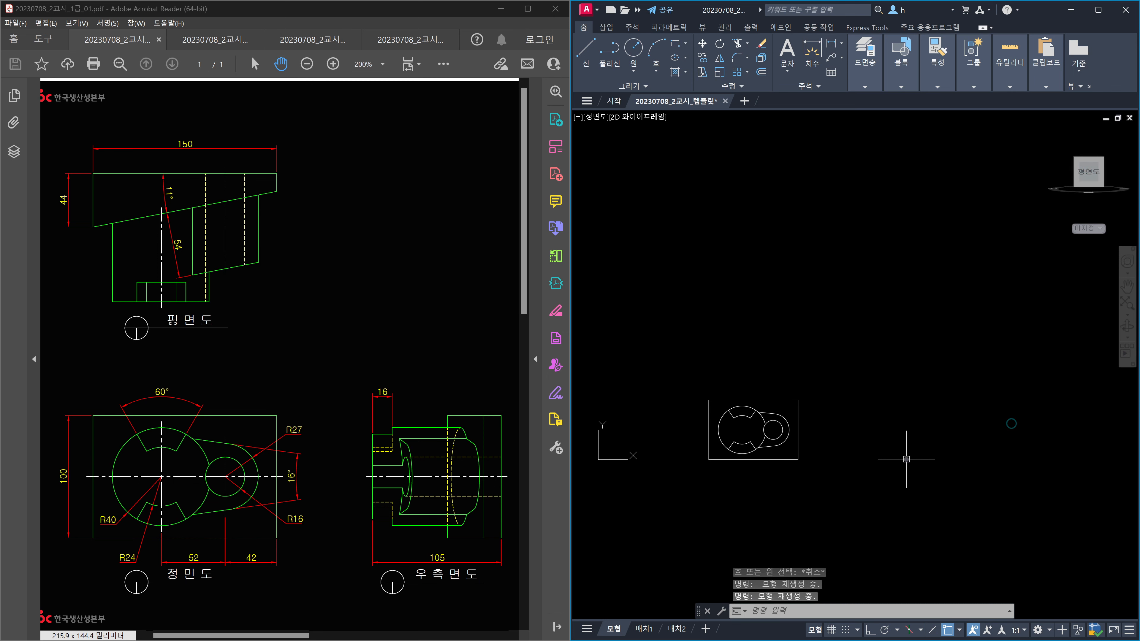
pyautogui.moveTo(891, 457); pyautogui.dragTo(848, 457, button='middle')
pyautogui.write('s')
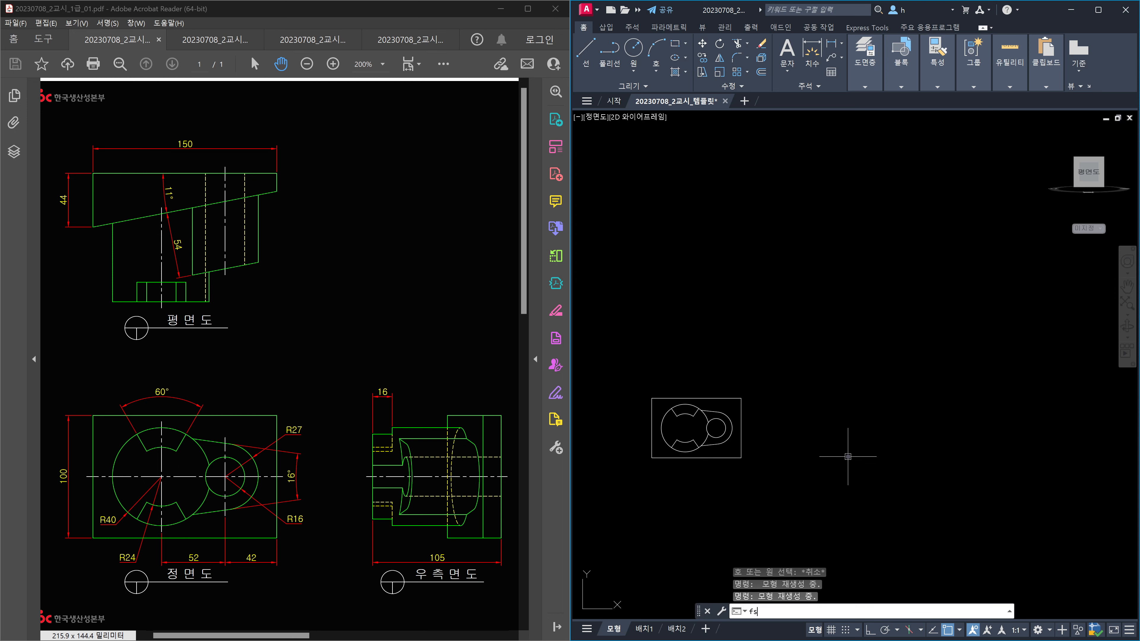
pyautogui.write('hot')
pyautogui.press('Return')
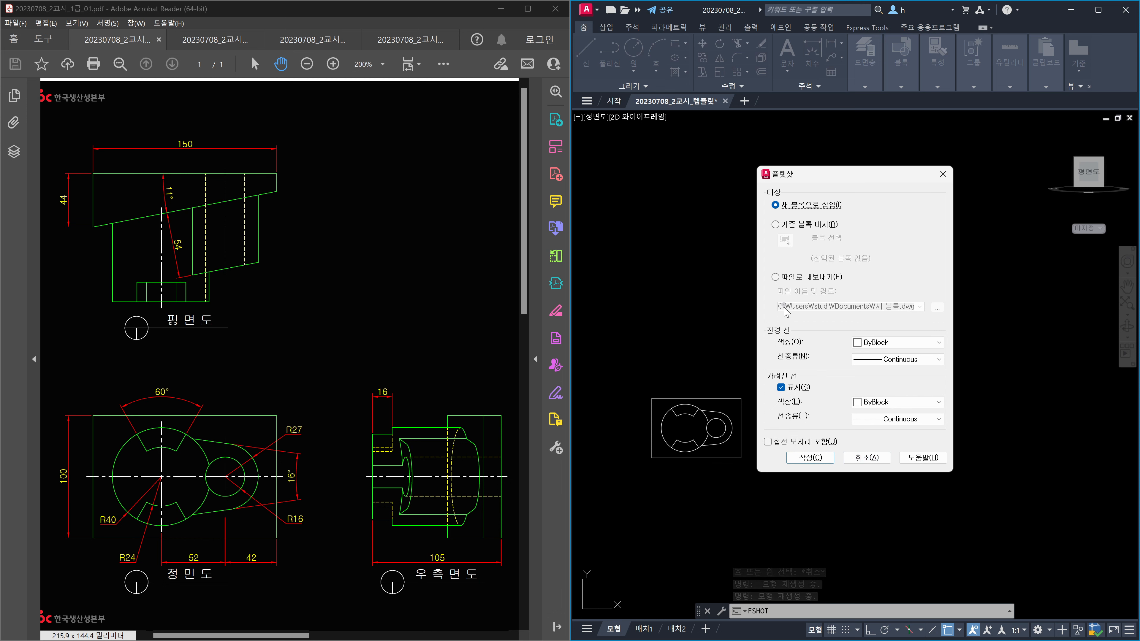
pyautogui.click(811, 462)
pyautogui.click(823, 397)
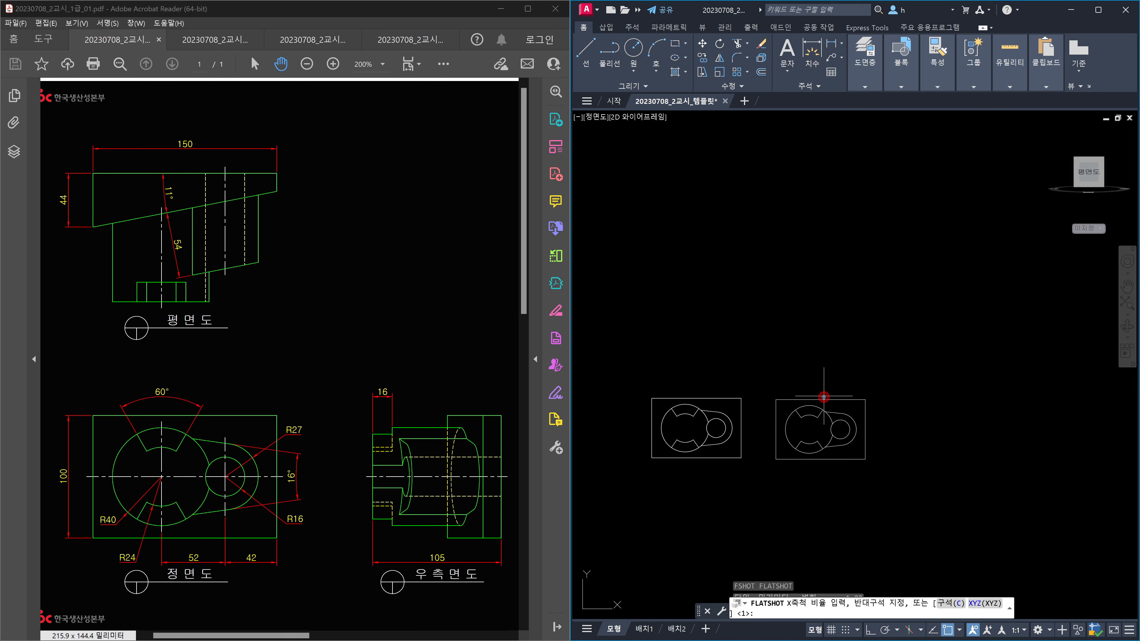
pyautogui.press('Return')
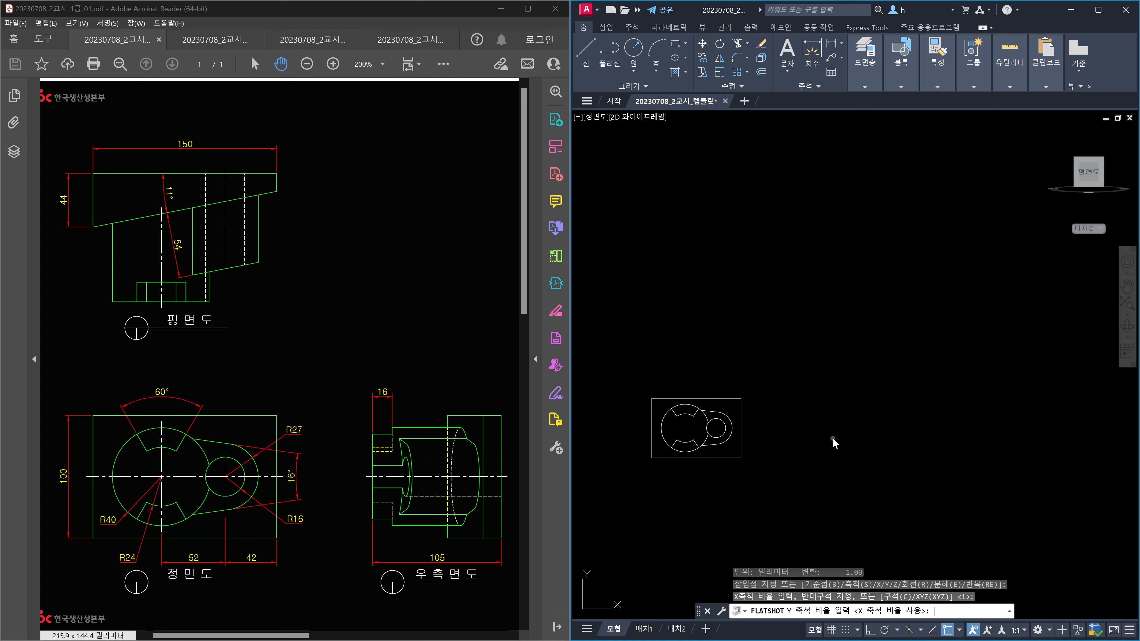
pyautogui.press('Return')
pyautogui.press('Return')
# - Measure the small boss's outer arc radius on the flattened front view with a radius dimension, without placing it
pyautogui.scroll(2, 854, 429)
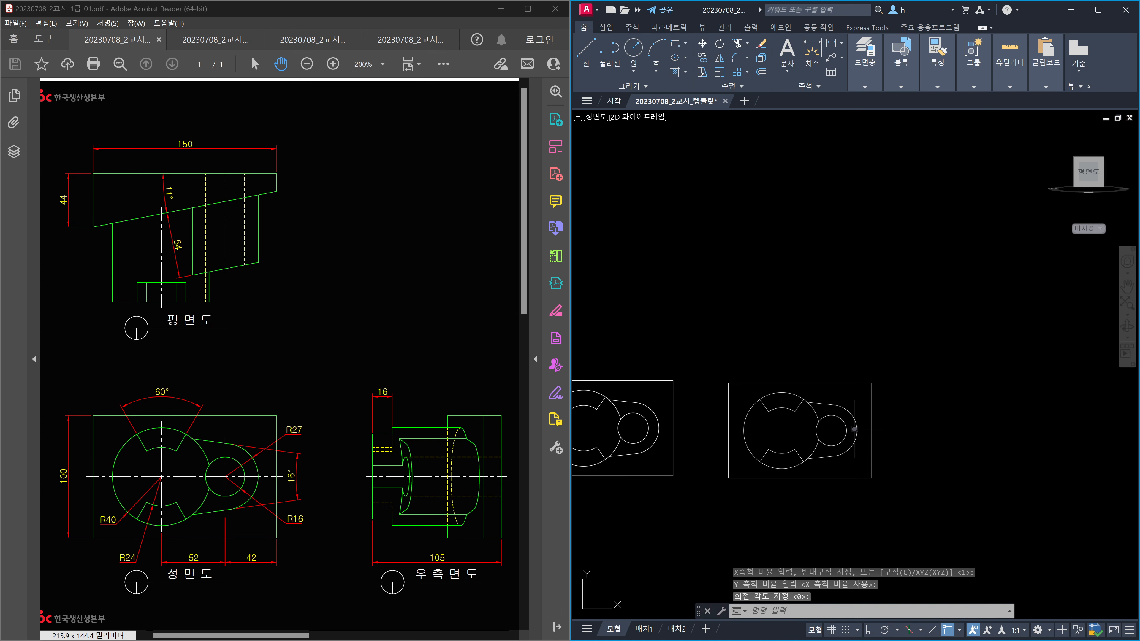
pyautogui.write('dra')
pyautogui.press('Return')
pyautogui.scroll(2, 854, 429)
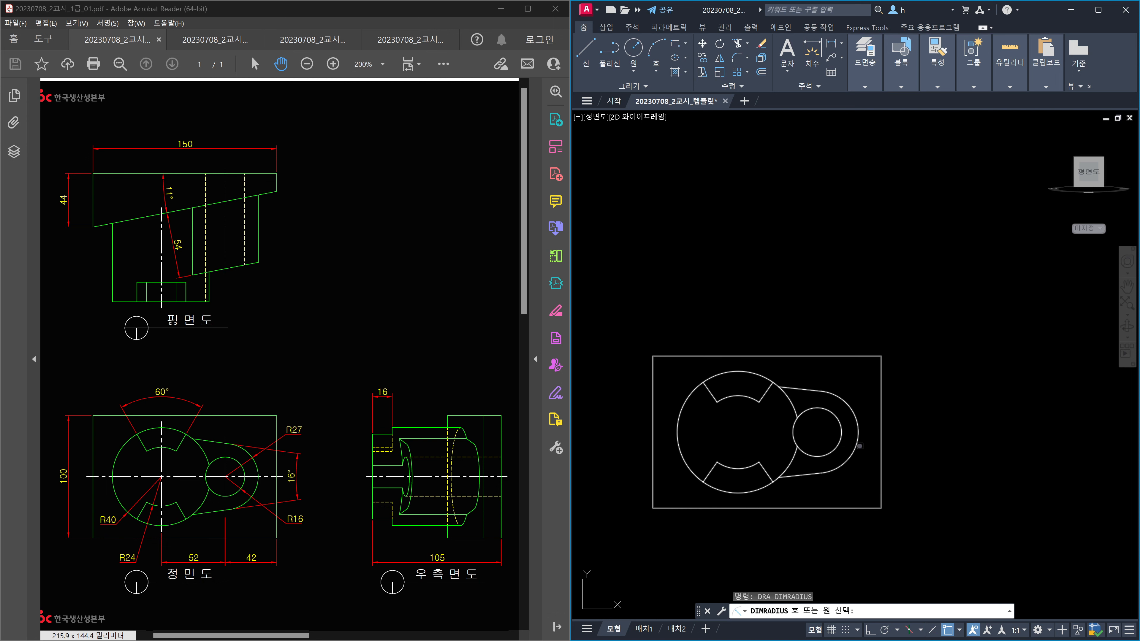
pyautogui.click(856, 447)
pyautogui.scroll(8, 856, 454)
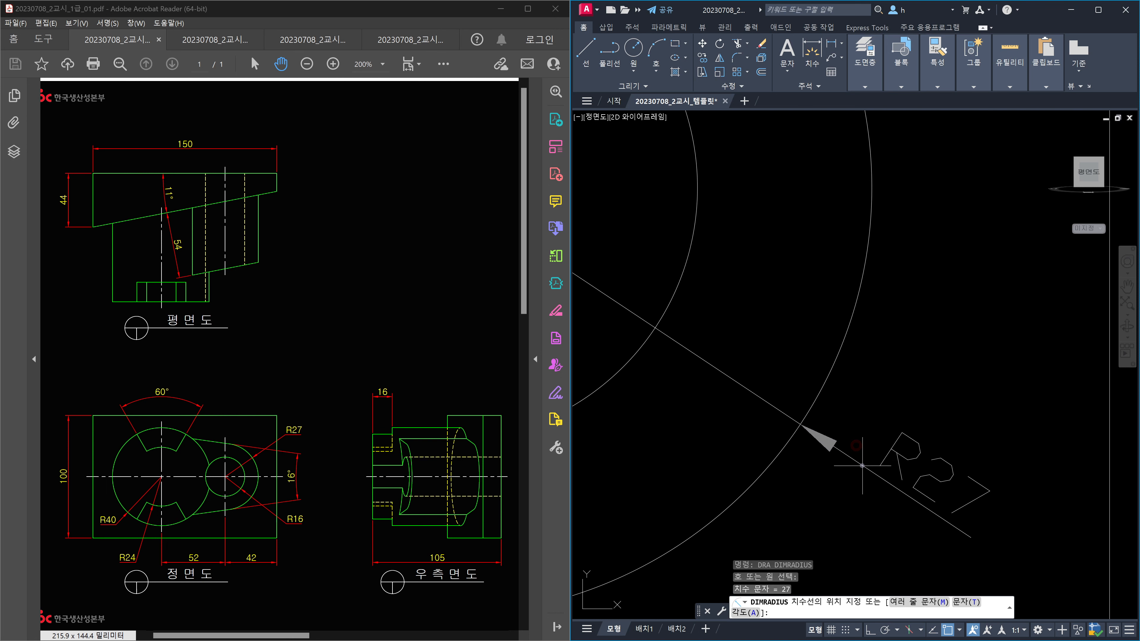
pyautogui.scroll(-8, 862, 466)
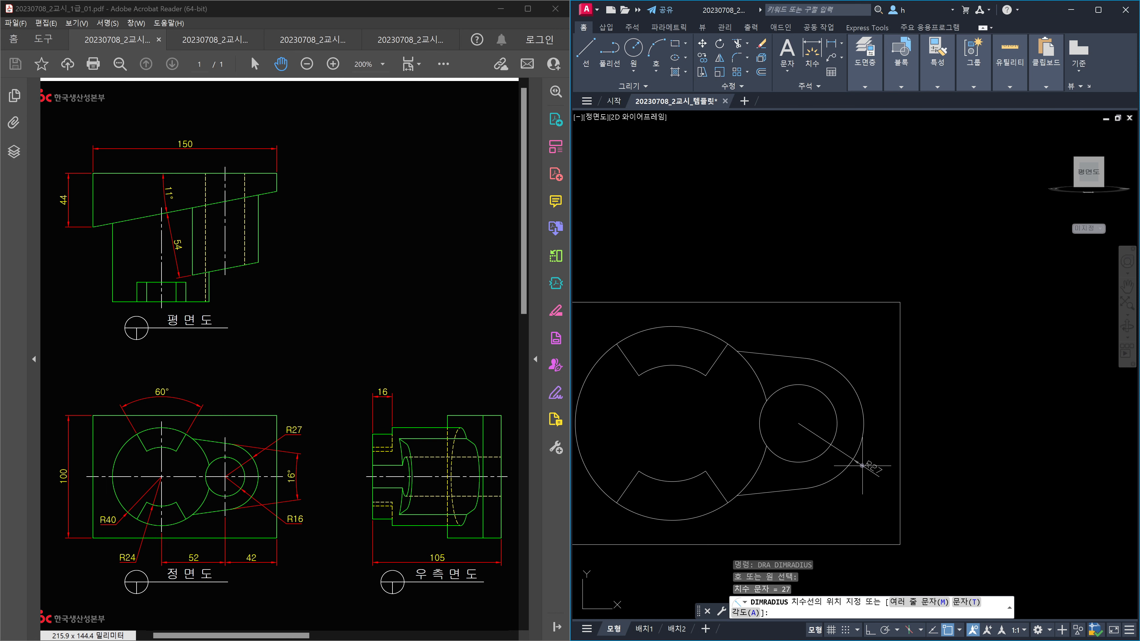
pyautogui.press('Escape')
pyautogui.scroll(-5, 862, 466)
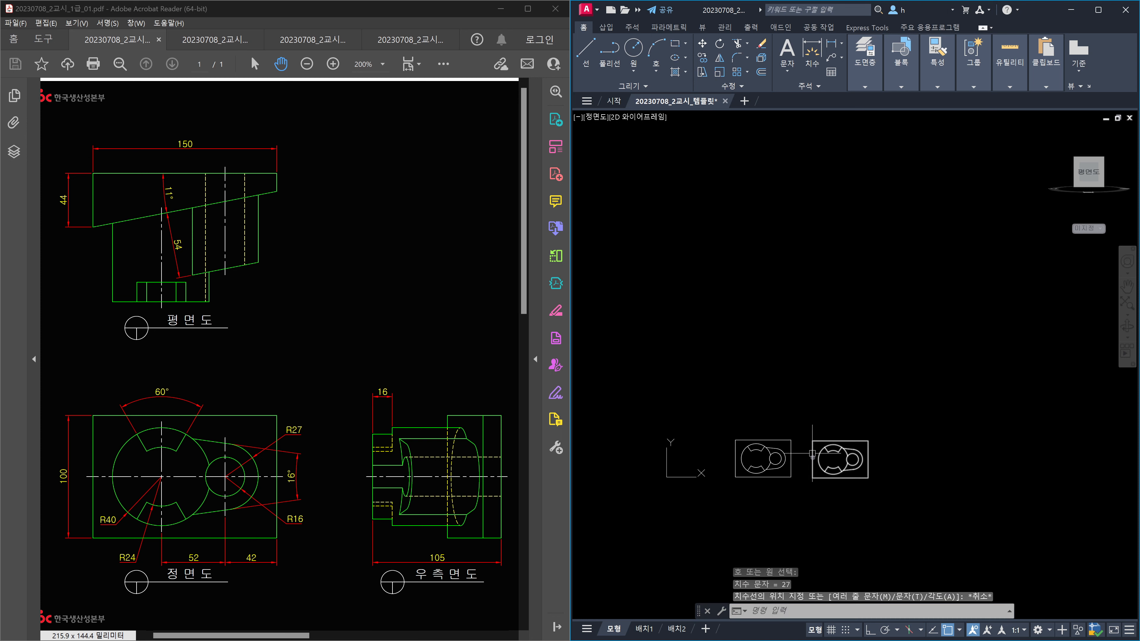
pyautogui.scroll(6, 832, 443)
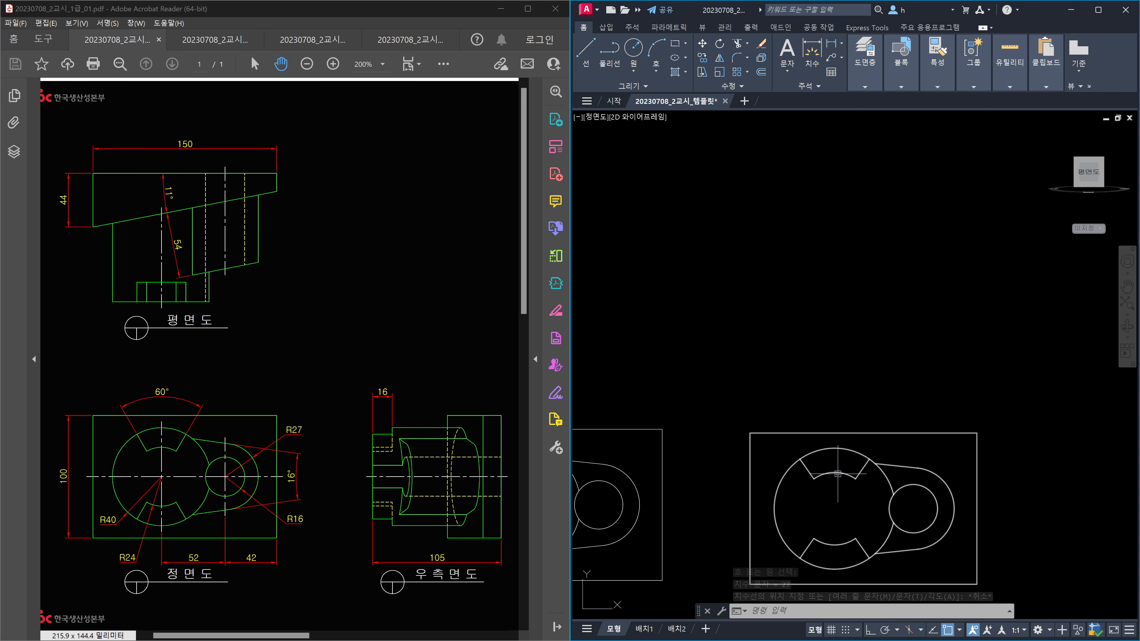
# - Dimension the opening angle between the side edges of the large boss's upper notch on the flattened front view
pyautogui.write('dan')
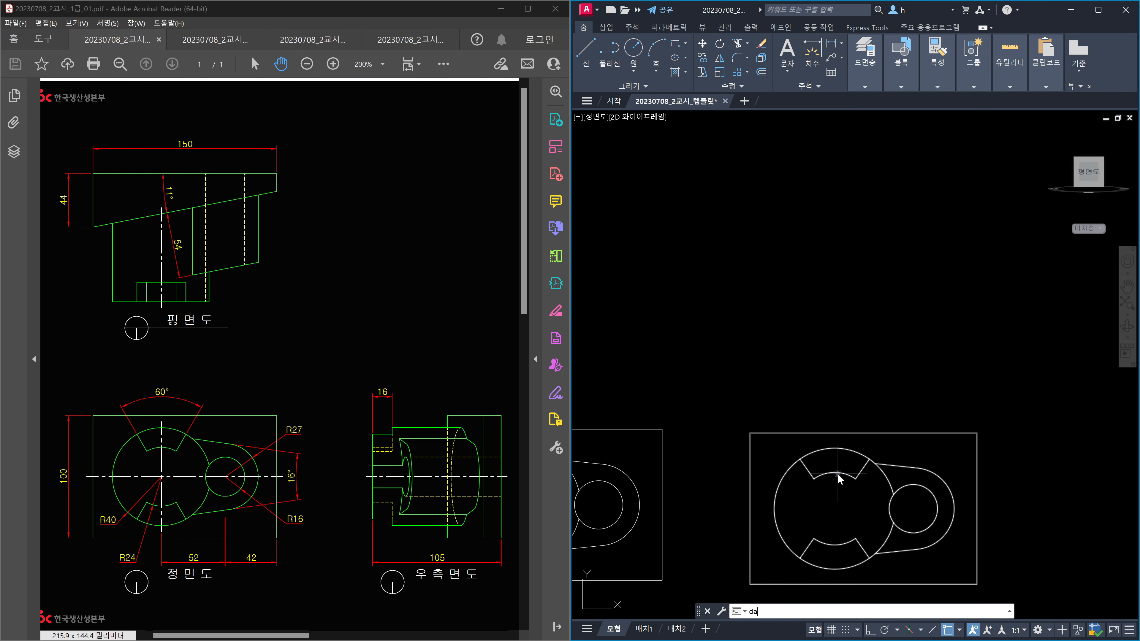
pyautogui.press('Return')
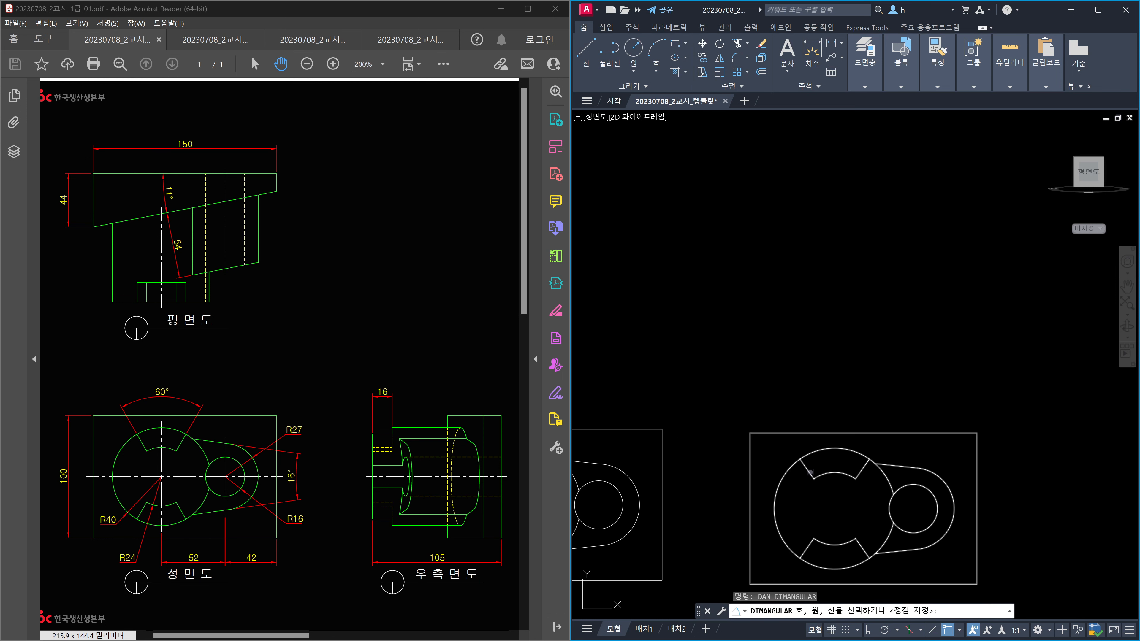
pyautogui.click(813, 476)
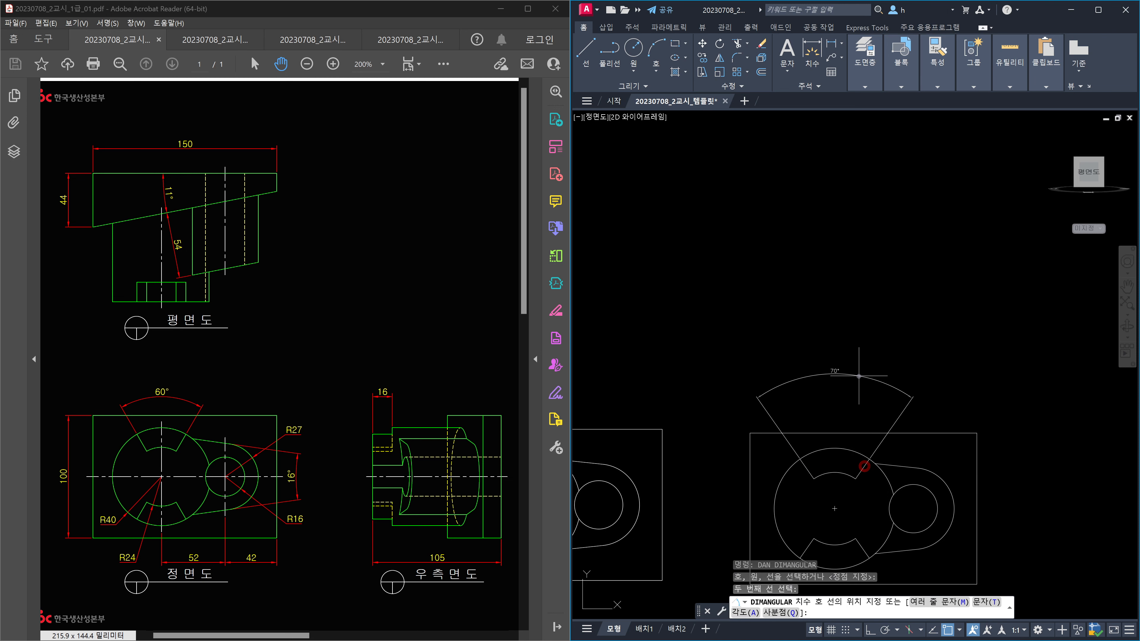
pyautogui.click(858, 375)
pyautogui.moveTo(991, 515); pyautogui.dragTo(948, 444, button='middle')
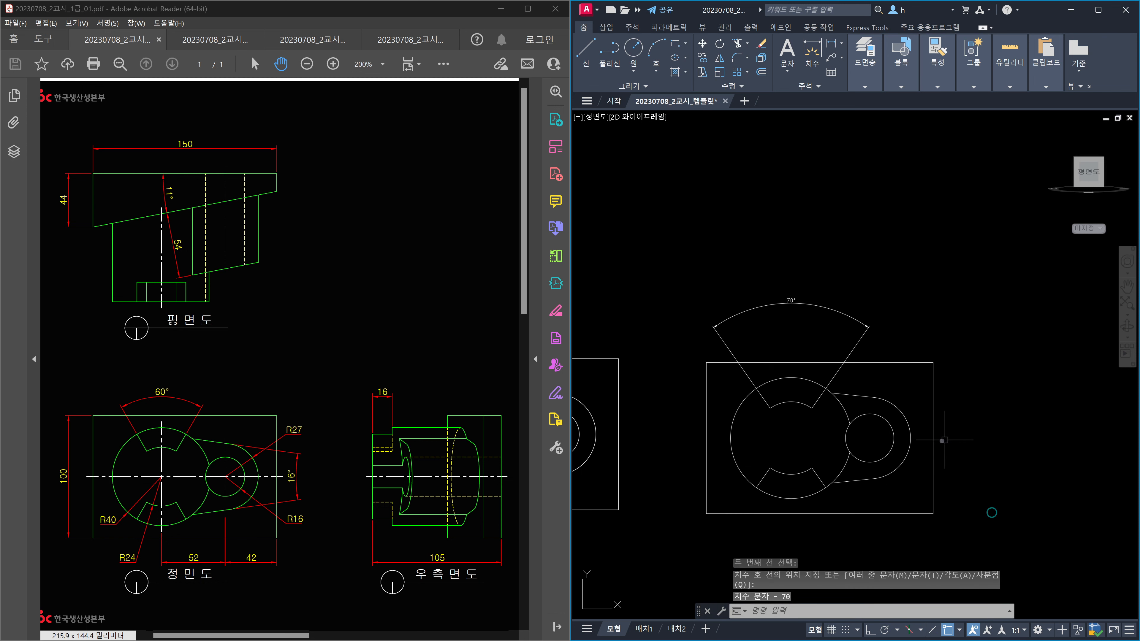
# - Dimension the angle between the two tangent edges joining the large and small bosses on the flattened view
pyautogui.press('Return')
pyautogui.click(858, 395)
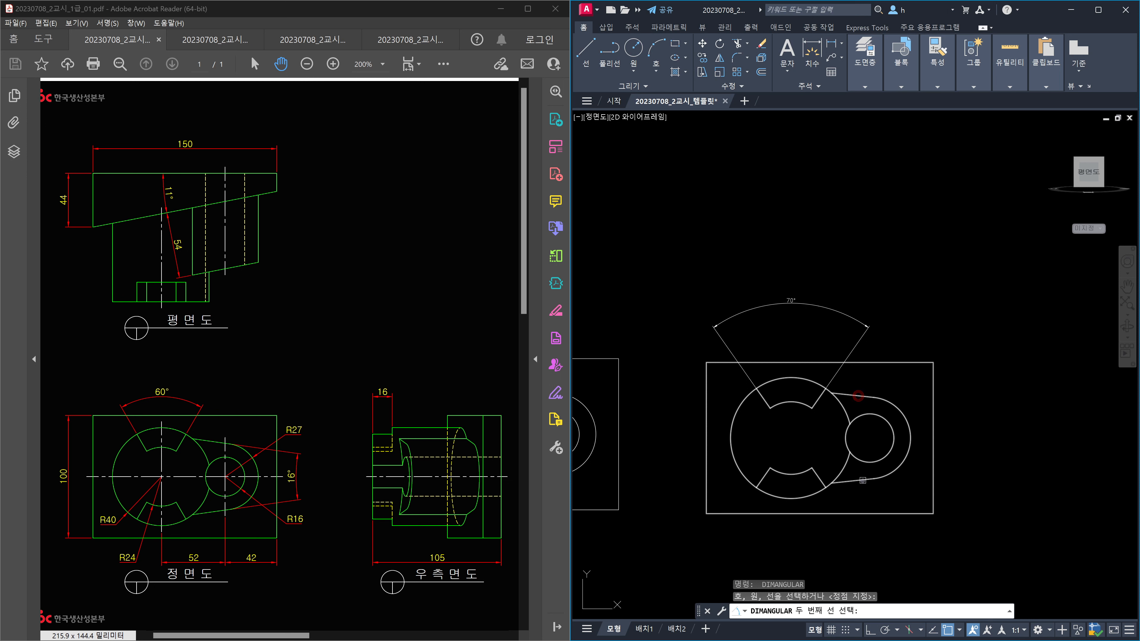
pyautogui.click(860, 482)
pyautogui.scroll(4, 931, 436)
pyautogui.click(982, 440)
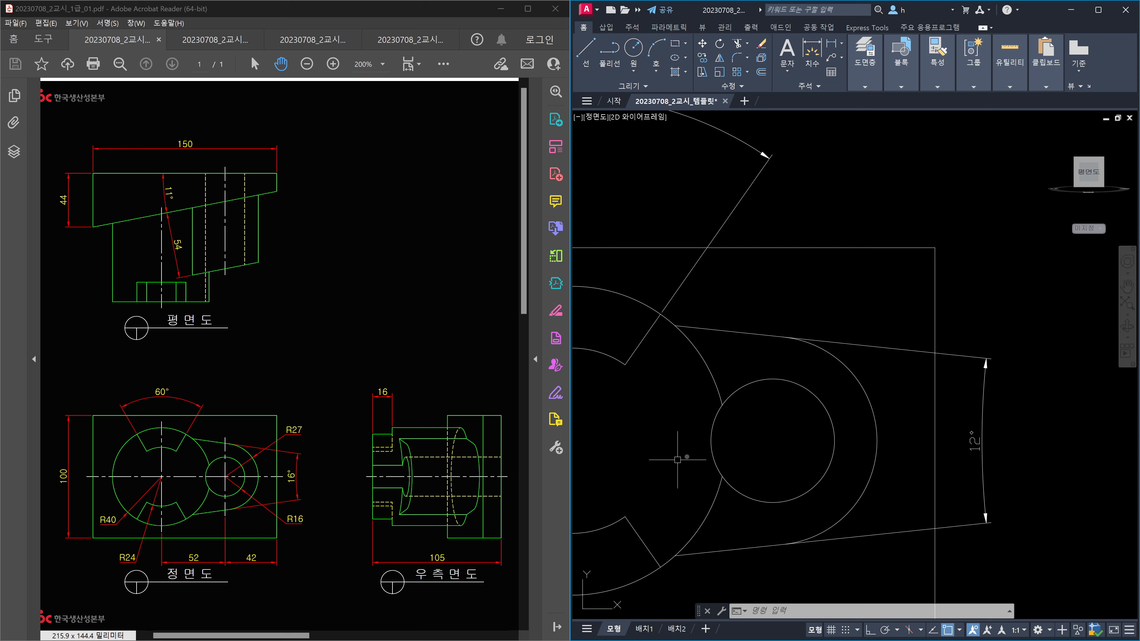
pyautogui.scroll(-4, 744, 432)
# - Dimension the angle between the two tangent edges of the small boss on the original solid's front view
pyautogui.moveTo(686, 430)
pyautogui.mouseDown(button='middle')
pyautogui.moveTo(964, 442)
pyautogui.moveTo(873, 382)
pyautogui.mouseUp(button='middle')
pyautogui.scroll(2, 875, 425)
pyautogui.scroll(2, 949, 422)
pyautogui.write('DAn')
pyautogui.press('Return')
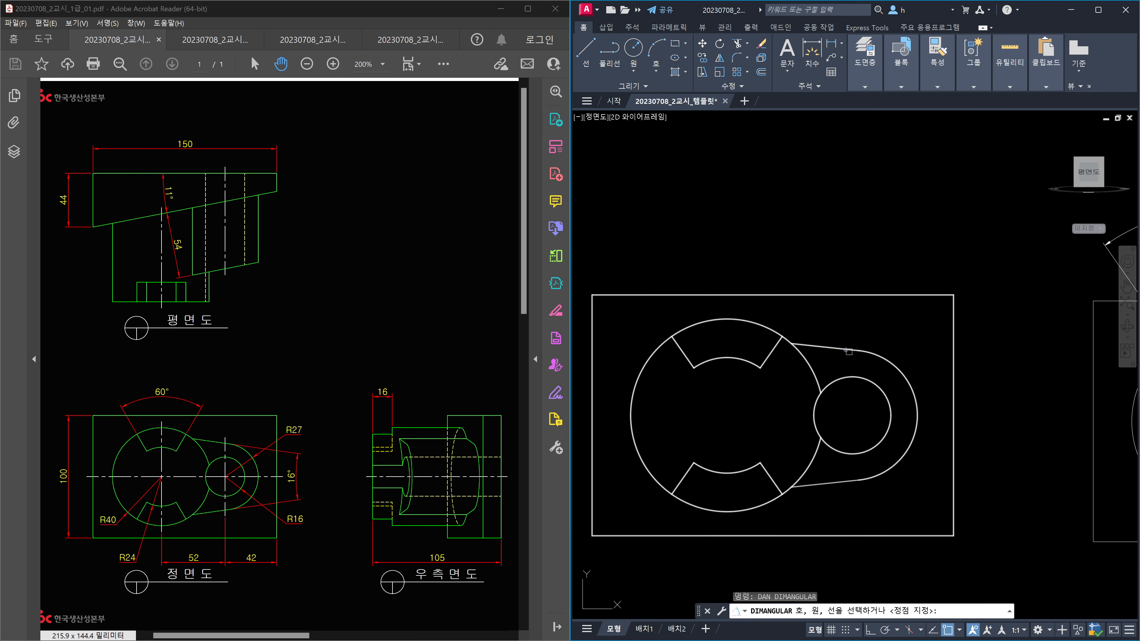
pyautogui.click(840, 348)
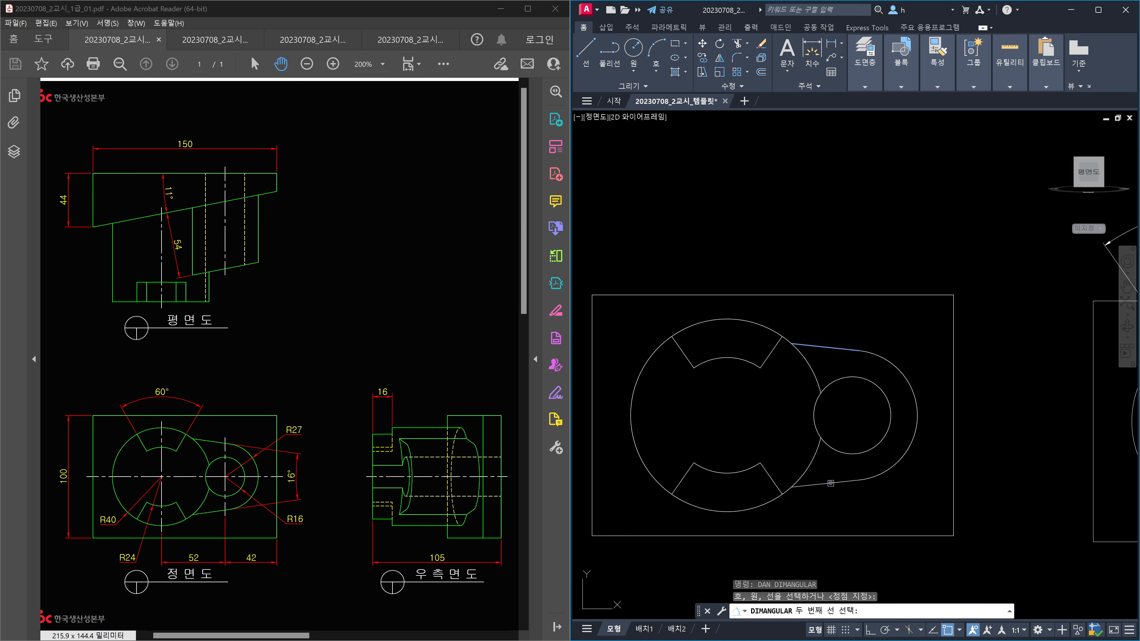
pyautogui.click(830, 484)
pyautogui.scroll(2, 987, 418)
pyautogui.click(986, 419)
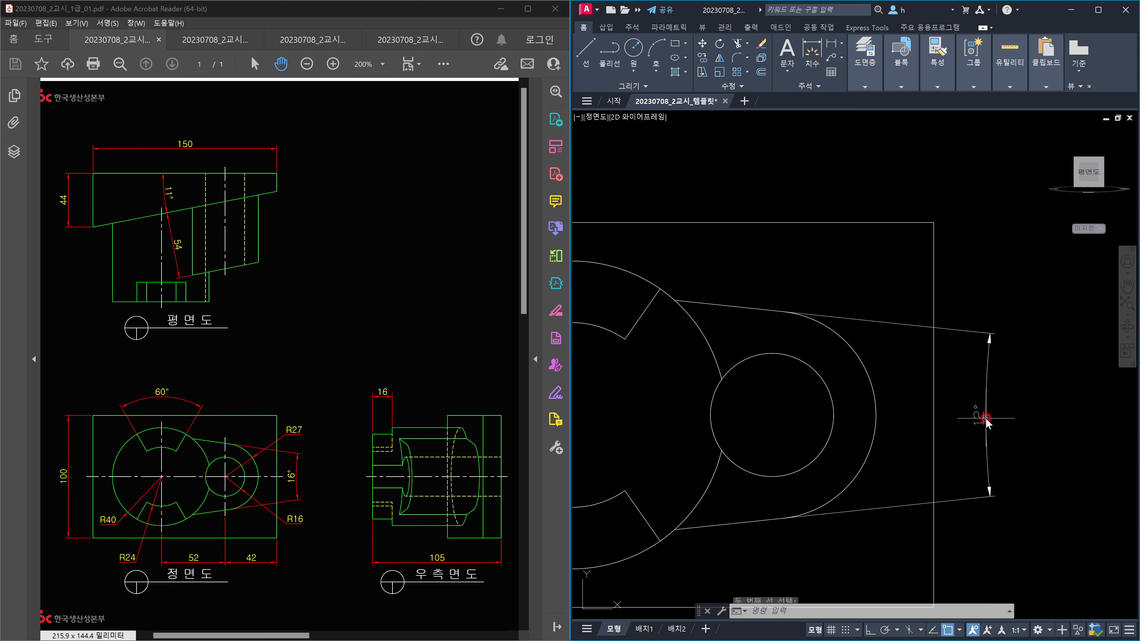
pyautogui.scroll(-2, 1000, 403)
# - Dimension the opening angle of the large boss's upper notch on the original solid
pyautogui.moveTo(743, 368); pyautogui.dragTo(763, 453, button='middle')
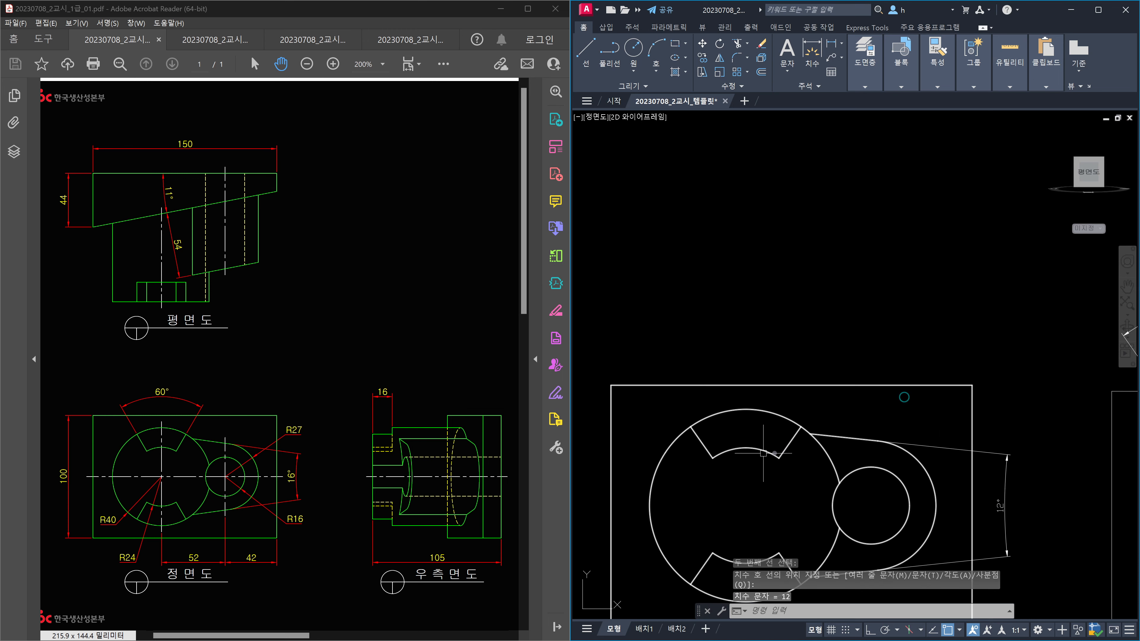
pyautogui.press('Return')
pyautogui.click(702, 443)
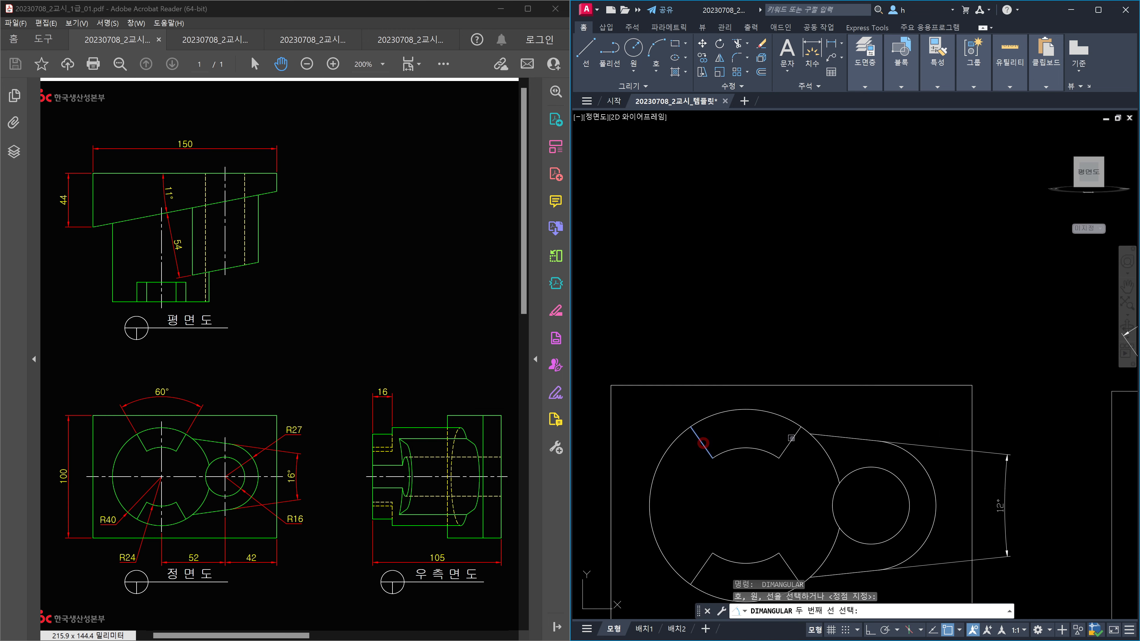
pyautogui.click(791, 438)
pyautogui.click(769, 343)
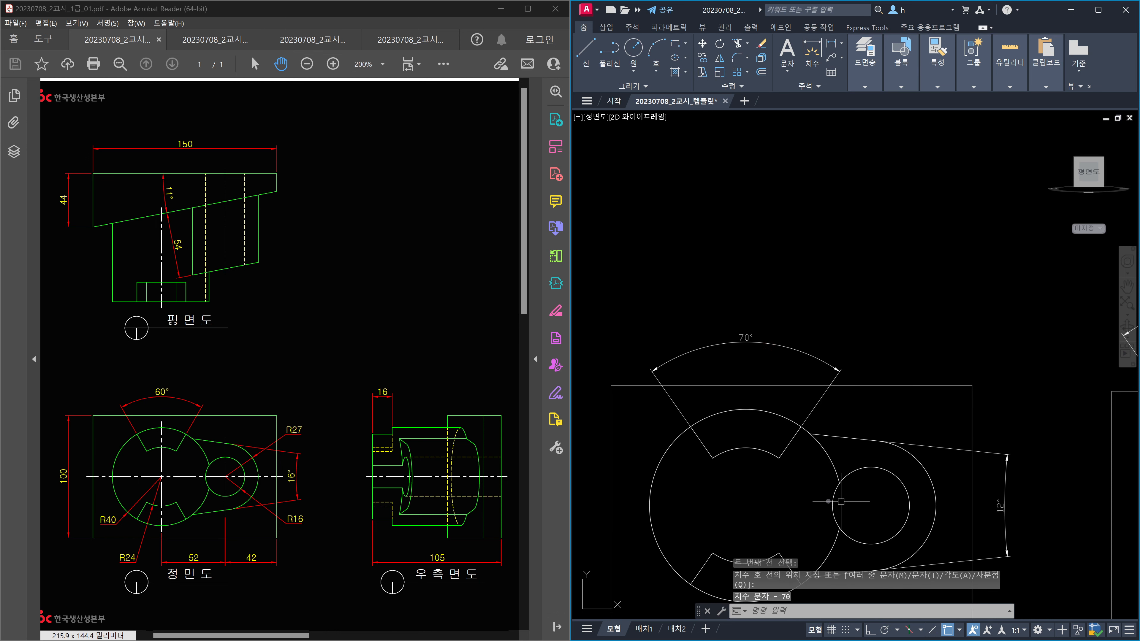
pyautogui.scroll(-2, 956, 488)
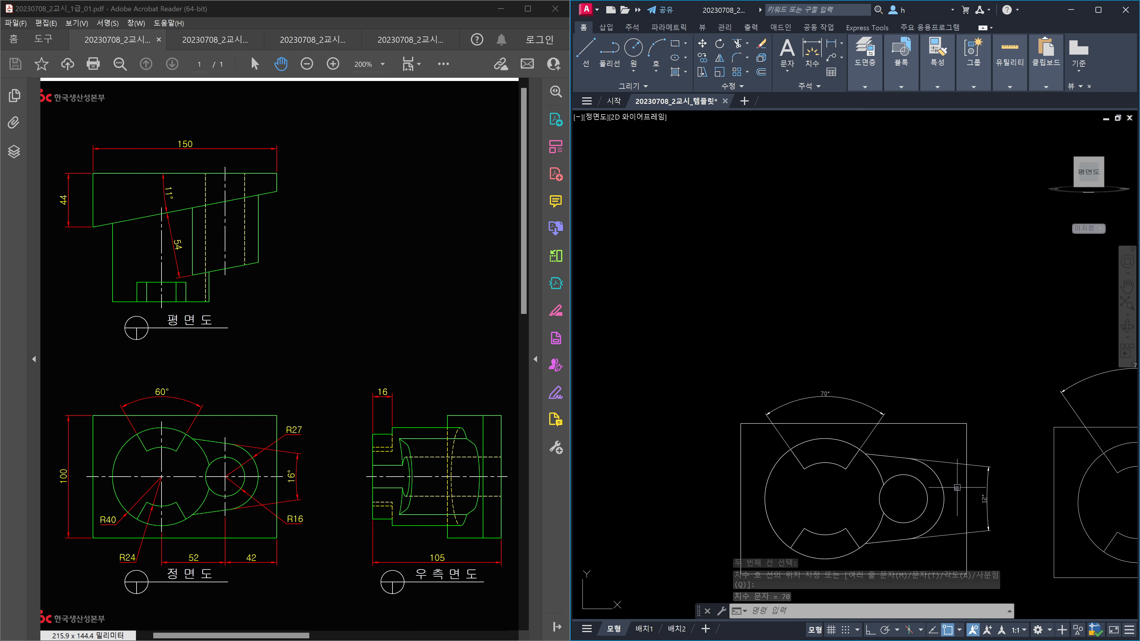
# - Delete the flattened projection block together with its two angular dimensions
pyautogui.scroll(-3, 956, 488)
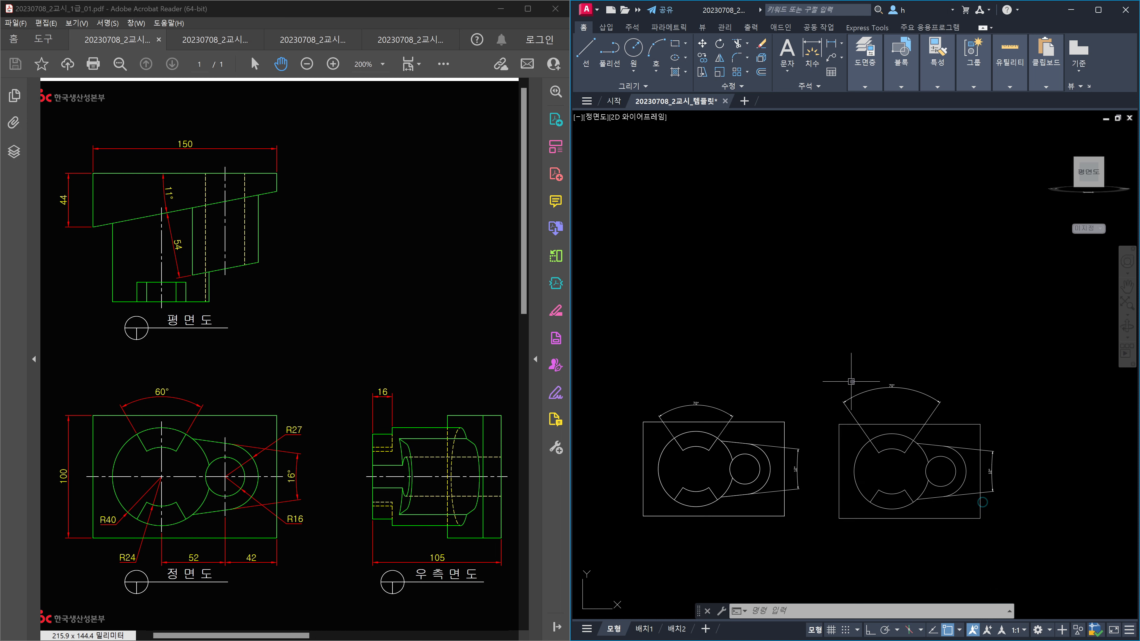
pyautogui.click(825, 339)
pyautogui.click(1060, 574)
pyautogui.press('Delete')
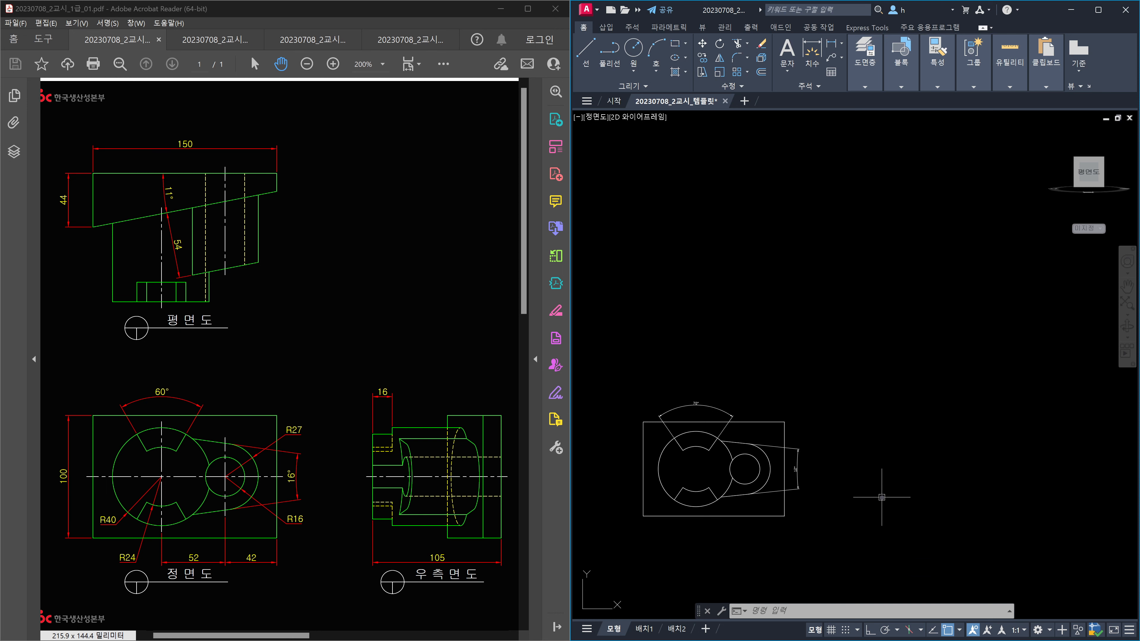
# - Orbit the model and draw a vertical line with Ortho on, from the large boss's circle centre up past its outer circle
pyautogui.scroll(4, 691, 451)
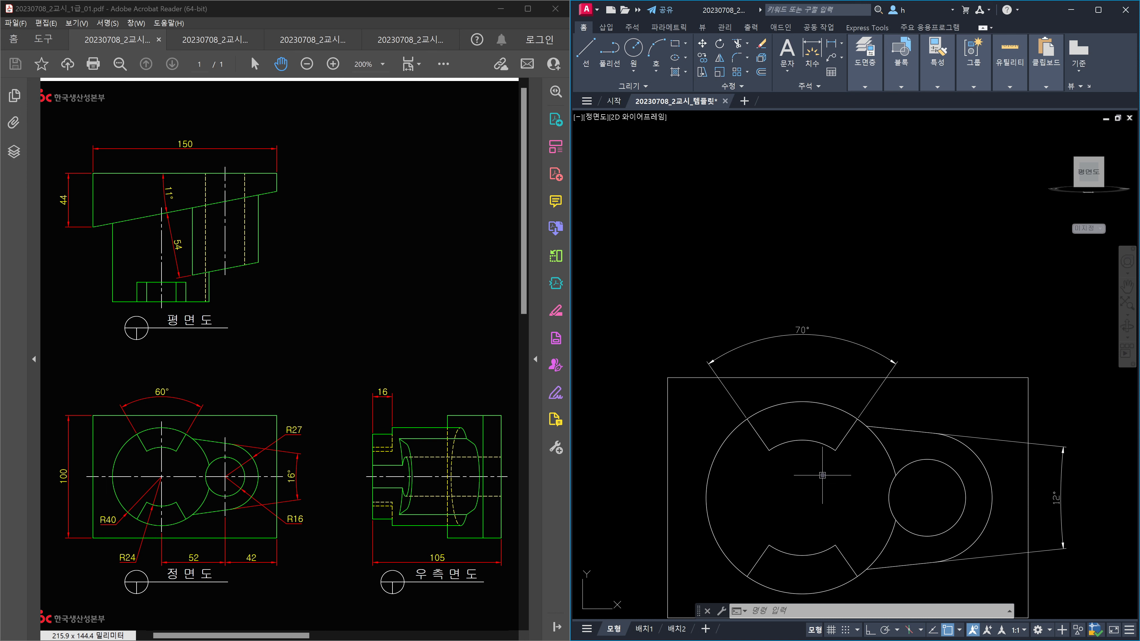
pyautogui.moveTo(802, 508); pyautogui.dragTo(792, 459, button='middle')
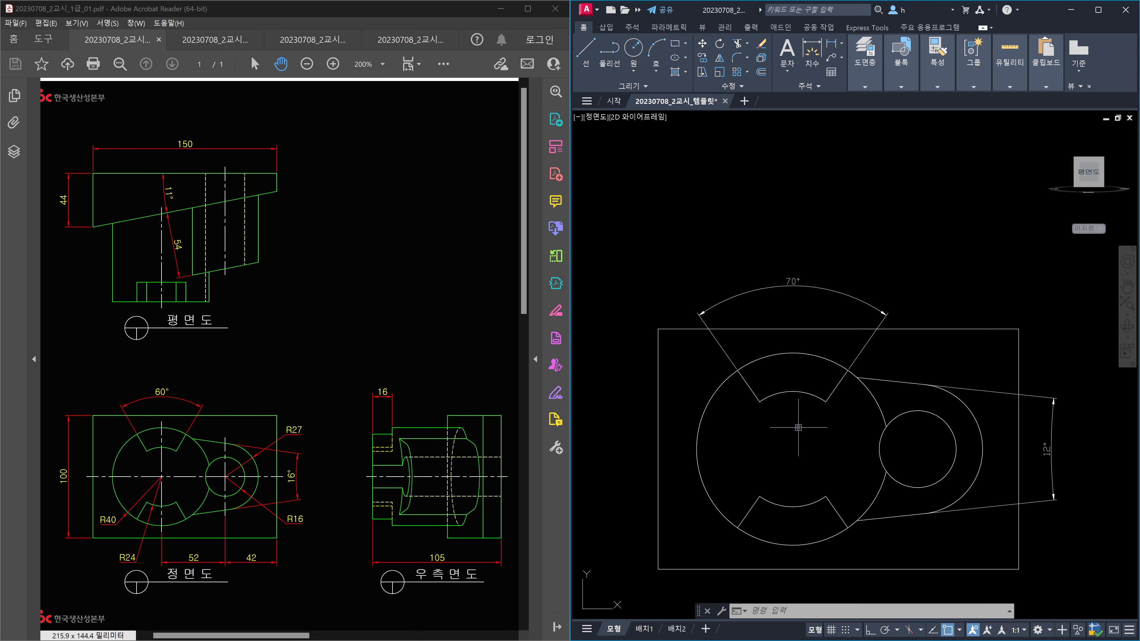
pyautogui.keyDown('shift'); pyautogui.moveTo(833, 432); pyautogui.dragTo(906, 419, button='middle'); pyautogui.keyUp('shift')
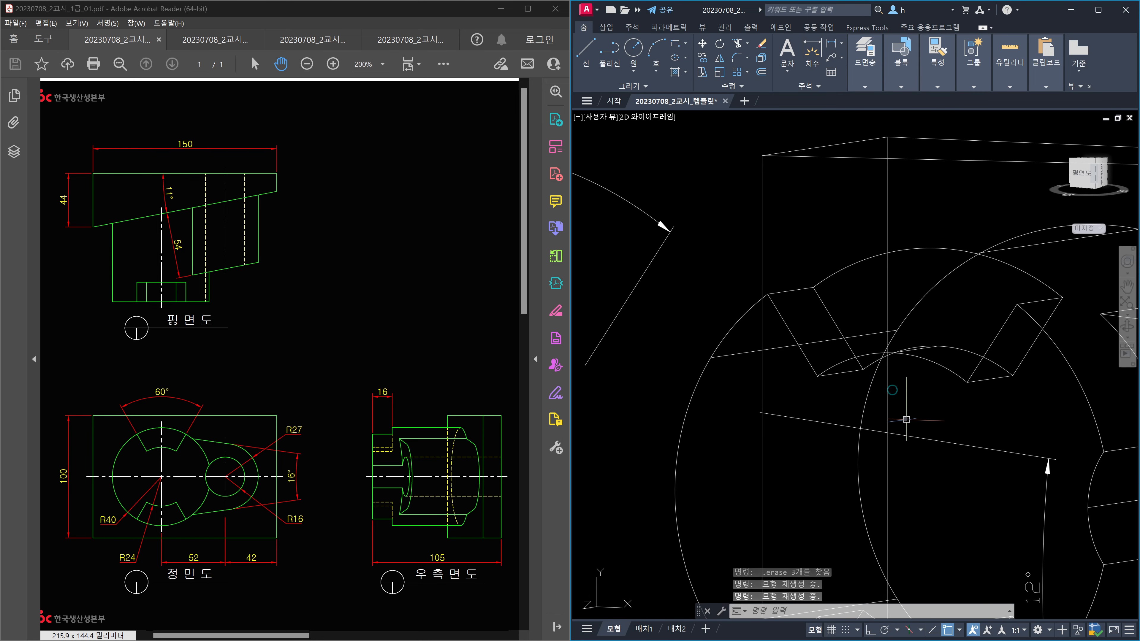
pyautogui.write('l')
pyautogui.press('Return')
pyautogui.write('cen <-')
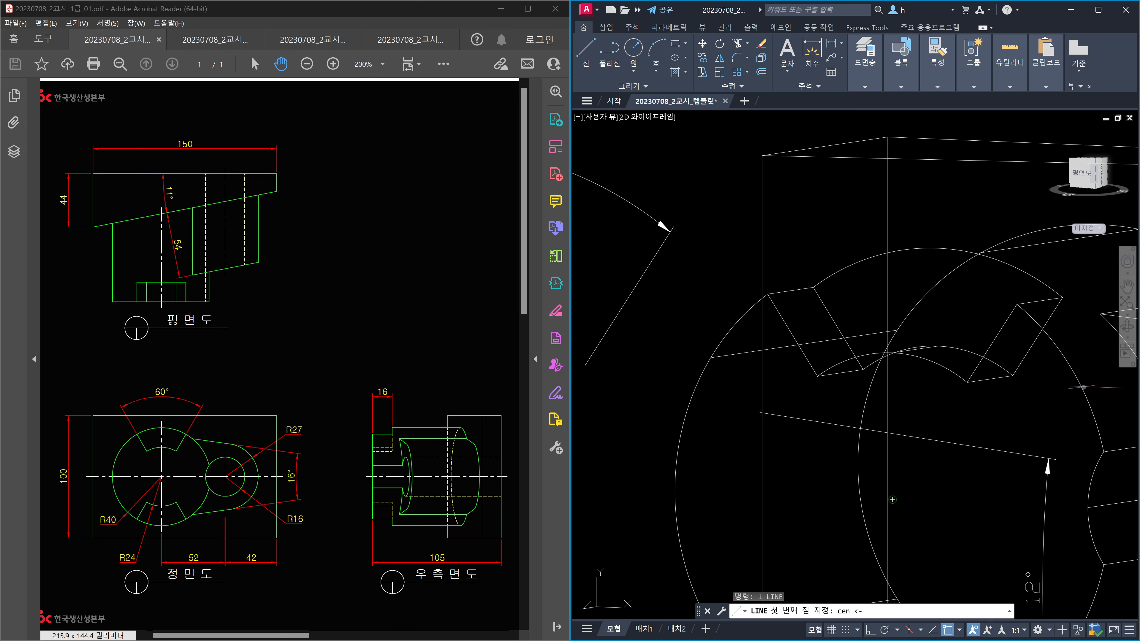
pyautogui.click(1081, 385)
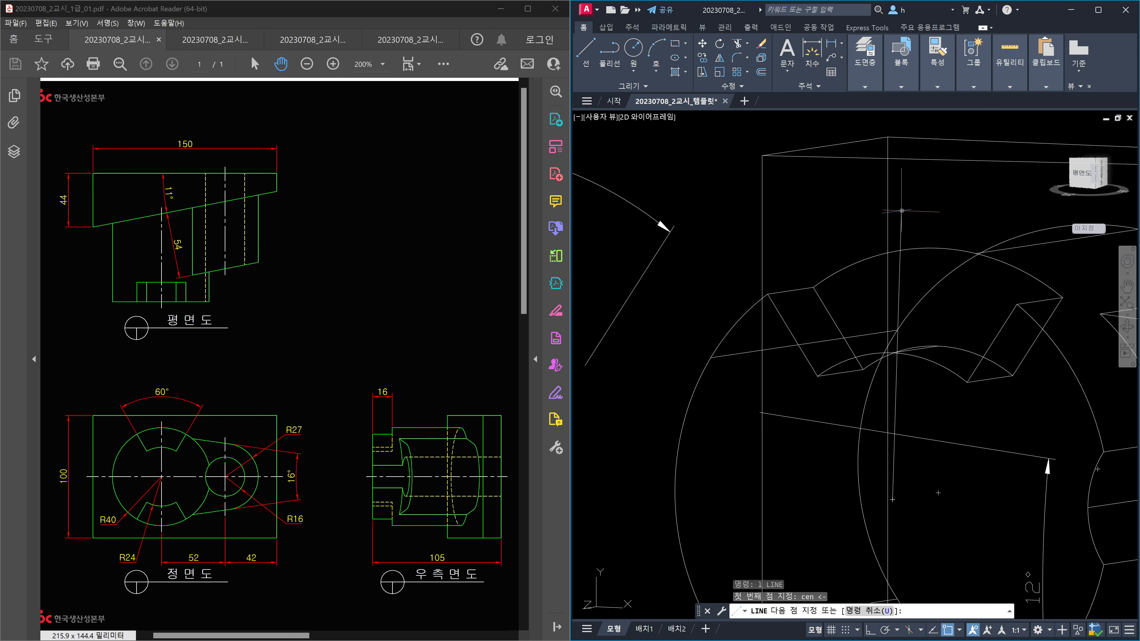
pyautogui.press('F8')
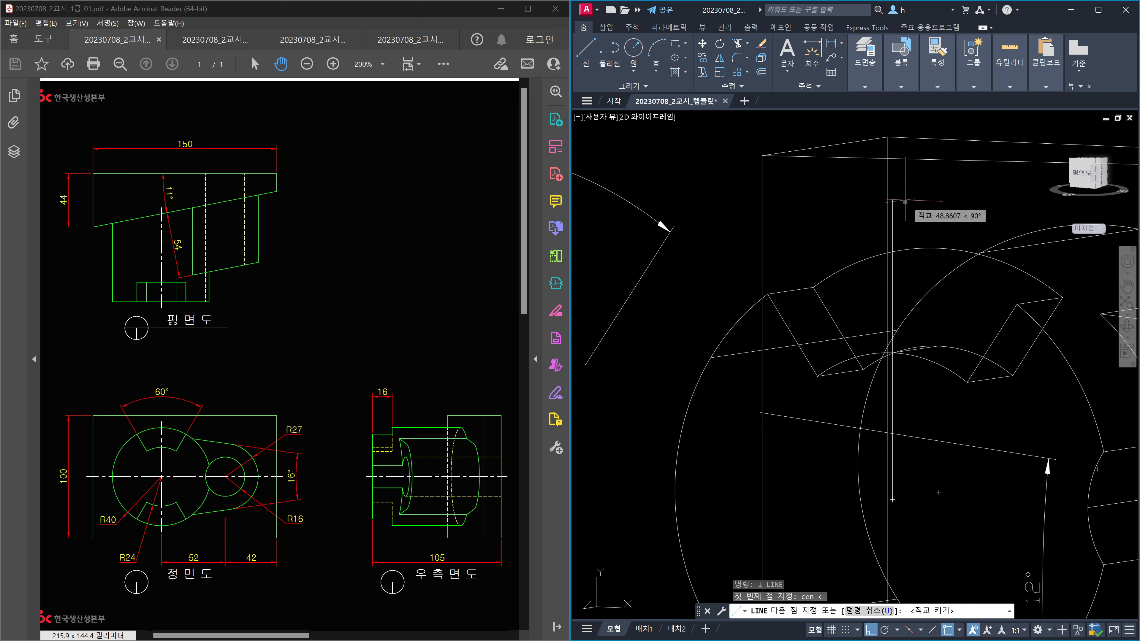
pyautogui.click(904, 211)
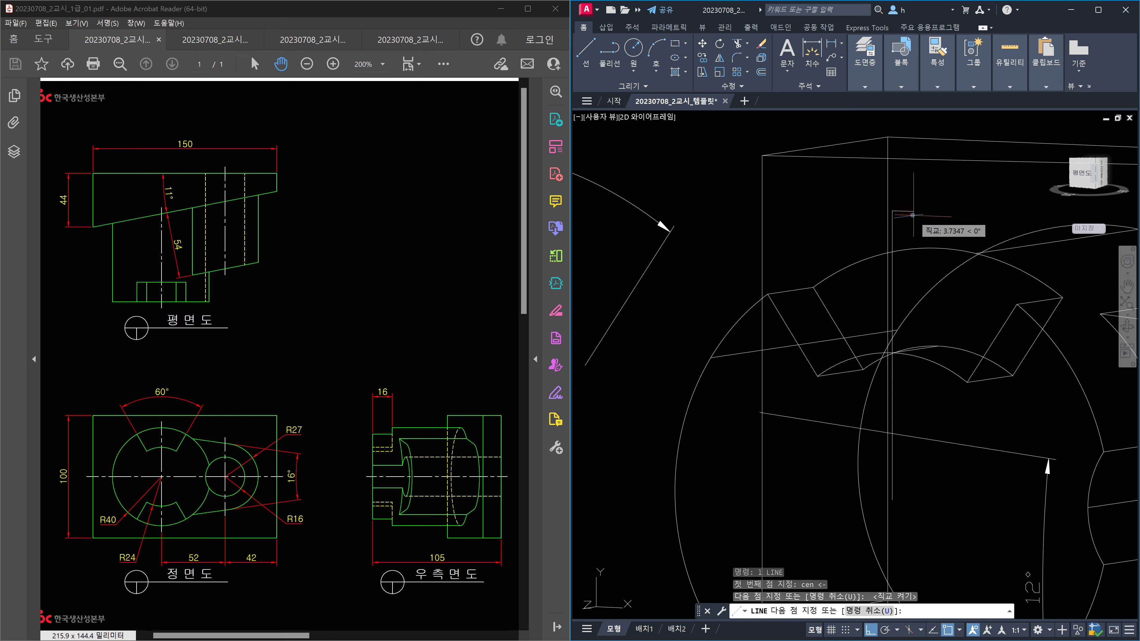
pyautogui.press('Escape')
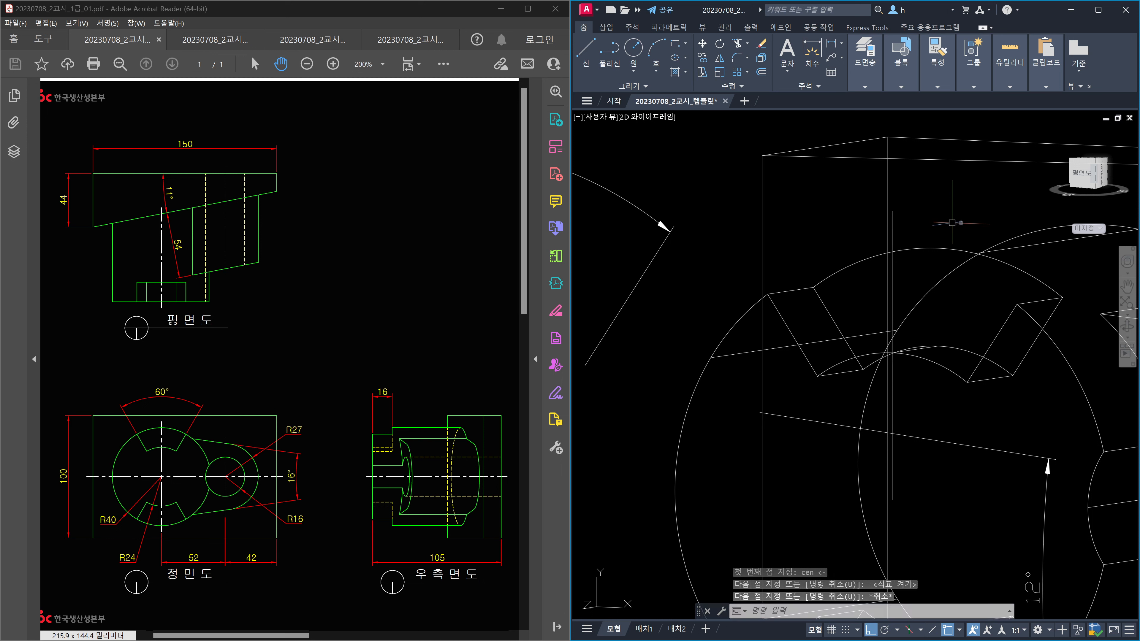
# - Return to the front view and dimension the angle between the vertical centre line and the upper notch's left edge
pyautogui.click(1086, 175)
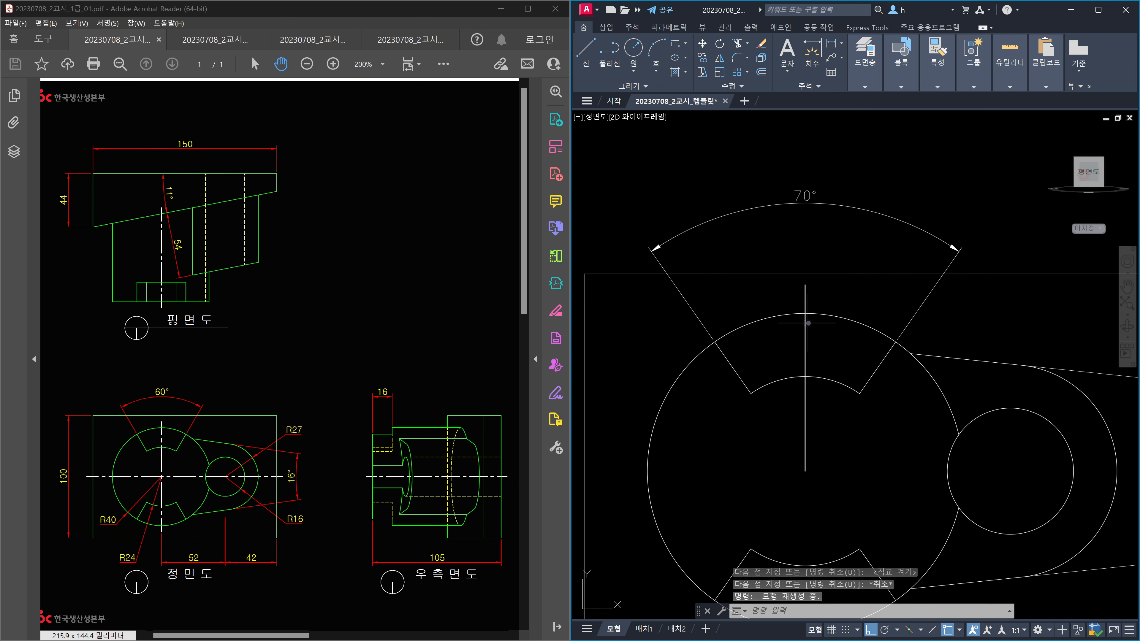
pyautogui.scroll(2, 806, 322)
pyautogui.write('dan')
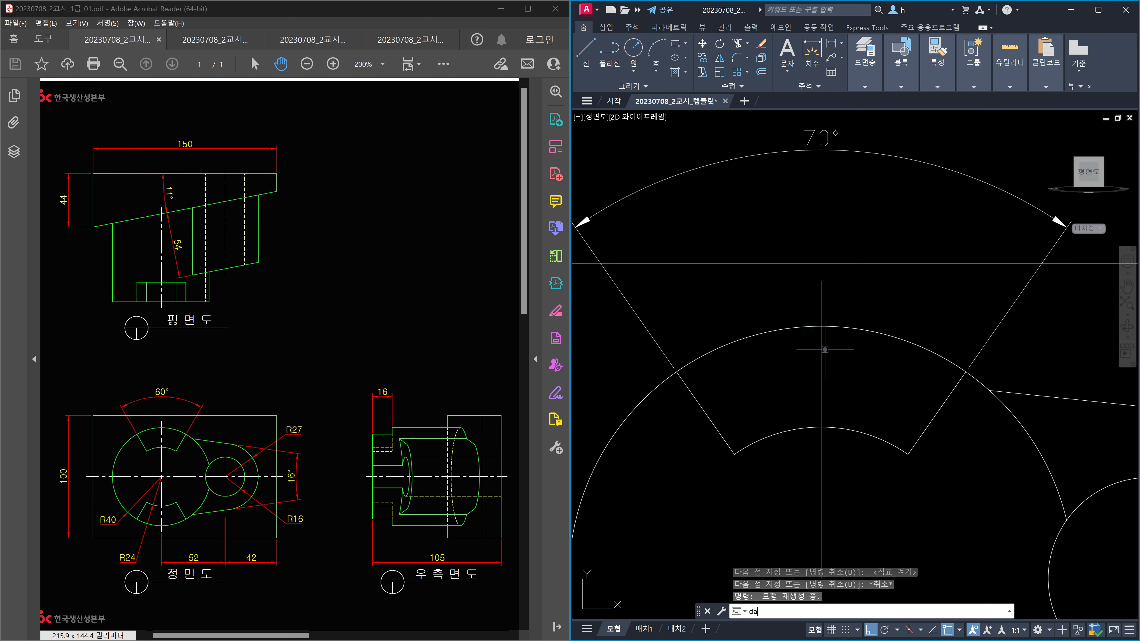
pyautogui.press('Return')
pyautogui.click(821, 353)
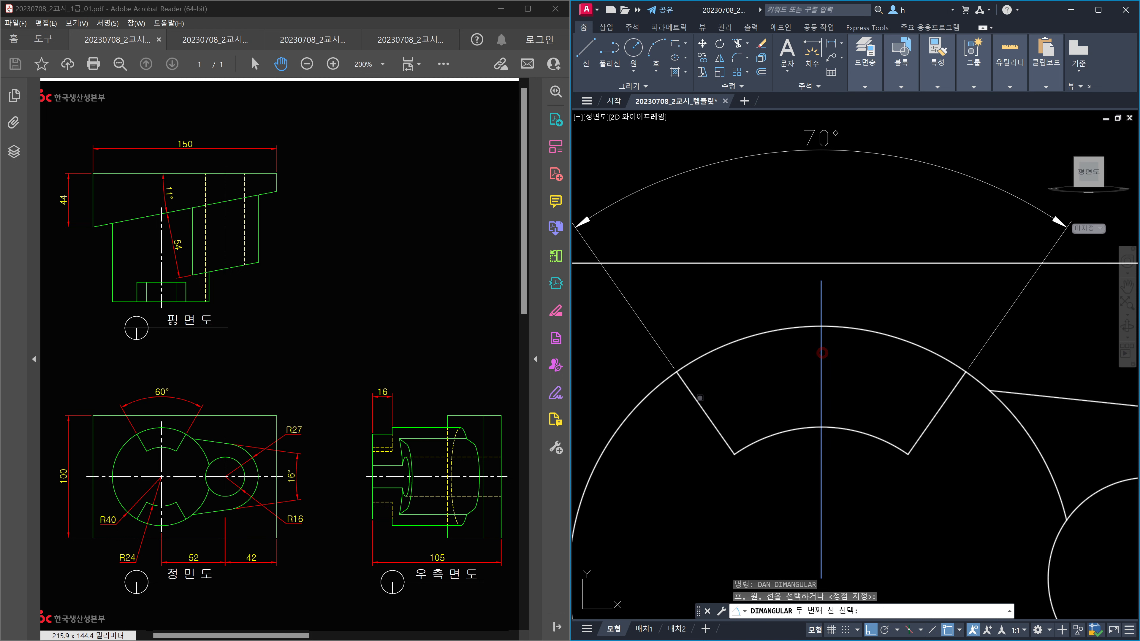
pyautogui.click(697, 399)
pyautogui.click(726, 235)
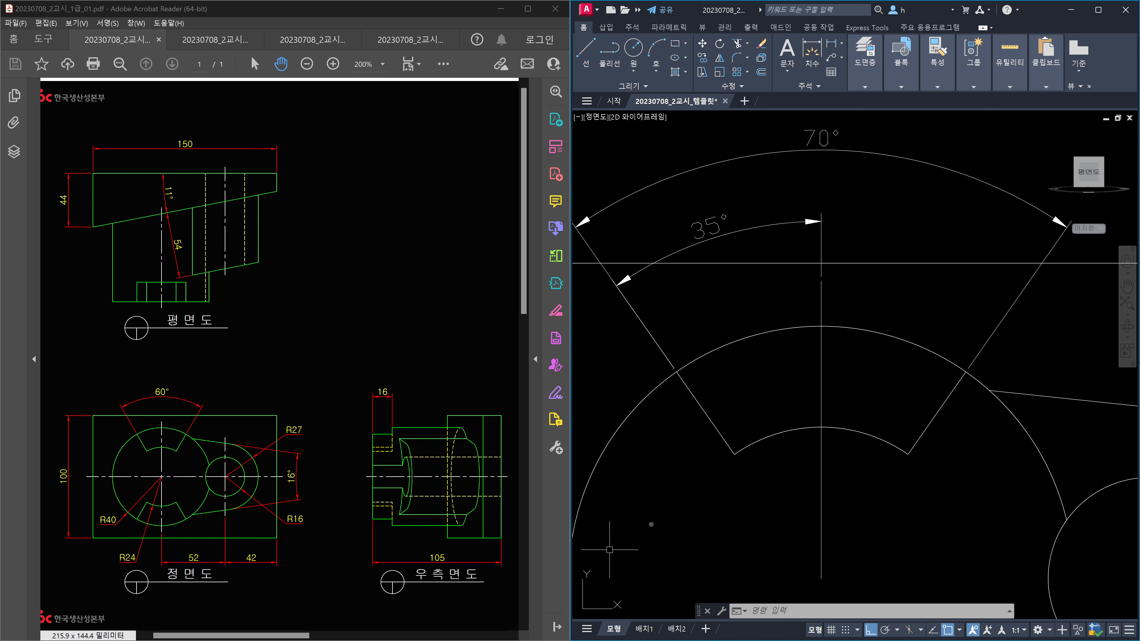
pyautogui.scroll(-4, 740, 292)
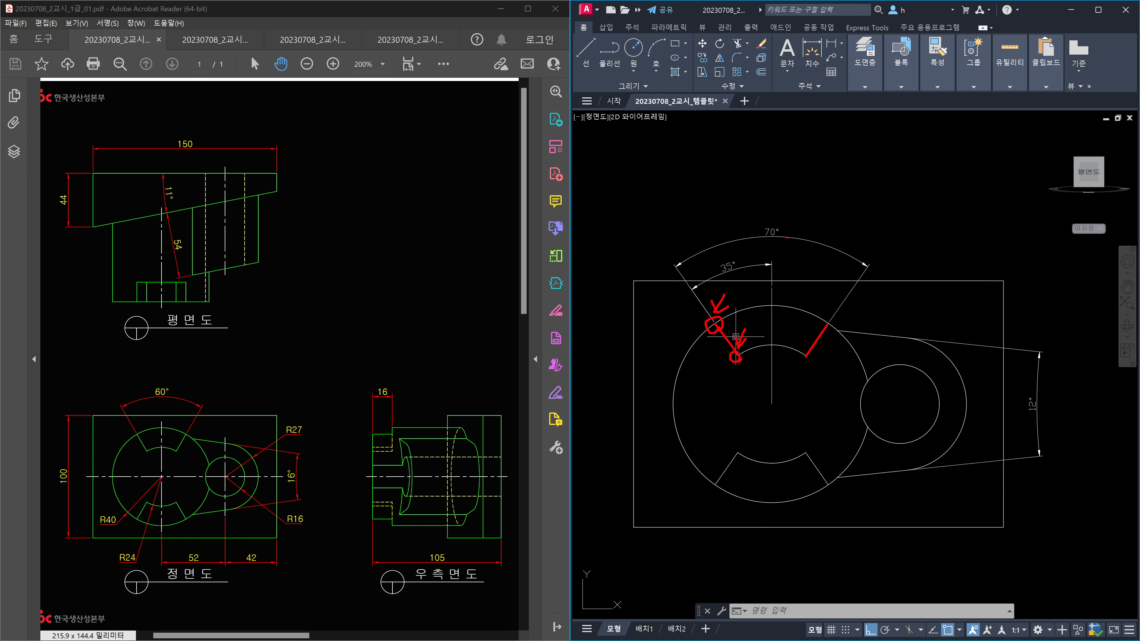
pyautogui.moveTo(779, 215); pyautogui.dragTo(779, 251)
pyautogui.moveTo(187, 431); pyautogui.dragTo(179, 462)
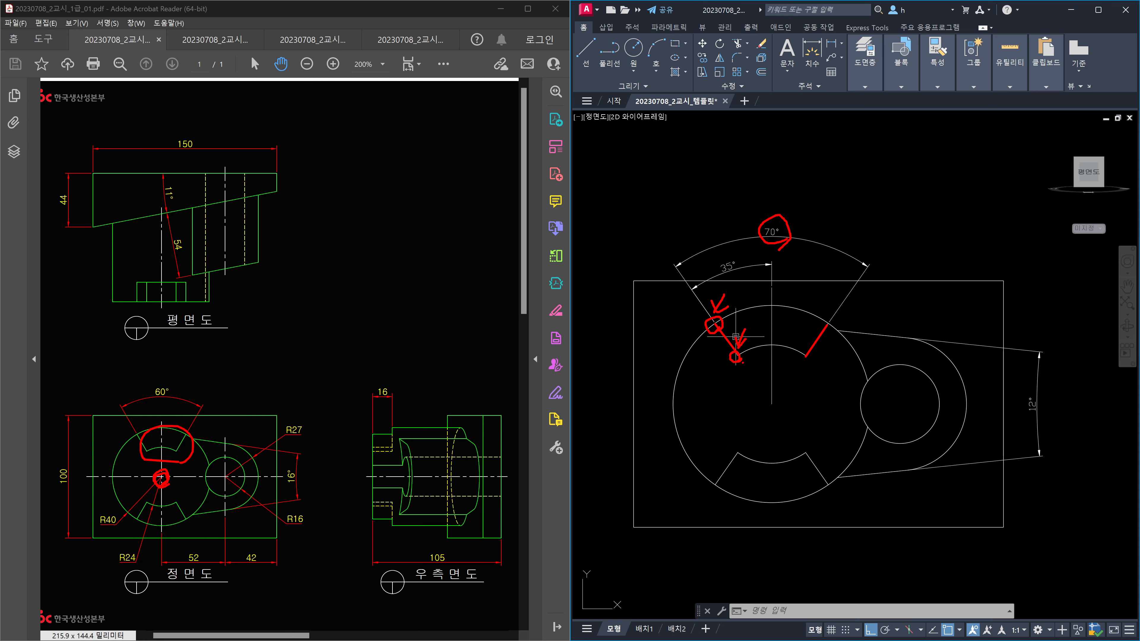
pyautogui.moveTo(774, 416)
pyautogui.mouseDown()
pyautogui.moveTo(769, 397)
pyautogui.moveTo(775, 416)
pyautogui.mouseUp()
pyautogui.press('Escape')
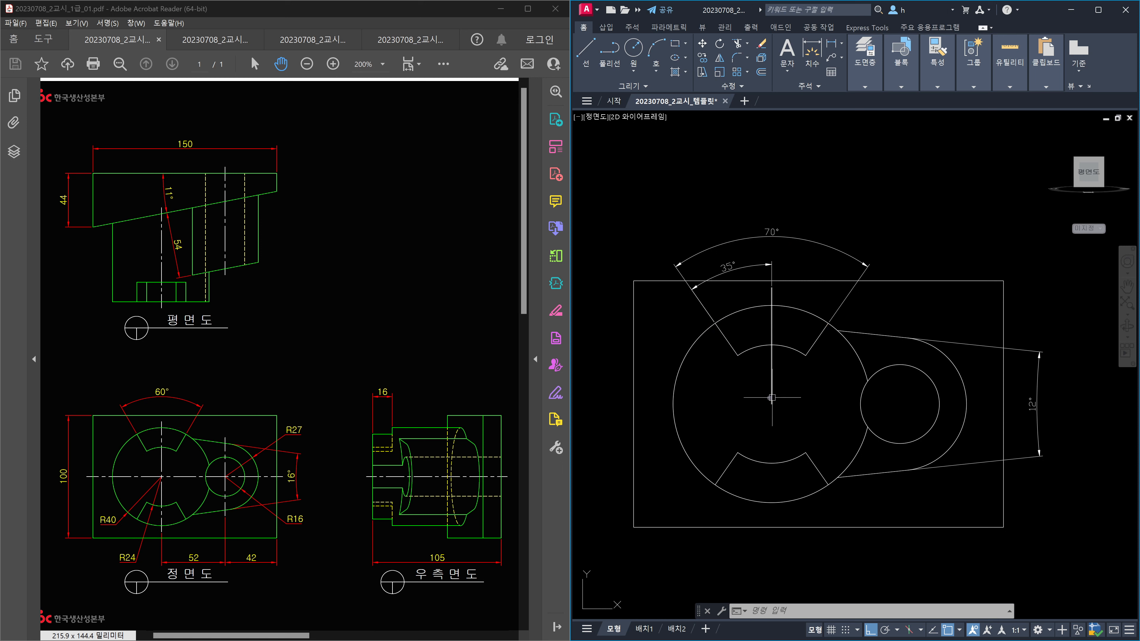
# - Draw two diagonal lines joining the opposite inner corners of the upper and lower notches through the boss centre
pyautogui.write('line')
pyautogui.press('Return')
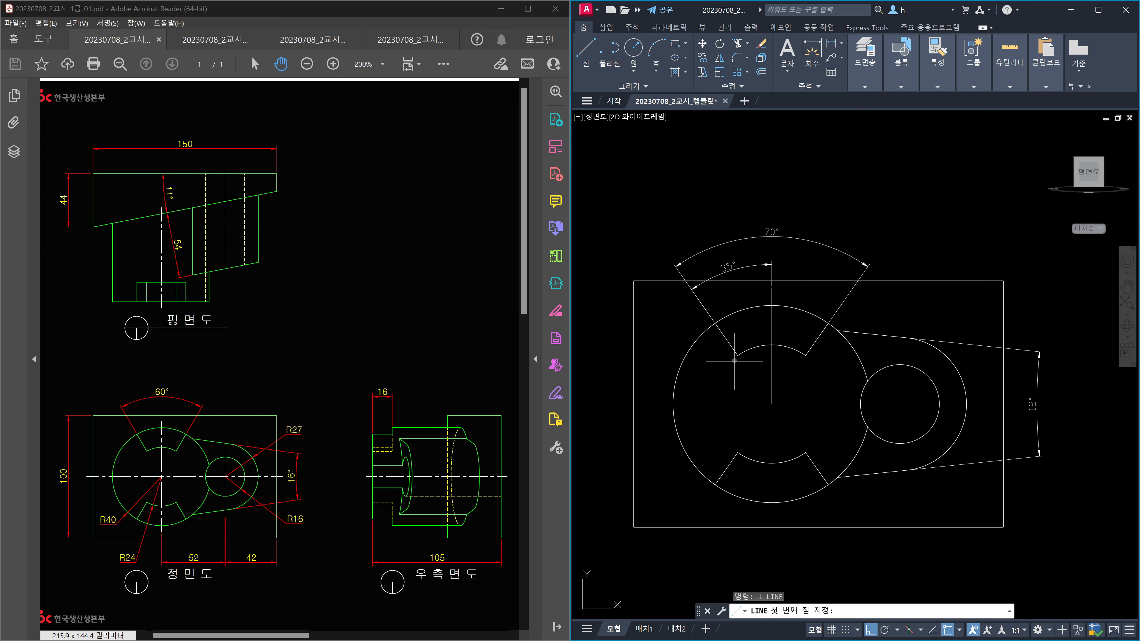
pyautogui.click(737, 354)
pyautogui.click(806, 454)
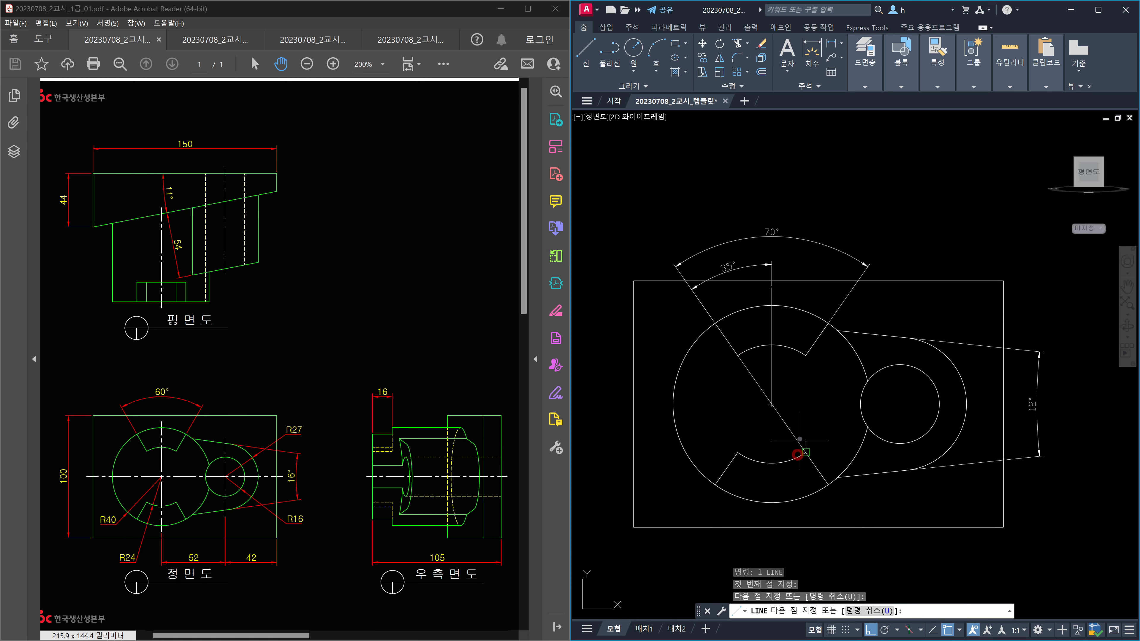
pyautogui.press('Return')
pyautogui.press('Return')
pyautogui.click(807, 348)
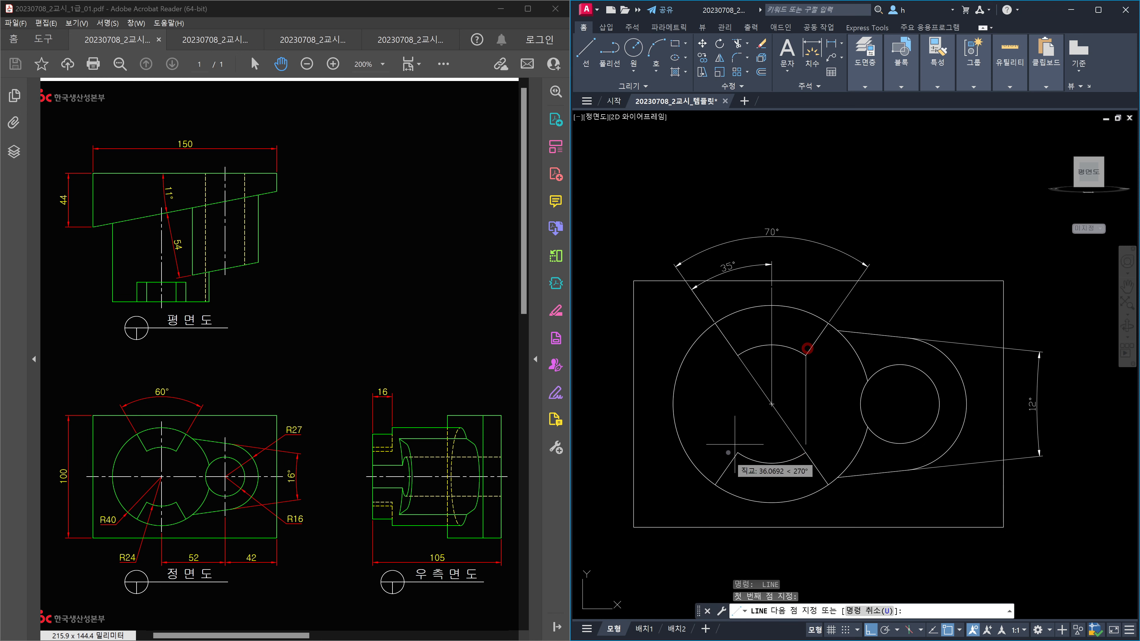
pyautogui.click(737, 451)
pyautogui.press('Escape')
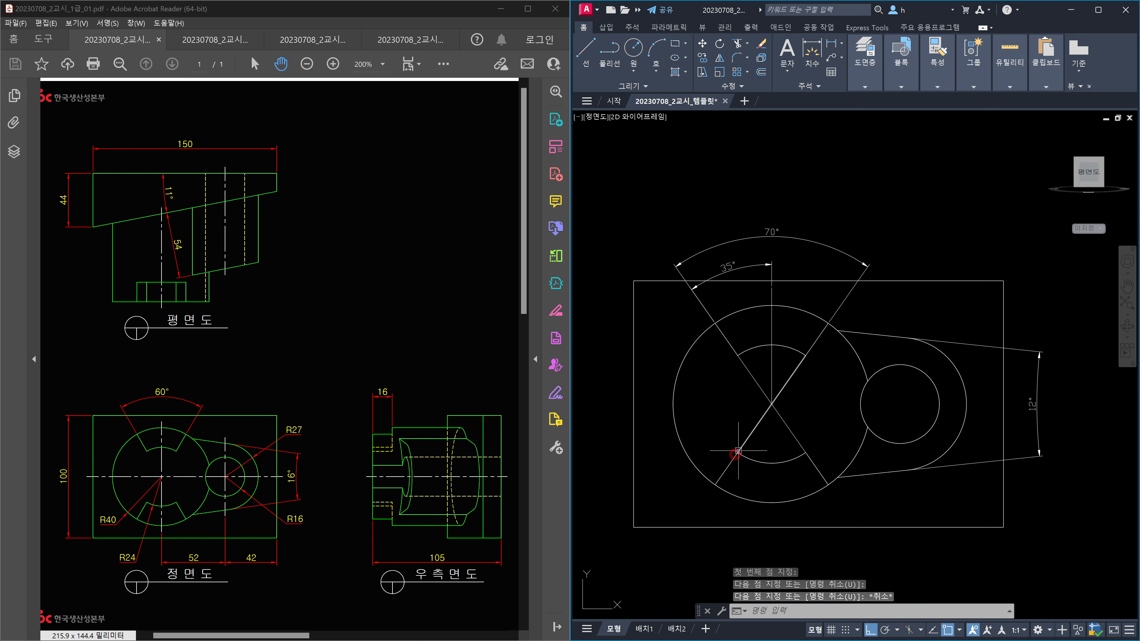
pyautogui.click(807, 427)
pyautogui.click(714, 426)
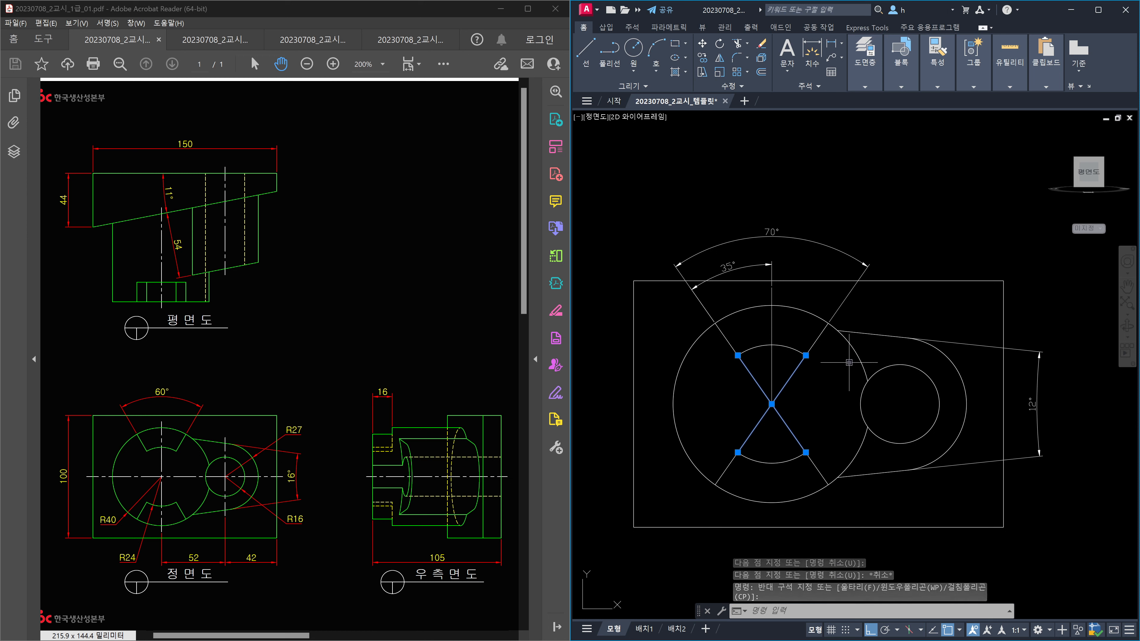
pyautogui.click(859, 354)
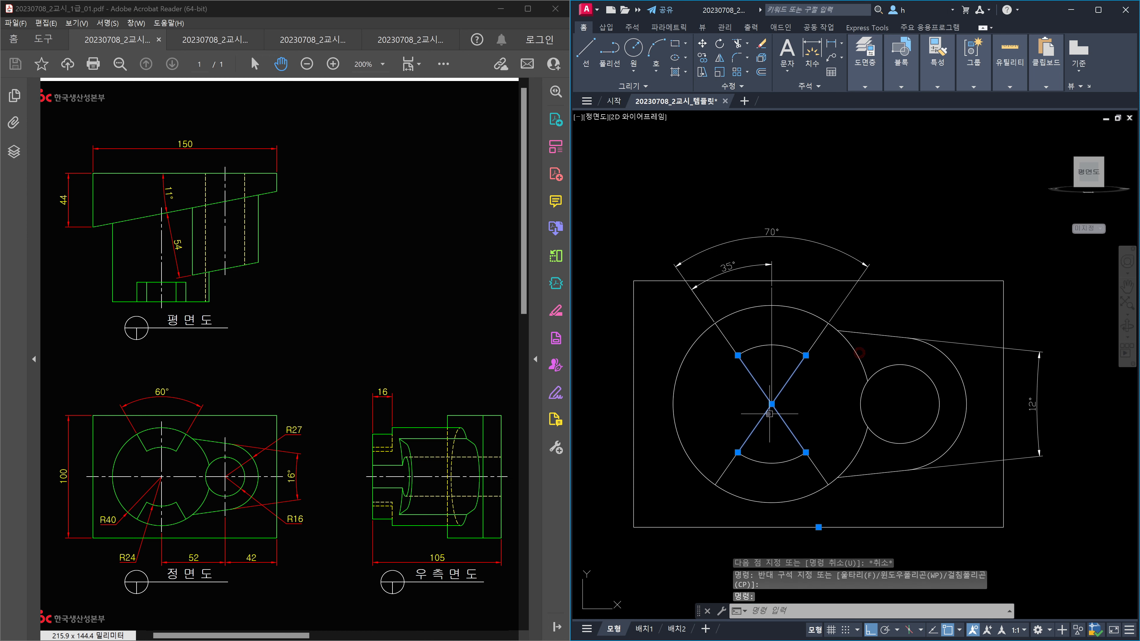
pyautogui.press('Escape')
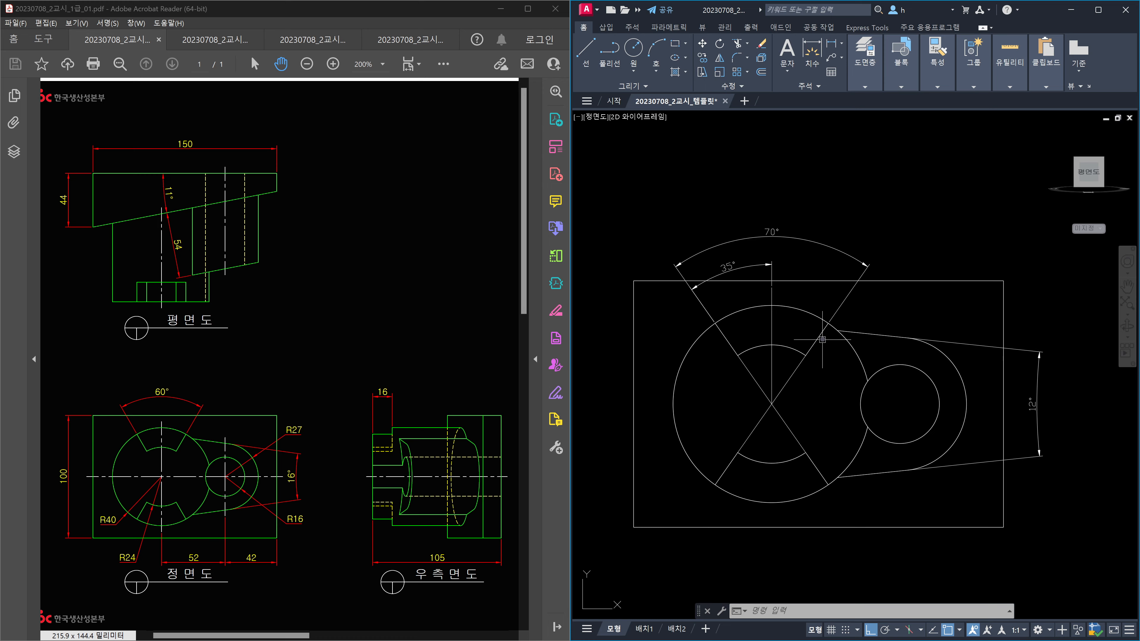
# - Examine the boss notches and diagonal lines from an orbited view and again from the front view
pyautogui.keyDown('shift'); pyautogui.moveTo(837, 382); pyautogui.dragTo(786, 408, button='middle'); pyautogui.keyUp('shift')
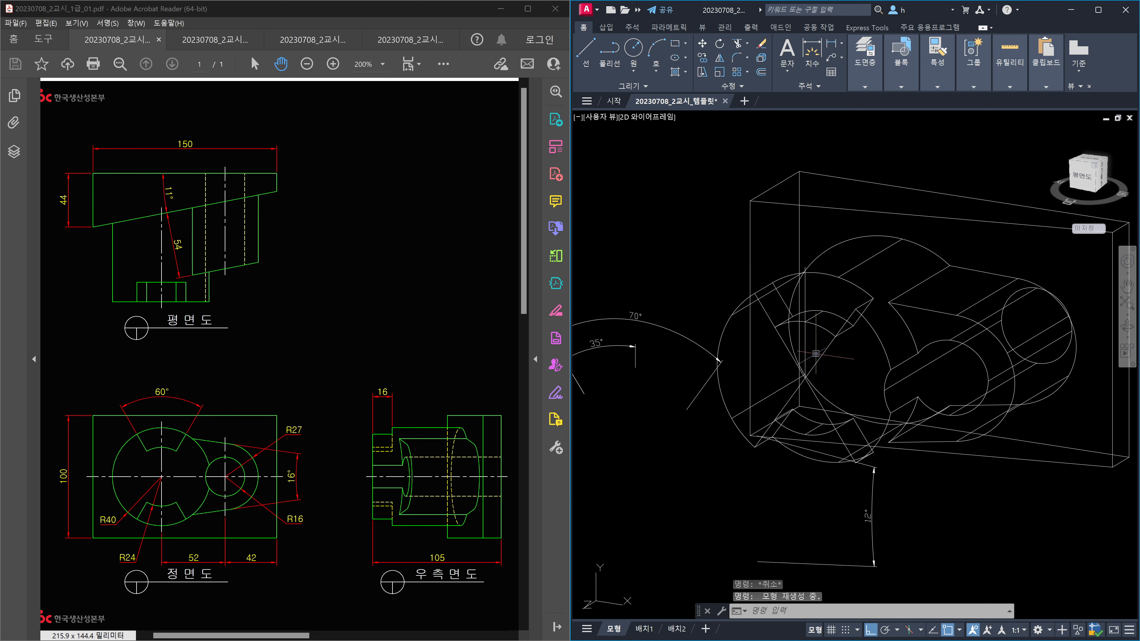
pyautogui.keyDown('shift'); pyautogui.moveTo(817, 352); pyautogui.dragTo(855, 346, button='middle'); pyautogui.keyUp('shift')
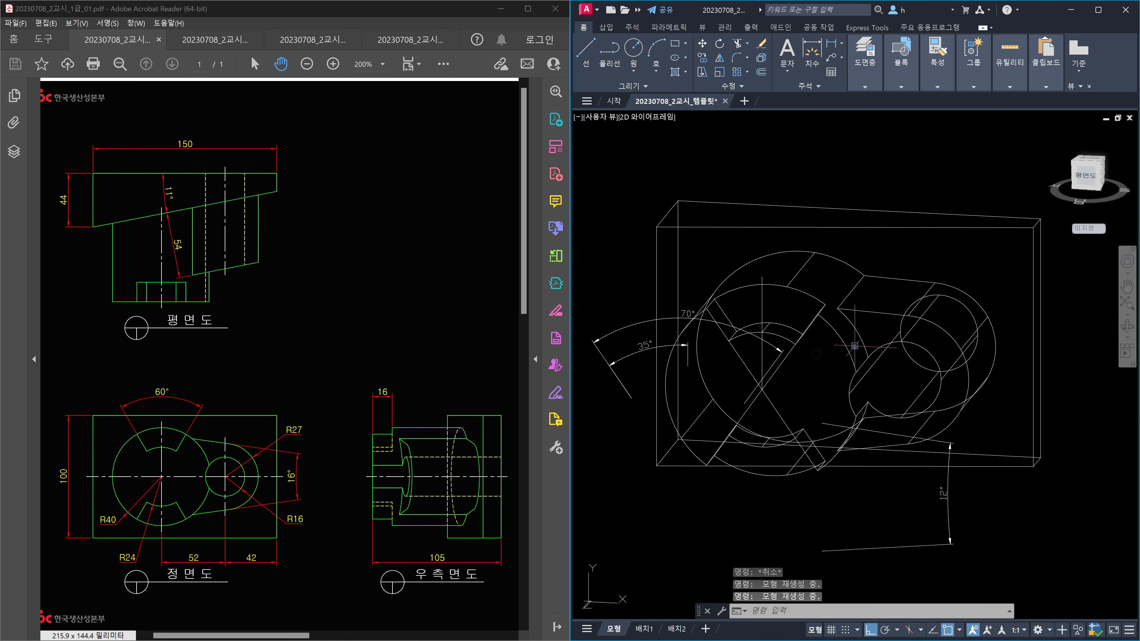
pyautogui.click(1086, 175)
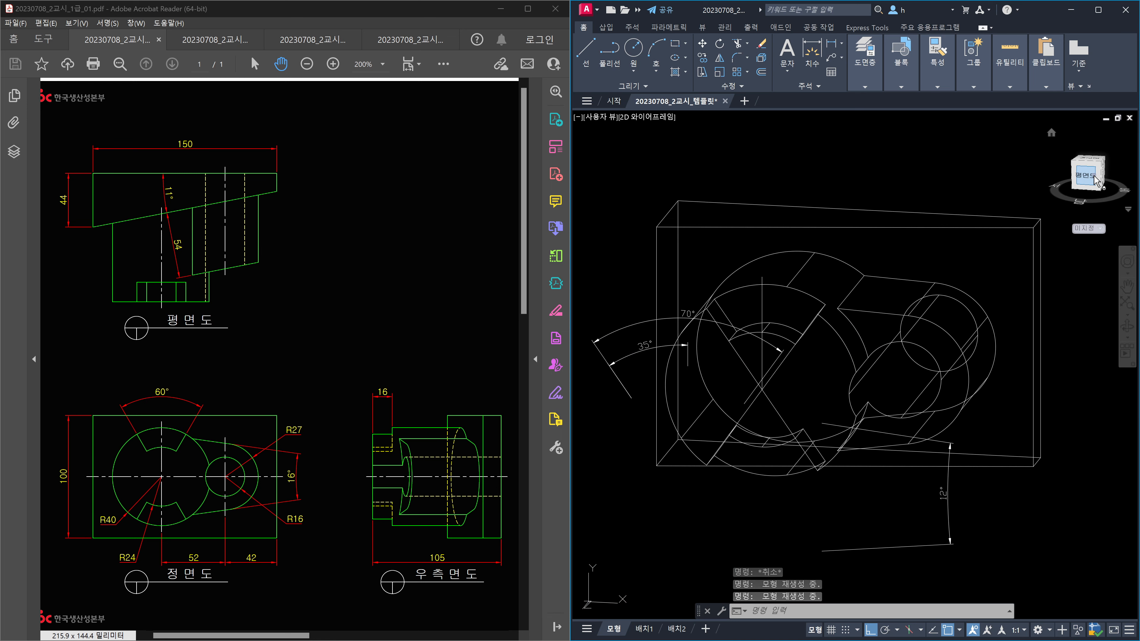
pyautogui.scroll(4, 811, 384)
pyautogui.scroll(-2, 830, 385)
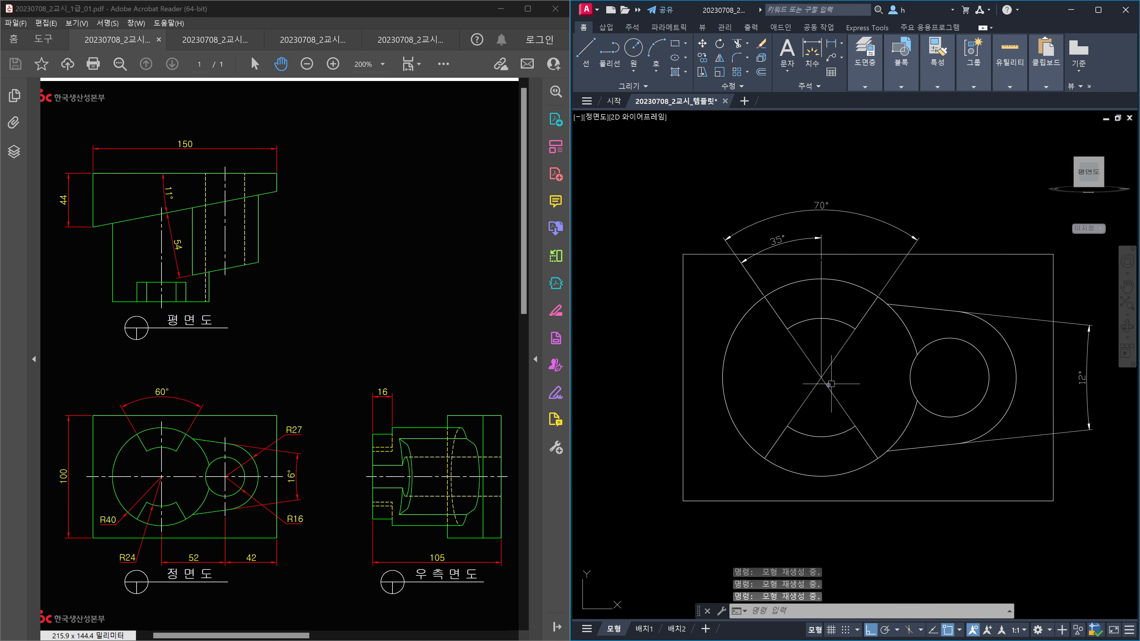
pyautogui.moveTo(852, 370); pyautogui.dragTo(843, 401, button='middle')
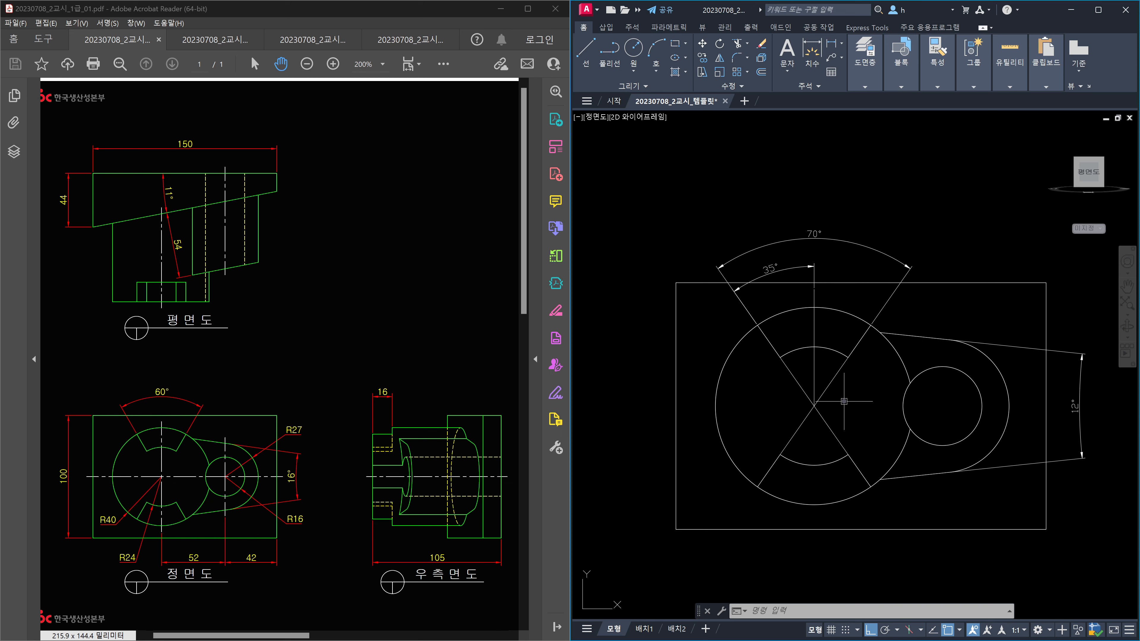
# - Delete the vertical centre line, the two diagonal lines and the upper notch's two angular dimensions
pyautogui.press('Escape')
pyautogui.click(835, 269)
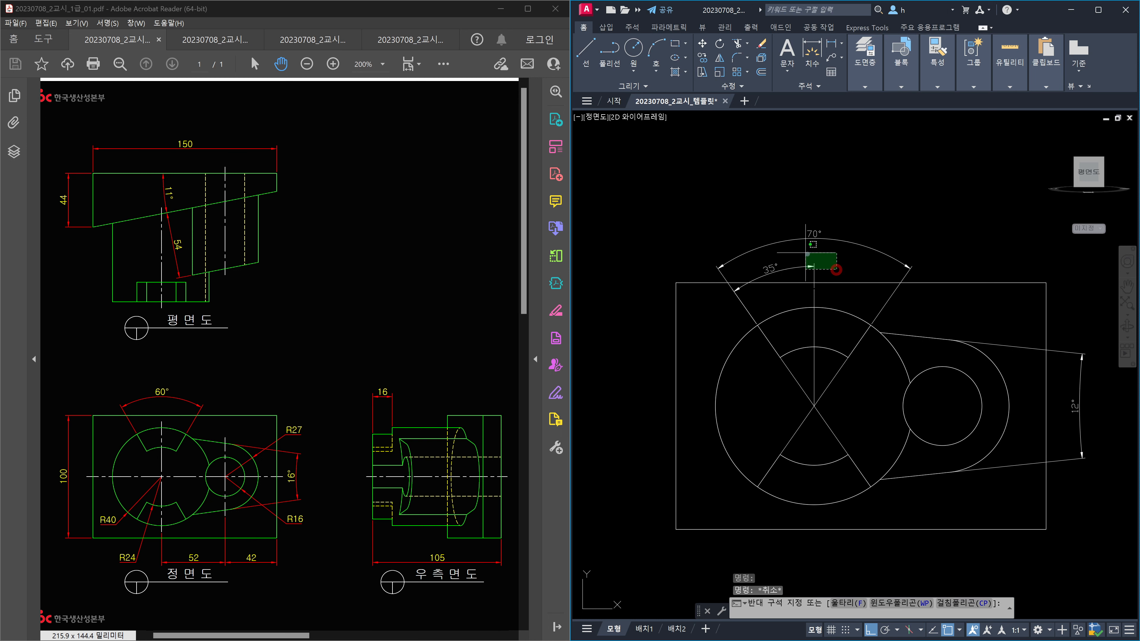
pyautogui.click(806, 253)
pyautogui.click(846, 409)
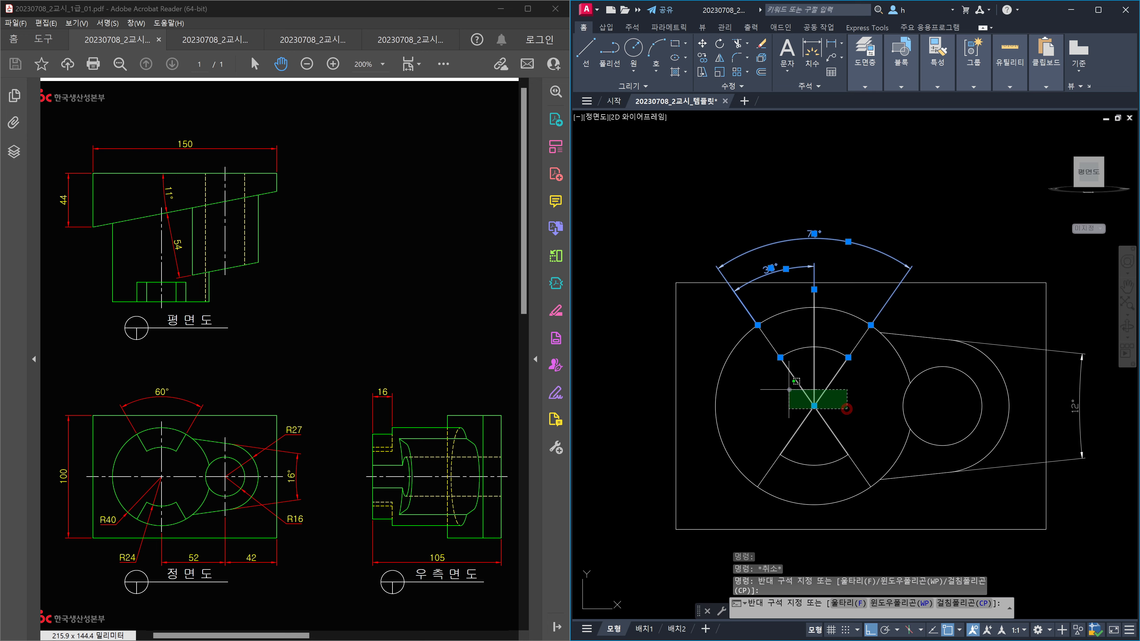
pyautogui.click(789, 390)
pyautogui.press('Delete')
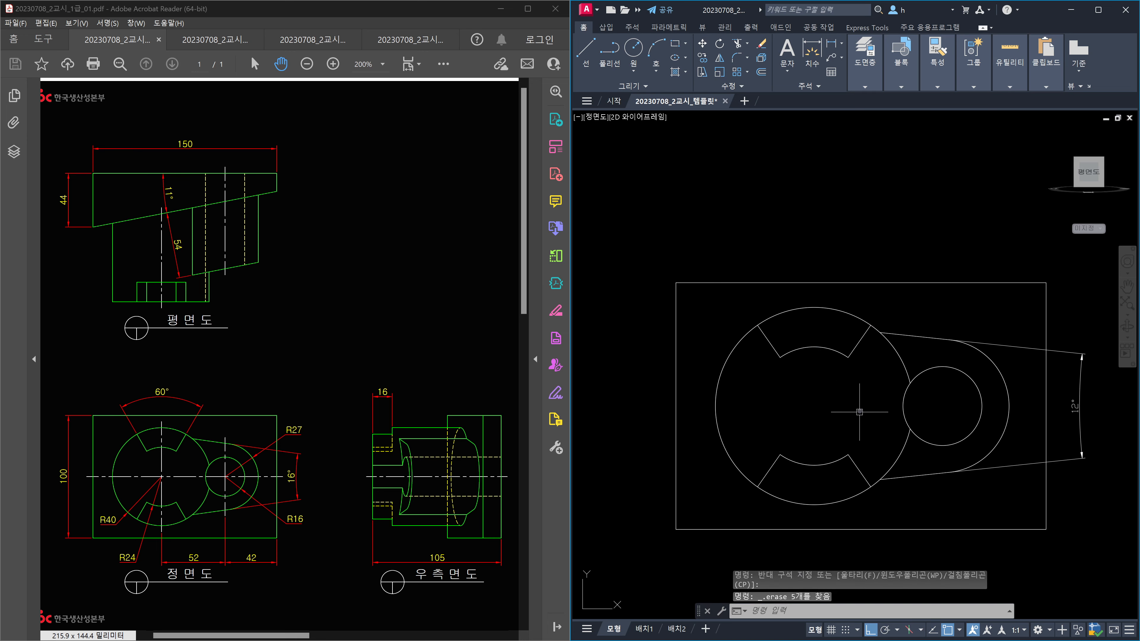
# - Undo the last deletion to restore the reference lines and the upper notch's angular dimensions
pyautogui.keyDown('shift'); pyautogui.moveTo(863, 410); pyautogui.dragTo(822, 444, button='middle'); pyautogui.keyUp('shift')
pyautogui.hotkey('ctrl', 'z')
pyautogui.hotkey('ctrl', 'z')
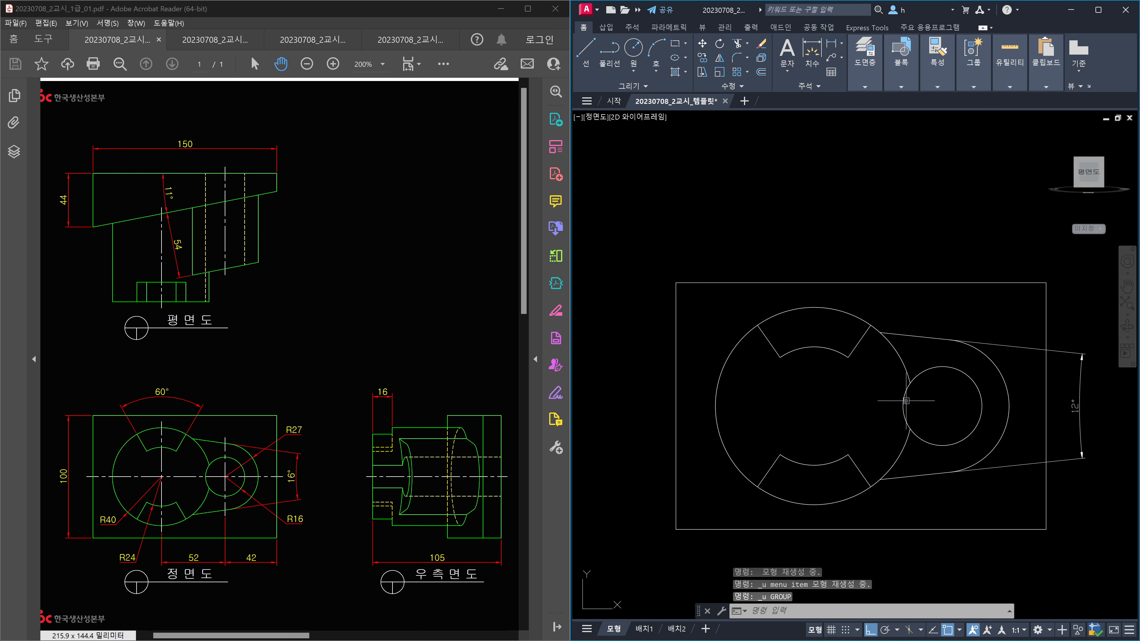
pyautogui.hotkey('ctrl', 'z')
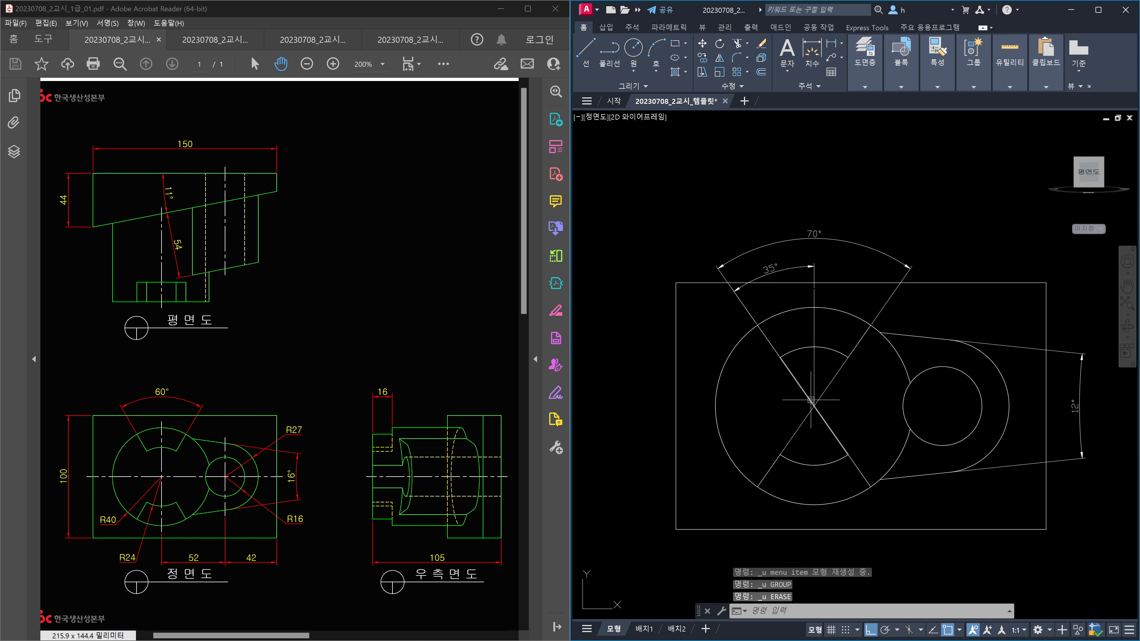
# - Delete only the two diagonal lines that cross at the large boss's centre
pyautogui.click(810, 399)
pyautogui.click(827, 383)
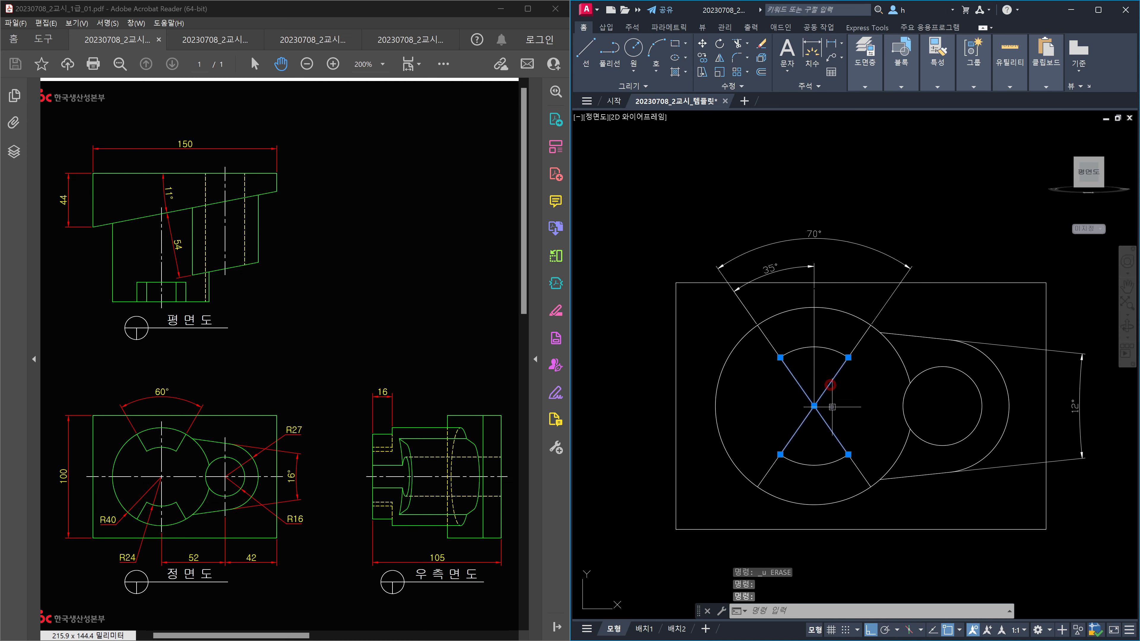
pyautogui.press('Delete')
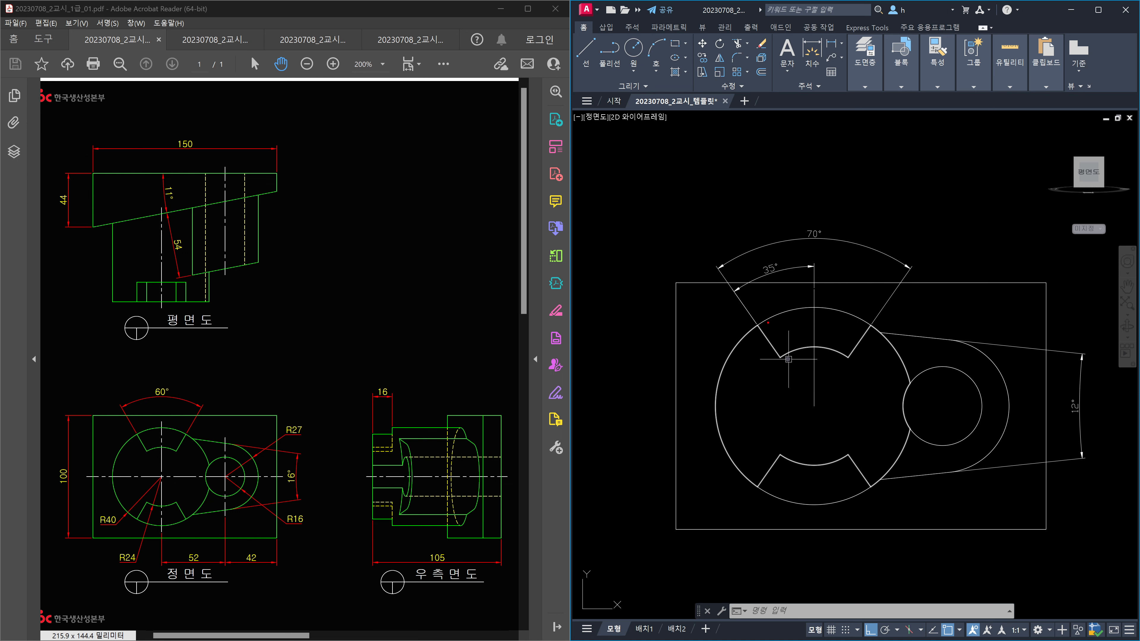
pyautogui.moveTo(768, 322); pyautogui.dragTo(786, 354)
pyautogui.moveTo(755, 301)
pyautogui.mouseDown()
pyautogui.moveTo(754, 311)
pyautogui.moveTo(772, 304)
pyautogui.mouseUp()
pyautogui.moveTo(865, 322)
pyautogui.mouseDown()
pyautogui.moveTo(849, 348)
pyautogui.moveTo(880, 299)
pyautogui.moveTo(930, 315)
pyautogui.moveTo(968, 306)
pyautogui.mouseUp()
pyautogui.click(886, 312)
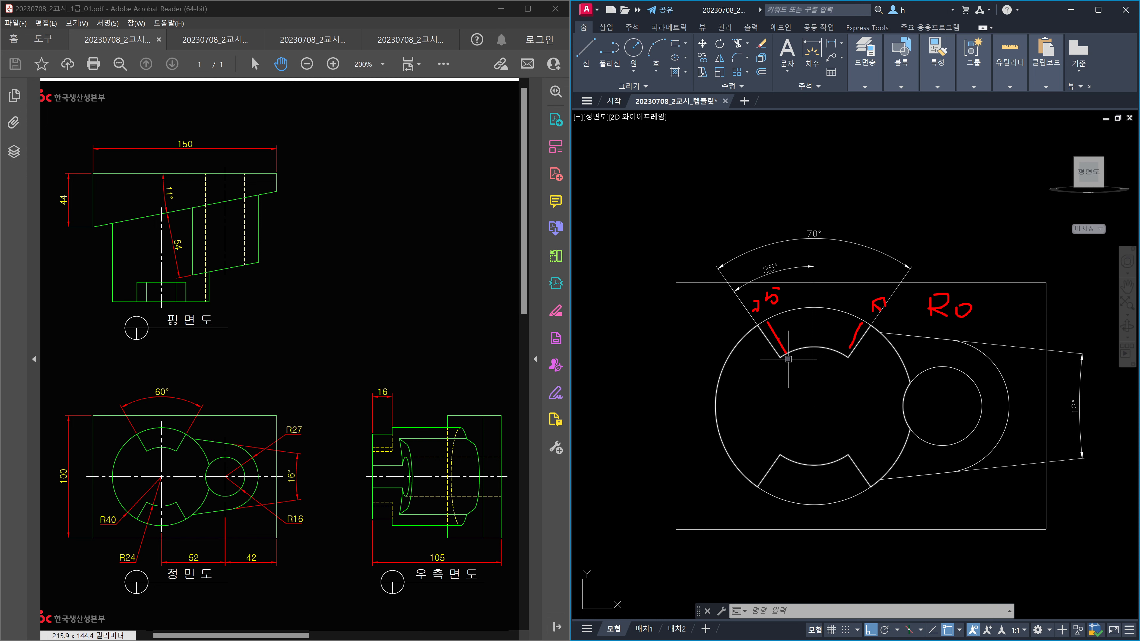
pyautogui.moveTo(776, 327)
pyautogui.mouseDown()
pyautogui.moveTo(777, 342)
pyautogui.moveTo(780, 325)
pyautogui.mouseUp()
pyautogui.moveTo(858, 324); pyautogui.dragTo(851, 336)
pyautogui.moveTo(928, 329)
pyautogui.mouseDown()
pyautogui.moveTo(1047, 315)
pyautogui.moveTo(1052, 303)
pyautogui.mouseUp()
pyautogui.moveTo(1062, 293); pyautogui.dragTo(1067, 298)
pyautogui.moveTo(1059, 304)
pyautogui.mouseDown()
pyautogui.moveTo(1083, 296)
pyautogui.moveTo(1081, 312)
pyautogui.mouseUp()
pyautogui.moveTo(1073, 311); pyautogui.dragTo(1085, 316)
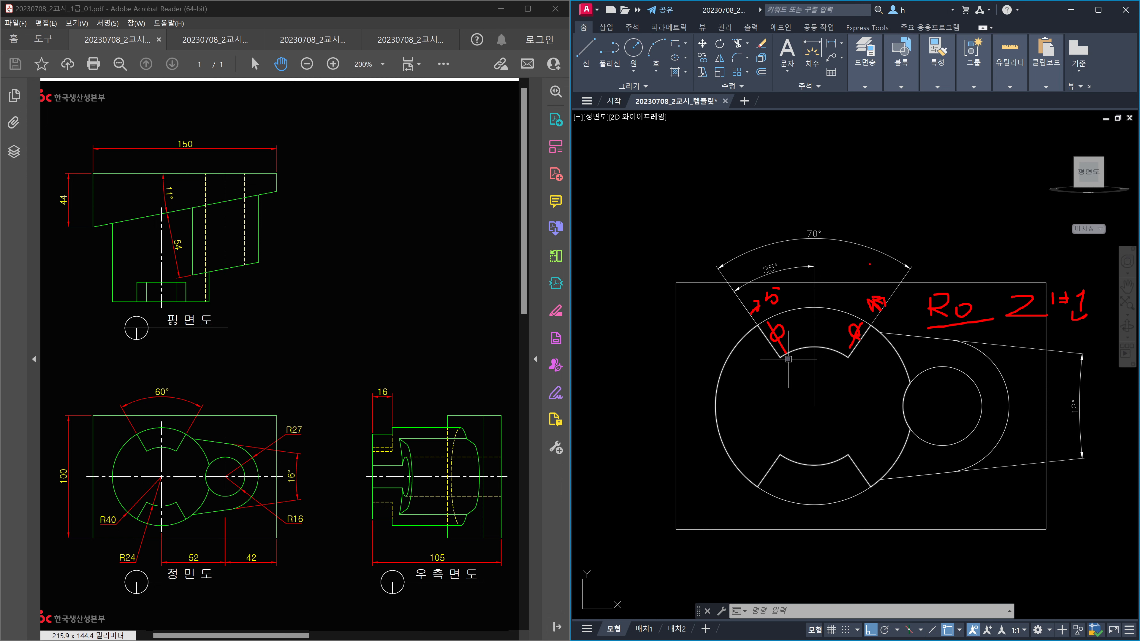
pyautogui.moveTo(870, 264); pyautogui.dragTo(908, 275)
pyautogui.moveTo(750, 300); pyautogui.dragTo(762, 297)
pyautogui.moveTo(924, 238)
pyautogui.mouseDown()
pyautogui.moveTo(938, 239)
pyautogui.moveTo(934, 255)
pyautogui.moveTo(1025, 243)
pyautogui.mouseUp()
pyautogui.moveTo(1030, 237); pyautogui.dragTo(1040, 249)
pyautogui.moveTo(1036, 247)
pyautogui.mouseDown()
pyautogui.moveTo(1035, 259)
pyautogui.moveTo(1046, 254)
pyautogui.mouseUp()
pyautogui.moveTo(953, 273)
pyautogui.mouseDown()
pyautogui.moveTo(1049, 266)
pyautogui.moveTo(1049, 214)
pyautogui.moveTo(1042, 269)
pyautogui.mouseUp()
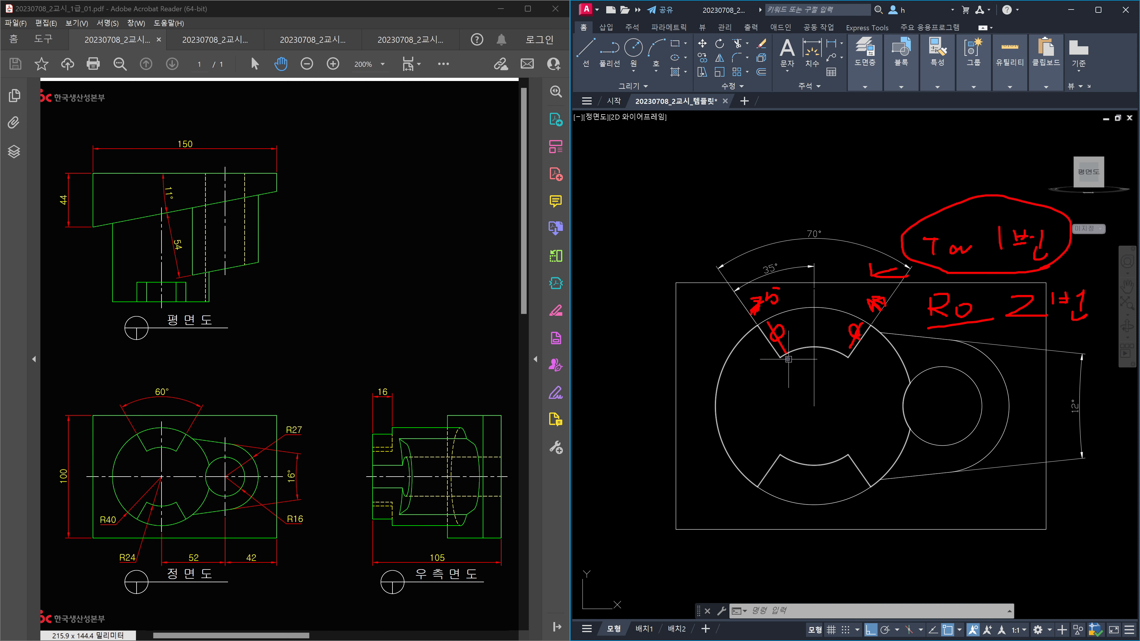
pyautogui.moveTo(850, 365)
pyautogui.mouseDown()
pyautogui.moveTo(845, 431)
pyautogui.moveTo(867, 412)
pyautogui.mouseUp()
pyautogui.moveTo(843, 544)
pyautogui.mouseDown()
pyautogui.moveTo(859, 561)
pyautogui.moveTo(877, 539)
pyautogui.mouseUp()
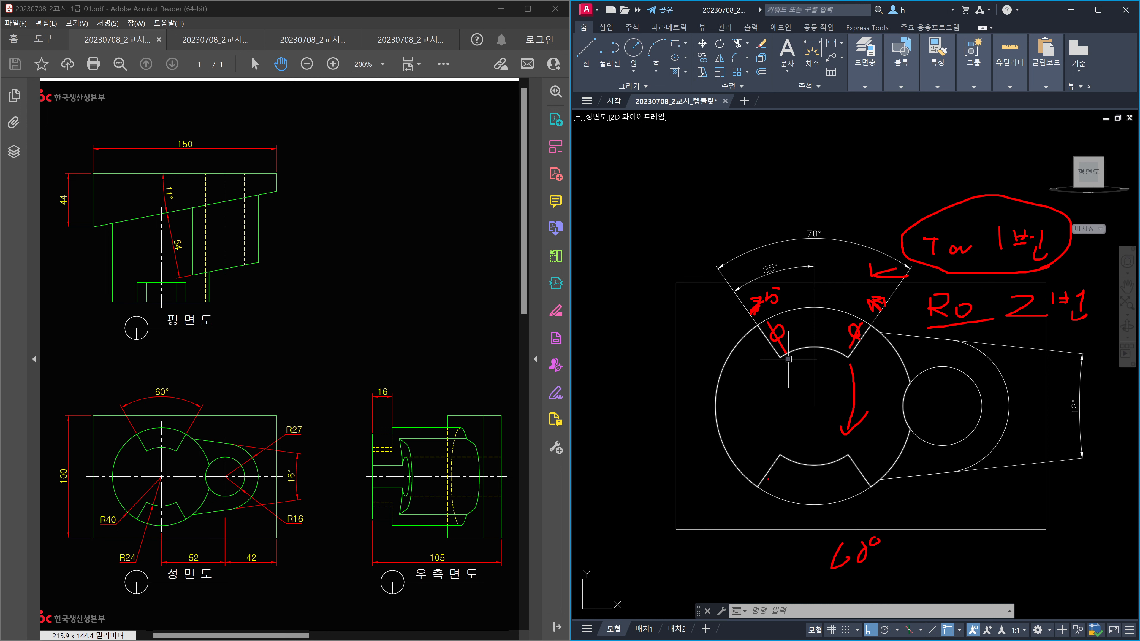
pyautogui.moveTo(767, 478)
pyautogui.mouseDown()
pyautogui.moveTo(847, 481)
pyautogui.moveTo(839, 494)
pyautogui.mouseUp()
pyautogui.moveTo(144, 516); pyautogui.dragTo(179, 520)
pyautogui.moveTo(173, 438); pyautogui.dragTo(174, 492)
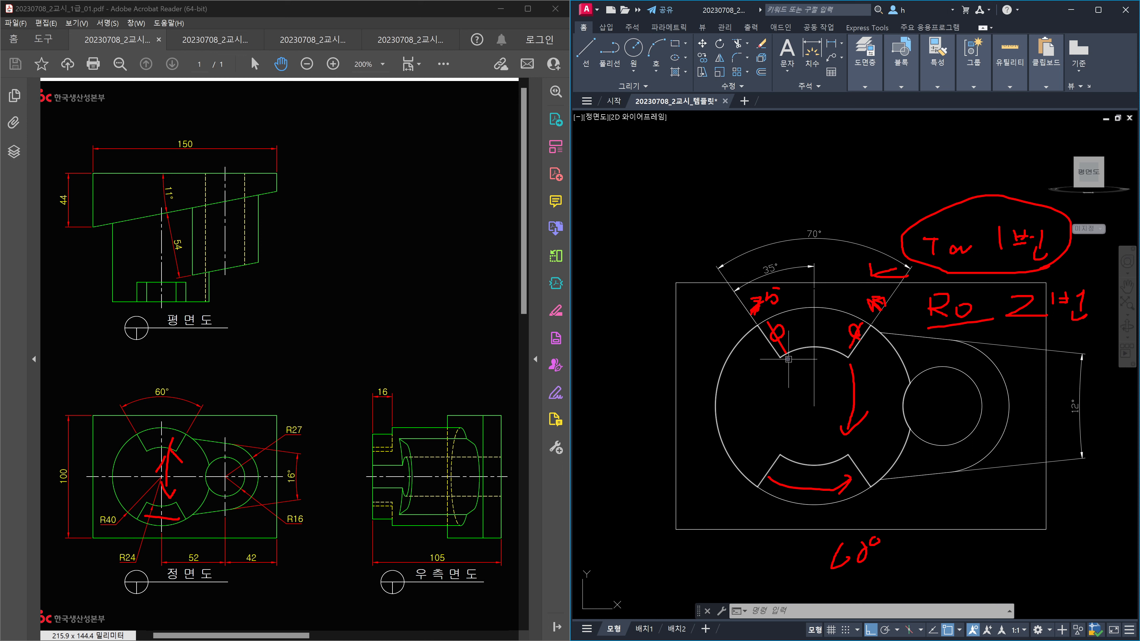
pyautogui.press('Escape')
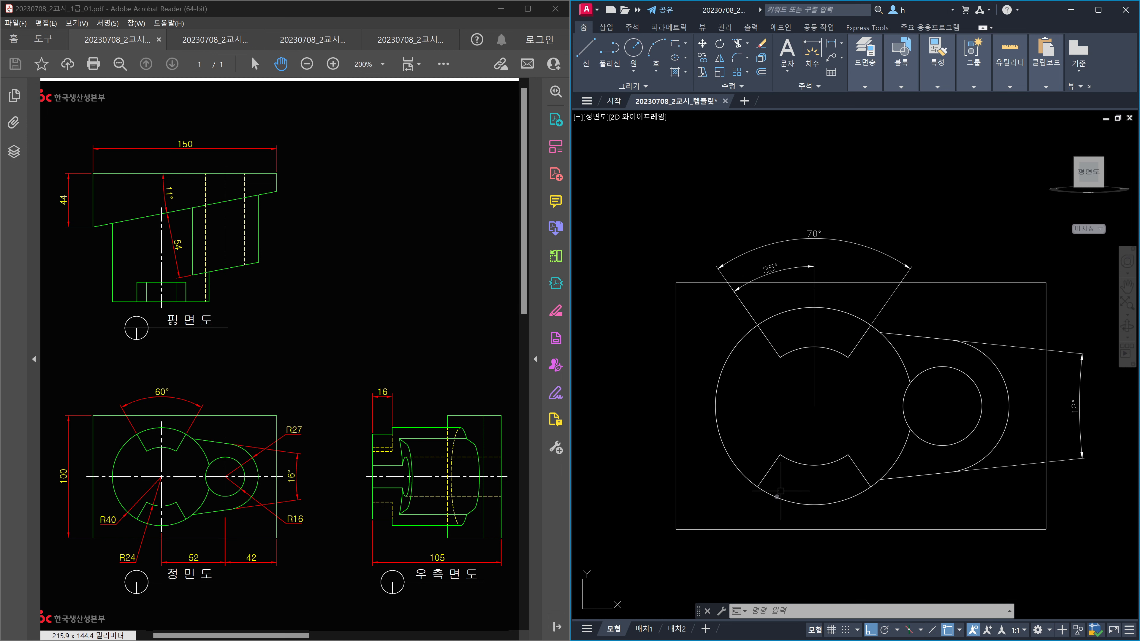
# - Add an angular dimension between the two side edges of the lower notch, placed below the part
pyautogui.write('dan')
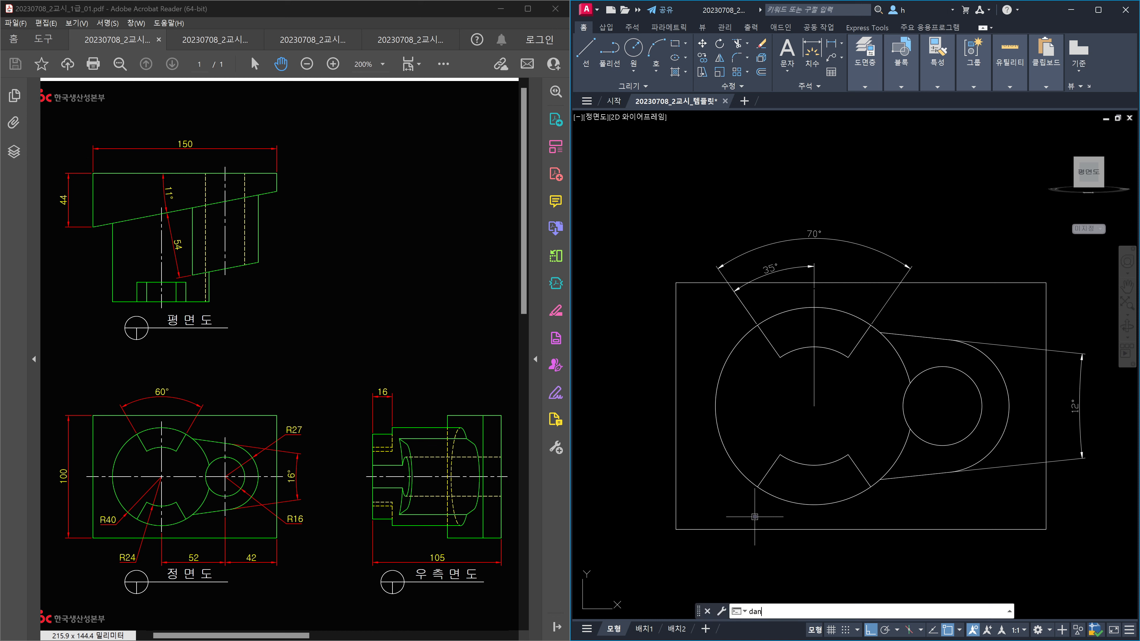
pyautogui.press('Return')
pyautogui.click(768, 475)
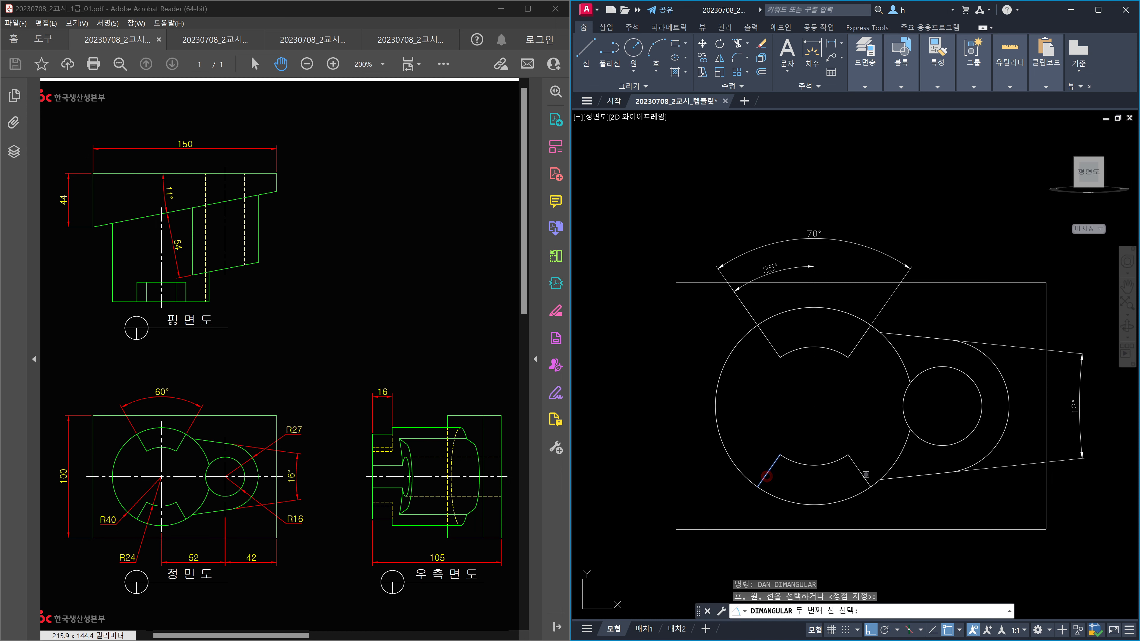
pyautogui.click(864, 474)
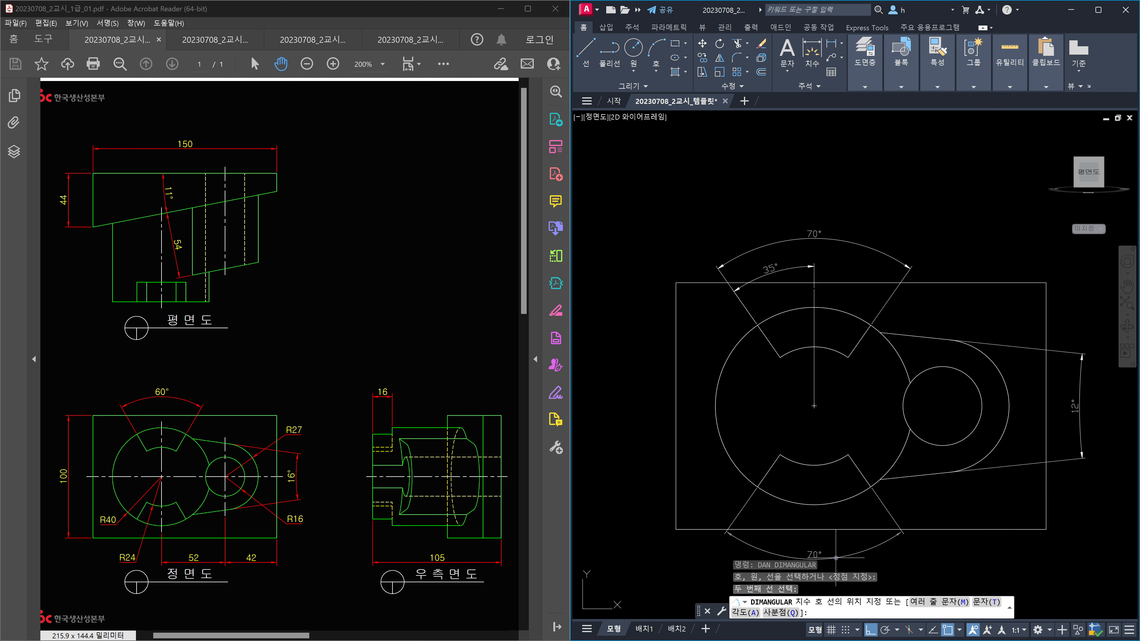
pyautogui.click(830, 558)
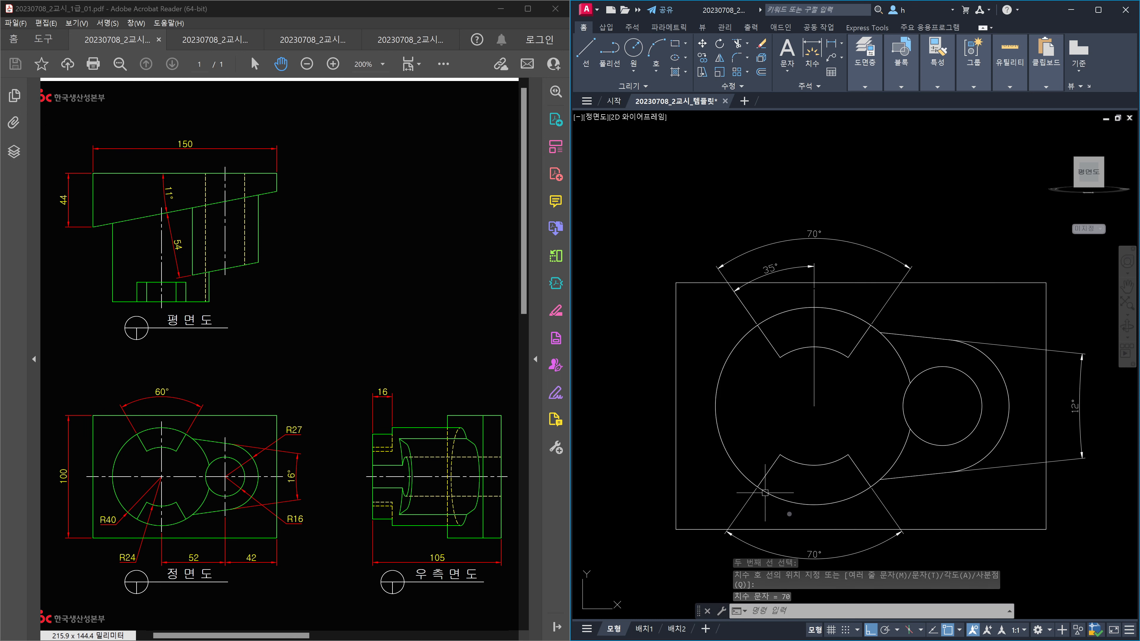
pyautogui.moveTo(784, 463); pyautogui.dragTo(771, 491)
pyautogui.moveTo(836, 462)
pyautogui.mouseDown()
pyautogui.moveTo(858, 495)
pyautogui.moveTo(859, 485)
pyautogui.mouseUp()
pyautogui.moveTo(769, 476); pyautogui.dragTo(782, 484)
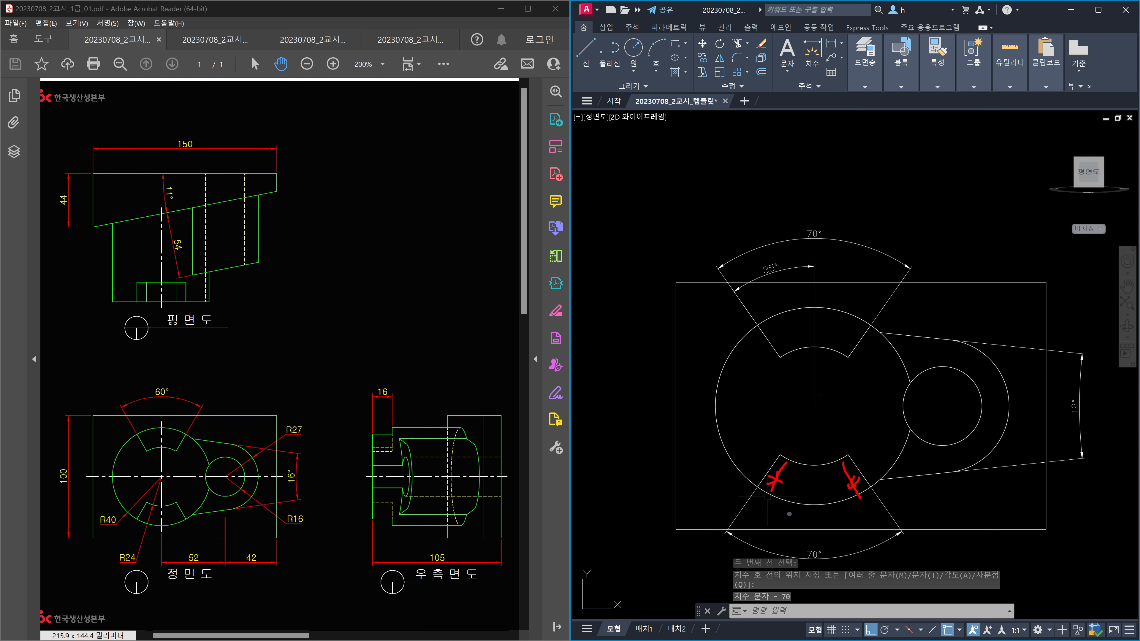
pyautogui.moveTo(820, 399)
pyautogui.mouseDown()
pyautogui.moveTo(816, 413)
pyautogui.moveTo(821, 399)
pyautogui.mouseUp()
pyautogui.moveTo(848, 393)
pyautogui.mouseDown()
pyautogui.moveTo(838, 417)
pyautogui.moveTo(818, 308)
pyautogui.moveTo(803, 311)
pyautogui.mouseUp()
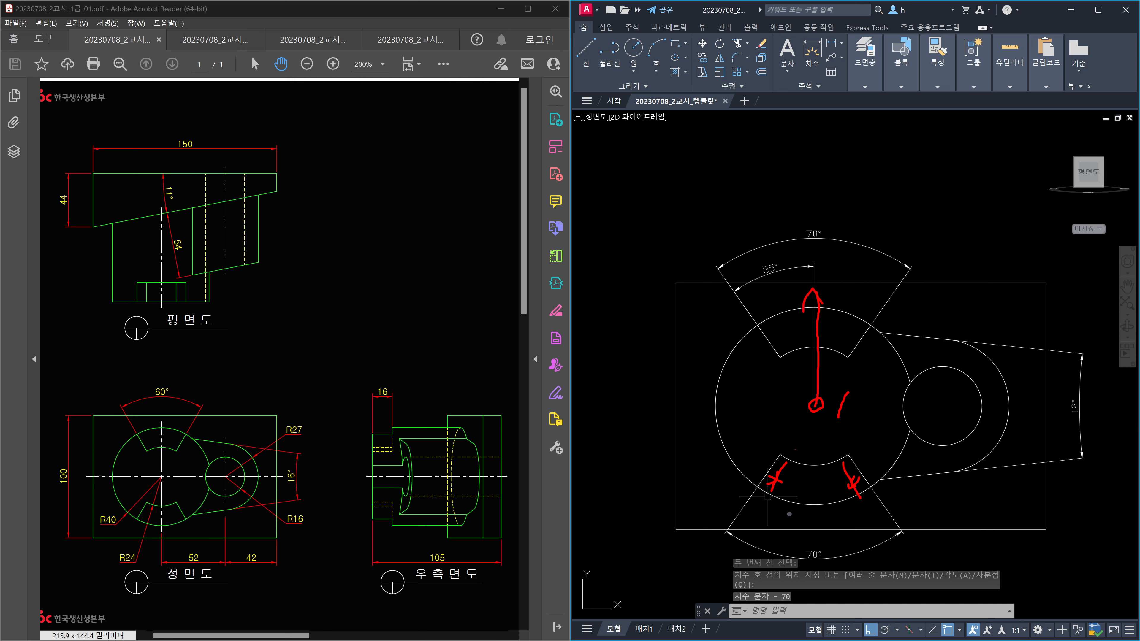
pyautogui.moveTo(813, 422)
pyautogui.mouseDown()
pyautogui.moveTo(813, 537)
pyautogui.moveTo(834, 513)
pyautogui.mouseUp()
pyautogui.moveTo(650, 405)
pyautogui.mouseDown()
pyautogui.moveTo(878, 391)
pyautogui.moveTo(1061, 404)
pyautogui.mouseUp()
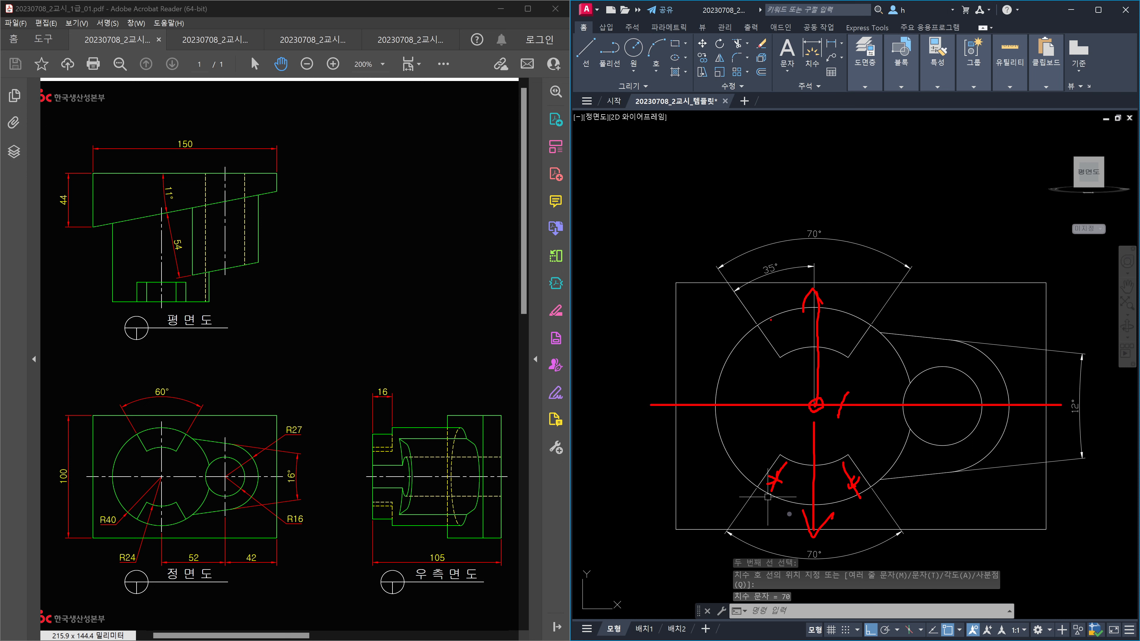
pyautogui.moveTo(771, 320); pyautogui.dragTo(779, 344)
pyautogui.moveTo(858, 323); pyautogui.dragTo(843, 348)
pyautogui.moveTo(849, 455)
pyautogui.mouseDown()
pyautogui.moveTo(858, 444)
pyautogui.moveTo(884, 477)
pyautogui.mouseUp()
pyautogui.moveTo(773, 450); pyautogui.dragTo(753, 468)
pyautogui.moveTo(832, 335)
pyautogui.mouseDown()
pyautogui.moveTo(815, 356)
pyautogui.moveTo(831, 345)
pyautogui.mouseUp()
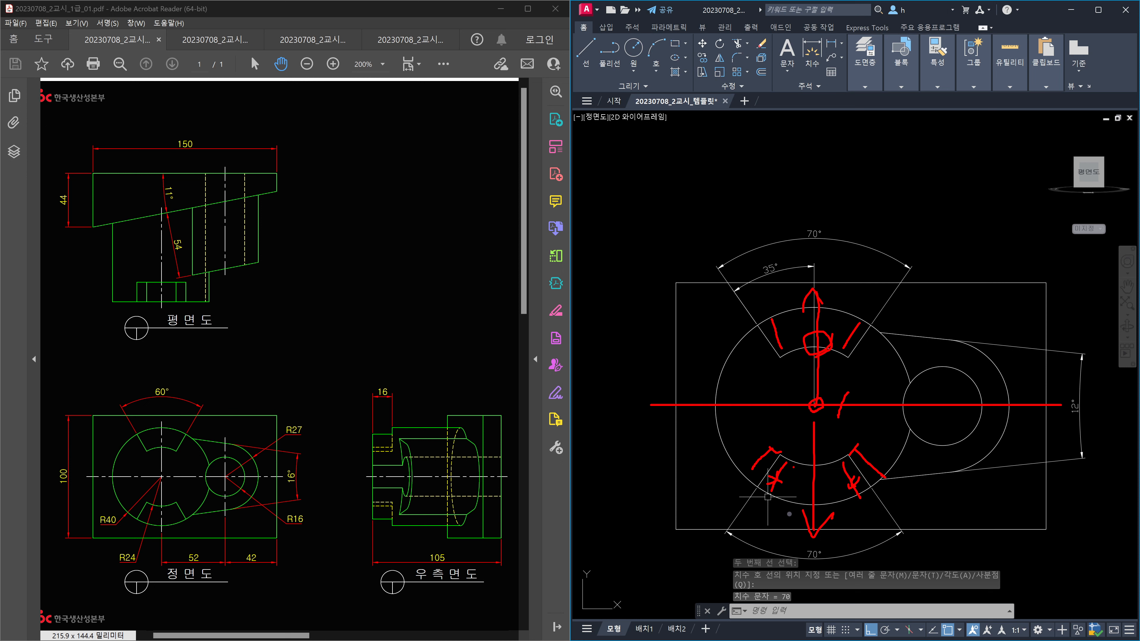
pyautogui.moveTo(821, 308); pyautogui.dragTo(827, 402)
pyautogui.moveTo(789, 337)
pyautogui.mouseDown()
pyautogui.moveTo(805, 309)
pyautogui.moveTo(843, 340)
pyautogui.mouseUp()
pyautogui.moveTo(817, 419); pyautogui.dragTo(813, 527)
pyautogui.moveTo(812, 526); pyautogui.dragTo(840, 497)
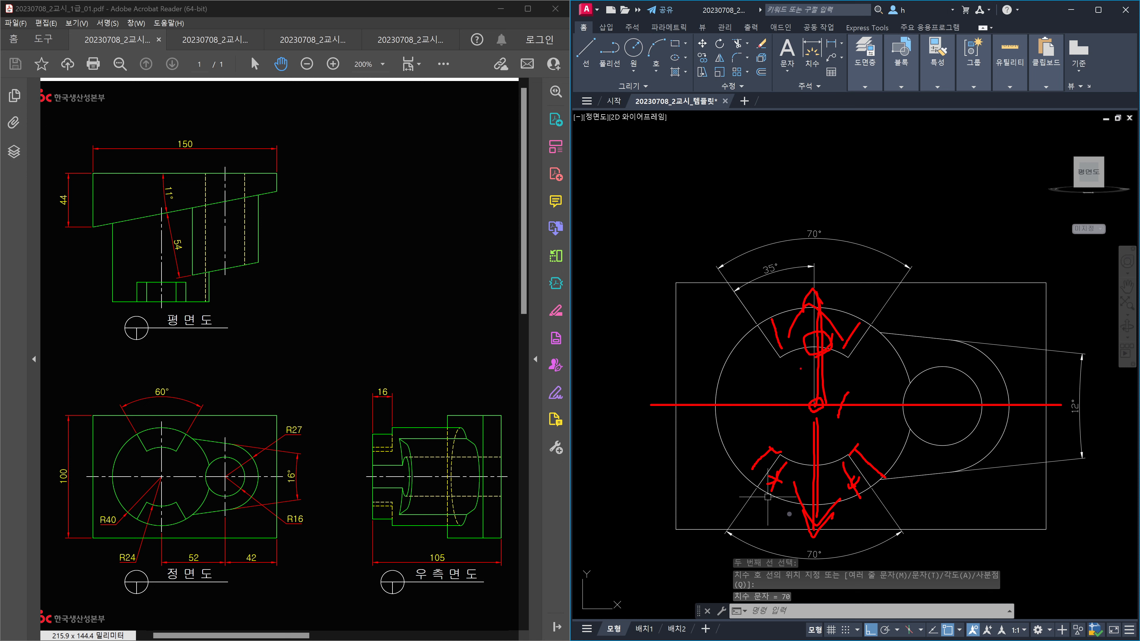
pyautogui.moveTo(765, 334); pyautogui.dragTo(780, 351)
pyautogui.moveTo(763, 294); pyautogui.dragTo(772, 308)
pyautogui.moveTo(777, 291); pyautogui.dragTo(778, 302)
pyautogui.moveTo(880, 497); pyautogui.dragTo(885, 503)
pyautogui.moveTo(884, 505)
pyautogui.mouseDown()
pyautogui.moveTo(870, 515)
pyautogui.moveTo(901, 511)
pyautogui.mouseUp()
pyautogui.moveTo(782, 363)
pyautogui.mouseDown()
pyautogui.moveTo(770, 371)
pyautogui.moveTo(769, 359)
pyautogui.mouseUp()
pyautogui.moveTo(879, 502)
pyautogui.mouseDown()
pyautogui.moveTo(873, 445)
pyautogui.moveTo(883, 496)
pyautogui.mouseUp()
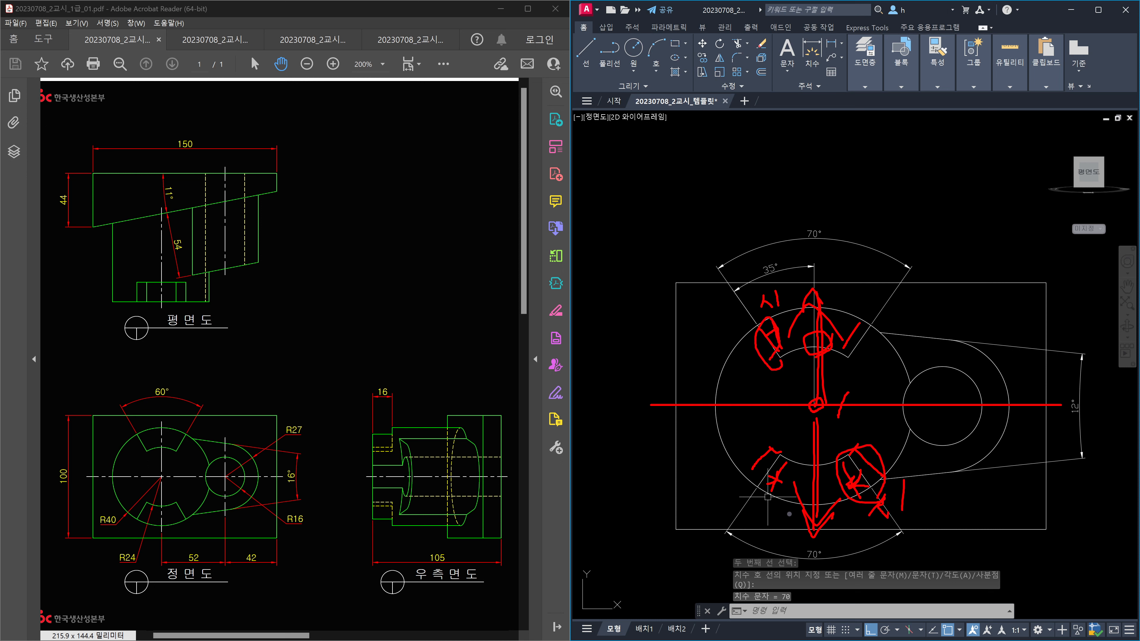
pyautogui.moveTo(882, 356)
pyautogui.mouseDown()
pyautogui.moveTo(833, 362)
pyautogui.moveTo(859, 377)
pyautogui.mouseUp()
pyautogui.moveTo(768, 496)
pyautogui.mouseDown()
pyautogui.moveTo(801, 453)
pyautogui.moveTo(785, 473)
pyautogui.mouseUp()
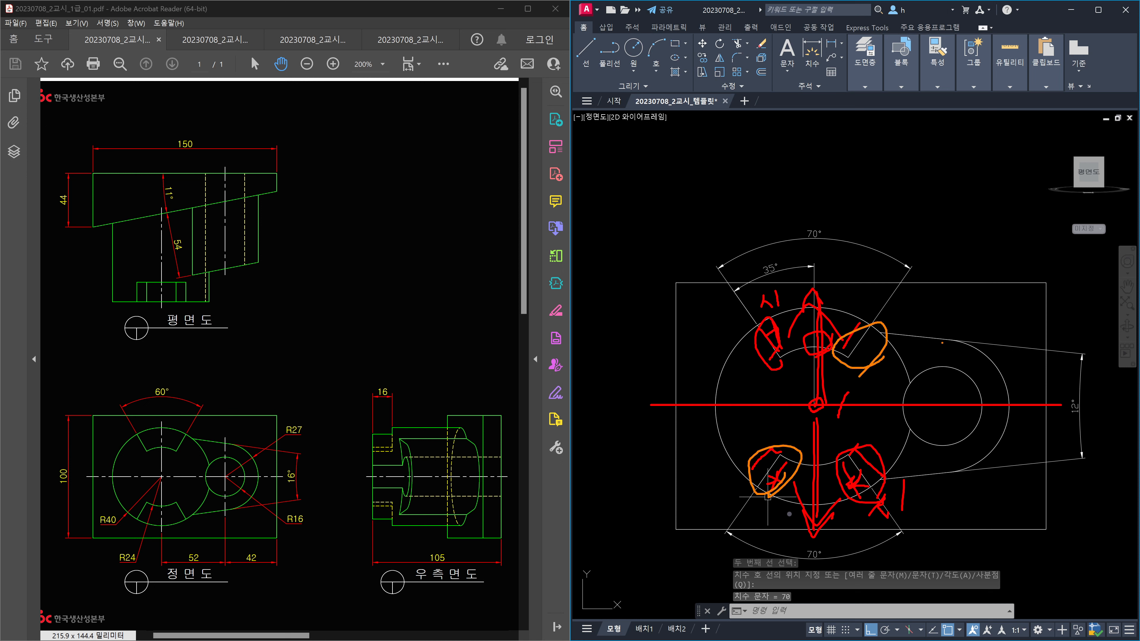
pyautogui.moveTo(913, 315); pyautogui.dragTo(944, 329)
pyautogui.moveTo(955, 313); pyautogui.dragTo(956, 318)
pyautogui.moveTo(941, 325); pyautogui.dragTo(967, 319)
pyautogui.moveTo(972, 313); pyautogui.dragTo(973, 350)
pyautogui.press('Escape')
# - Start a face taper on the solid and select both side faces of the upper notch
pyautogui.moveTo(917, 411)
pyautogui.keyDown('shift'); pyautogui.mouseDown(button='middle')
pyautogui.moveTo(885, 438)
pyautogui.moveTo(920, 434)
pyautogui.mouseUp(button='middle'); pyautogui.keyUp('shift')
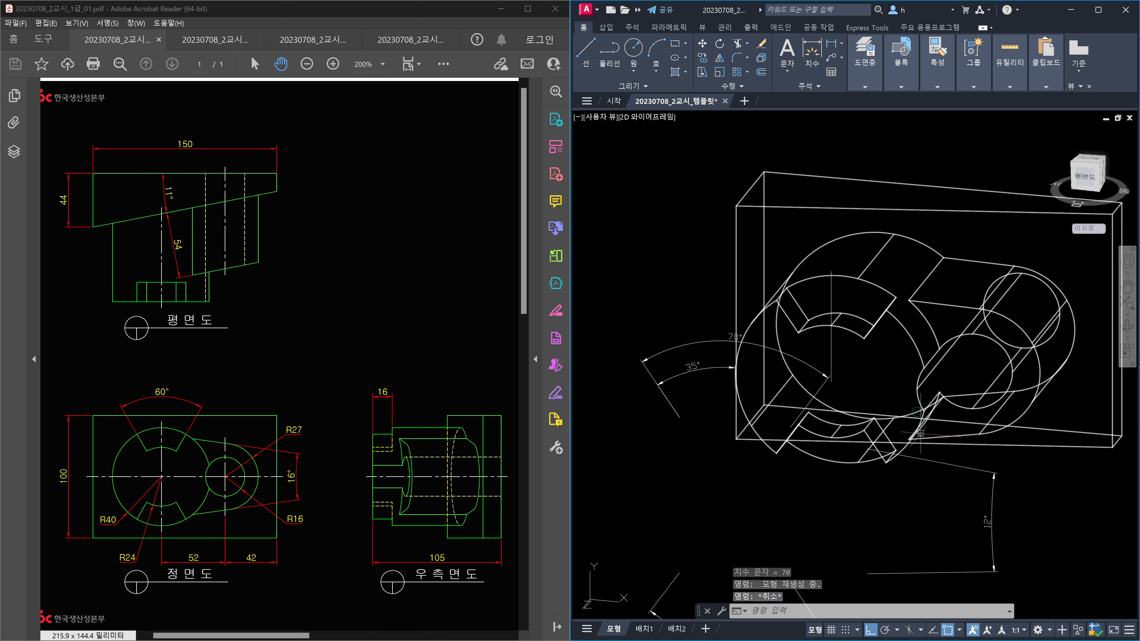
pyautogui.write('solidedi')
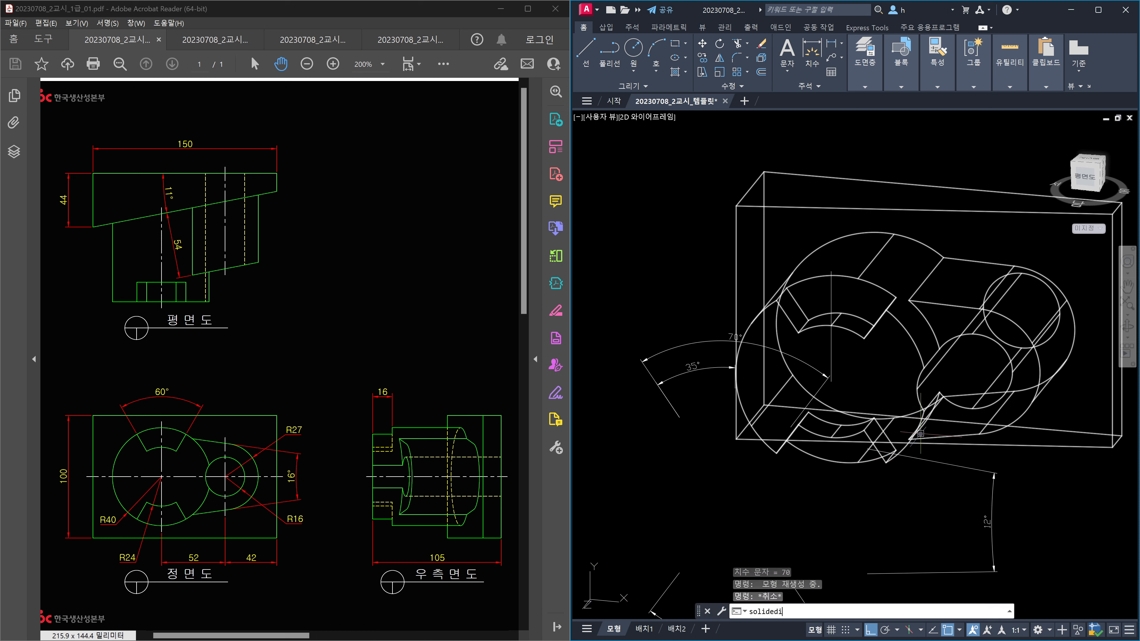
pyautogui.write('t')
pyautogui.press('Return')
pyautogui.write('f')
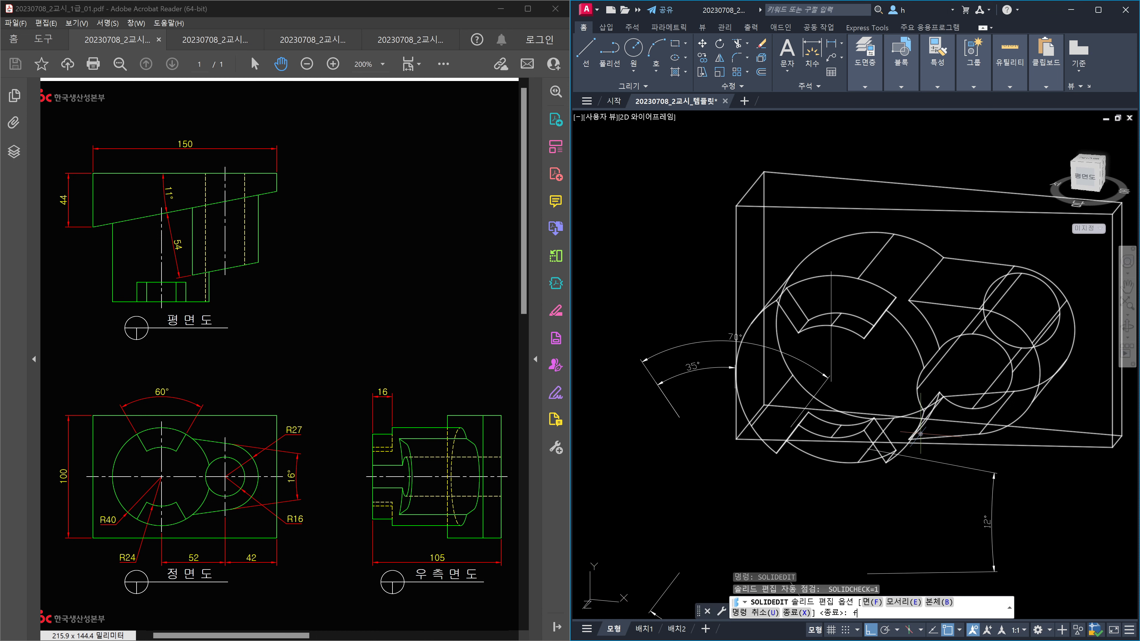
pyautogui.press('Return')
pyautogui.write('t')
pyautogui.press('Return')
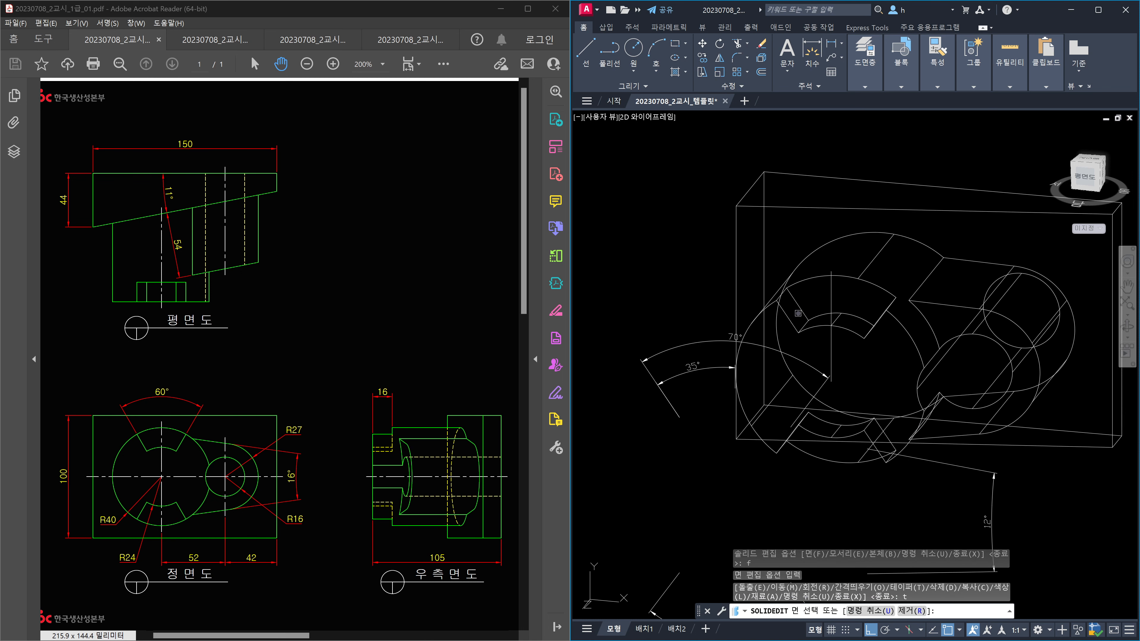
pyautogui.click(798, 314)
pyautogui.keyDown('shift'); pyautogui.moveTo(839, 320); pyautogui.dragTo(985, 327, button='middle'); pyautogui.keyUp('shift')
pyautogui.scroll(5, 713, 326)
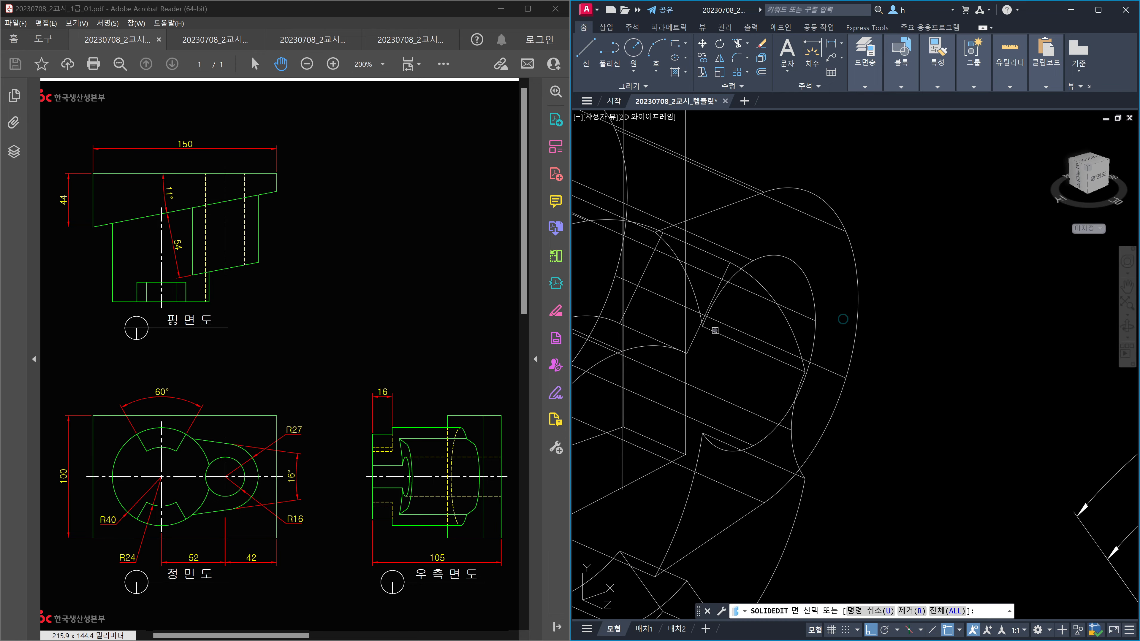
pyautogui.moveTo(729, 326)
pyautogui.keyDown('shift'); pyautogui.mouseDown(button='middle')
pyautogui.moveTo(756, 273)
pyautogui.moveTo(718, 332)
pyautogui.mouseUp(button='middle'); pyautogui.keyUp('shift')
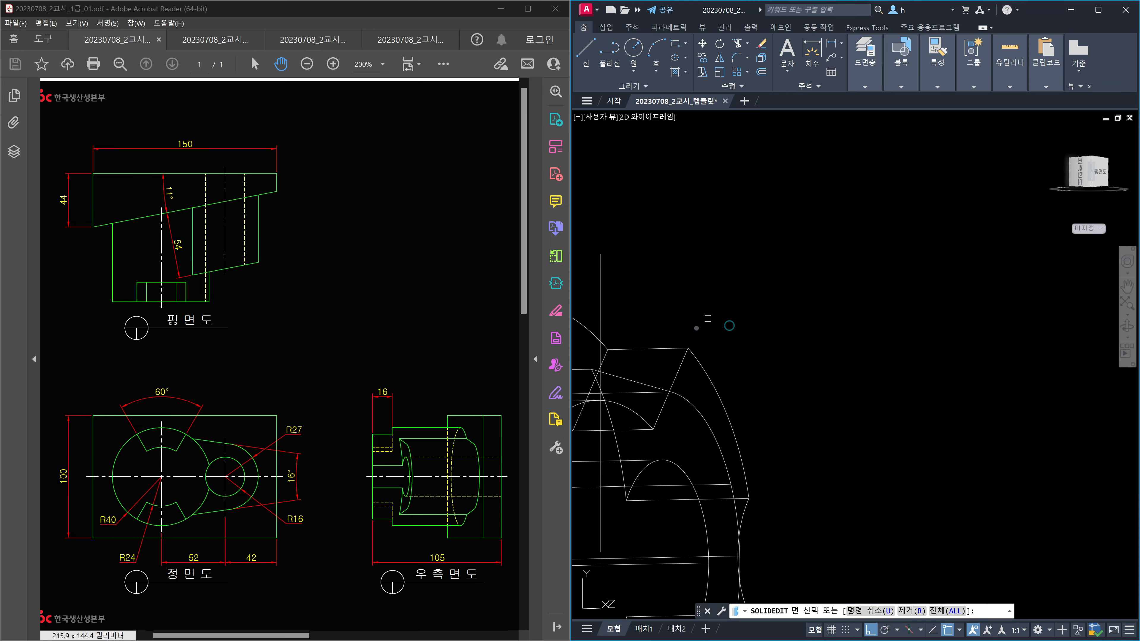
pyautogui.scroll(-4, 916, 261)
pyautogui.moveTo(918, 281); pyautogui.dragTo(856, 394, button='middle')
pyautogui.press('Return')
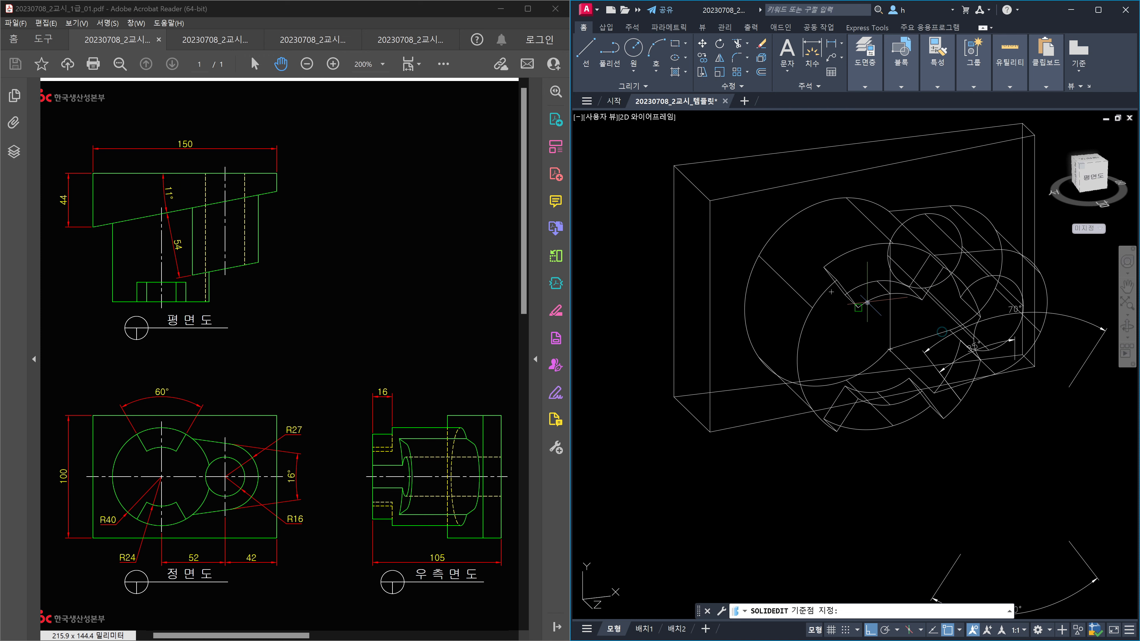
# - Taper the upper notch's side faces along a vertical axis running upward from the large boss's centre
pyautogui.keyDown('shift'); pyautogui.moveTo(902, 325); pyautogui.dragTo(875, 334, button='middle'); pyautogui.keyUp('shift')
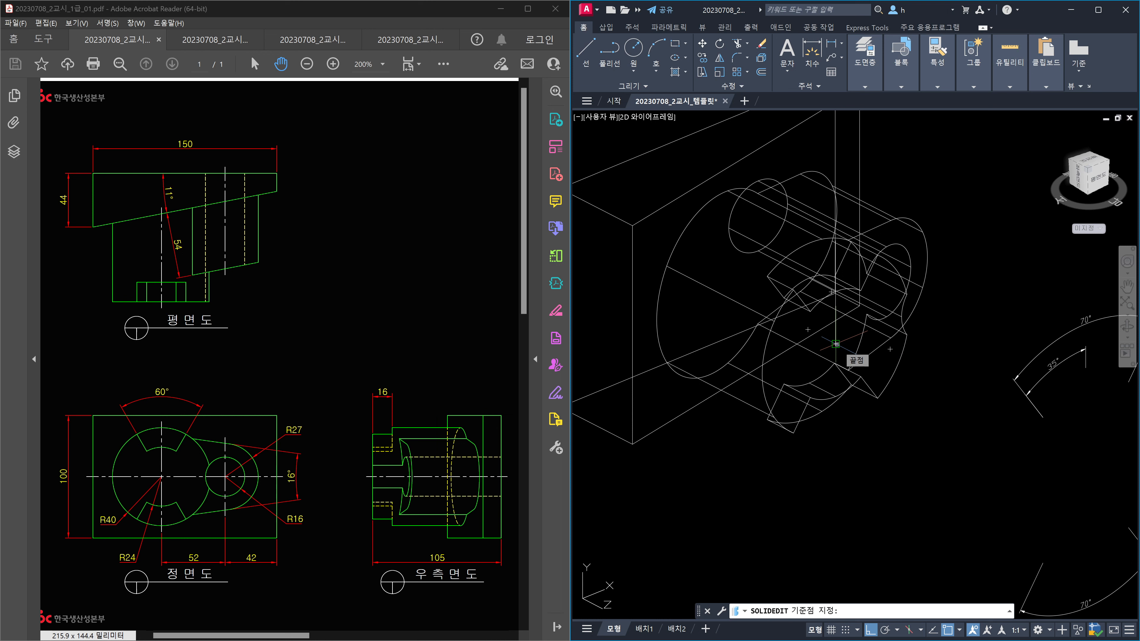
pyautogui.click(835, 344)
pyautogui.scroll(-1, 835, 344)
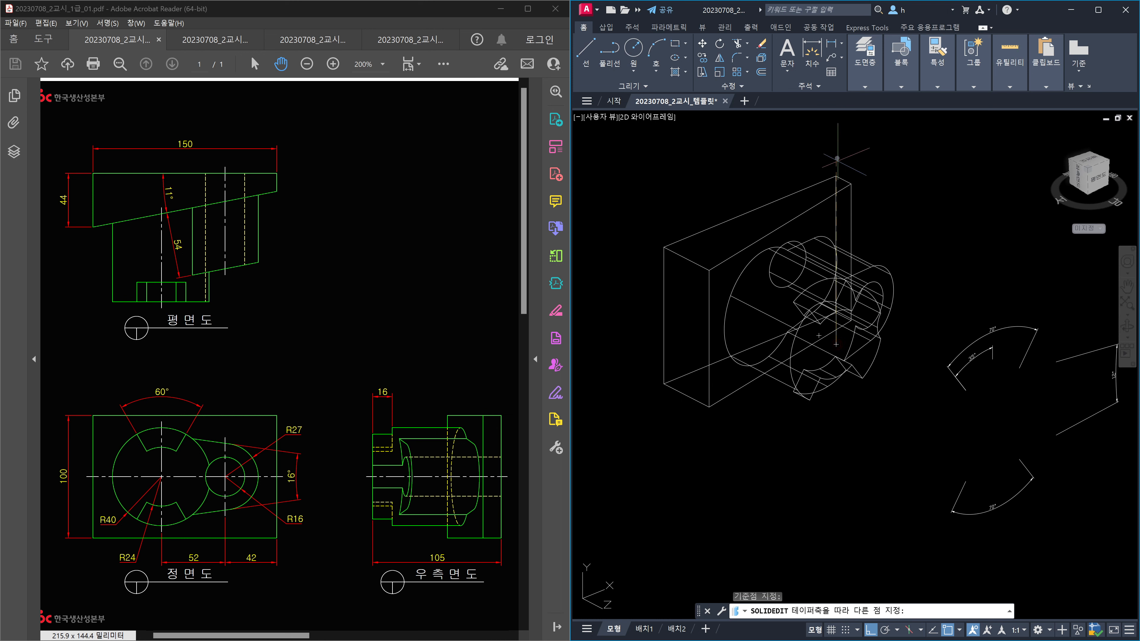
pyautogui.click(832, 138)
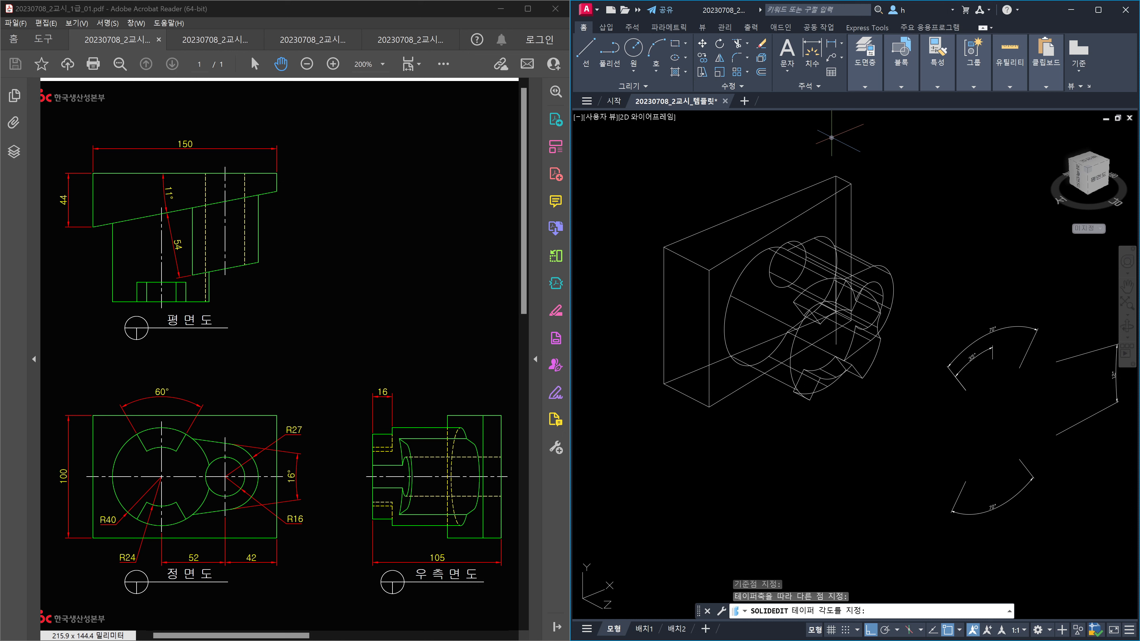
pyautogui.press('Return')
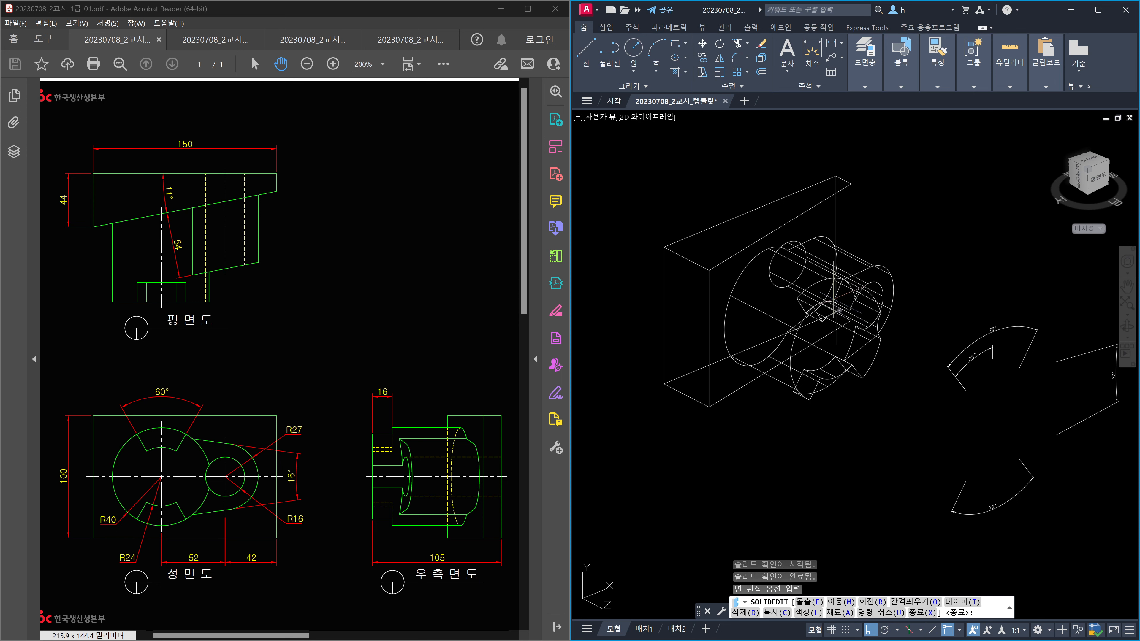
# - Start another face taper and select both side faces of the lower notch
pyautogui.scroll(5, 844, 300)
pyautogui.scroll(-4, 835, 332)
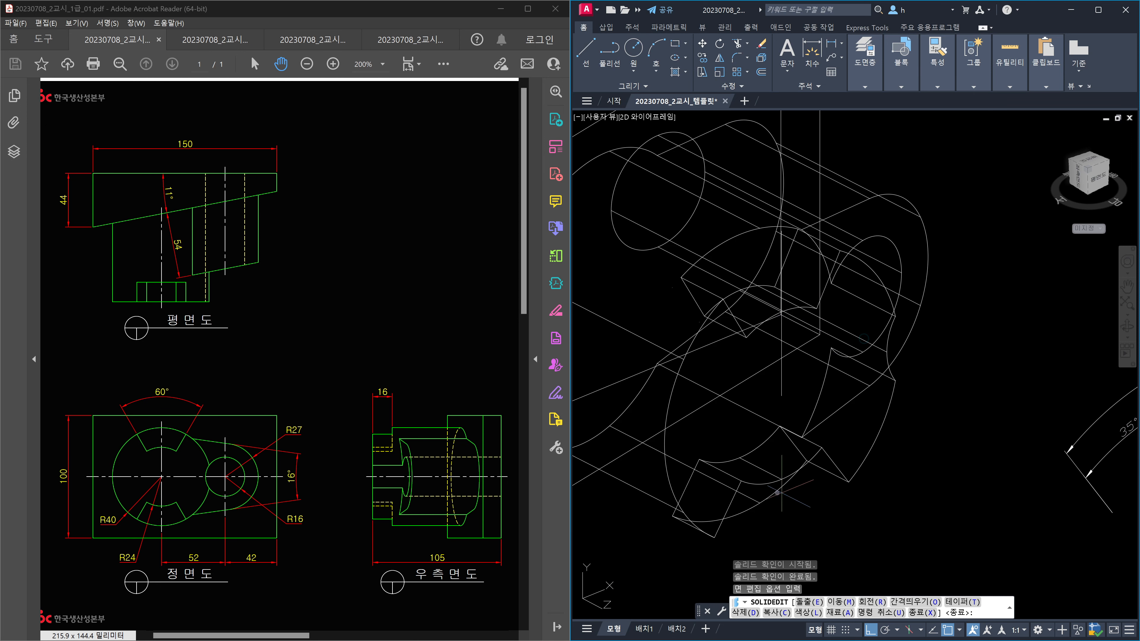
pyautogui.moveTo(858, 449); pyautogui.dragTo(902, 319, button='middle')
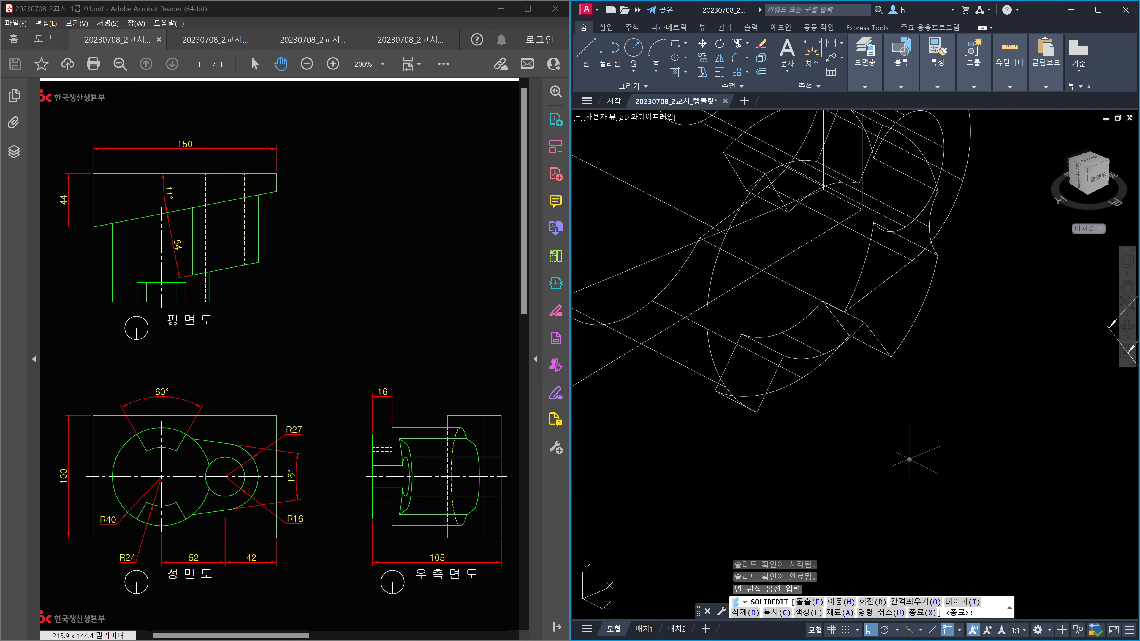
pyautogui.write('t')
pyautogui.press('Return')
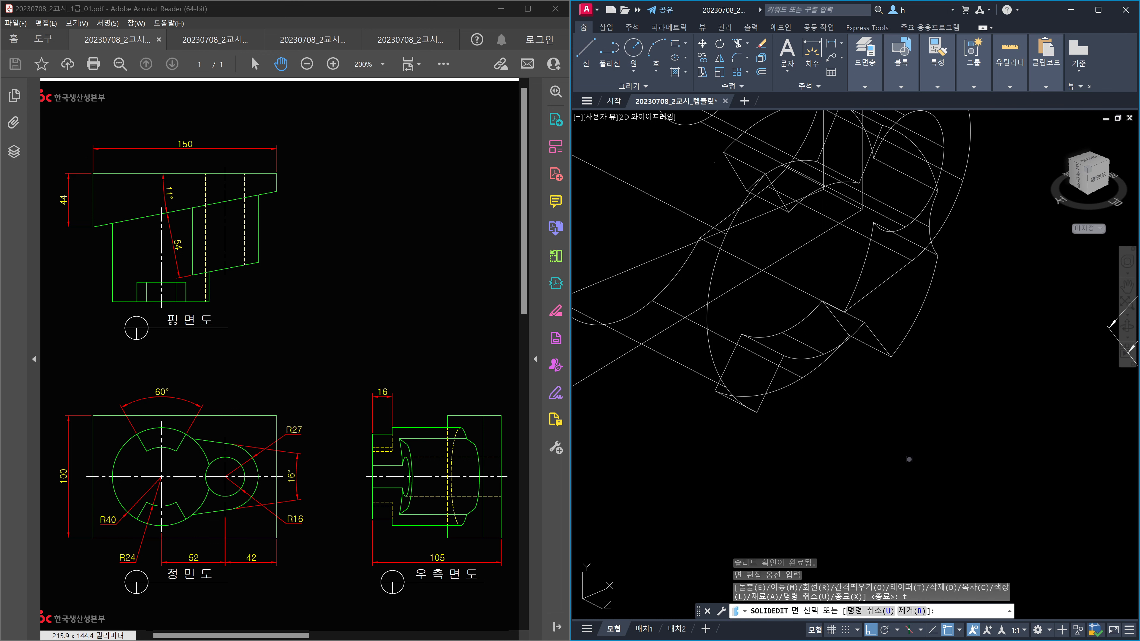
pyautogui.keyDown('shift'); pyautogui.moveTo(905, 436); pyautogui.dragTo(923, 397, button='middle'); pyautogui.keyUp('shift')
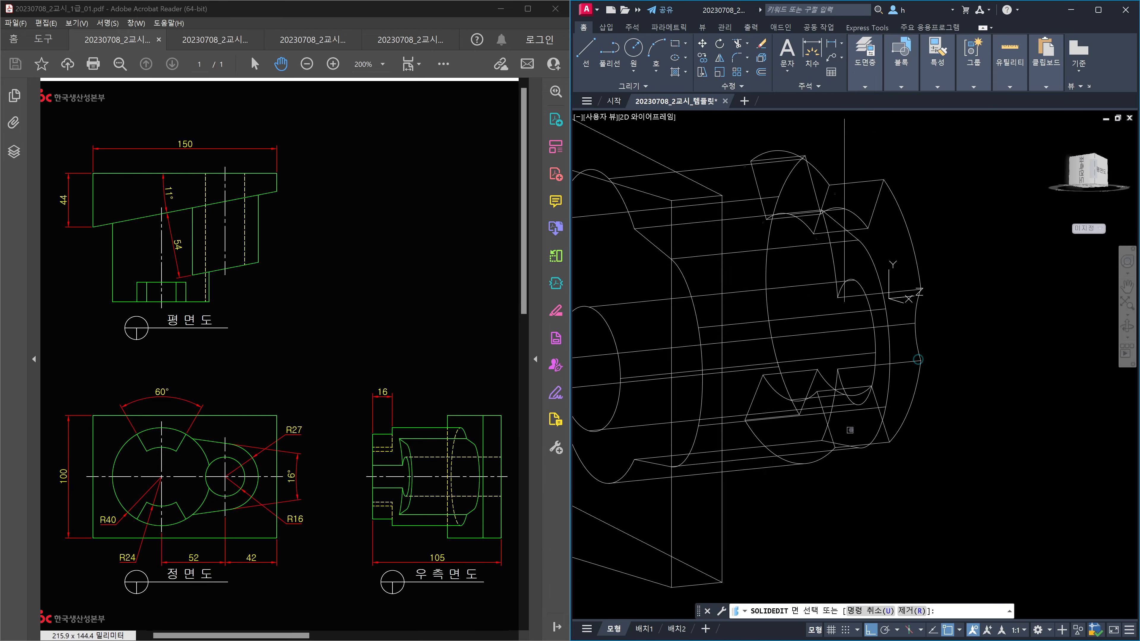
pyautogui.click(850, 430)
pyautogui.keyDown('shift'); pyautogui.moveTo(849, 430); pyautogui.dragTo(716, 458, button='middle'); pyautogui.keyUp('shift')
pyautogui.click(630, 434)
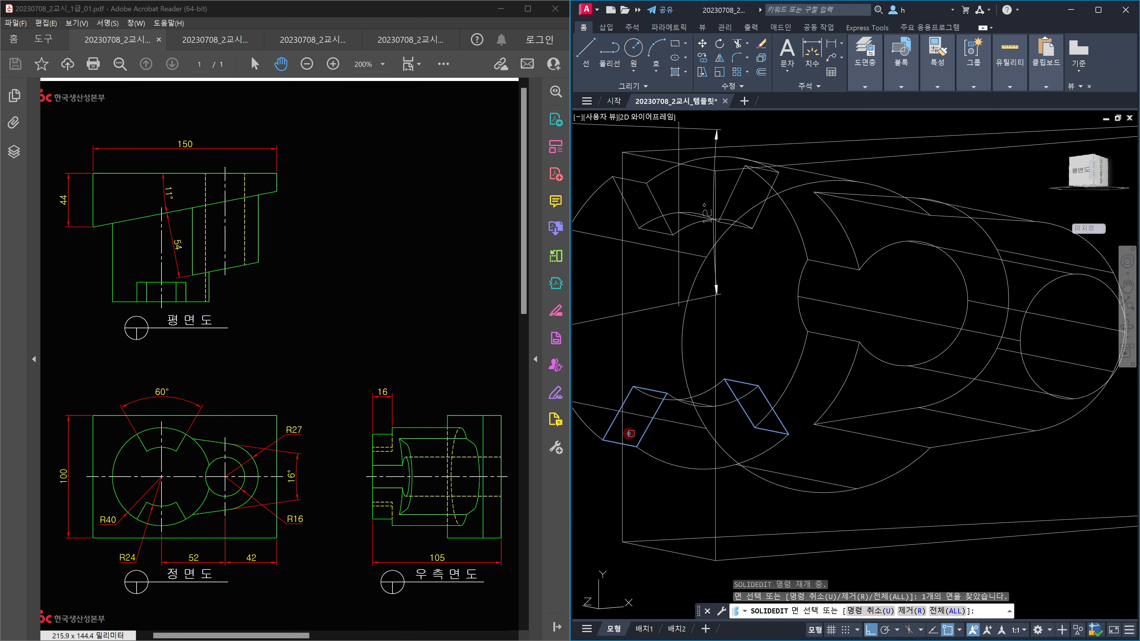
pyautogui.press('Return')
# - Taper the lower notch's side faces by 5° along a vertical axis running upward from the boss's centre
pyautogui.moveTo(761, 403); pyautogui.dragTo(866, 475, button='middle')
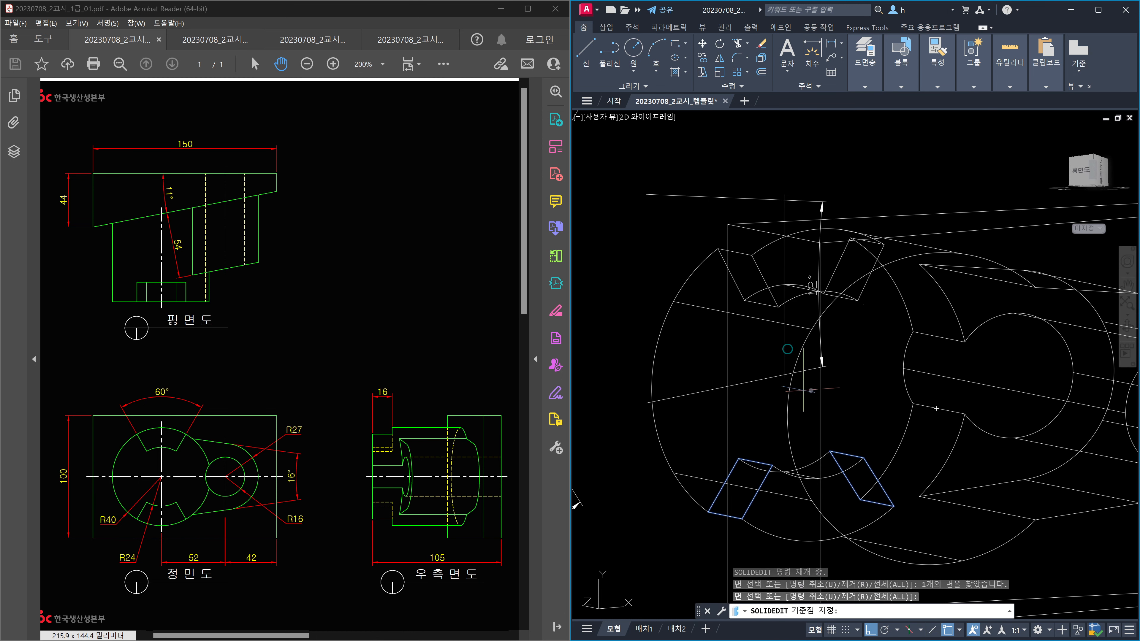
pyautogui.click(784, 378)
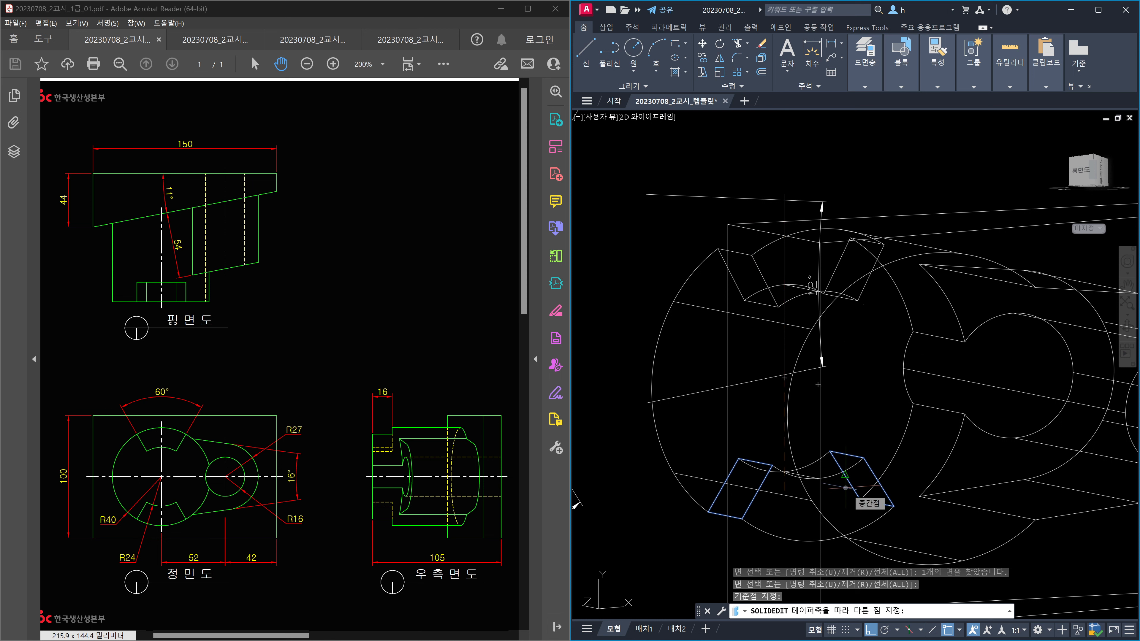
pyautogui.click(793, 137)
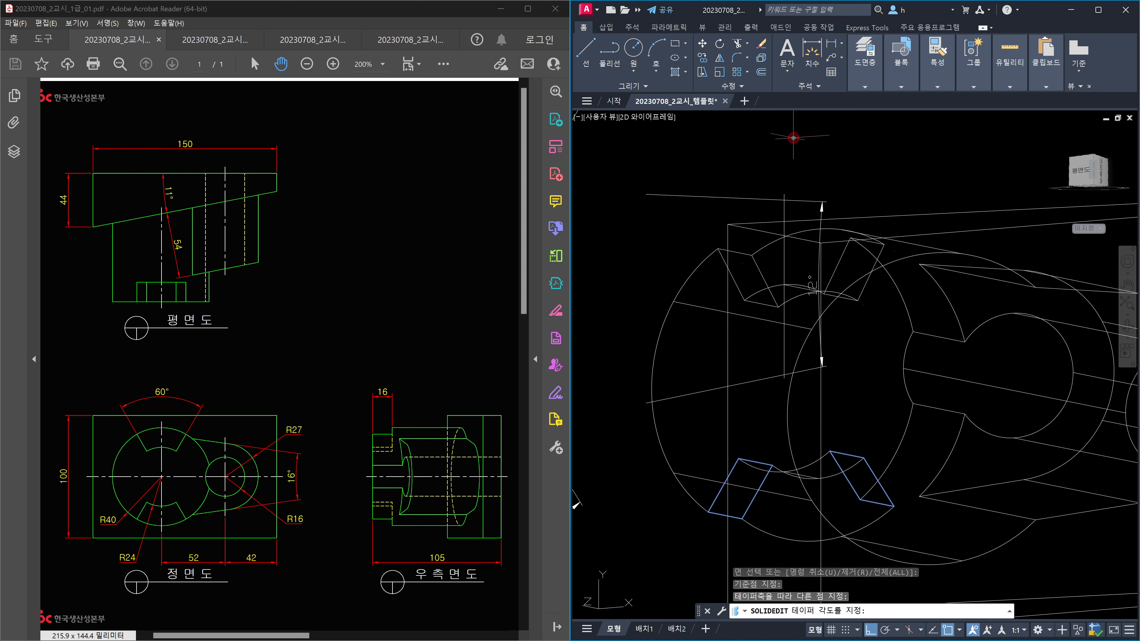
pyautogui.write('5')
pyautogui.press('Return')
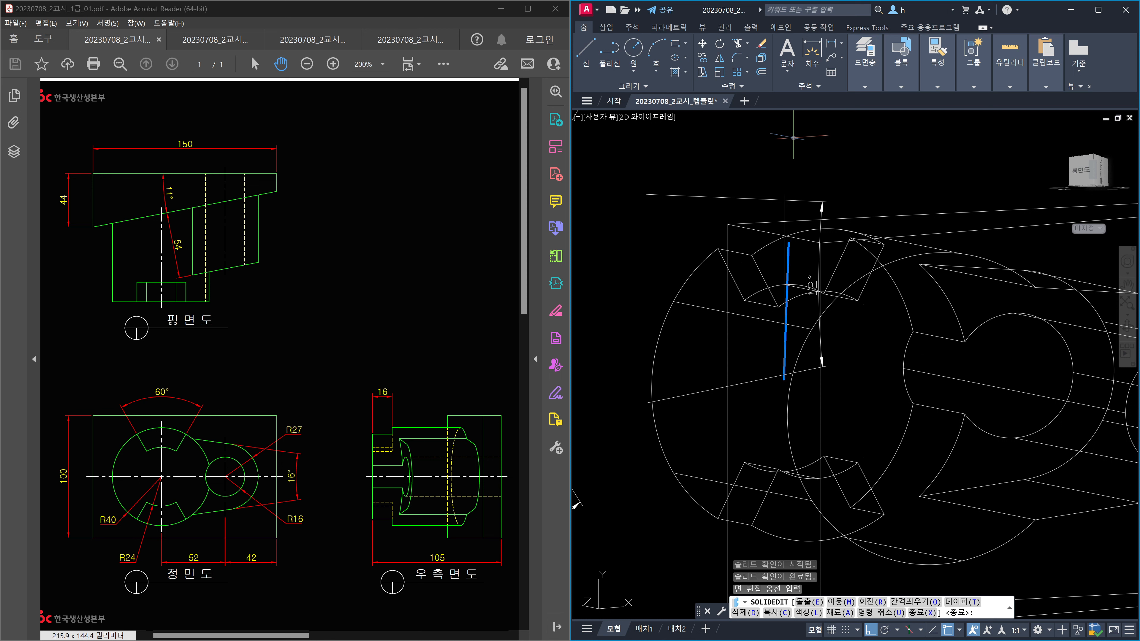
pyautogui.moveTo(792, 365); pyautogui.dragTo(794, 380)
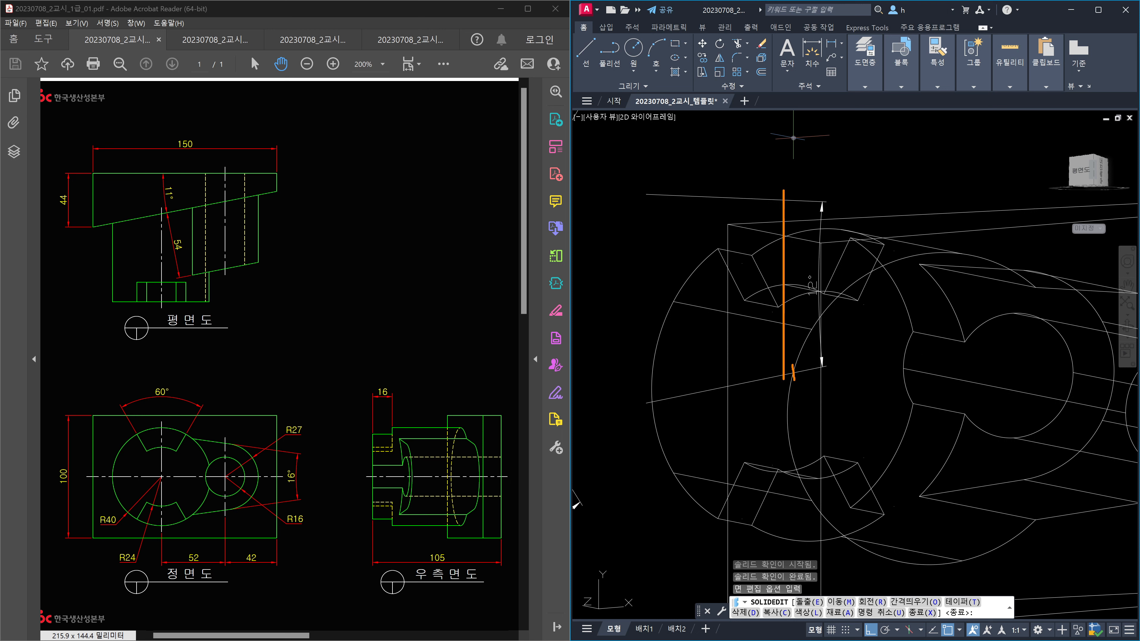
pyautogui.moveTo(807, 180); pyautogui.dragTo(849, 193)
pyautogui.moveTo(785, 382); pyautogui.dragTo(784, 370)
pyautogui.moveTo(608, 405); pyautogui.dragTo(1029, 325)
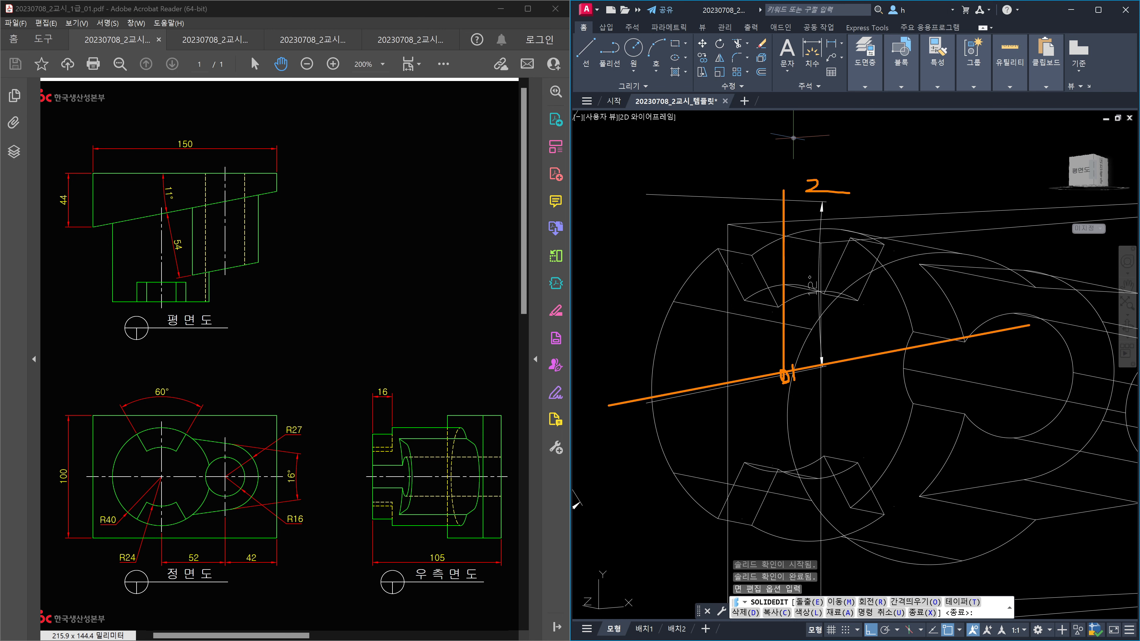
pyautogui.moveTo(582, 318)
pyautogui.mouseDown()
pyautogui.moveTo(846, 260)
pyautogui.moveTo(1139, 365)
pyautogui.mouseUp()
pyautogui.moveTo(561, 334)
pyautogui.mouseDown()
pyautogui.moveTo(814, 439)
pyautogui.moveTo(1086, 369)
pyautogui.mouseUp()
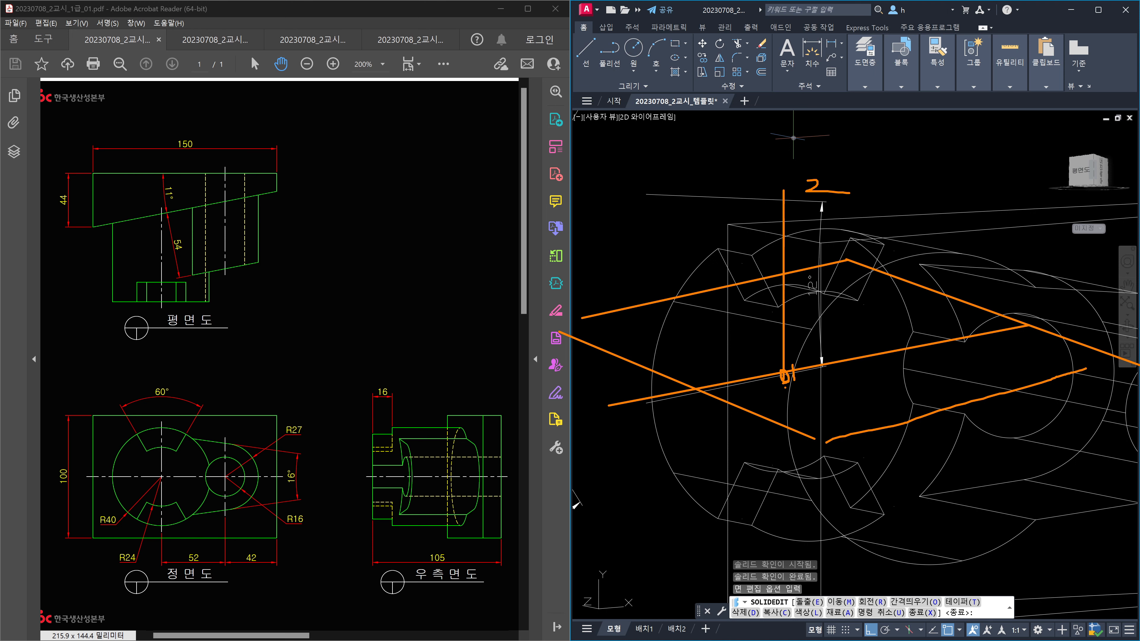
pyautogui.moveTo(797, 381)
pyautogui.mouseDown()
pyautogui.moveTo(768, 382)
pyautogui.moveTo(793, 378)
pyautogui.mouseUp()
pyautogui.moveTo(780, 363)
pyautogui.mouseDown()
pyautogui.moveTo(796, 200)
pyautogui.moveTo(768, 220)
pyautogui.mouseUp()
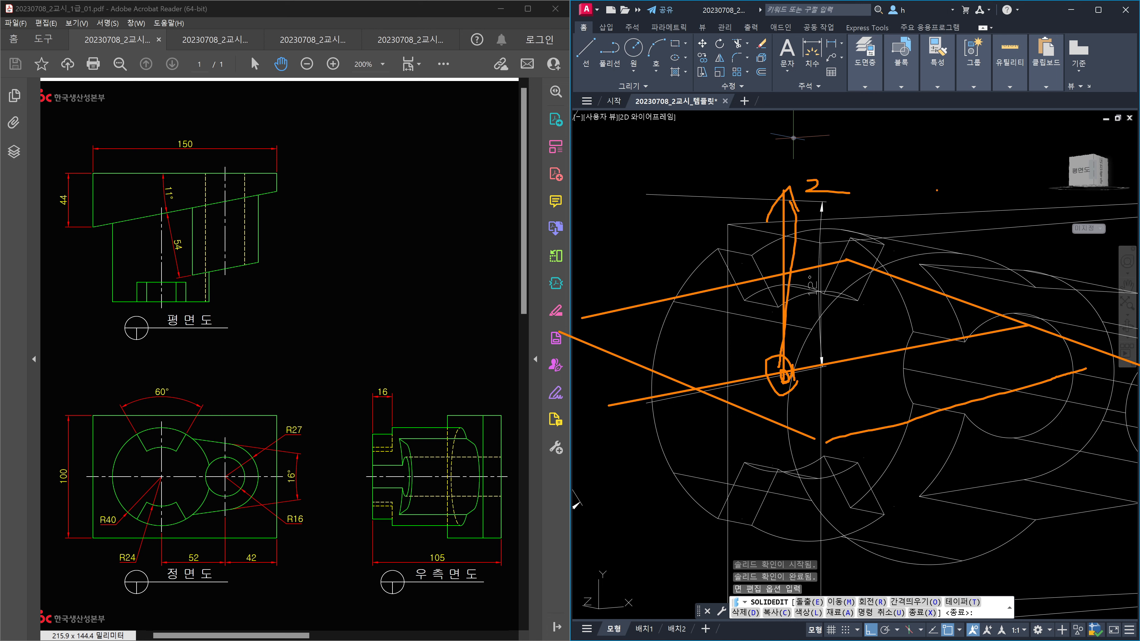
pyautogui.moveTo(928, 186)
pyautogui.mouseDown()
pyautogui.moveTo(952, 185)
pyautogui.moveTo(944, 232)
pyautogui.mouseUp()
pyautogui.moveTo(785, 385)
pyautogui.mouseDown()
pyautogui.moveTo(786, 555)
pyautogui.moveTo(770, 540)
pyautogui.moveTo(801, 534)
pyautogui.mouseUp()
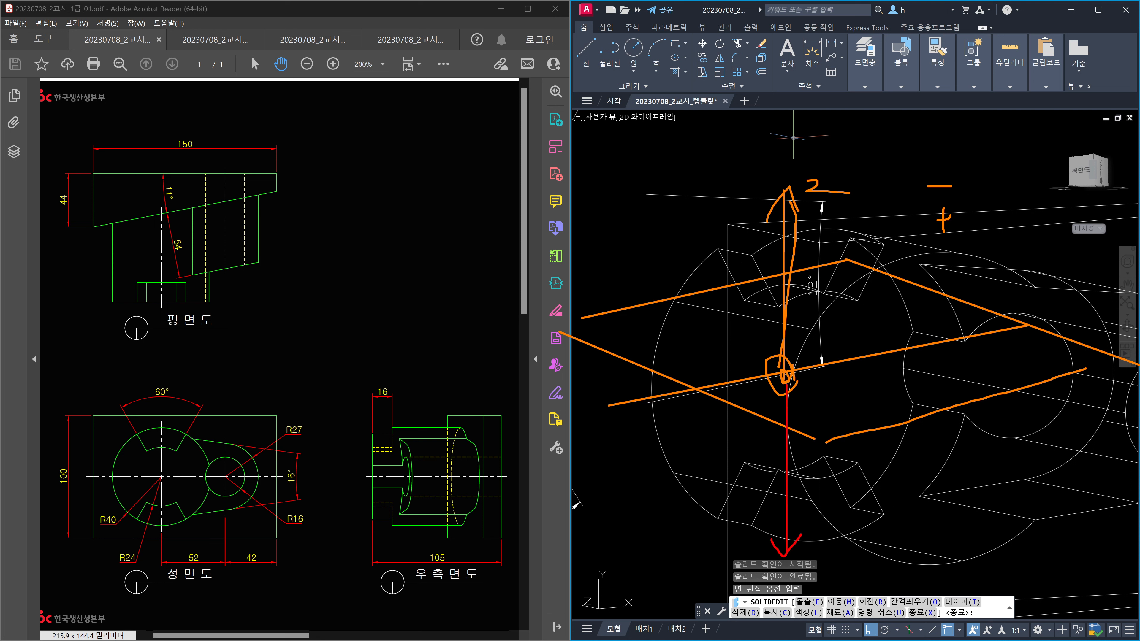
pyautogui.moveTo(941, 443)
pyautogui.mouseDown()
pyautogui.moveTo(964, 442)
pyautogui.moveTo(951, 457)
pyautogui.moveTo(961, 472)
pyautogui.mouseUp()
pyautogui.press('Escape')
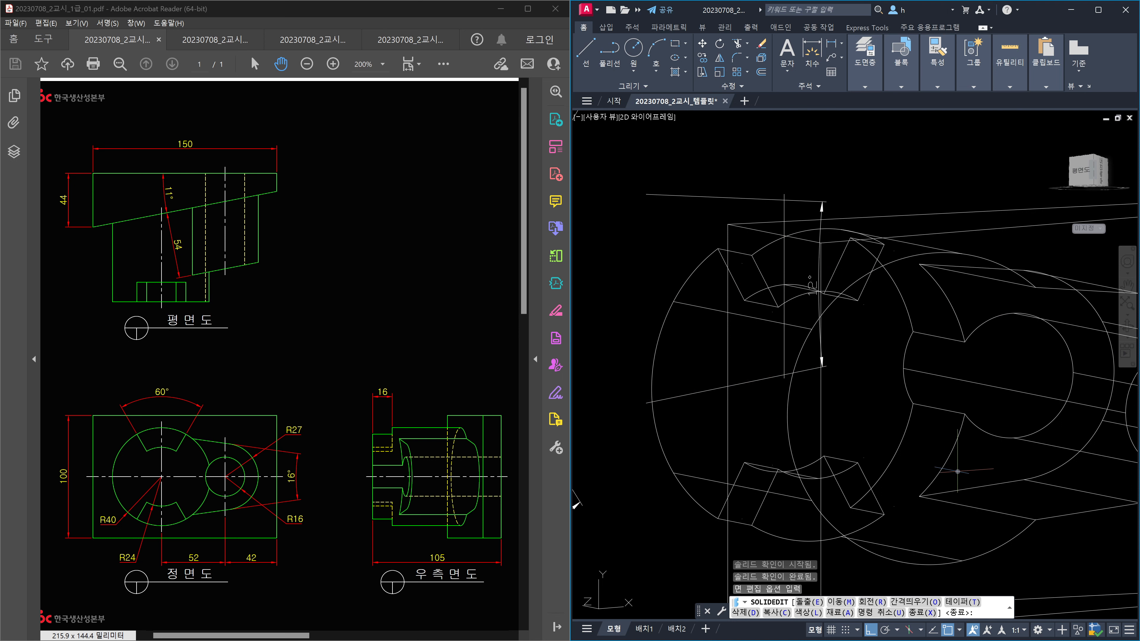
# - End the face editing, switch to the front view and delete the large 120° angular dimension
pyautogui.press('Escape')
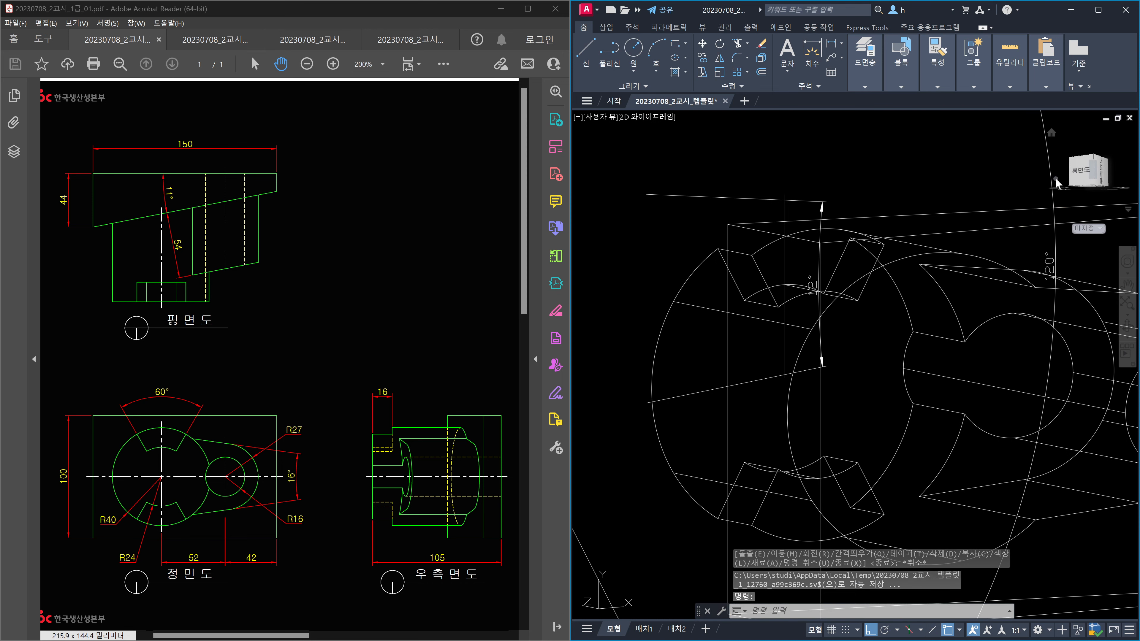
pyautogui.click(1083, 178)
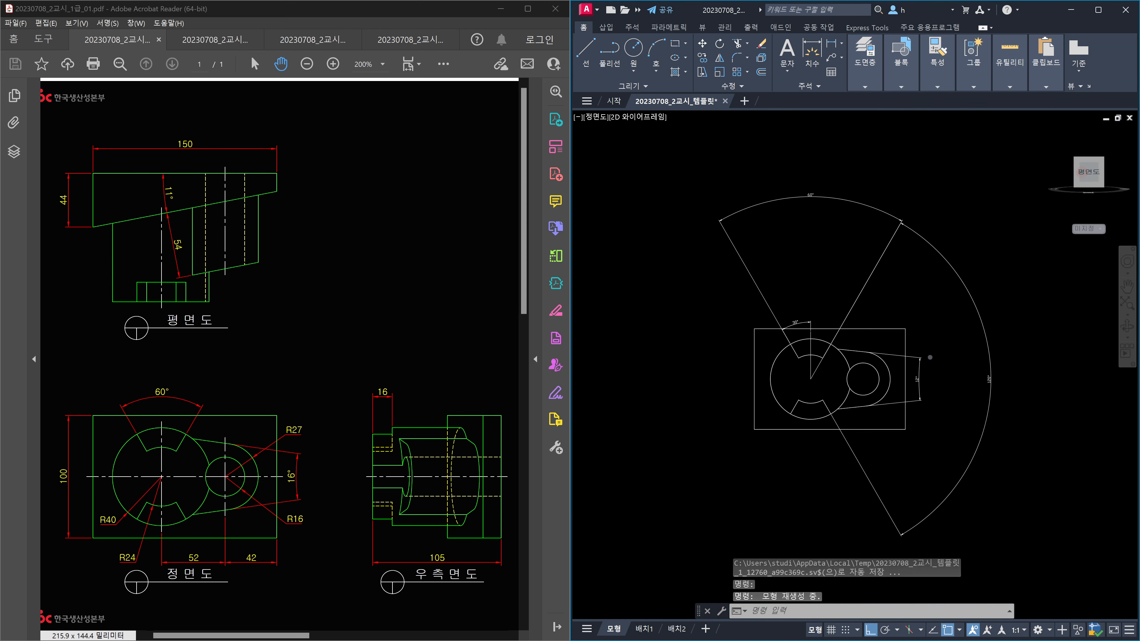
pyautogui.scroll(2, 933, 358)
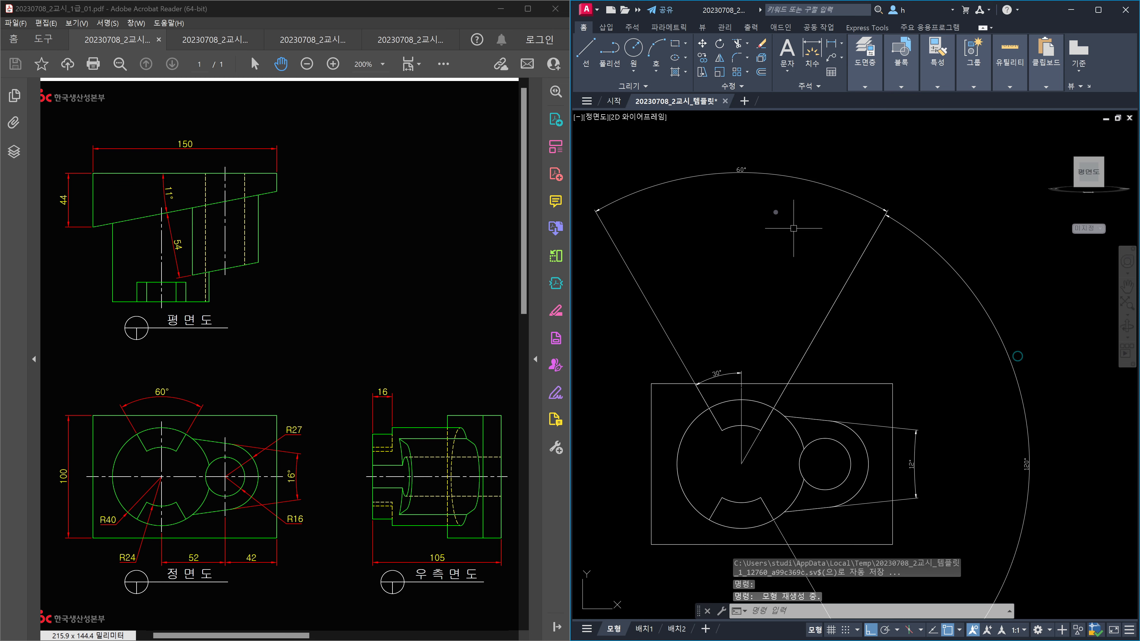
pyautogui.scroll(4, 741, 175)
pyautogui.scroll(-5, 831, 248)
pyautogui.moveTo(900, 362); pyautogui.dragTo(825, 285, button='middle')
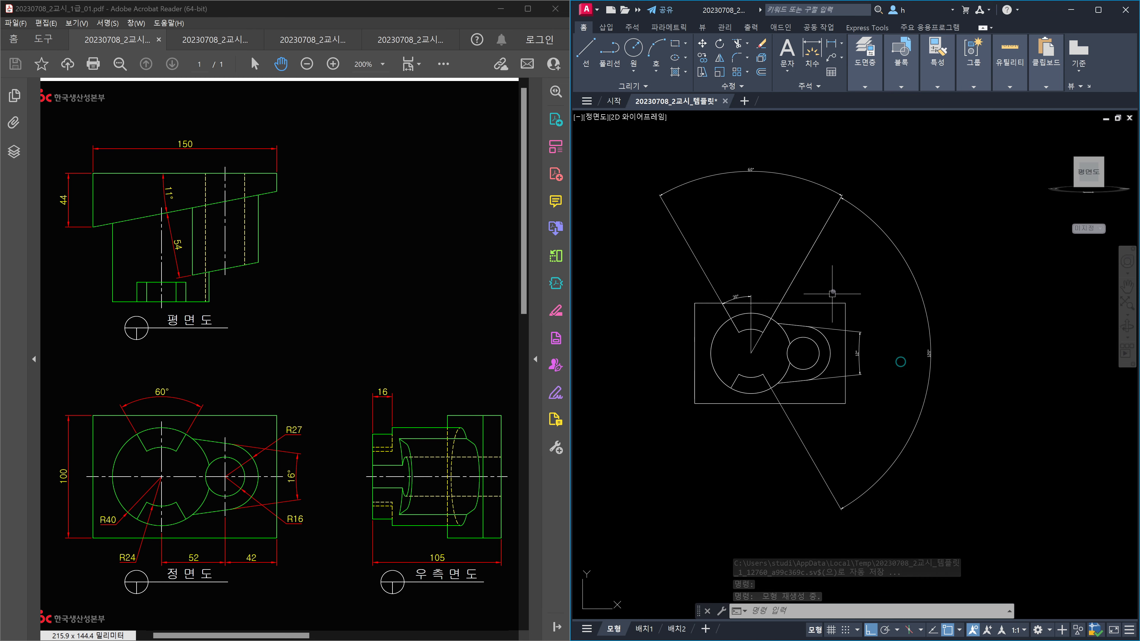
pyautogui.scroll(5, 847, 300)
pyautogui.scroll(-5, 1031, 458)
pyautogui.moveTo(1030, 460); pyautogui.dragTo(945, 419, button='middle')
pyautogui.click(978, 437)
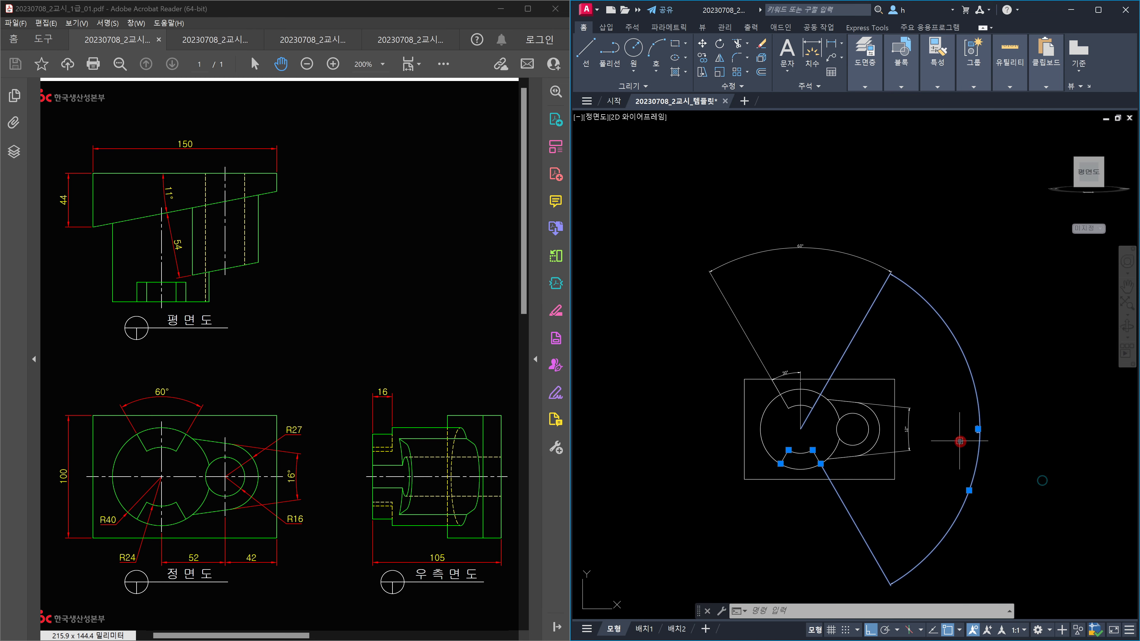
pyautogui.press('Delete')
# - Add an angular dimension between the lower notch's two side edges, placed below the part
pyautogui.write('DAN')
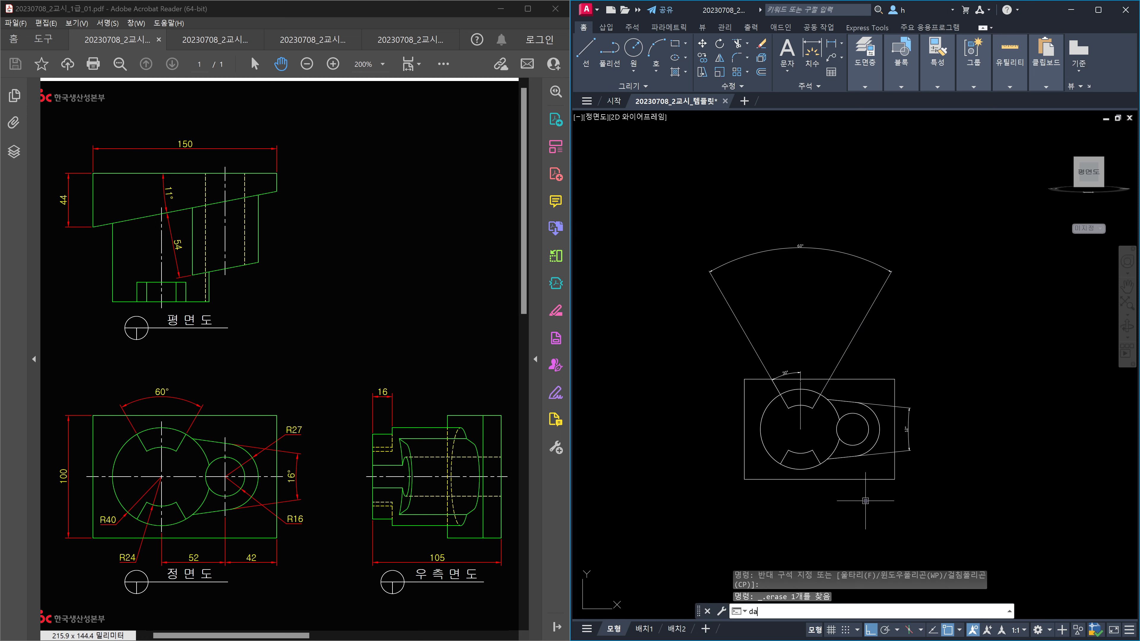
pyautogui.press('Return')
pyautogui.scroll(4, 789, 462)
pyautogui.click(790, 467)
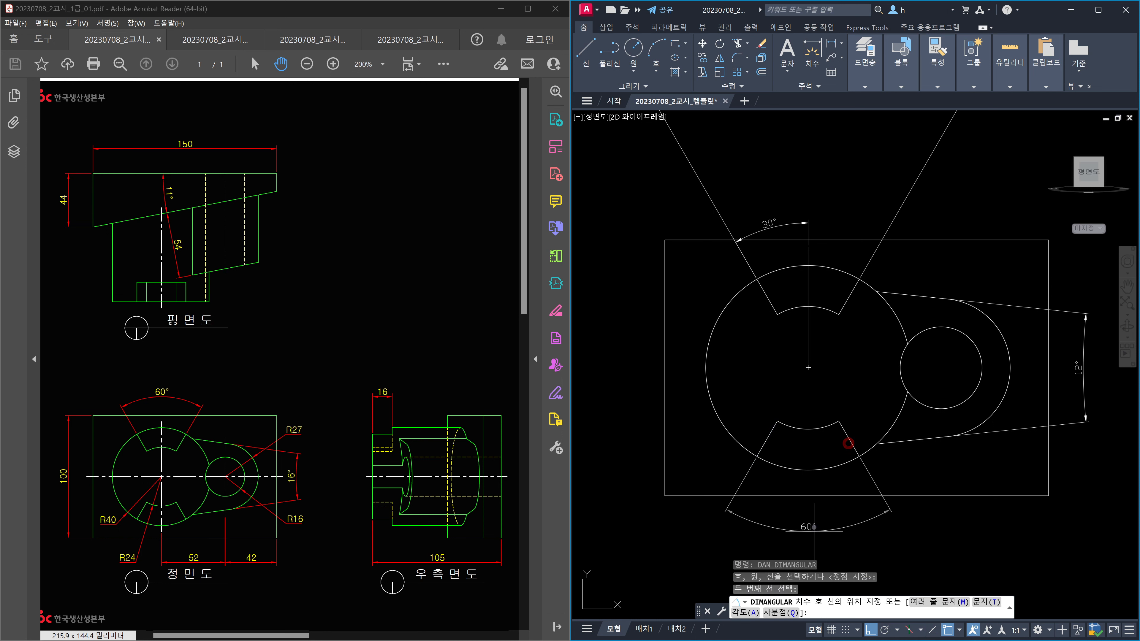
pyautogui.click(883, 533)
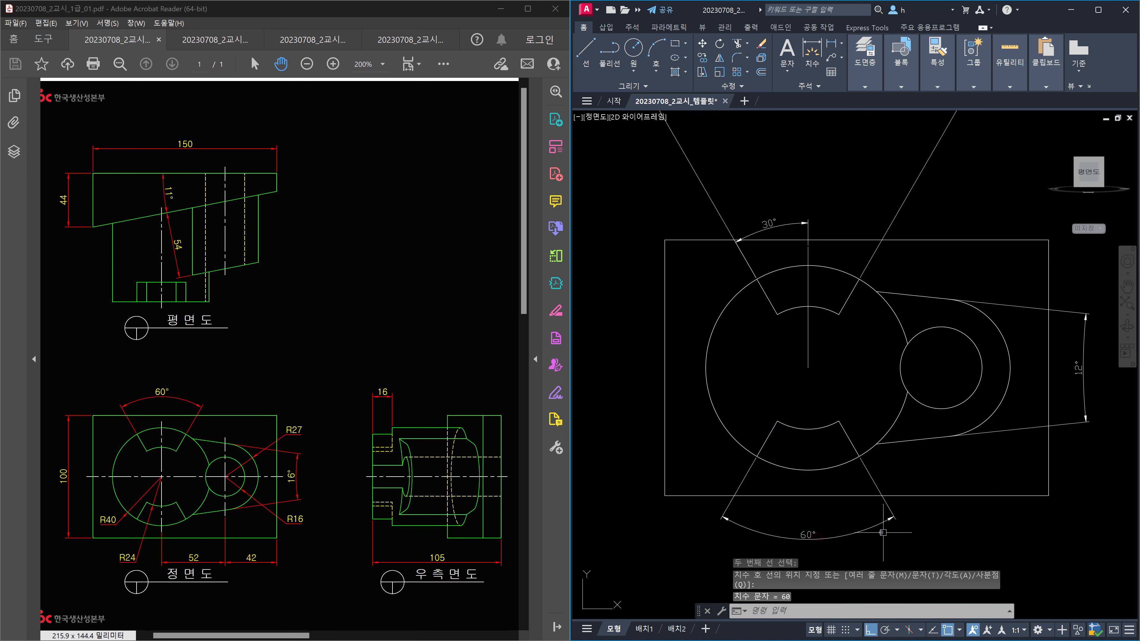
# - Undo the lower notch's new angular dimension, the deletion of the 120° dimension and the switch to the front view
pyautogui.hotkey('ctrl', 'z')
pyautogui.hotkey('ctrl', 'z')
pyautogui.hotkey('ctrl', 'z')
pyautogui.hotkey('ctrl', 'z')
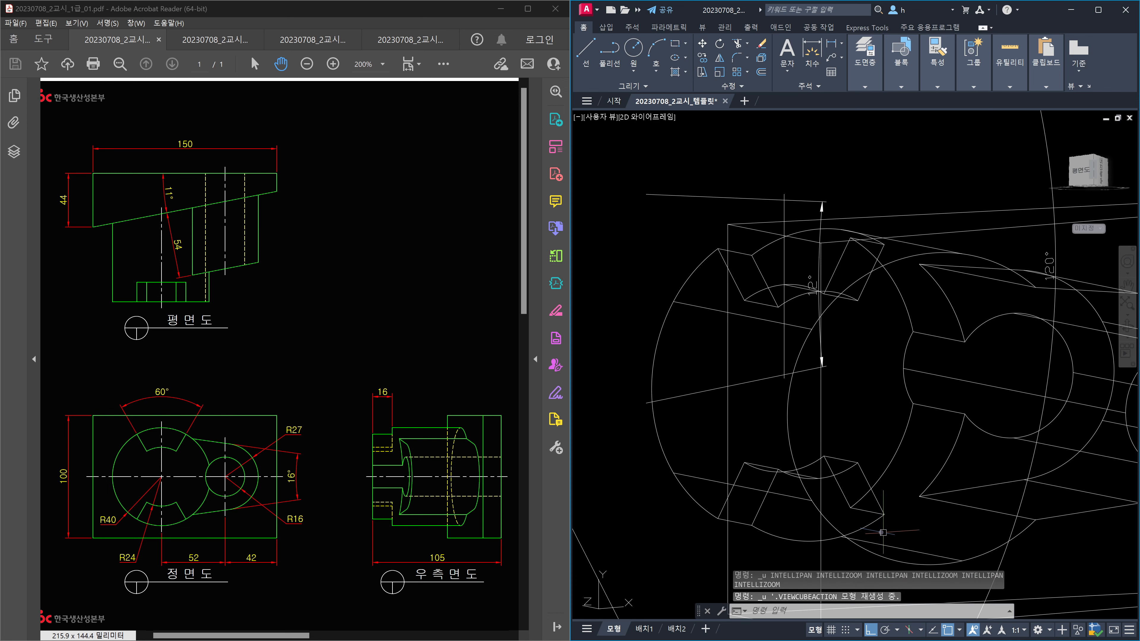
# - Undo the solid face taper edit and check the part from the front
pyautogui.hotkey('ctrl', 'z')
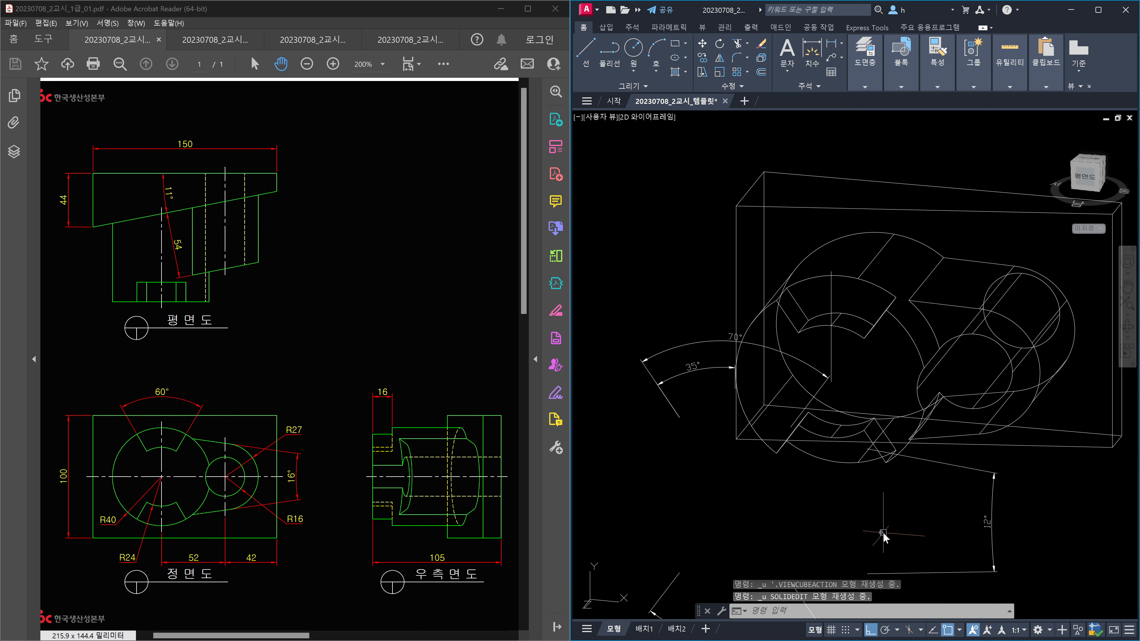
pyautogui.moveTo(951, 531); pyautogui.dragTo(854, 423, button='middle')
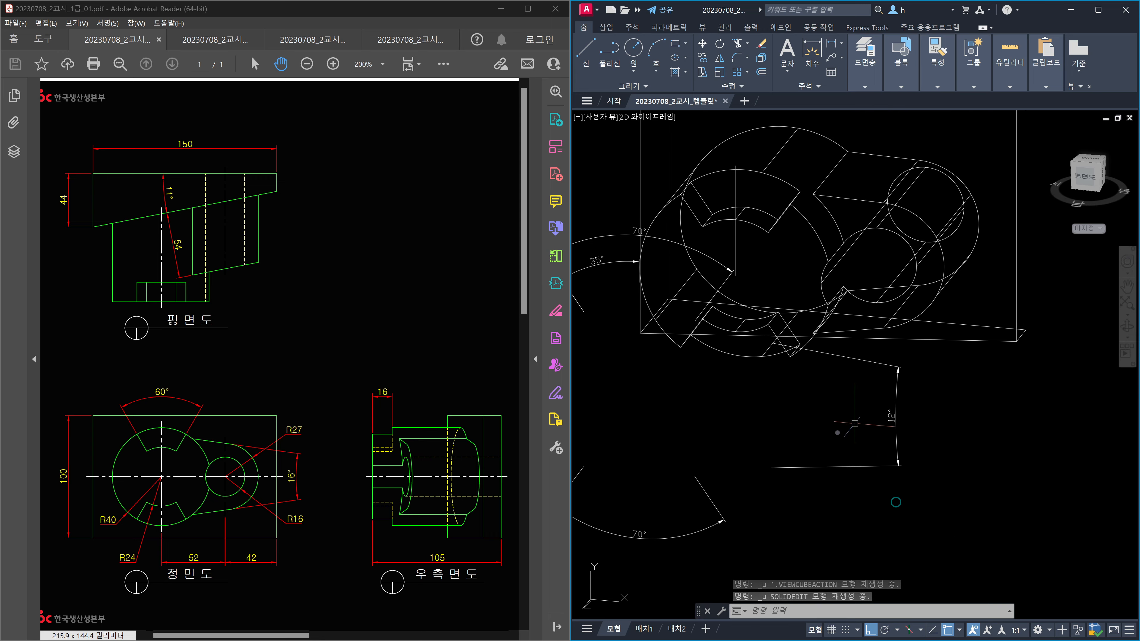
pyautogui.click(1085, 176)
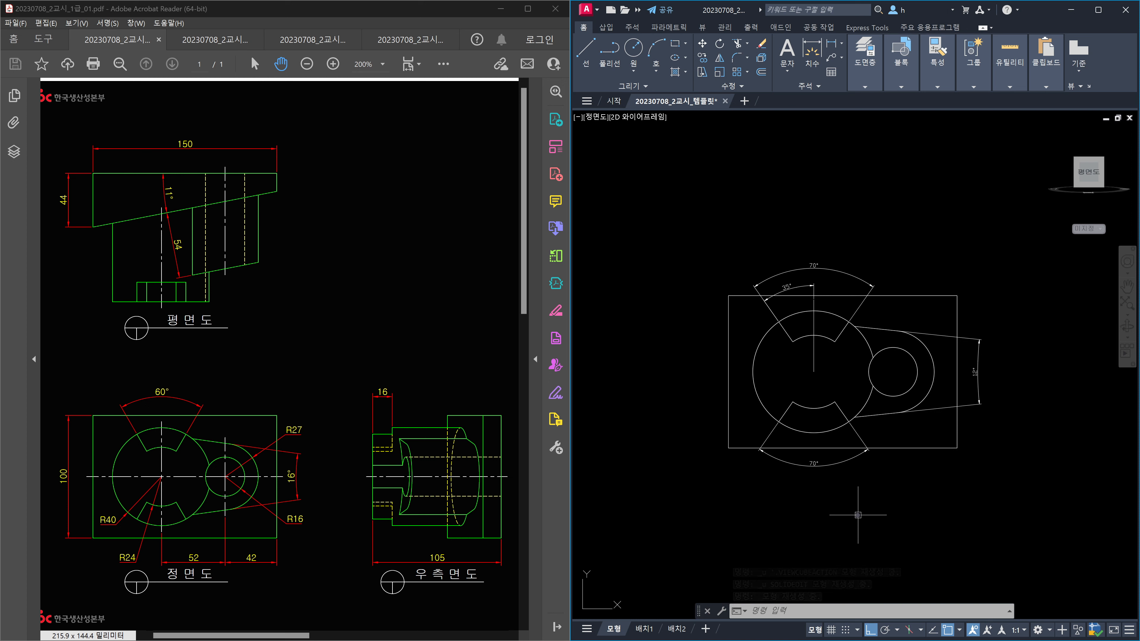
pyautogui.keyDown('shift'); pyautogui.moveTo(857, 515); pyautogui.dragTo(873, 494, button='middle'); pyautogui.keyUp('shift')
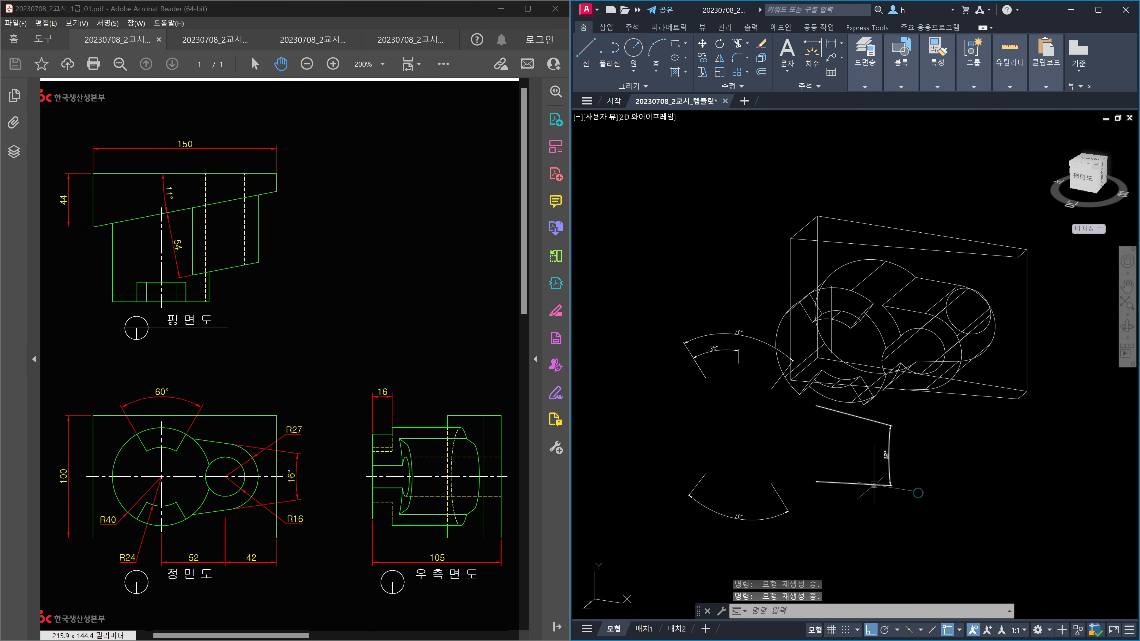
# - Start a solid face rotation and select the upper notch's left side face and the lower notch's right side face
pyautogui.write('solidedit')
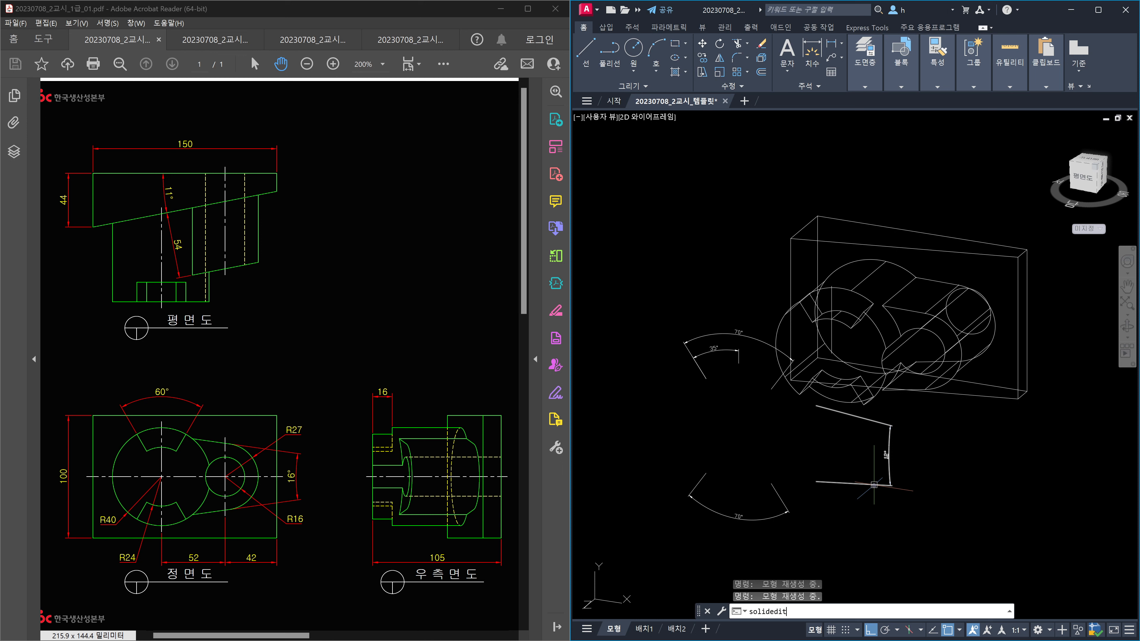
pyautogui.press('Return')
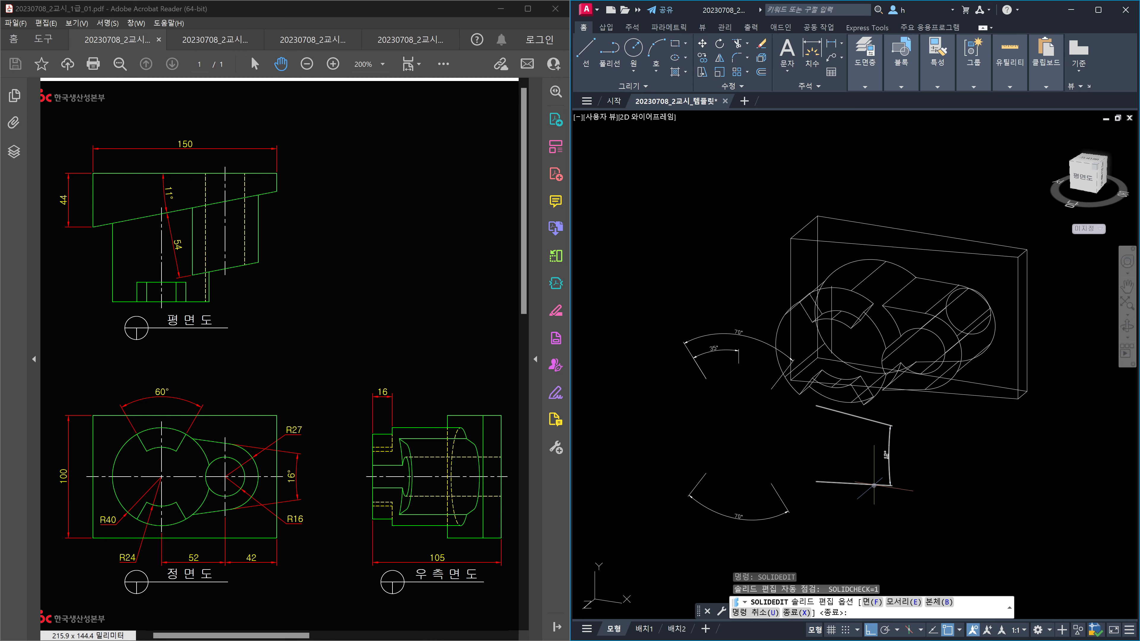
pyautogui.write('f')
pyautogui.press('Return')
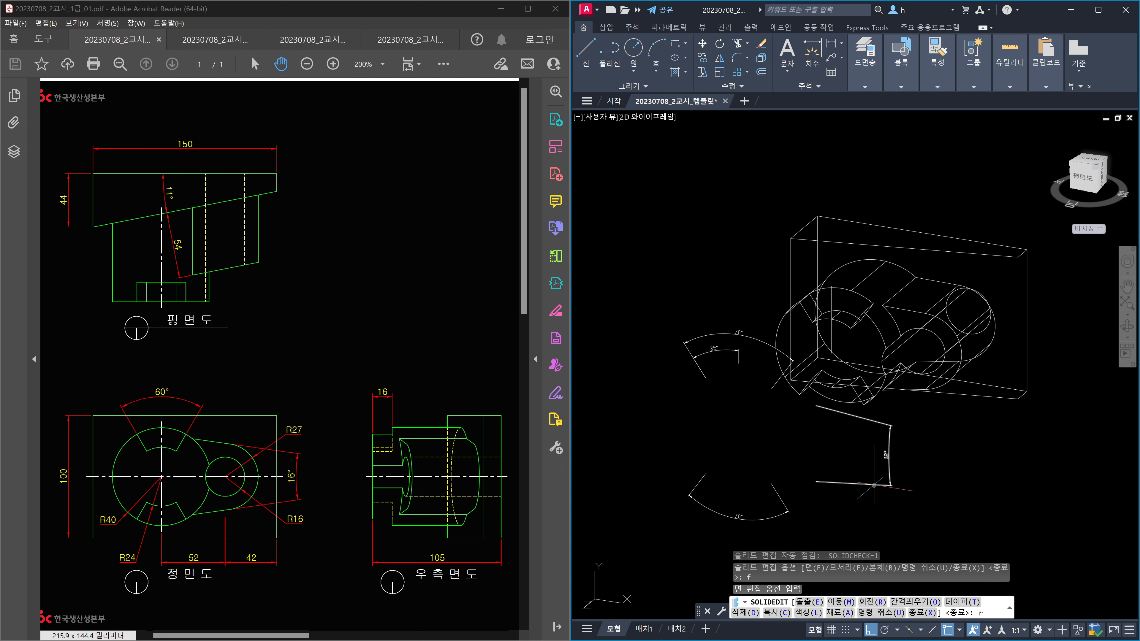
pyautogui.press('Return')
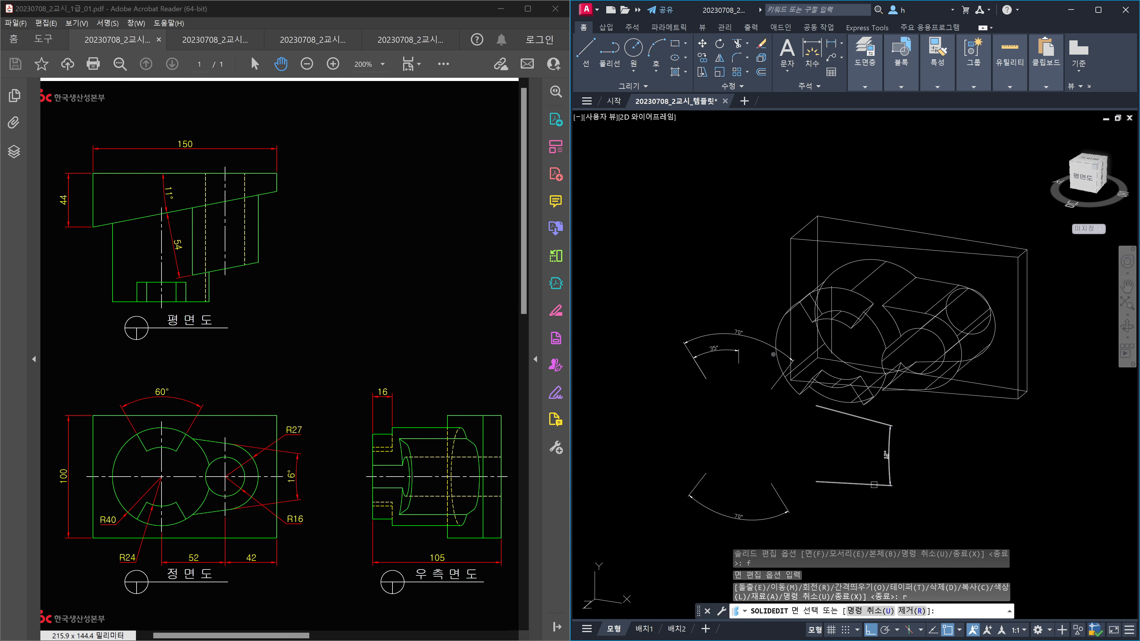
pyautogui.scroll(5, 808, 314)
pyautogui.click(827, 258)
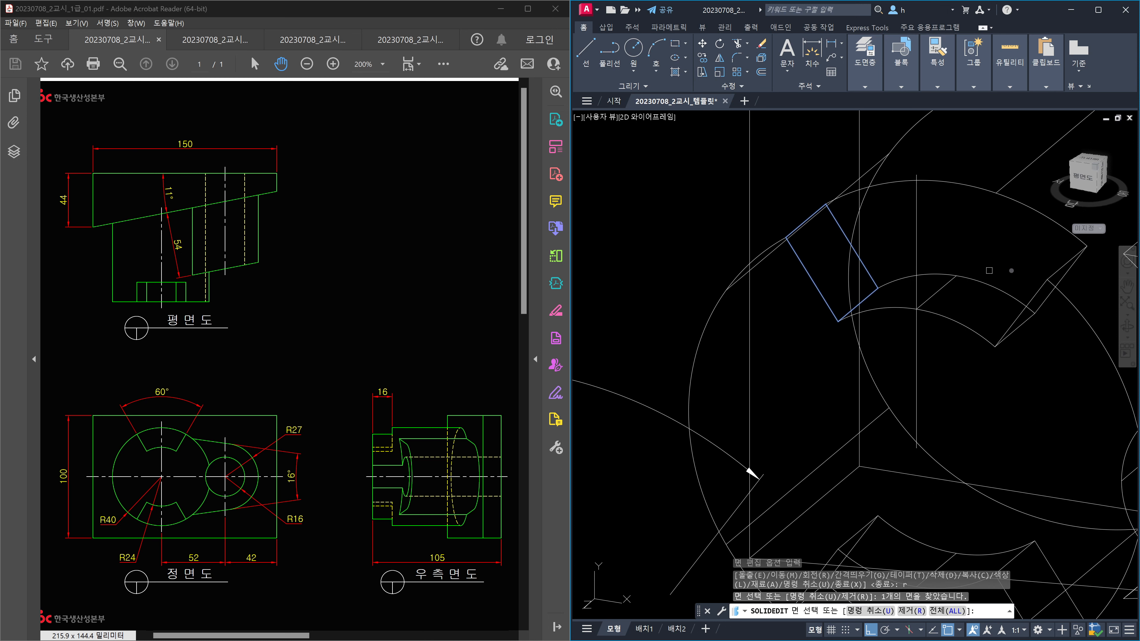
pyautogui.scroll(-3, 1044, 372)
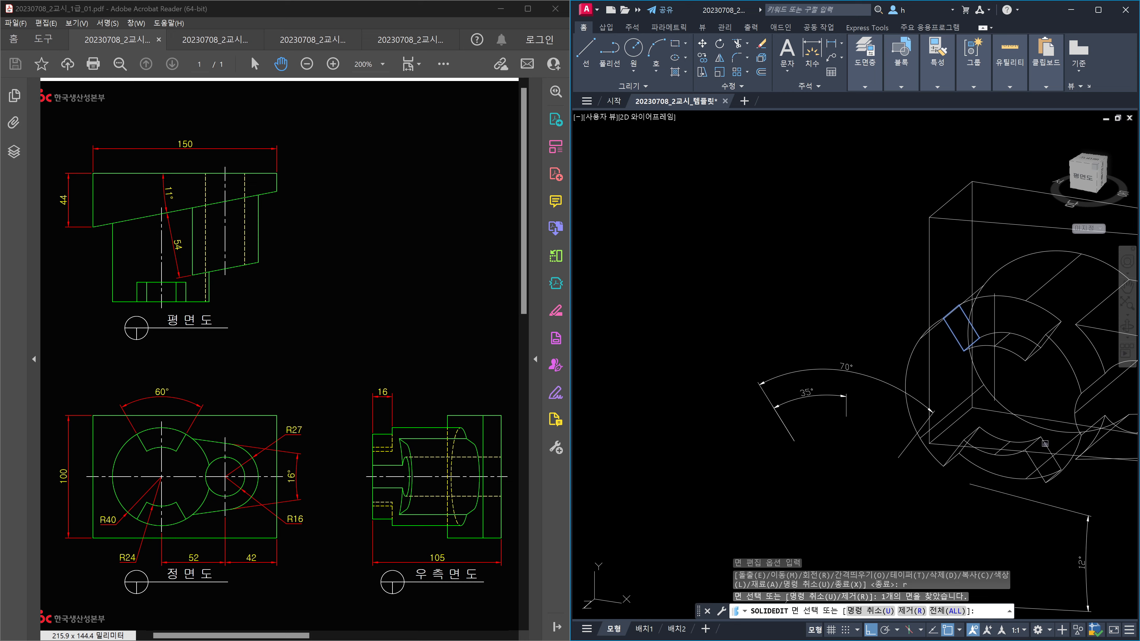
pyautogui.moveTo(1047, 468)
pyautogui.keyDown('shift'); pyautogui.mouseDown(button='middle')
pyautogui.moveTo(1086, 432)
pyautogui.moveTo(948, 405)
pyautogui.mouseUp(button='middle'); pyautogui.keyUp('shift')
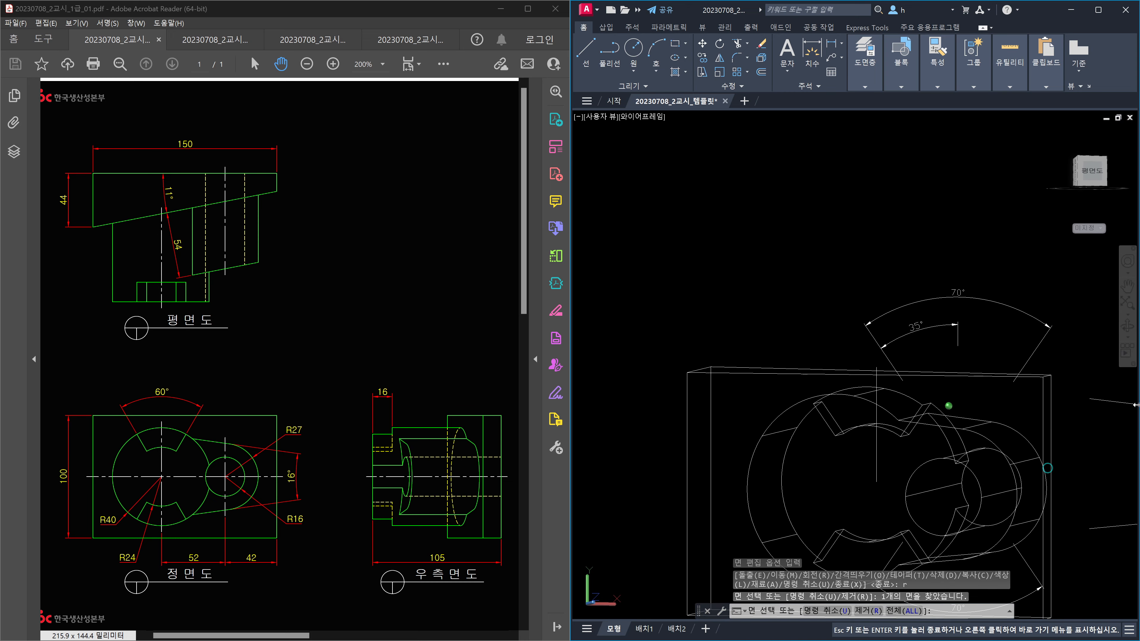
pyautogui.keyDown('shift'); pyautogui.moveTo(947, 496); pyautogui.dragTo(967, 432, button='middle'); pyautogui.keyUp('shift')
pyautogui.click(967, 441)
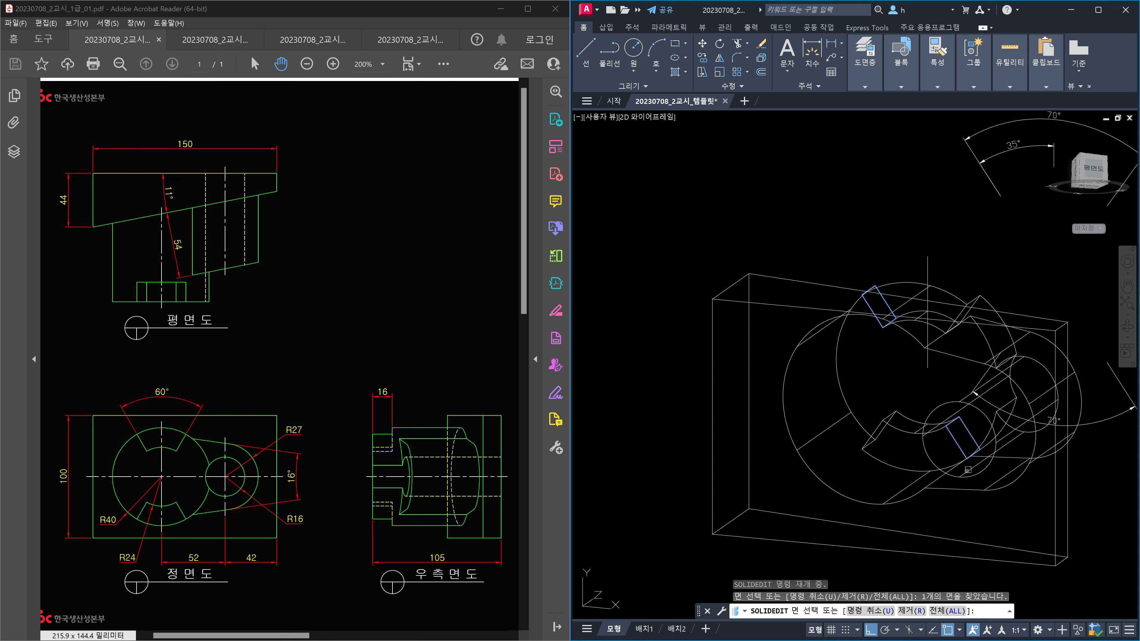
# - Confirm the face selection and start the rotation axis at the boss's centre, on the lower end of the vertical line
pyautogui.press('Return')
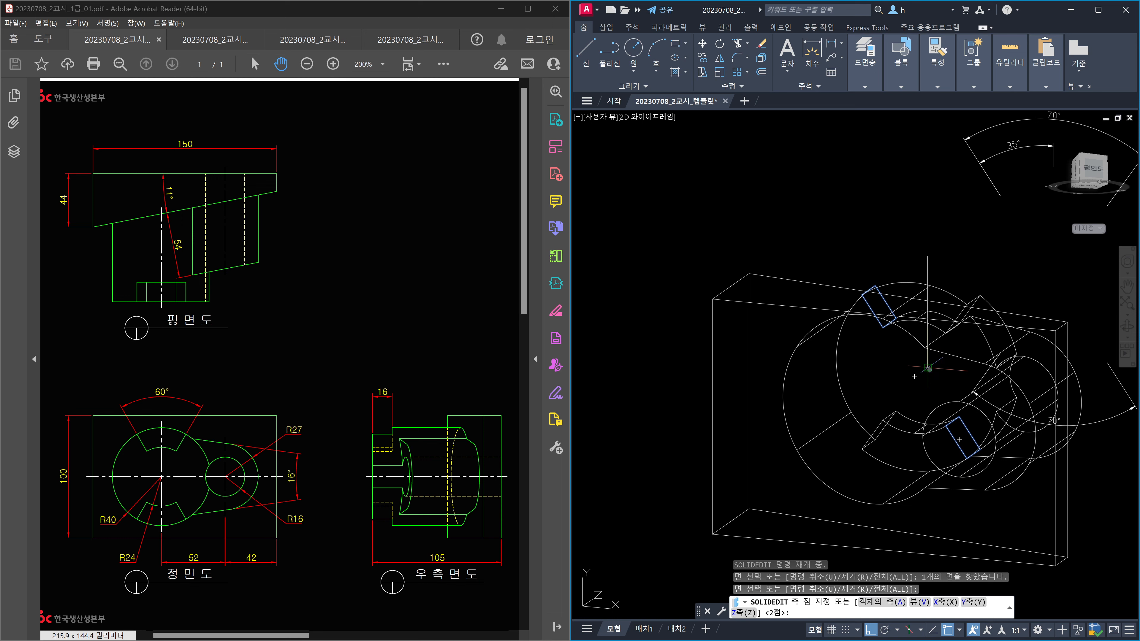
pyautogui.click(927, 367)
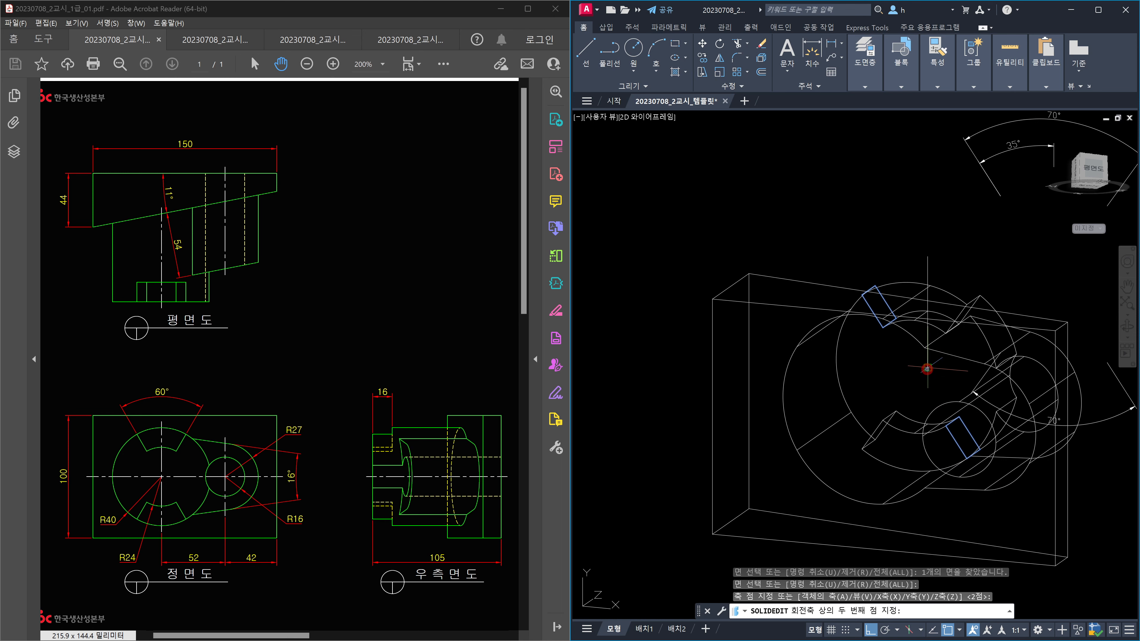
pyautogui.moveTo(927, 367); pyautogui.dragTo(939, 420, button='middle')
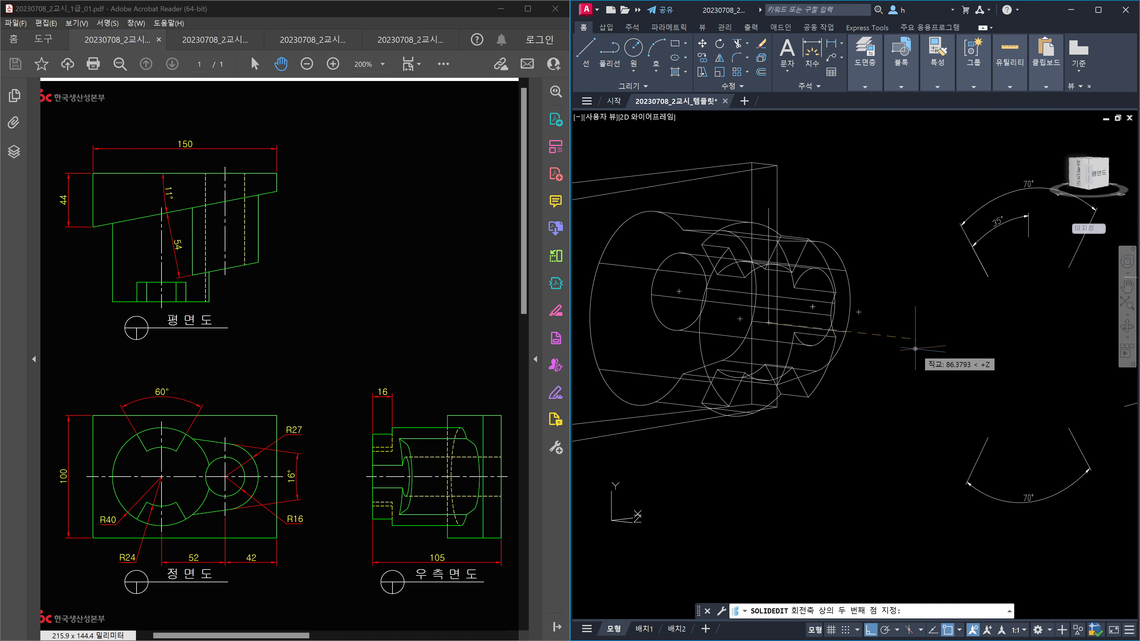
pyautogui.keyDown('shift'); pyautogui.moveTo(911, 355); pyautogui.dragTo(909, 358, button='middle'); pyautogui.keyUp('shift')
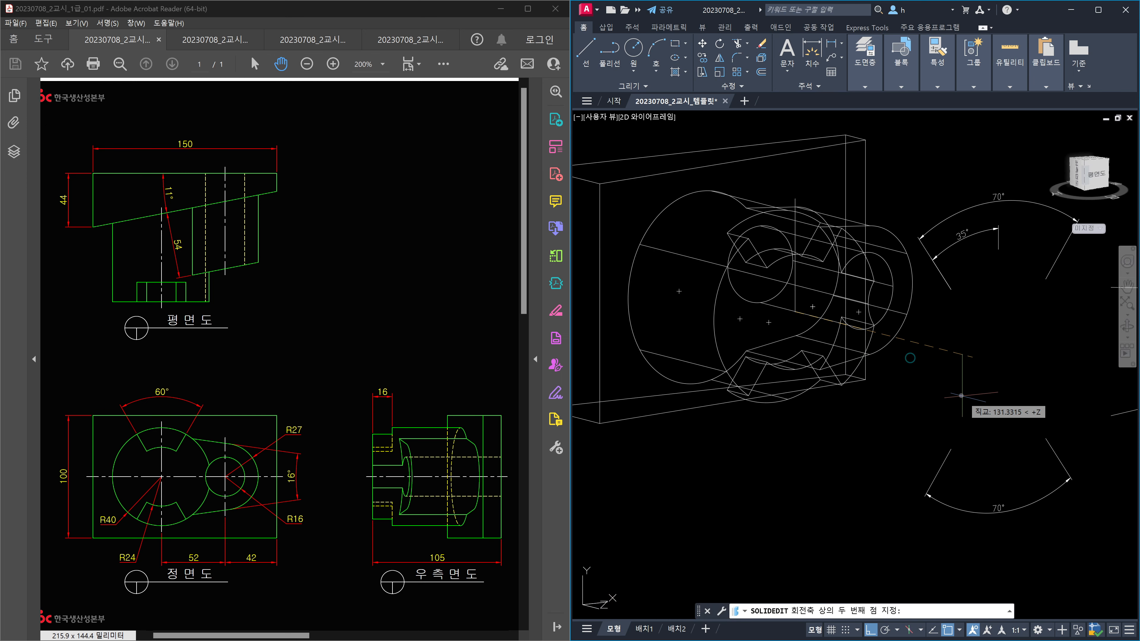
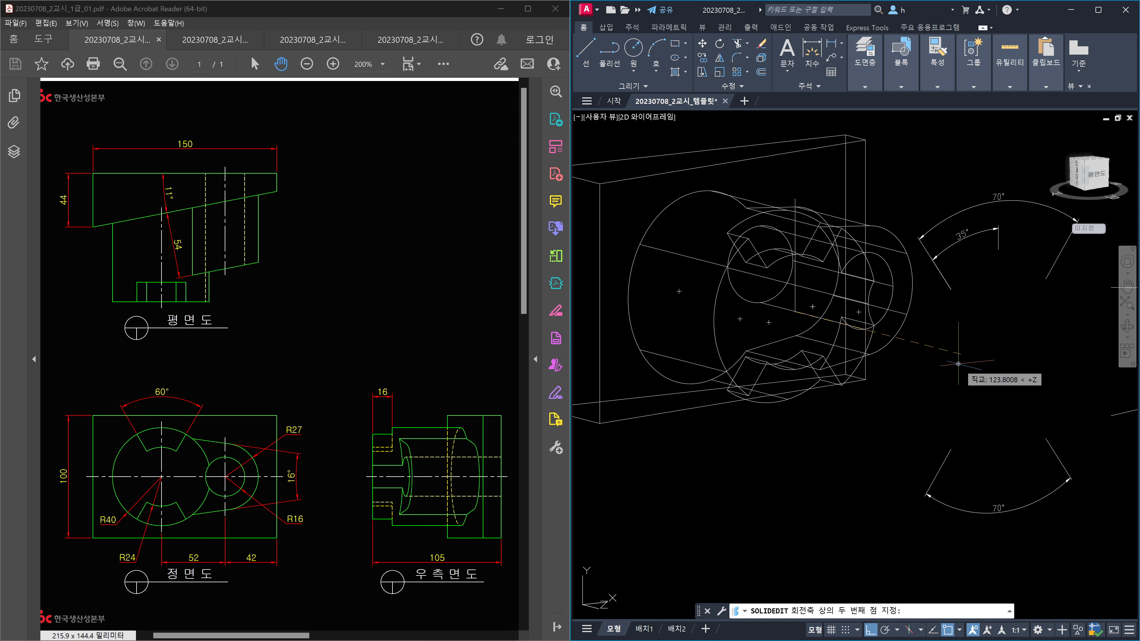
pyautogui.moveTo(808, 320)
pyautogui.mouseDown()
pyautogui.moveTo(780, 333)
pyautogui.moveTo(801, 322)
pyautogui.moveTo(780, 357)
pyautogui.mouseUp()
pyautogui.moveTo(961, 356); pyautogui.dragTo(963, 348)
pyautogui.moveTo(959, 396); pyautogui.dragTo(984, 408)
pyautogui.click(982, 411)
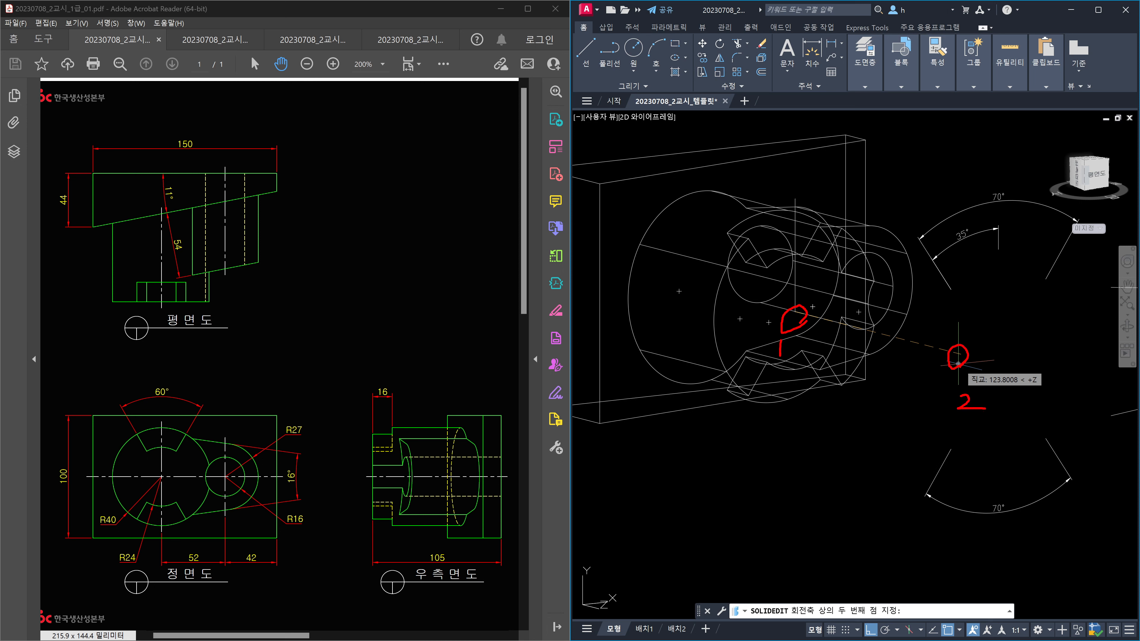
pyautogui.moveTo(958, 355); pyautogui.dragTo(898, 339)
pyautogui.moveTo(749, 241)
pyautogui.mouseDown()
pyautogui.moveTo(767, 268)
pyautogui.moveTo(773, 246)
pyautogui.moveTo(799, 271)
pyautogui.mouseUp()
pyautogui.moveTo(816, 255); pyautogui.dragTo(837, 275)
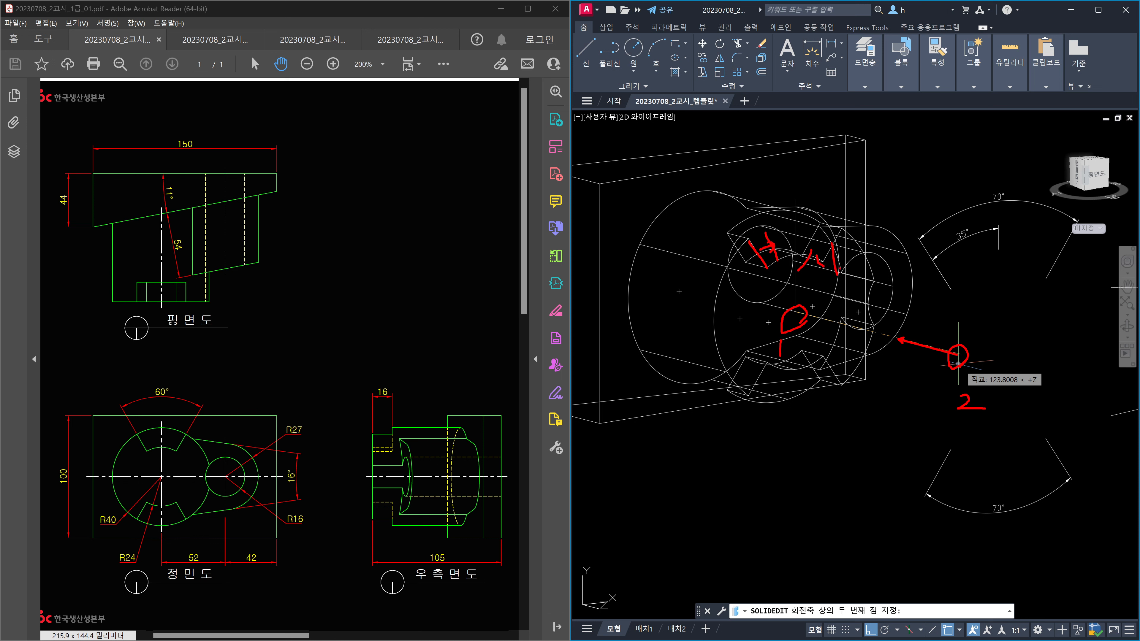
pyautogui.moveTo(902, 259); pyautogui.dragTo(925, 255)
pyautogui.press('Escape')
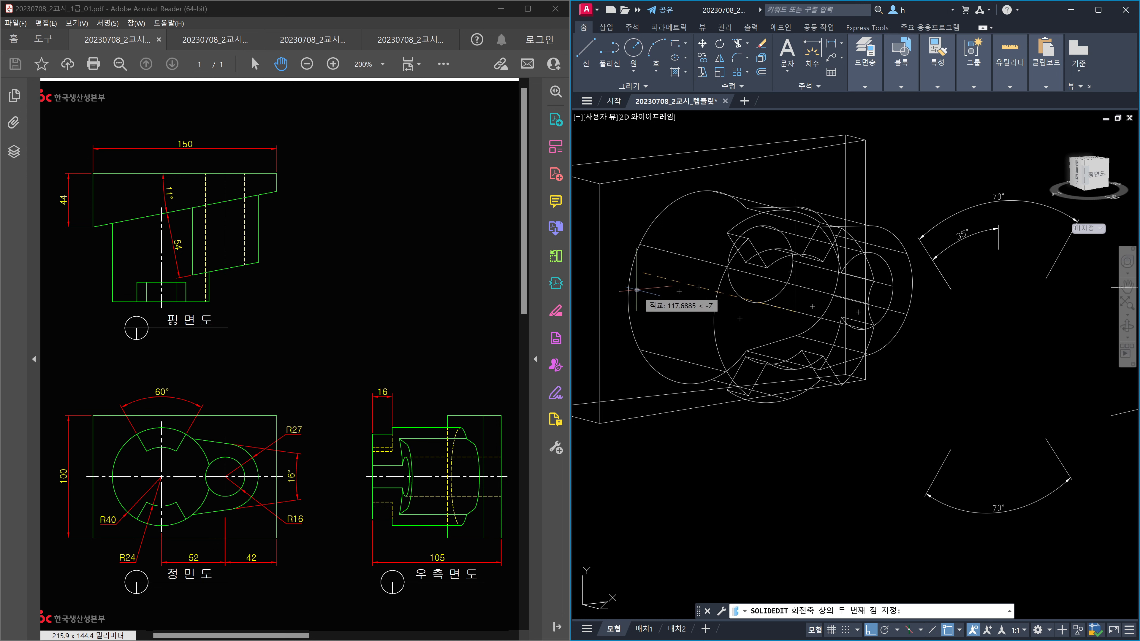
pyautogui.hotkey('ctrl', '2')
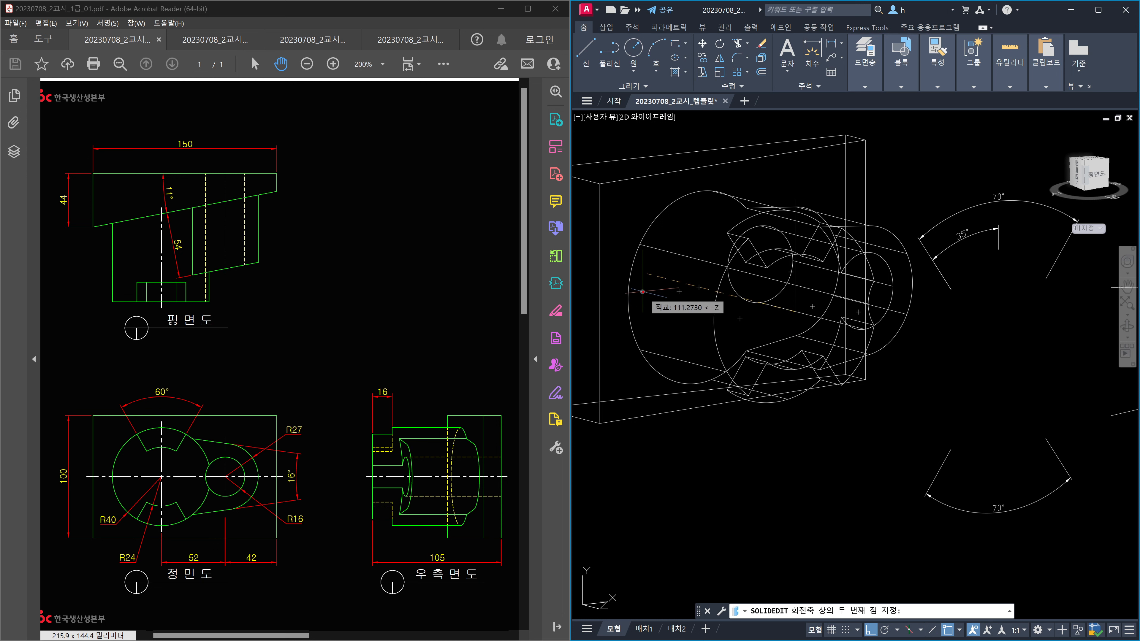
pyautogui.moveTo(789, 314)
pyautogui.mouseDown()
pyautogui.moveTo(804, 322)
pyautogui.moveTo(808, 348)
pyautogui.mouseUp()
pyautogui.moveTo(653, 285)
pyautogui.mouseDown()
pyautogui.moveTo(646, 265)
pyautogui.moveTo(637, 325)
pyautogui.moveTo(659, 327)
pyautogui.mouseUp()
pyautogui.keyDown('ctrl'); pyautogui.keyDown('shift'); pyautogui.moveTo(722, 294); pyautogui.dragTo(668, 277); pyautogui.keyUp('shift'); pyautogui.keyUp('ctrl')
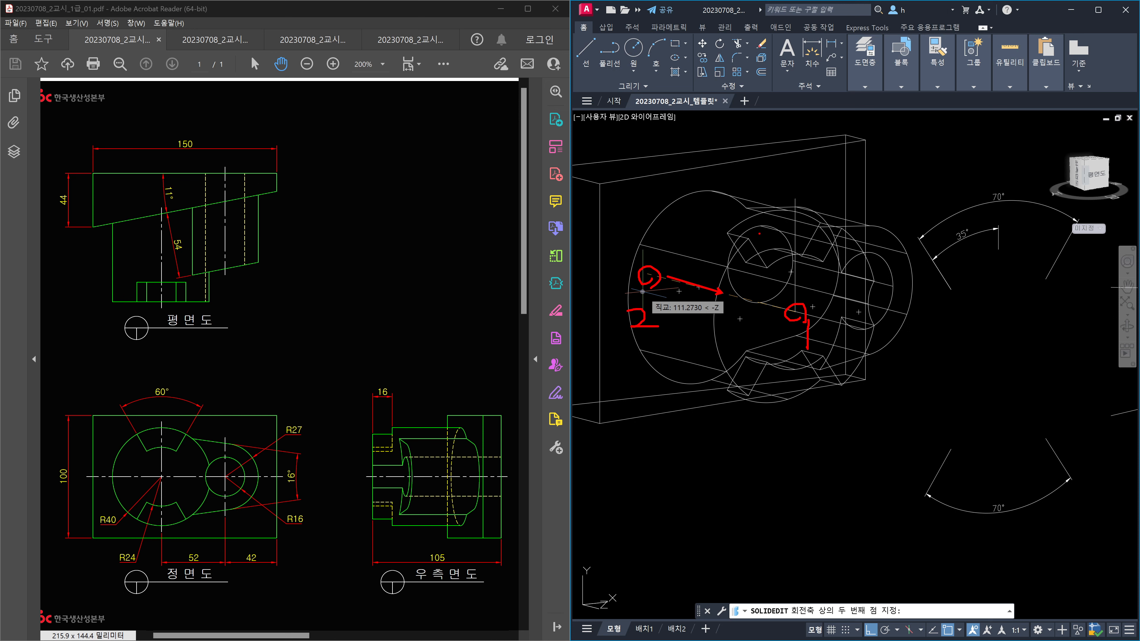
pyautogui.moveTo(759, 233)
pyautogui.mouseDown()
pyautogui.moveTo(766, 256)
pyautogui.moveTo(766, 239)
pyautogui.mouseUp()
pyautogui.moveTo(660, 279); pyautogui.dragTo(722, 291)
pyautogui.moveTo(721, 292)
pyautogui.mouseDown()
pyautogui.moveTo(706, 303)
pyautogui.moveTo(758, 314)
pyautogui.mouseUp()
pyautogui.moveTo(747, 307); pyautogui.dragTo(768, 312)
pyautogui.moveTo(768, 294)
pyautogui.mouseDown()
pyautogui.moveTo(769, 325)
pyautogui.moveTo(785, 311)
pyautogui.mouseUp()
pyautogui.moveTo(740, 329); pyautogui.dragTo(767, 331)
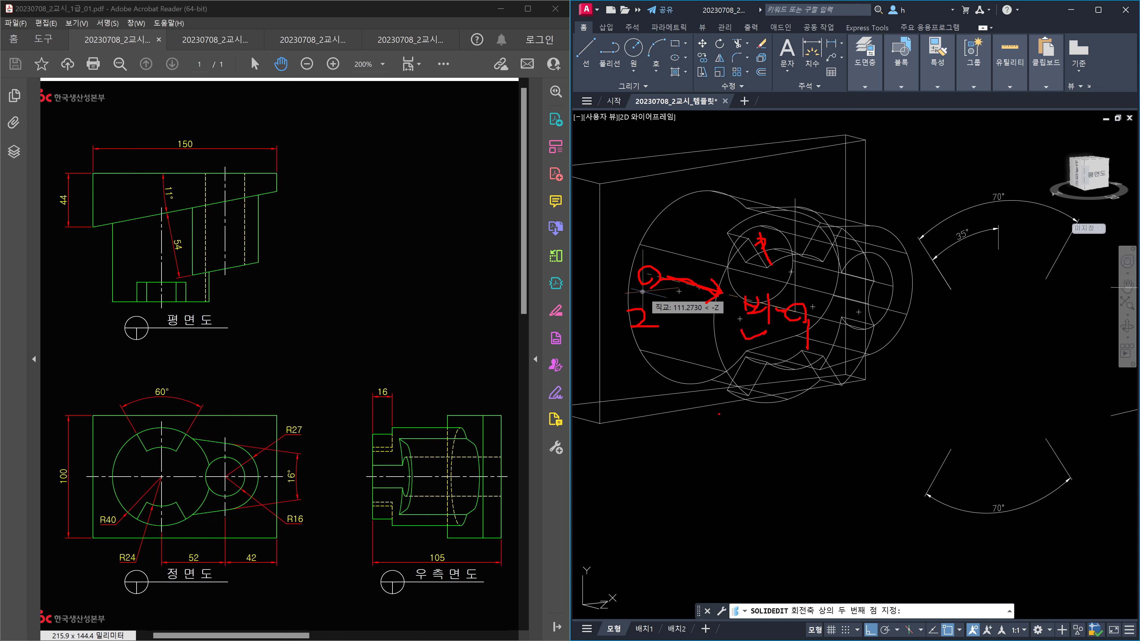
pyautogui.moveTo(702, 416)
pyautogui.mouseDown()
pyautogui.moveTo(738, 416)
pyautogui.moveTo(722, 440)
pyautogui.mouseUp()
pyautogui.press('Escape')
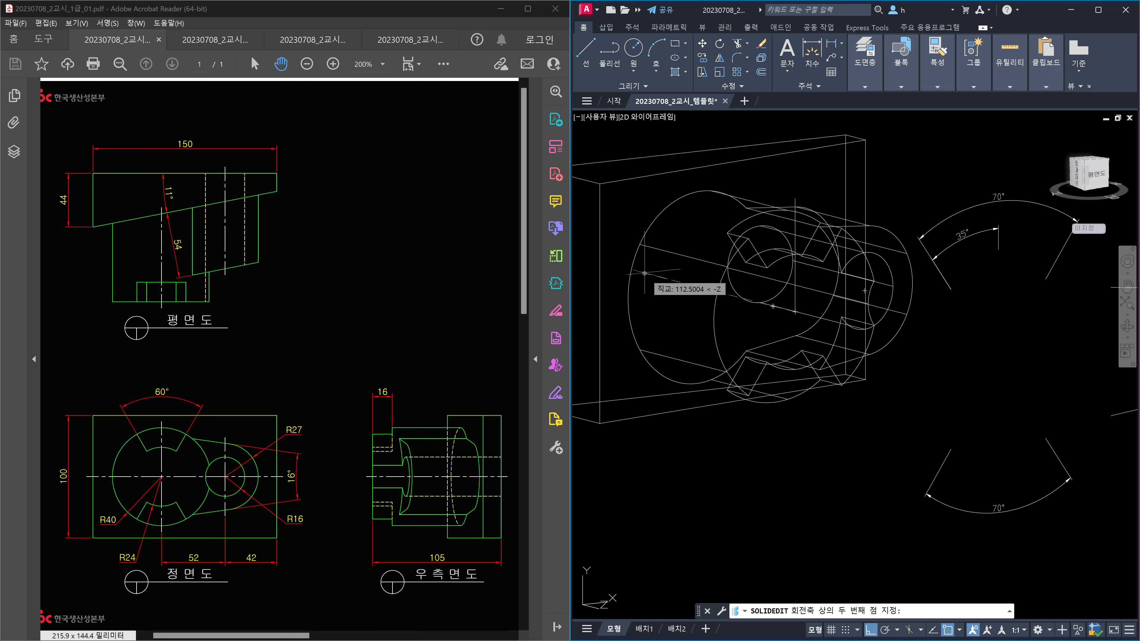
# - Direct the rotation axis backward along -Z toward the base plate and rotate the selected notch faces by 5°
pyautogui.click(616, 244)
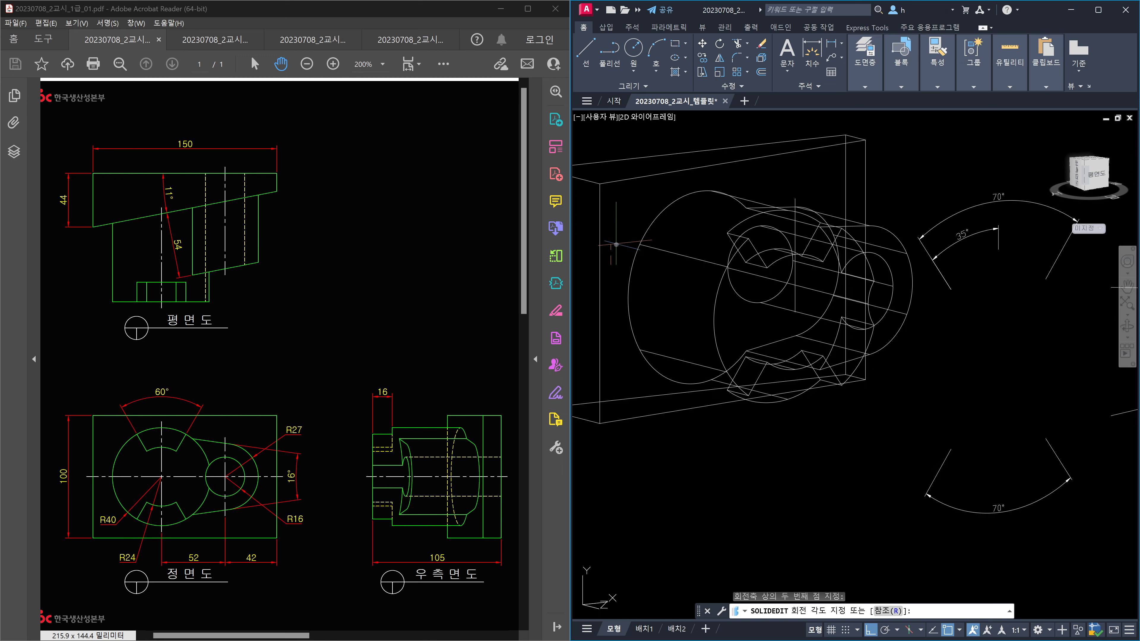
pyautogui.write('5')
pyautogui.press('Return')
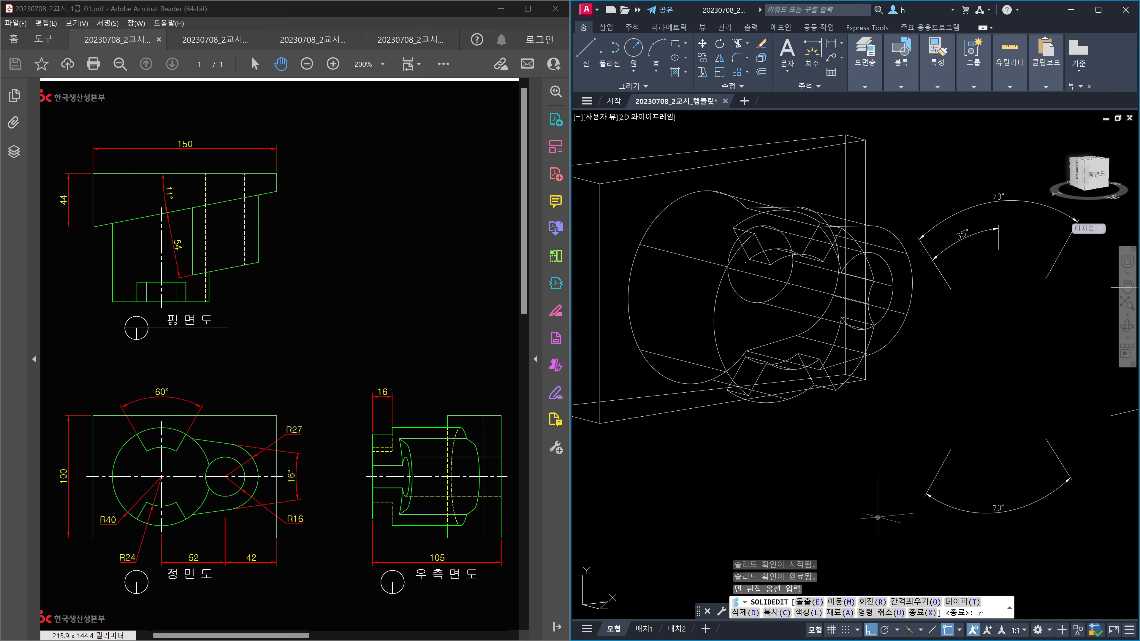
# - Start another face rotation with the upper notch's right side face and the lower notch's left side face selected
pyautogui.press('Return')
pyautogui.scroll(4, 746, 215)
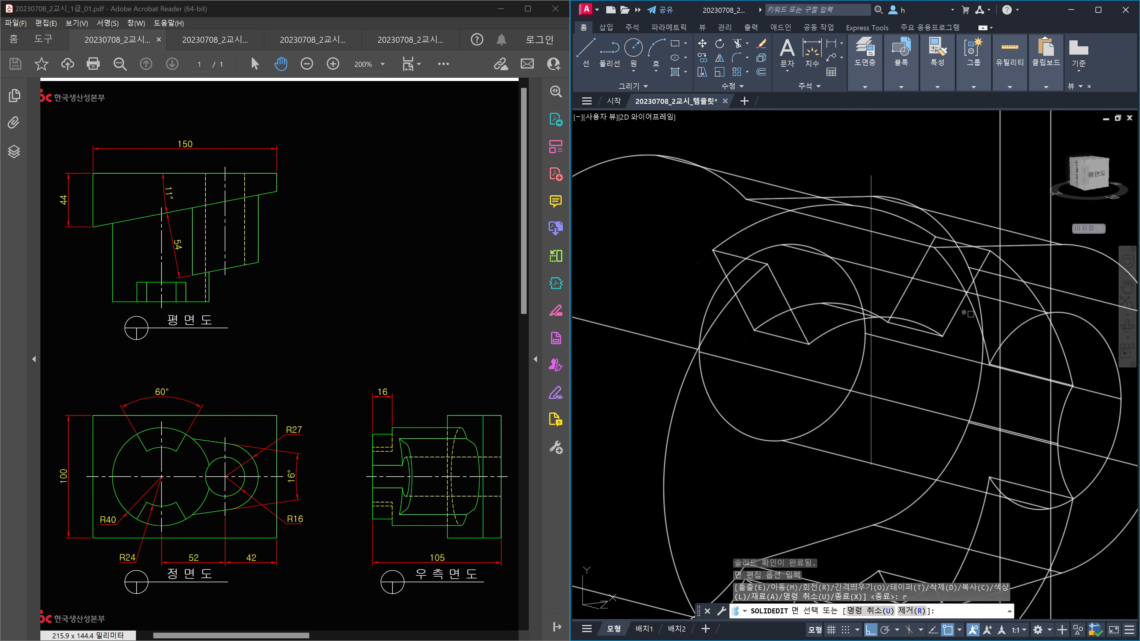
pyautogui.click(936, 300)
pyautogui.scroll(-8, 938, 302)
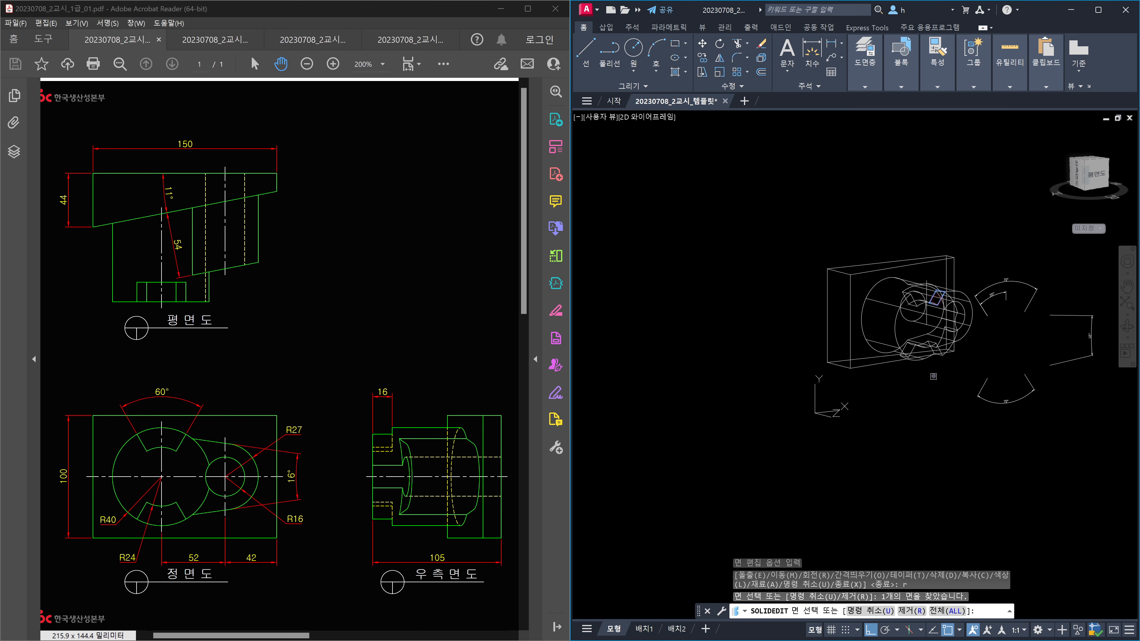
pyautogui.keyDown('shift'); pyautogui.moveTo(934, 376); pyautogui.dragTo(775, 354, button='middle'); pyautogui.keyUp('shift')
pyautogui.scroll(6, 849, 395)
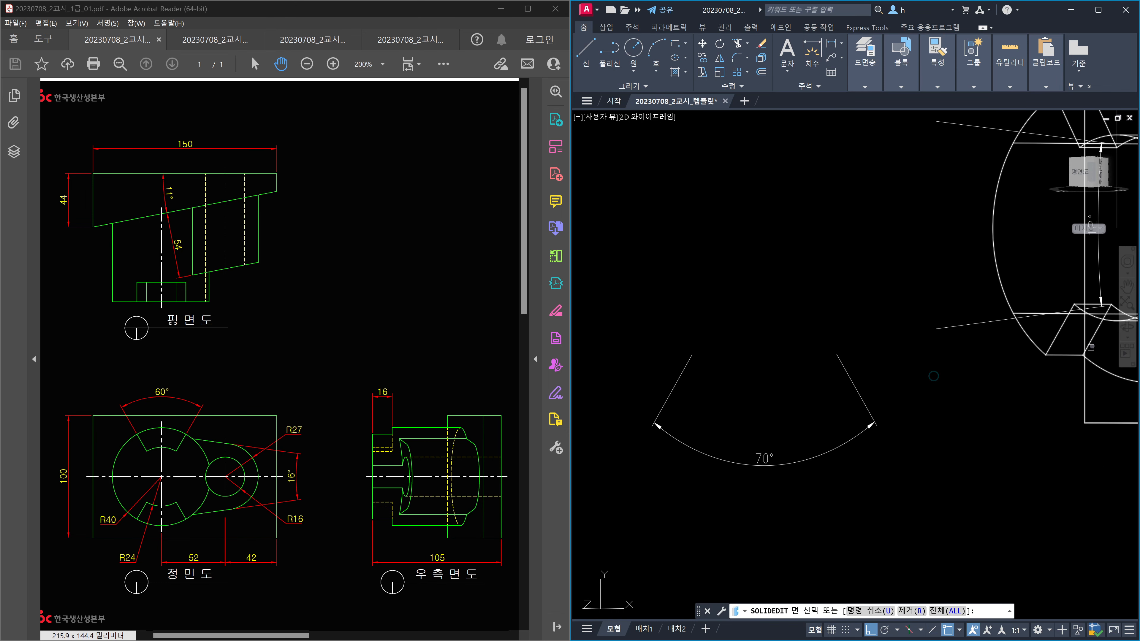
pyautogui.click(845, 395)
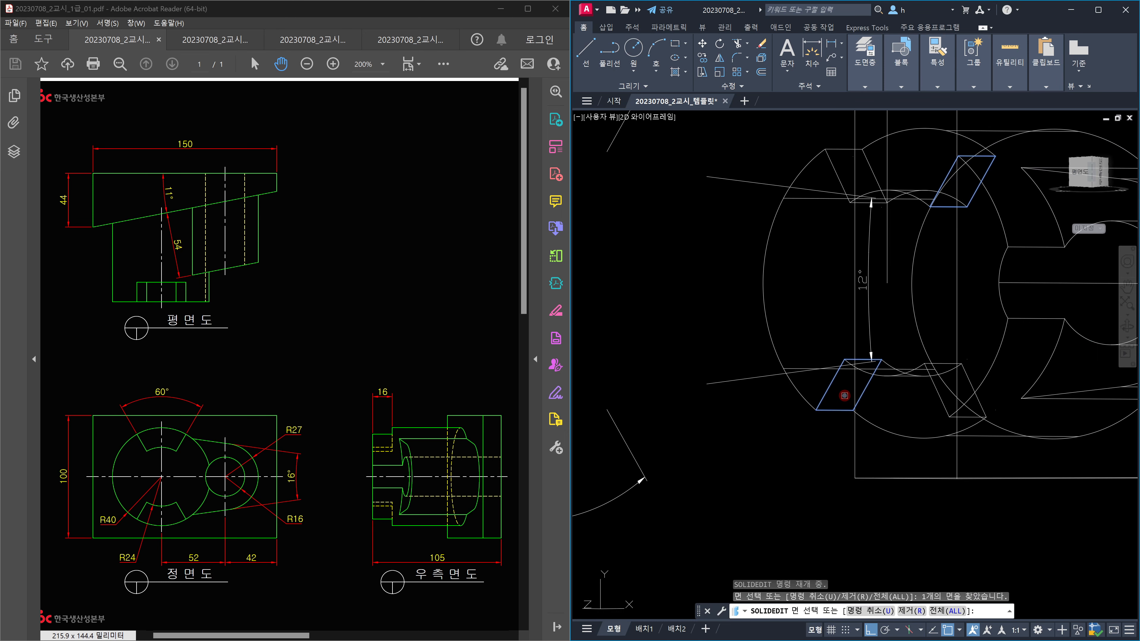
pyautogui.press('Return')
# - Set the first point of the rotation axis at the boss's centre, on the vertical line's lower end
pyautogui.scroll(-5, 852, 382)
pyautogui.scroll(4, 868, 363)
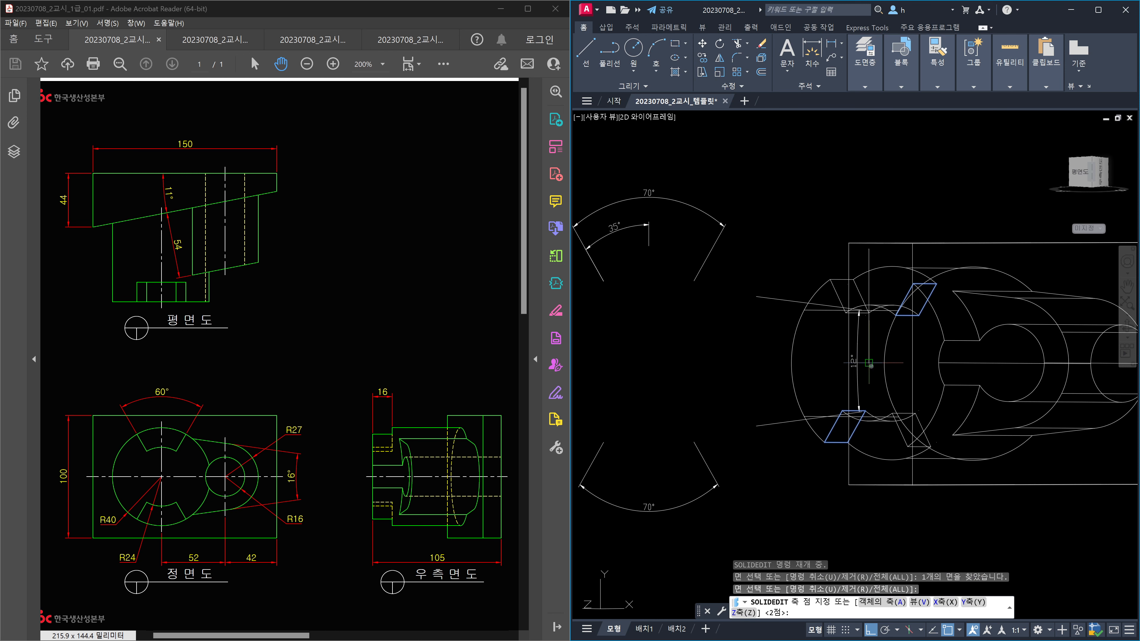
pyautogui.click(869, 362)
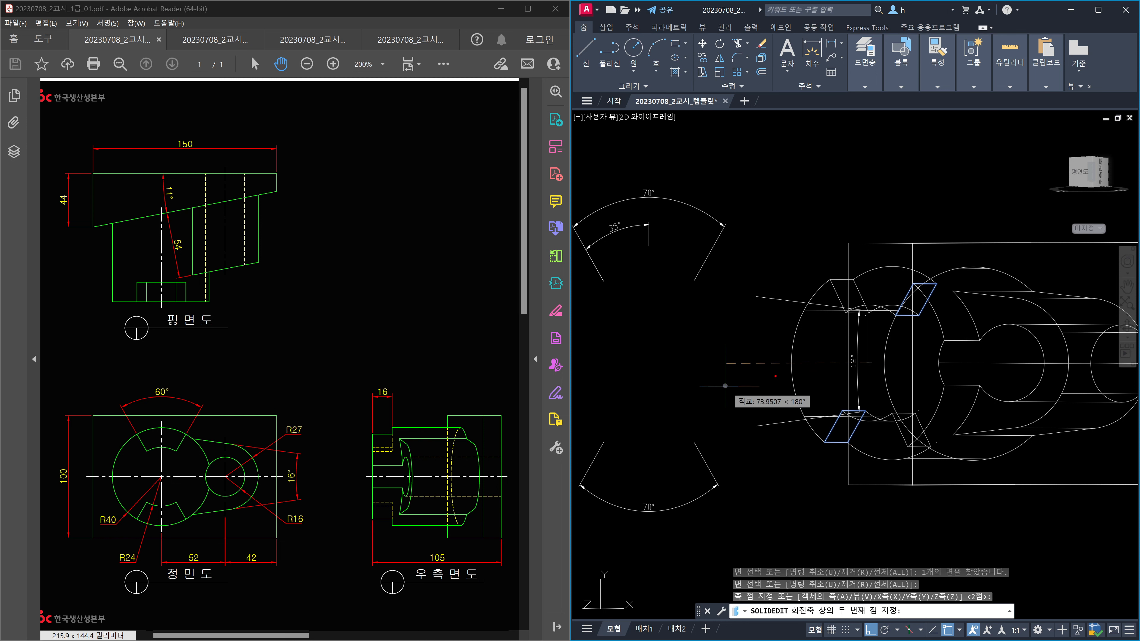
pyautogui.moveTo(858, 356); pyautogui.dragTo(875, 371)
pyautogui.moveTo(893, 379); pyautogui.dragTo(891, 394)
pyautogui.moveTo(736, 378)
pyautogui.mouseDown()
pyautogui.moveTo(731, 355)
pyautogui.moveTo(726, 381)
pyautogui.moveTo(675, 398)
pyautogui.moveTo(810, 363)
pyautogui.mouseUp()
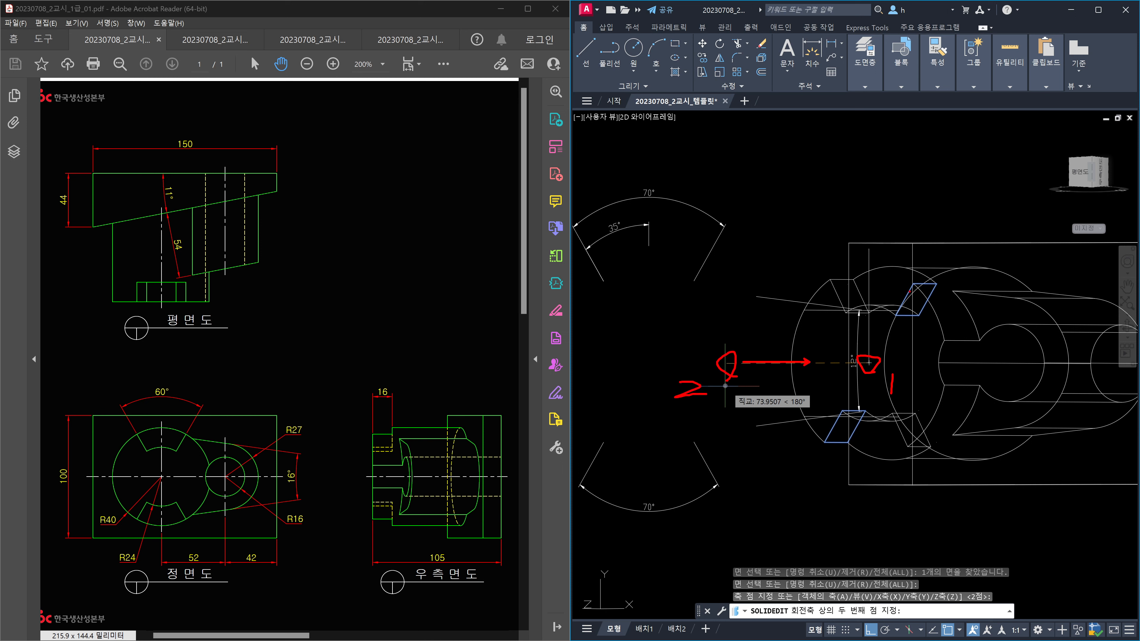
pyautogui.moveTo(901, 281)
pyautogui.mouseDown()
pyautogui.moveTo(888, 310)
pyautogui.moveTo(900, 302)
pyautogui.moveTo(940, 333)
pyautogui.mouseUp()
pyautogui.moveTo(953, 315); pyautogui.dragTo(972, 349)
pyautogui.moveTo(952, 350); pyautogui.dragTo(980, 351)
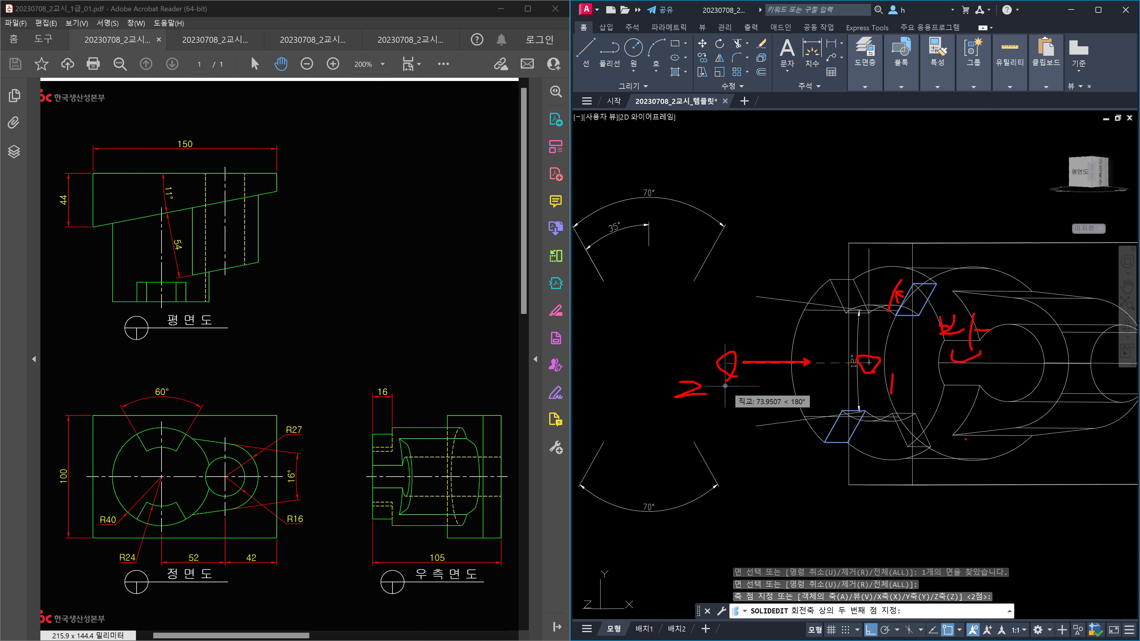
pyautogui.press('Escape')
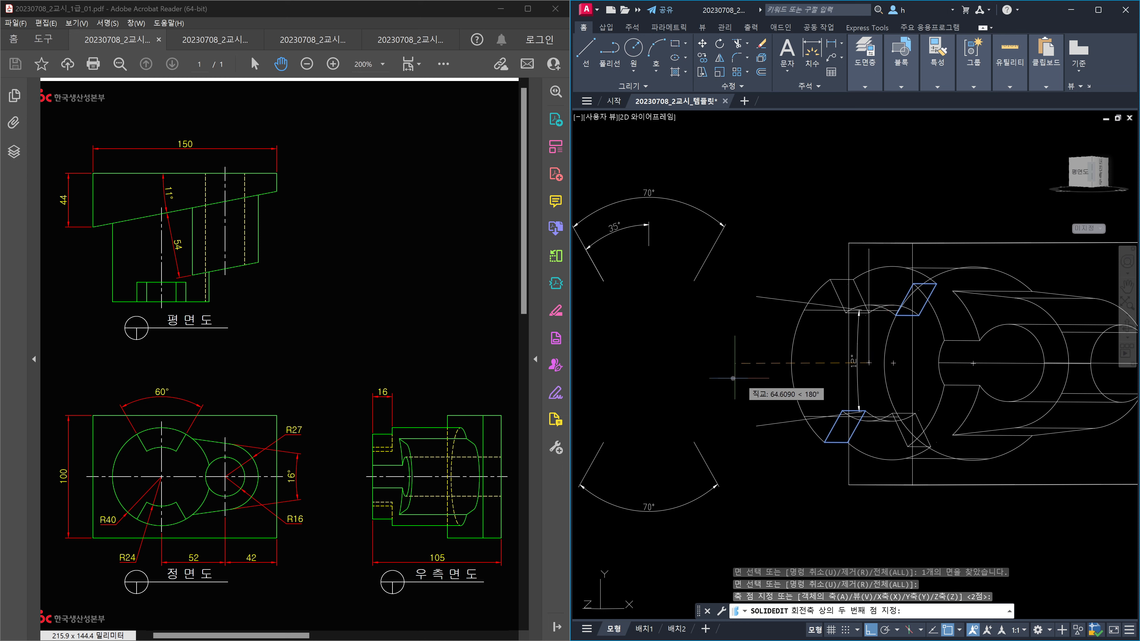
# - Try to rotate the selected notch faces 5° about an axis directed at 180° from the boss's centre, and check the front view
pyautogui.click(710, 379)
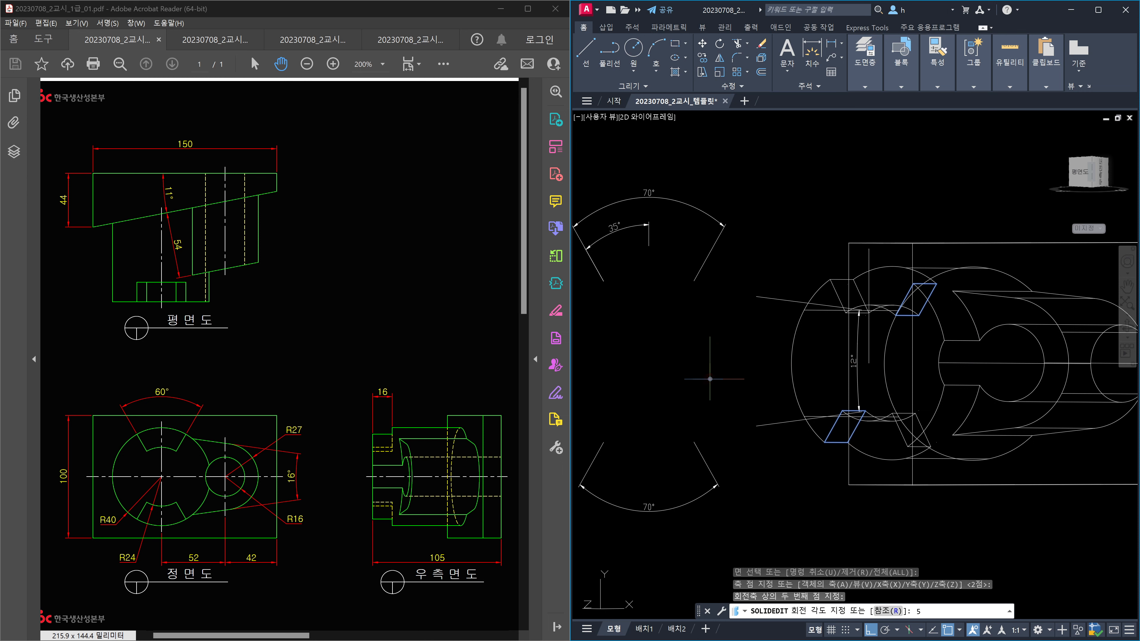
pyautogui.press('Return')
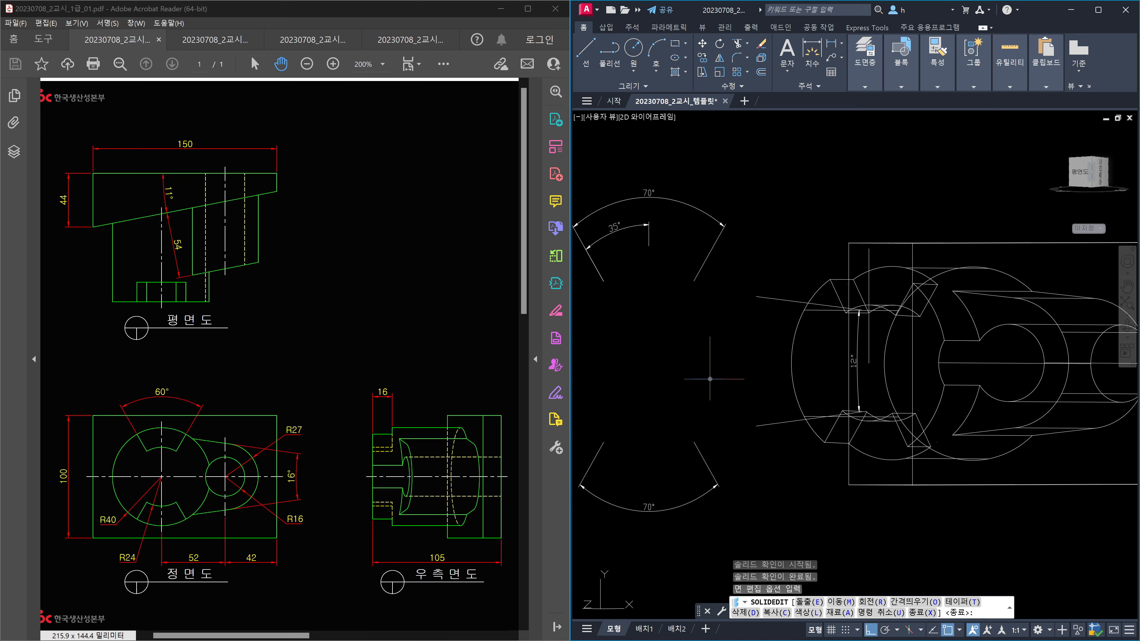
pyautogui.scroll(-1, 709, 379)
pyautogui.press('Escape')
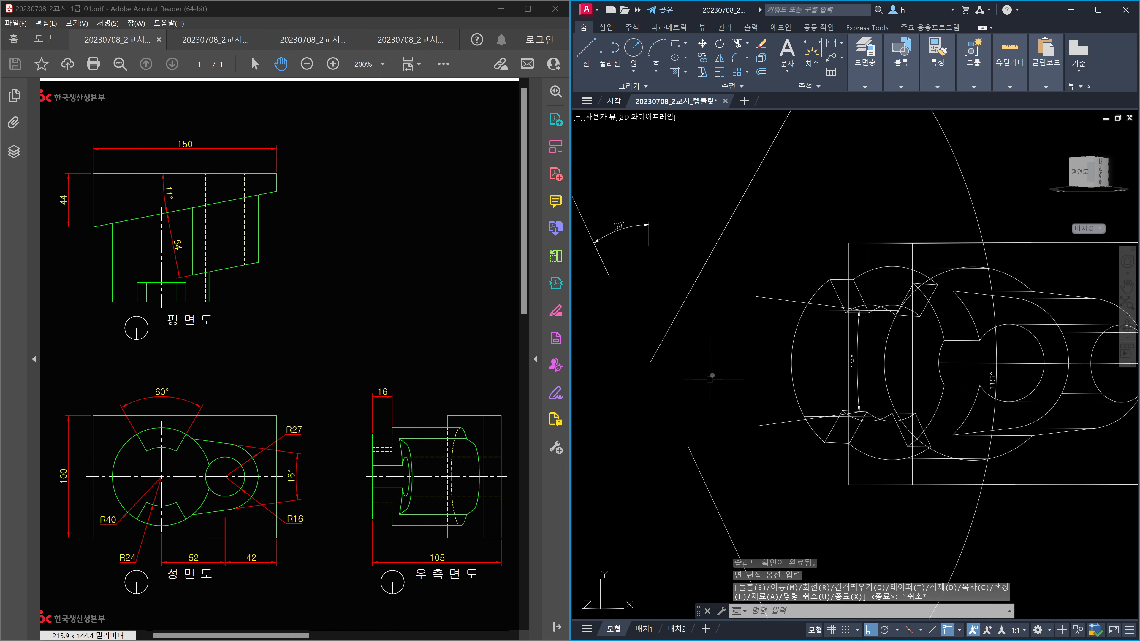
pyautogui.scroll(-2, 713, 357)
pyautogui.click(1081, 172)
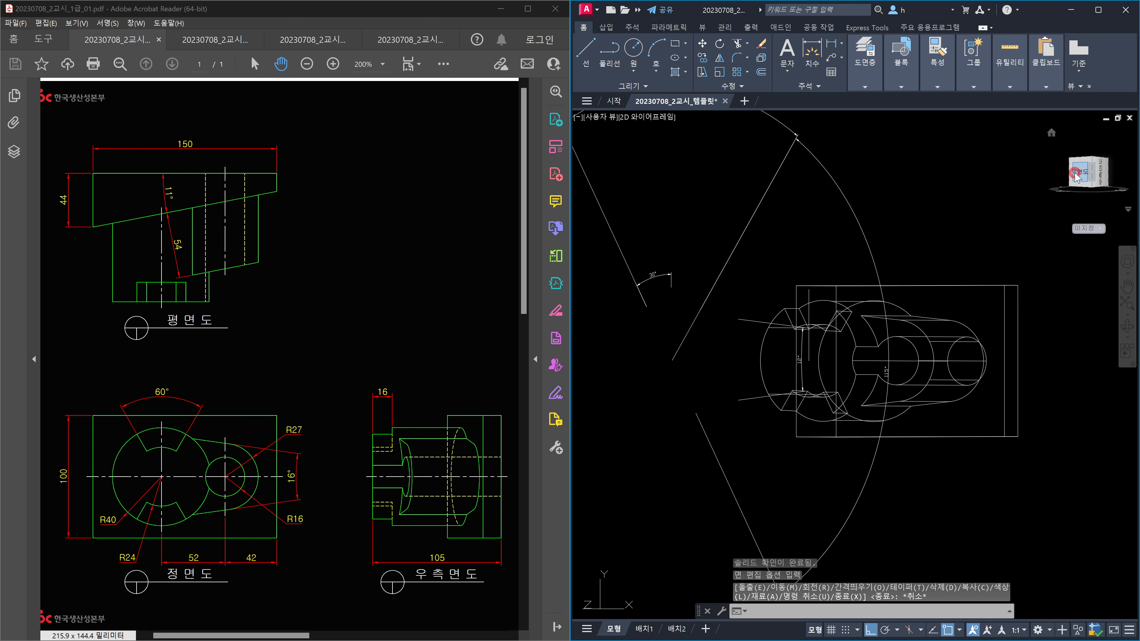
pyautogui.scroll(2, 984, 415)
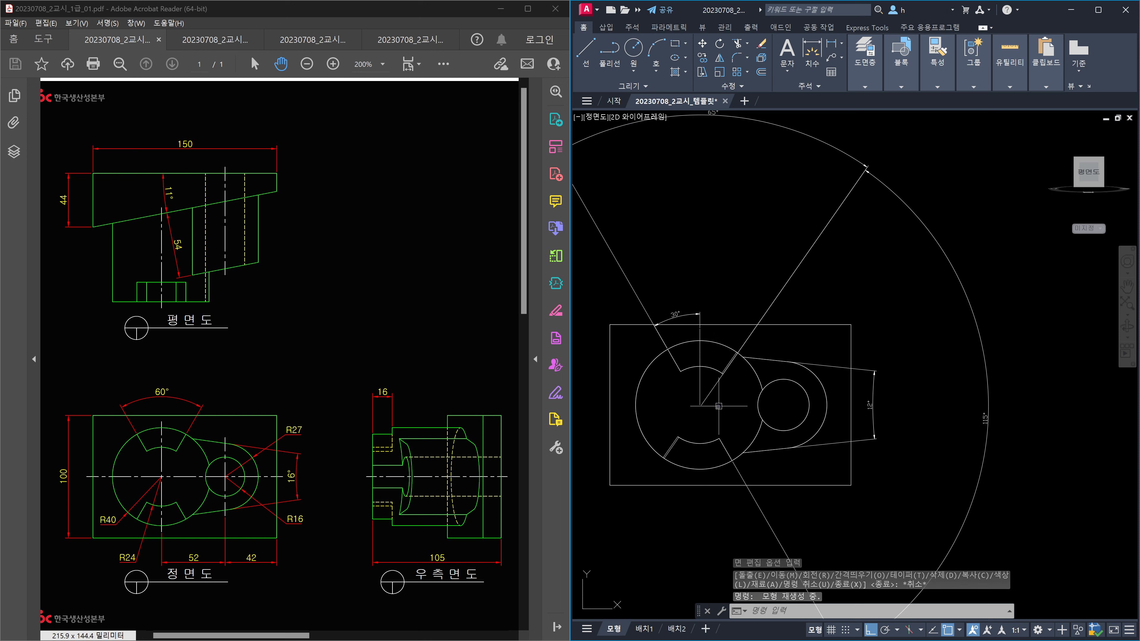
# - Undo the view changes and the notch face rotations
pyautogui.hotkey('ctrl', 'z')
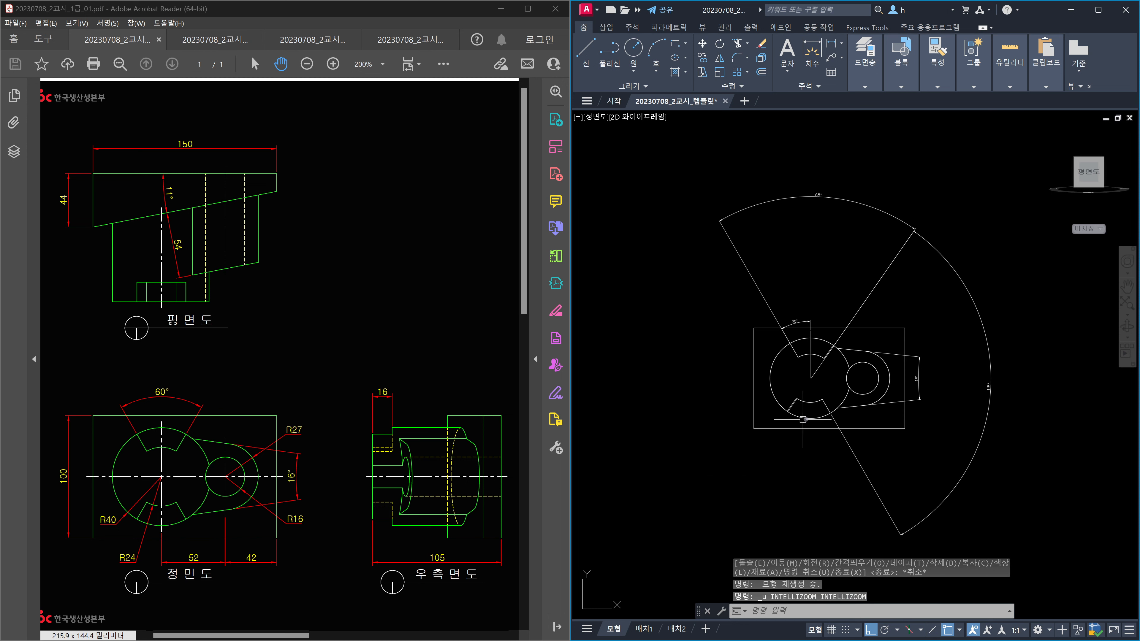
pyautogui.hotkey('ctrl', 'z')
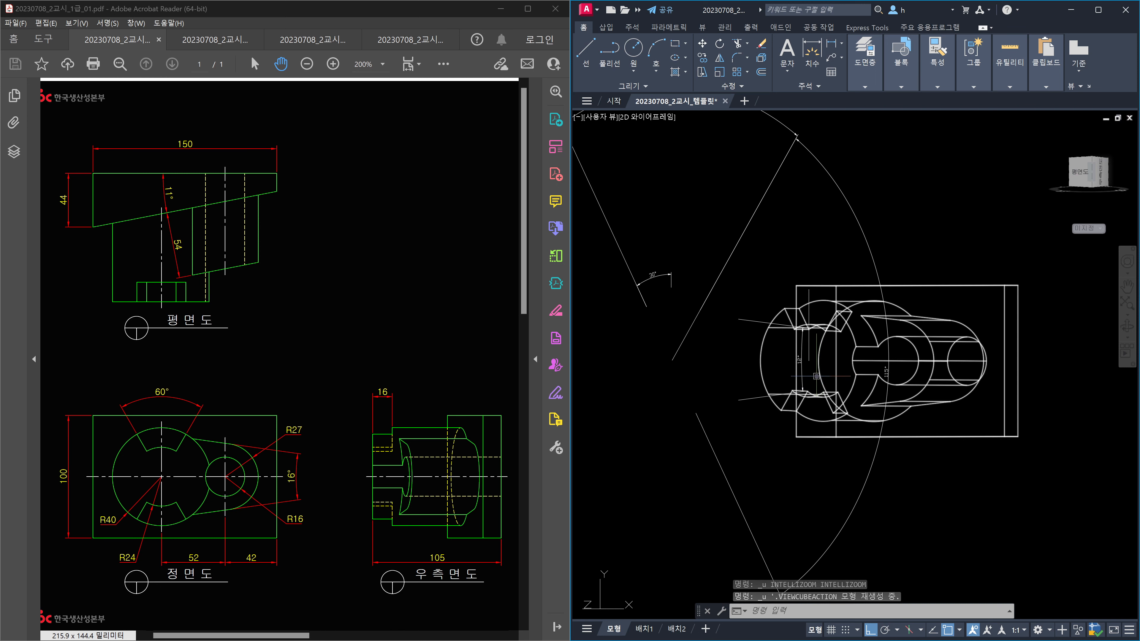
pyautogui.hotkey('ctrl', 'z')
pyautogui.hotkey('ctrl', 'z')
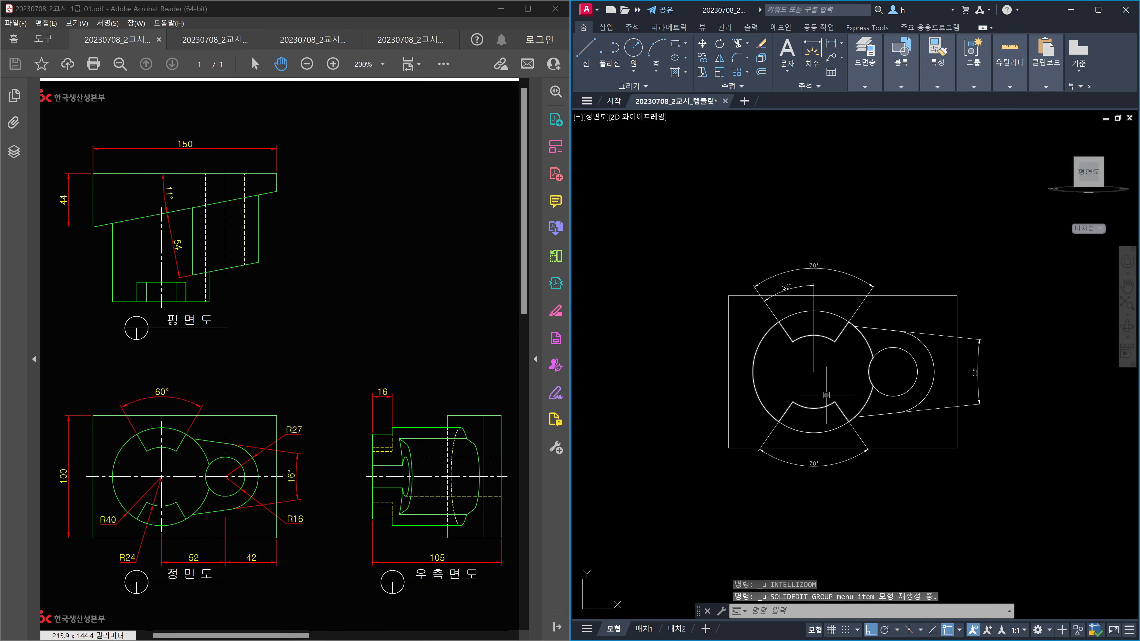
# - Start a solid face rotation and select the upper notch's left side face and the lower notch's right side face
pyautogui.keyDown('shift'); pyautogui.moveTo(827, 363); pyautogui.dragTo(741, 425, button='middle'); pyautogui.keyUp('shift')
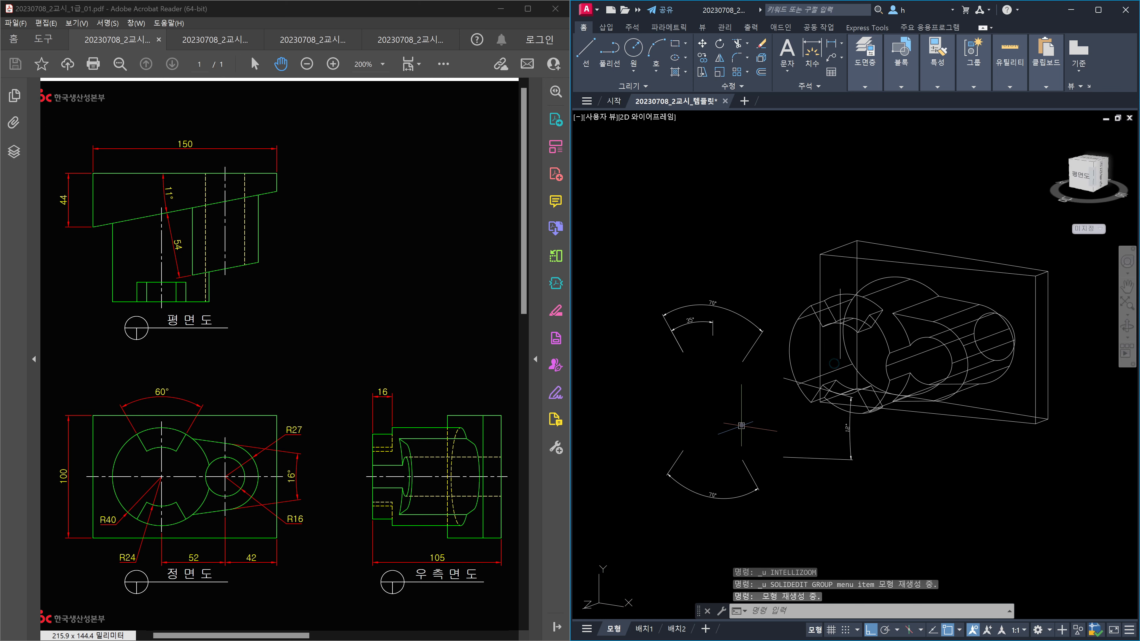
pyautogui.write('solidedit')
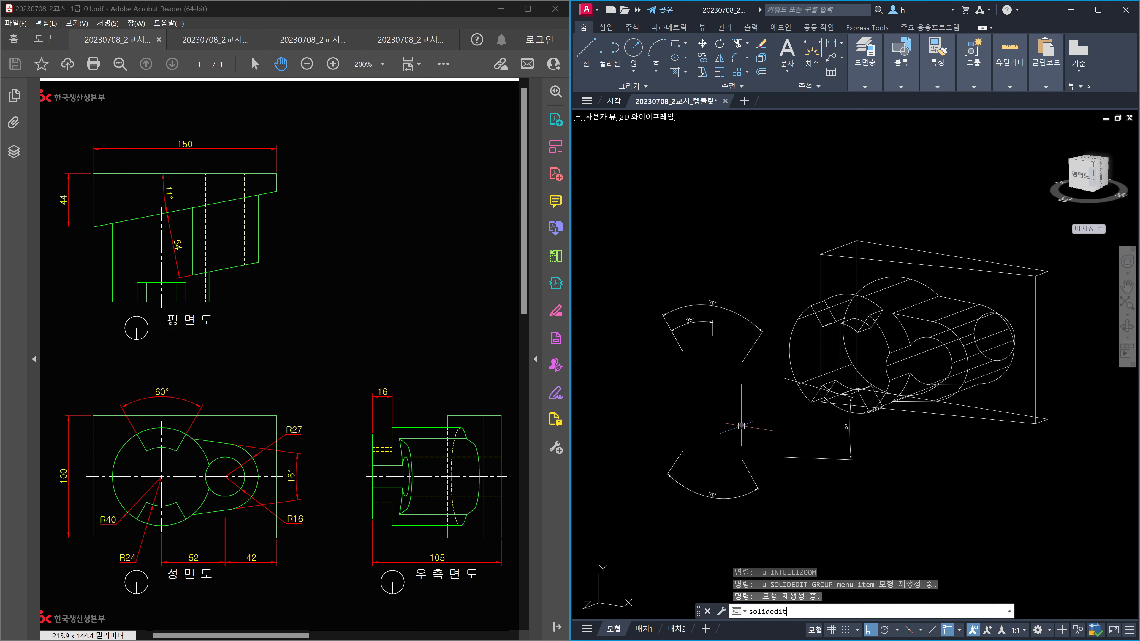
pyautogui.press('Return')
pyautogui.scroll(4, 818, 328)
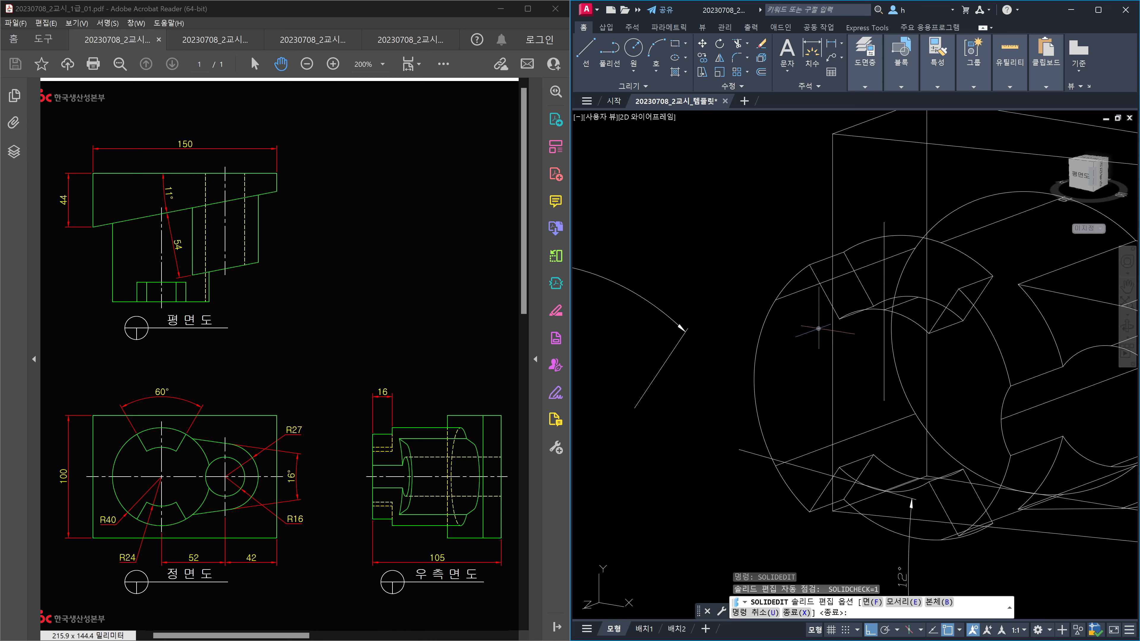
pyautogui.write('f')
pyautogui.press('Return')
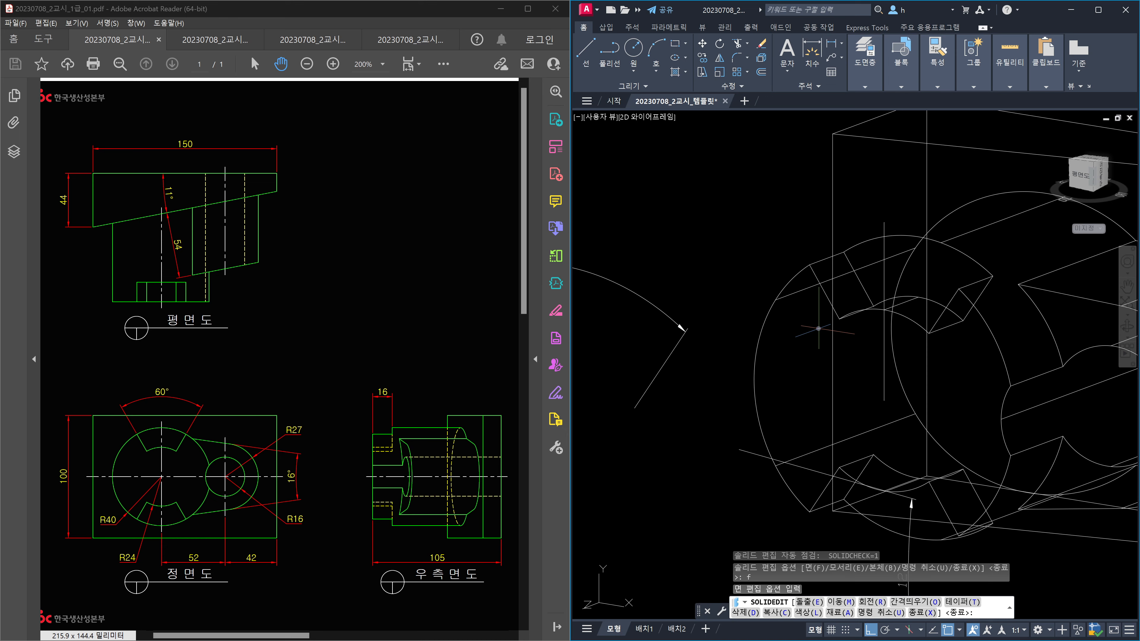
pyautogui.write('r')
pyautogui.press('Return')
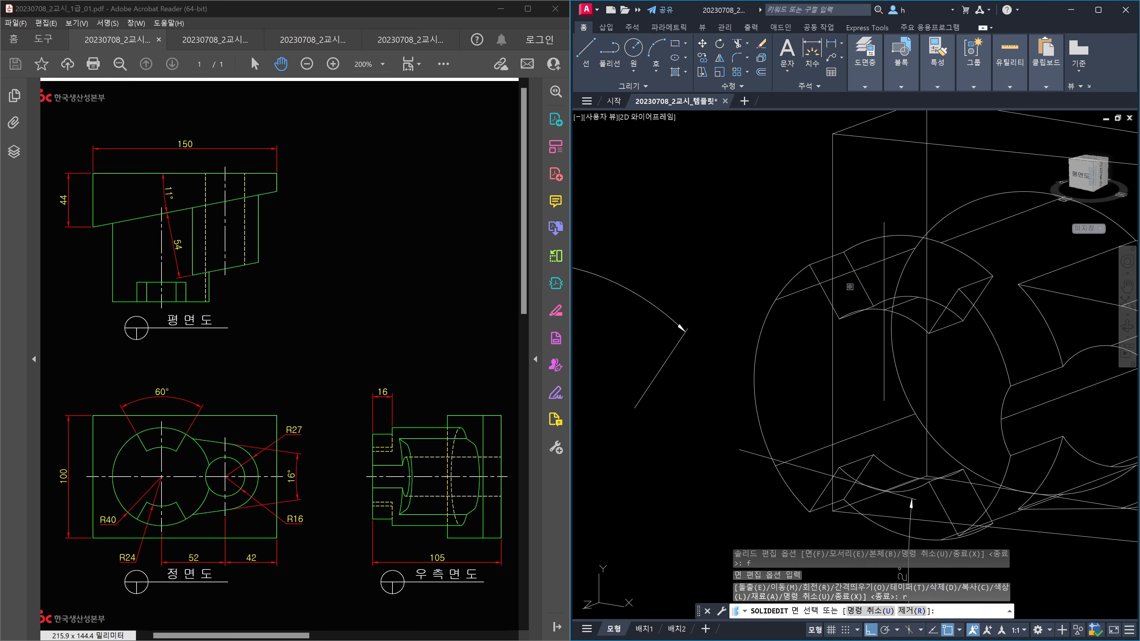
pyautogui.click(846, 290)
pyautogui.keyDown('shift'); pyautogui.moveTo(908, 401); pyautogui.dragTo(819, 546, button='middle'); pyautogui.keyUp('shift')
pyautogui.click(818, 546)
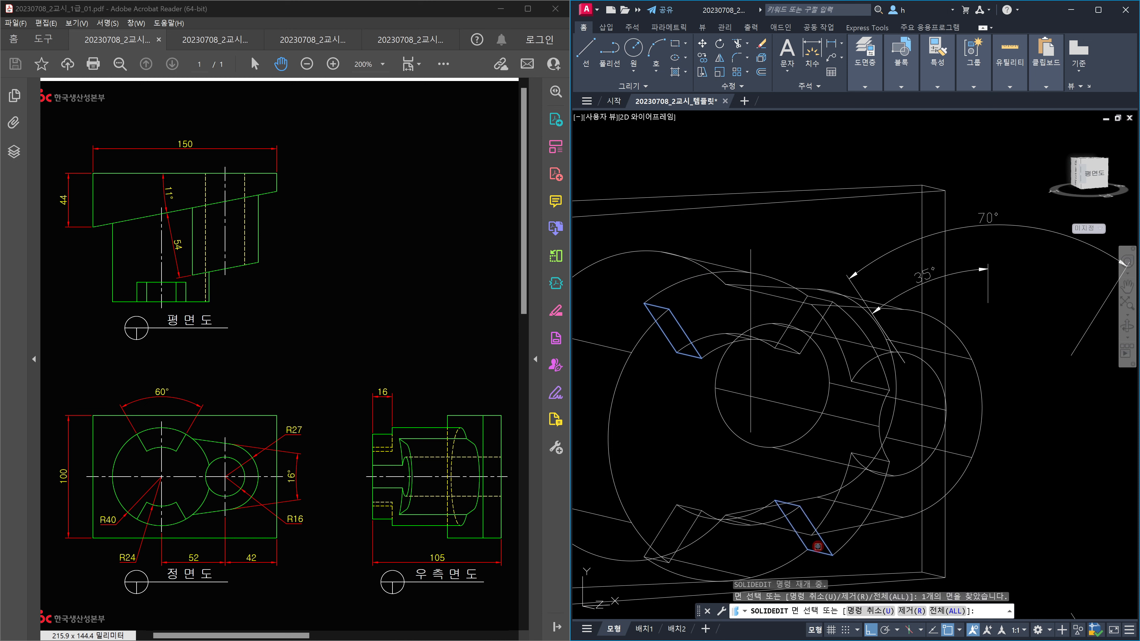
# - Rotate the selected notch faces 5° about an axis from the boss's centre along -Z toward the base plate
pyautogui.press('Return')
pyautogui.click(751, 429)
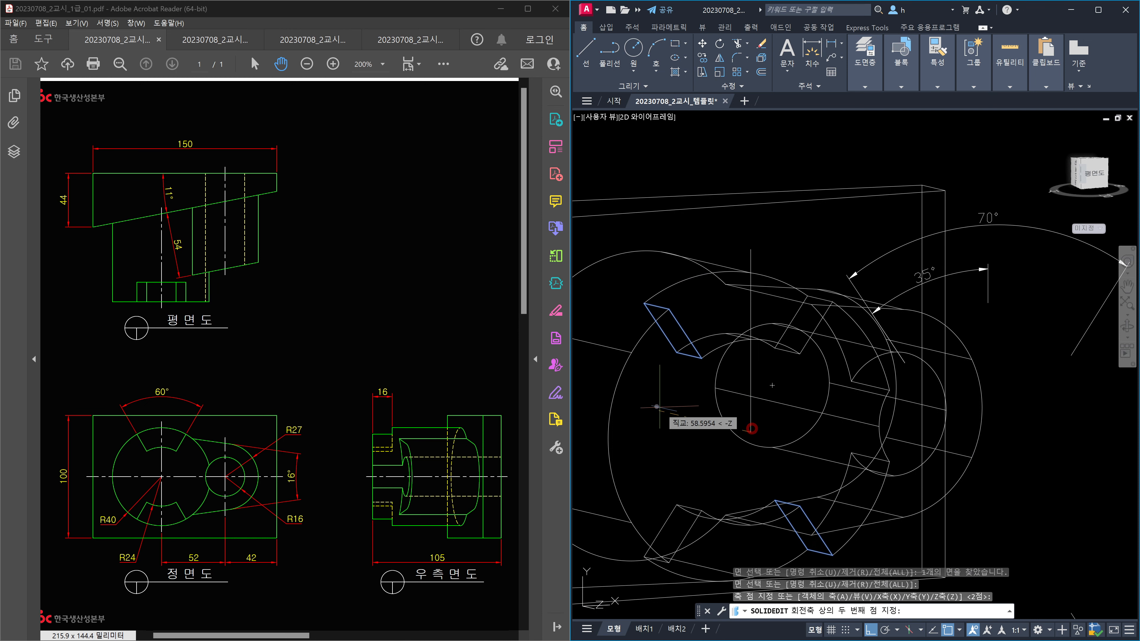
pyautogui.click(656, 406)
pyautogui.press('Return')
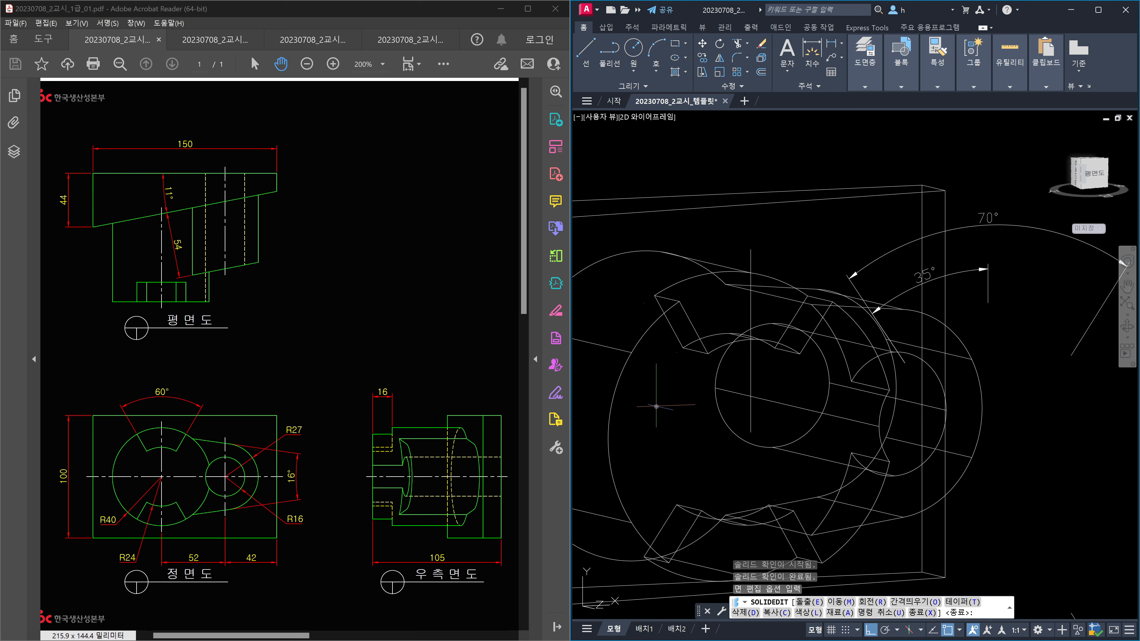
# - Start another face rotation with the upper notch's right side face and the lower notch's left side face selected
pyautogui.write('r')
pyautogui.press('Return')
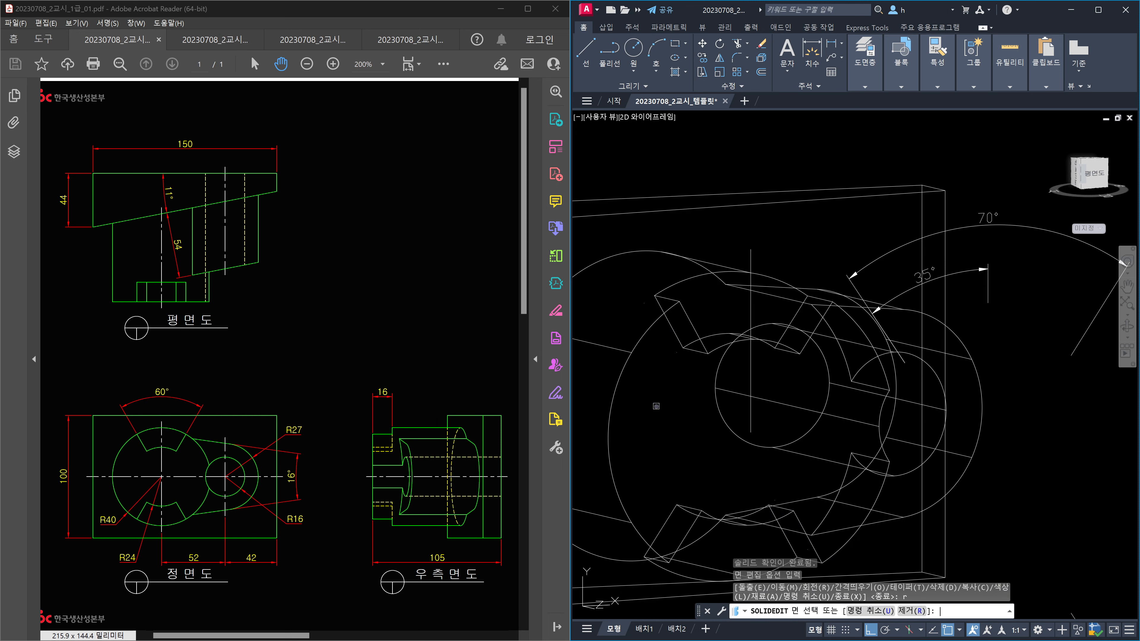
pyautogui.click(807, 323)
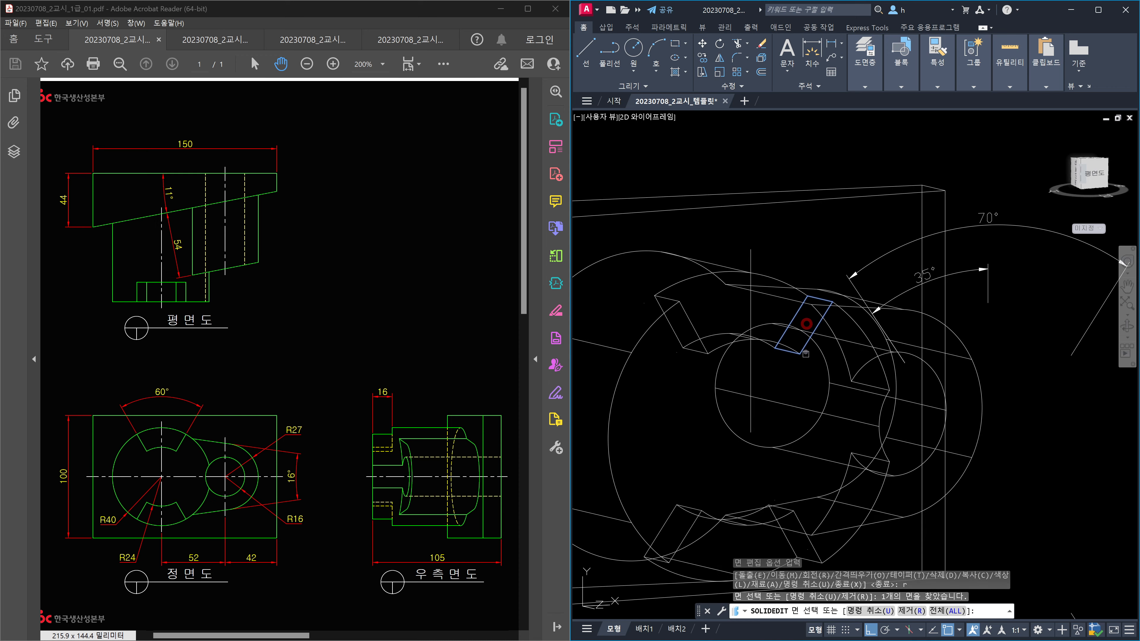
pyautogui.keyDown('shift'); pyautogui.moveTo(845, 383); pyautogui.dragTo(716, 425, button='middle'); pyautogui.keyUp('shift')
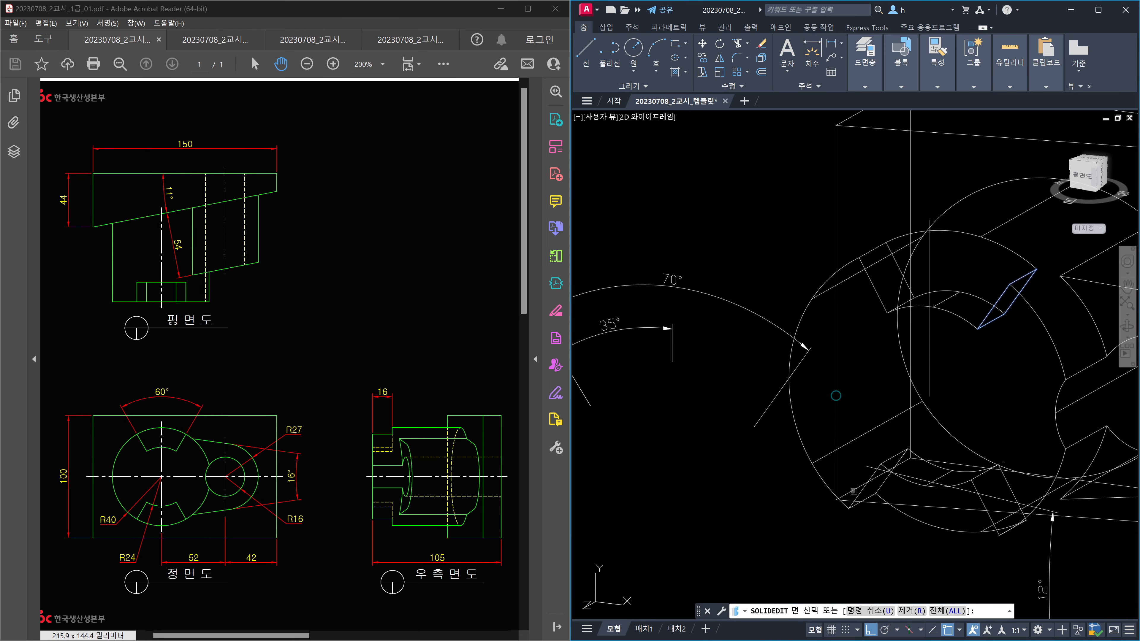
pyautogui.scroll(4, 873, 495)
pyautogui.click(867, 480)
pyautogui.scroll(-4, 877, 472)
pyautogui.moveTo(914, 473); pyautogui.dragTo(820, 423, button='middle')
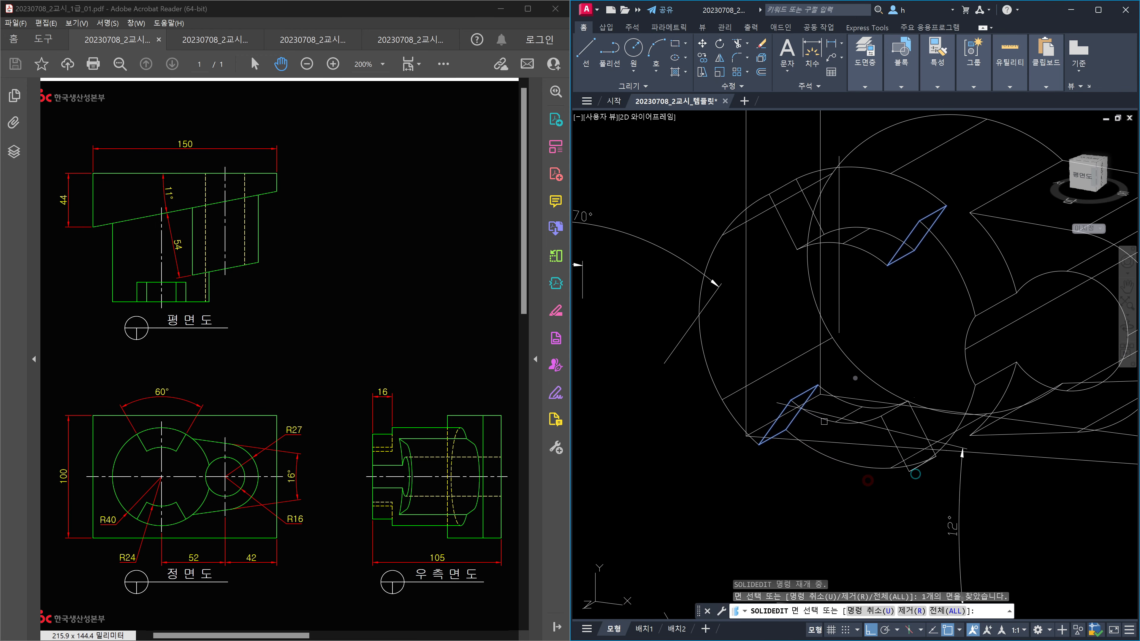
# - Rotate these faces 5° about an axis from the boss's centre pointing away from the base plate, and end solid editing
pyautogui.press('Return')
pyautogui.click(839, 330)
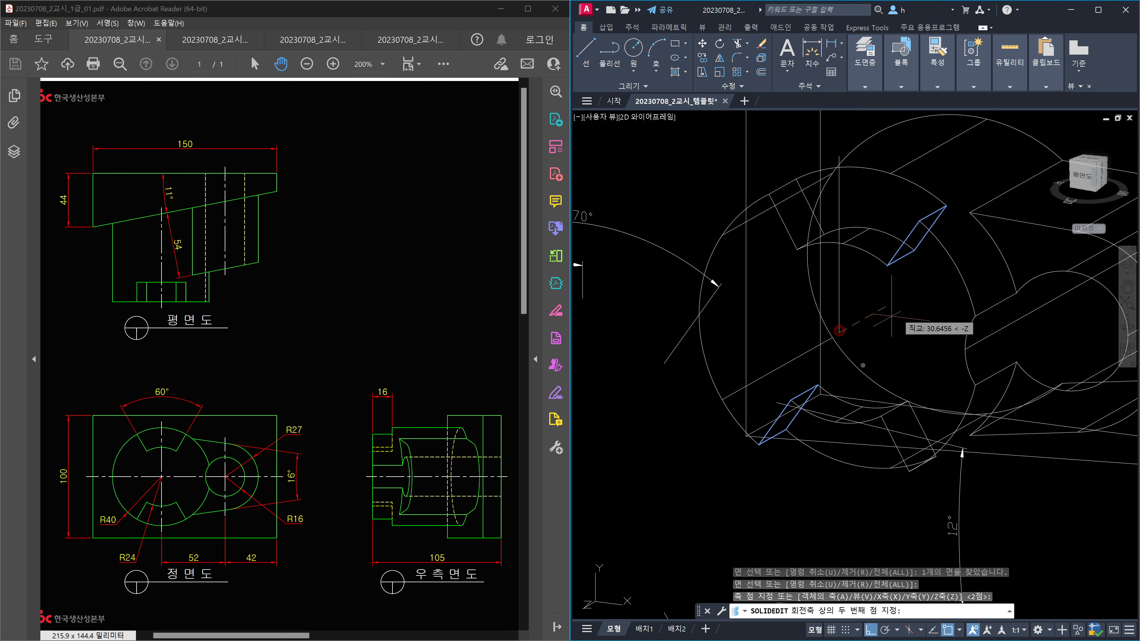
pyautogui.click(643, 499)
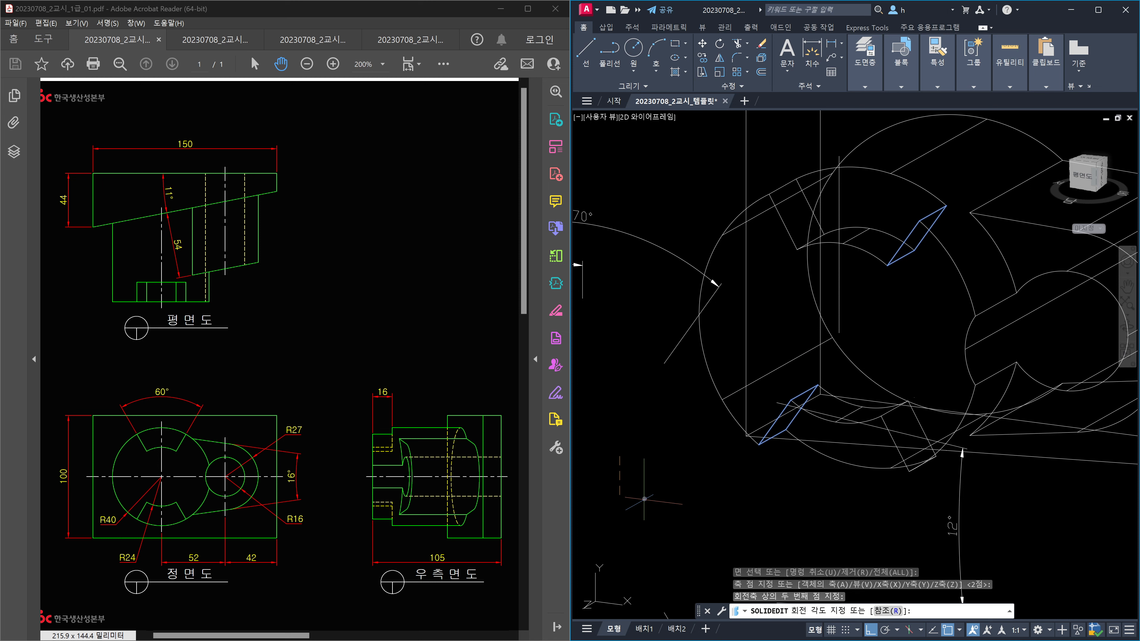
pyautogui.press('Return')
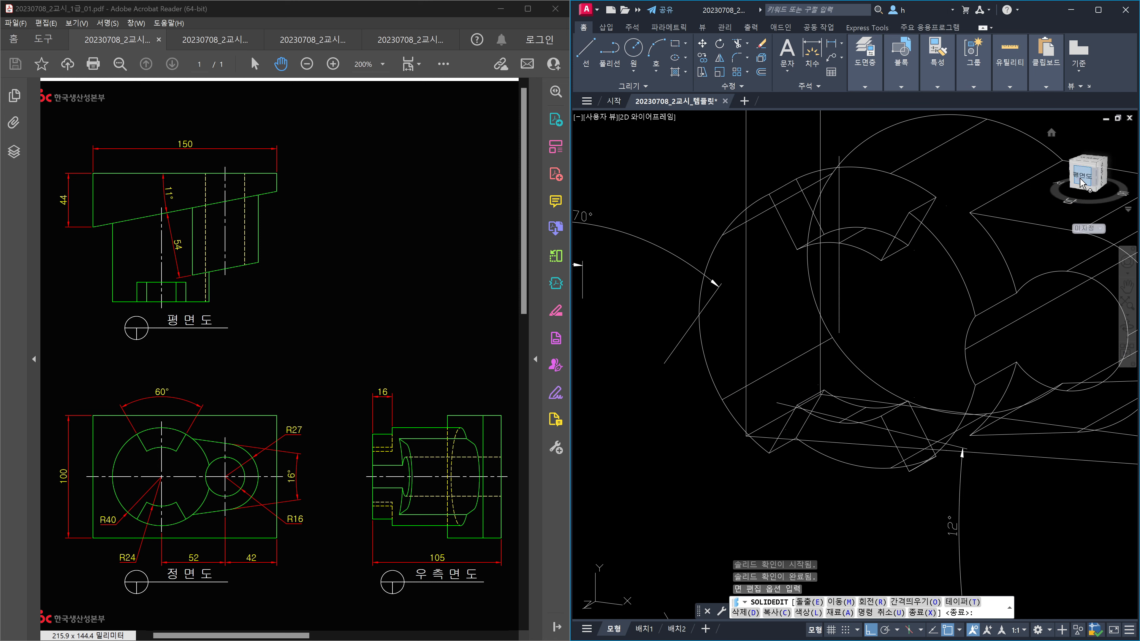
pyautogui.press('Escape')
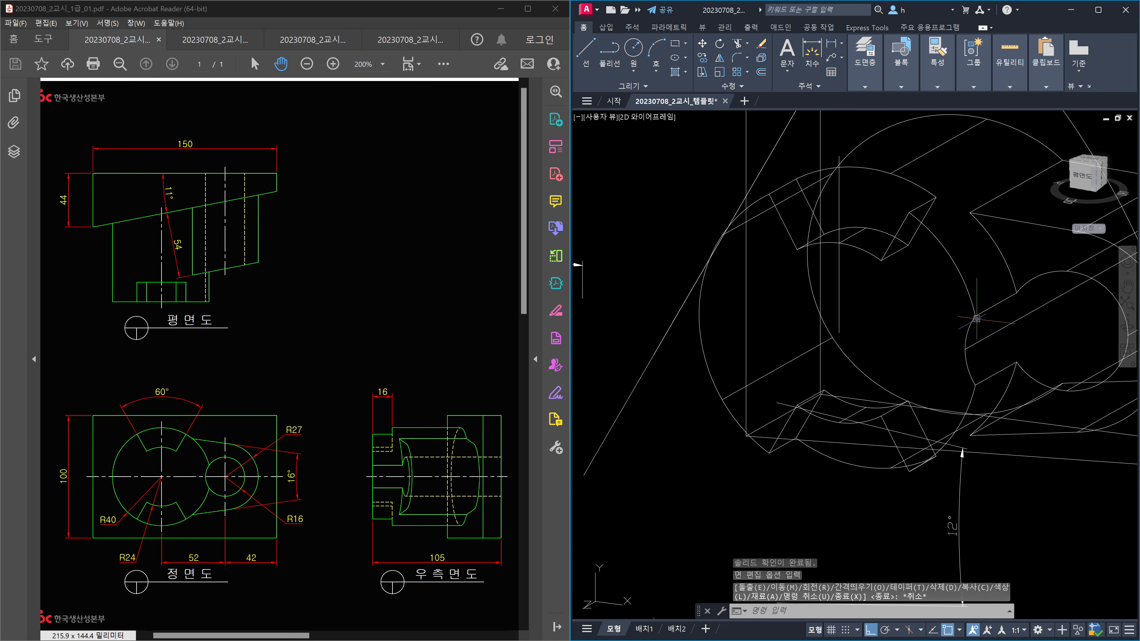
# - Switch to the front view and delete the large 120° angular dimension beside the part
pyautogui.click(1086, 182)
pyautogui.scroll(5, 964, 400)
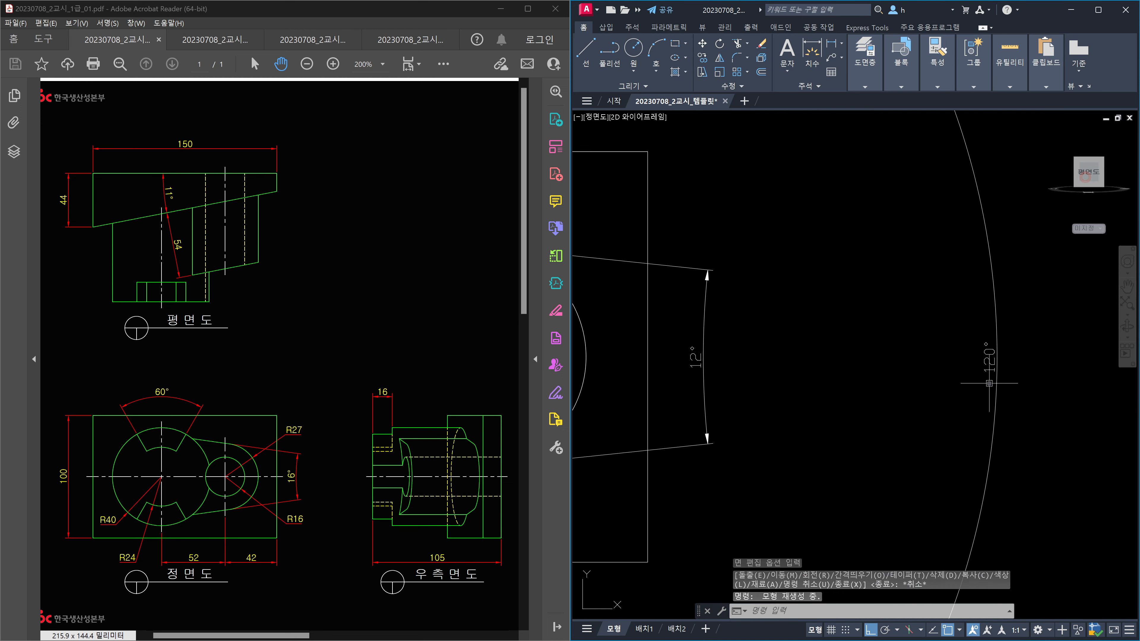
pyautogui.scroll(-5, 953, 409)
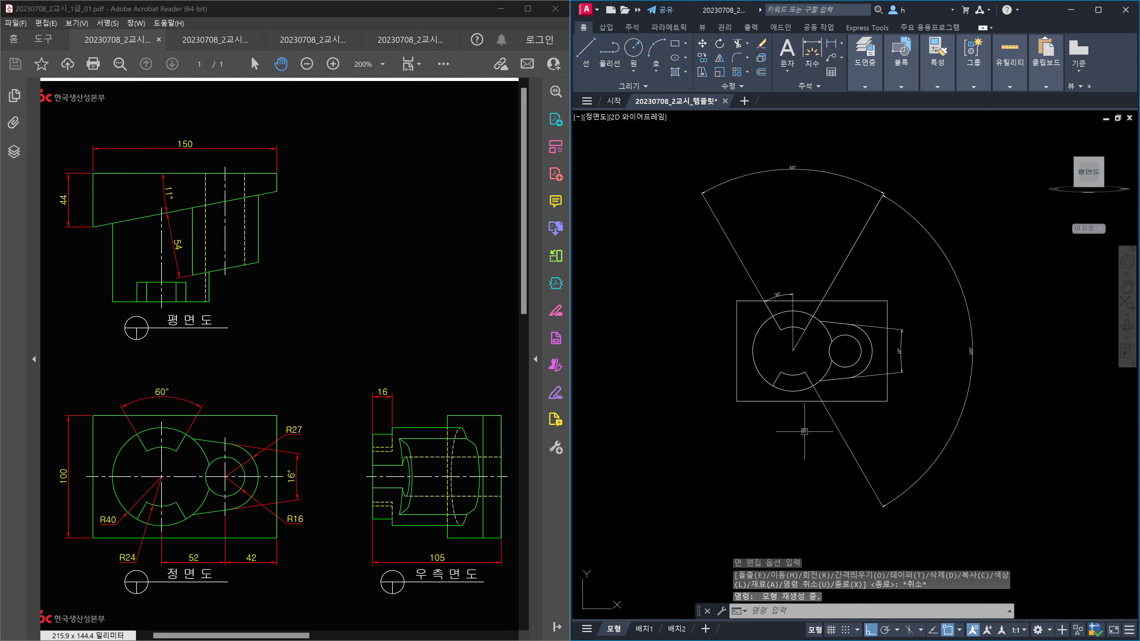
pyautogui.click(980, 468)
pyautogui.click(923, 435)
pyautogui.press('Delete')
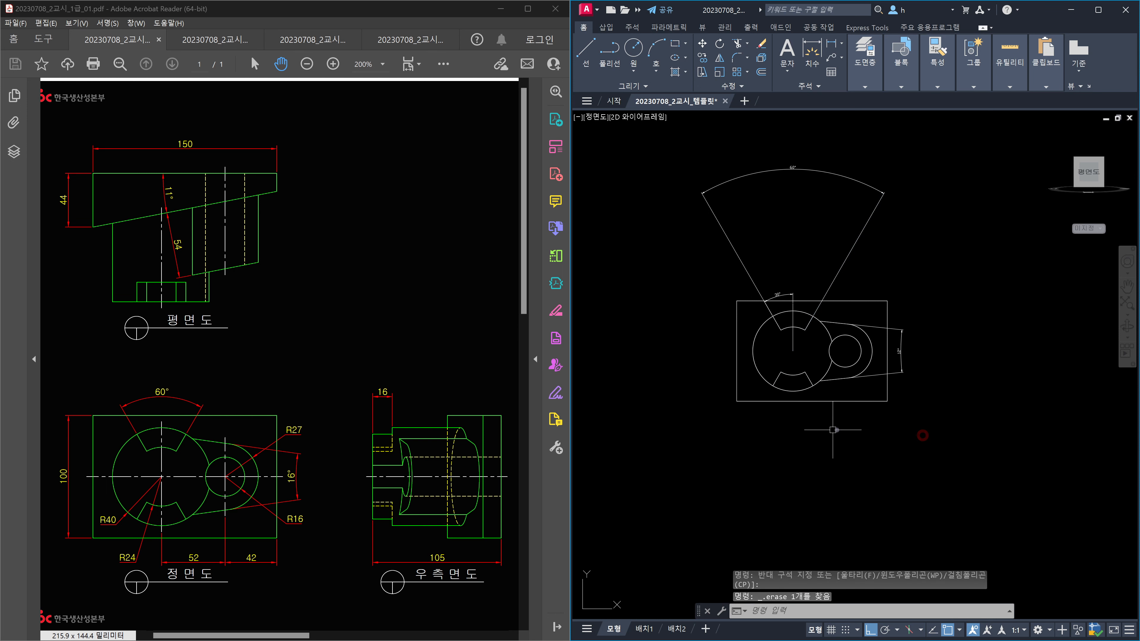
# - Add an angular dimension between the lower notch's two side edges, placed below the base plate
pyautogui.write('dan')
pyautogui.press('Return')
pyautogui.scroll(4, 791, 393)
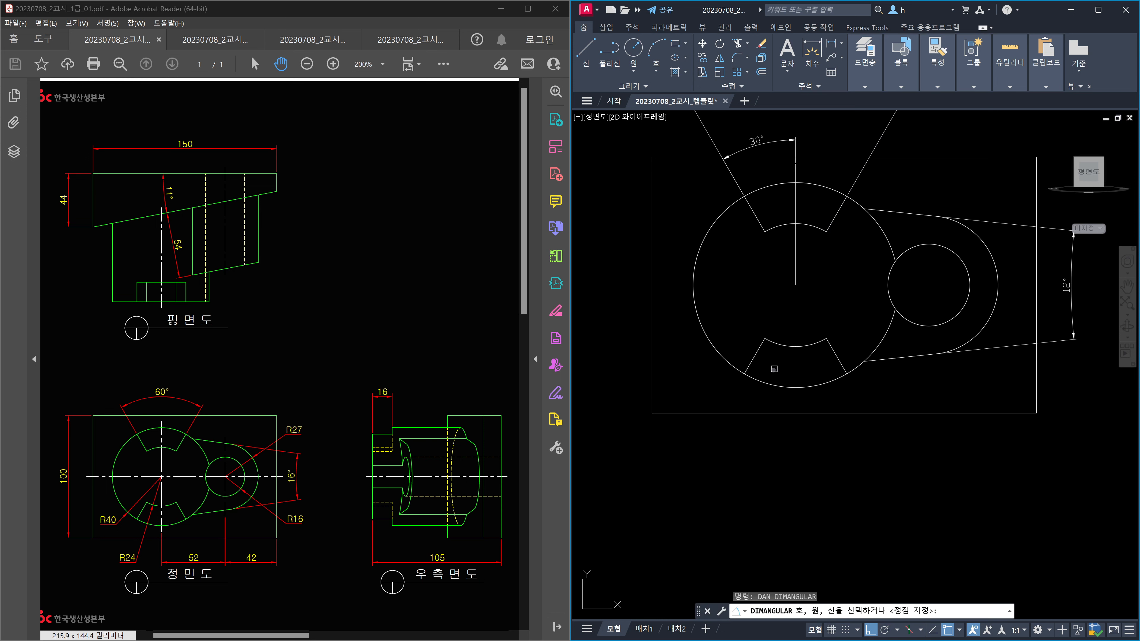
pyautogui.click(755, 357)
pyautogui.click(832, 358)
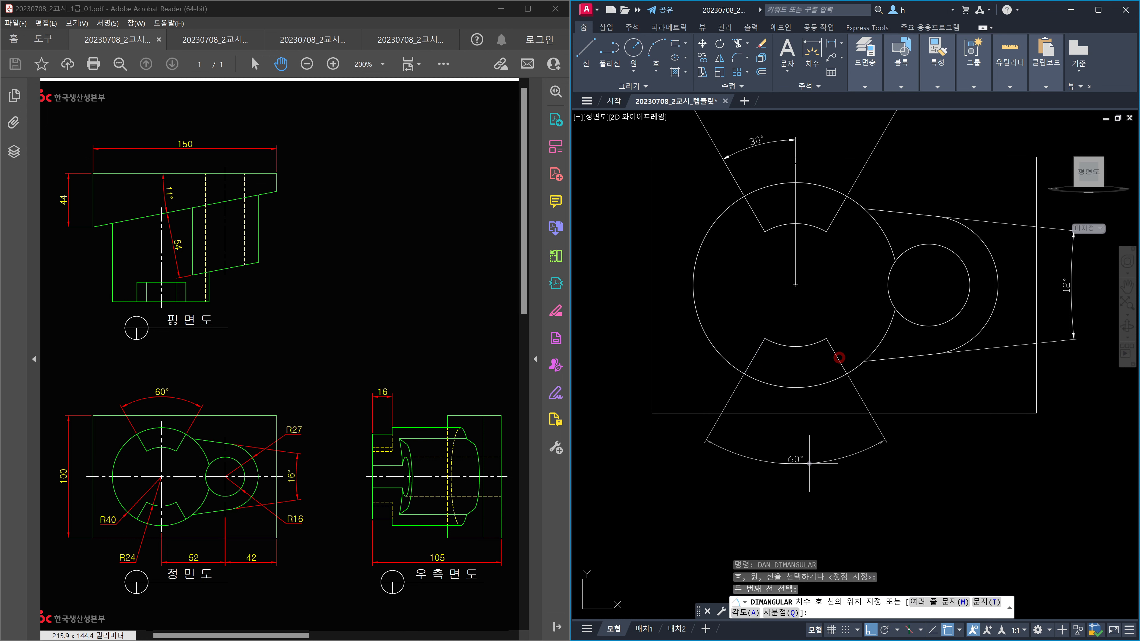
pyautogui.click(810, 468)
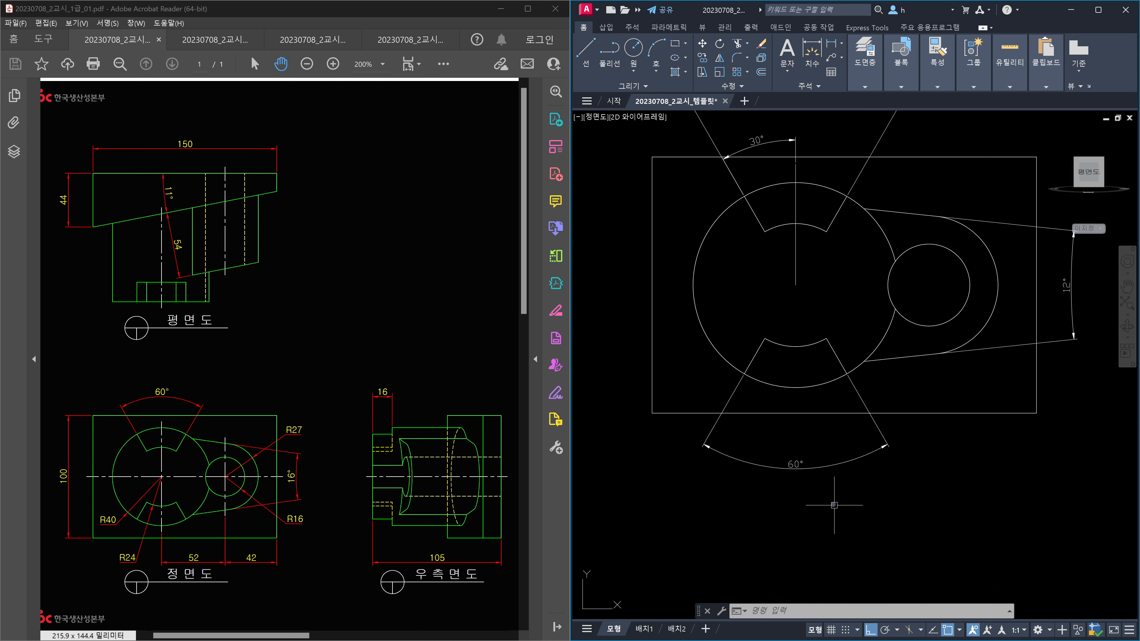
# - Delete the angular dimension below the plate, the 30° dimension and the large angular dimension of the upper notch
pyautogui.click(851, 492)
pyautogui.click(780, 435)
pyautogui.moveTo(781, 361); pyautogui.dragTo(760, 615, button='middle')
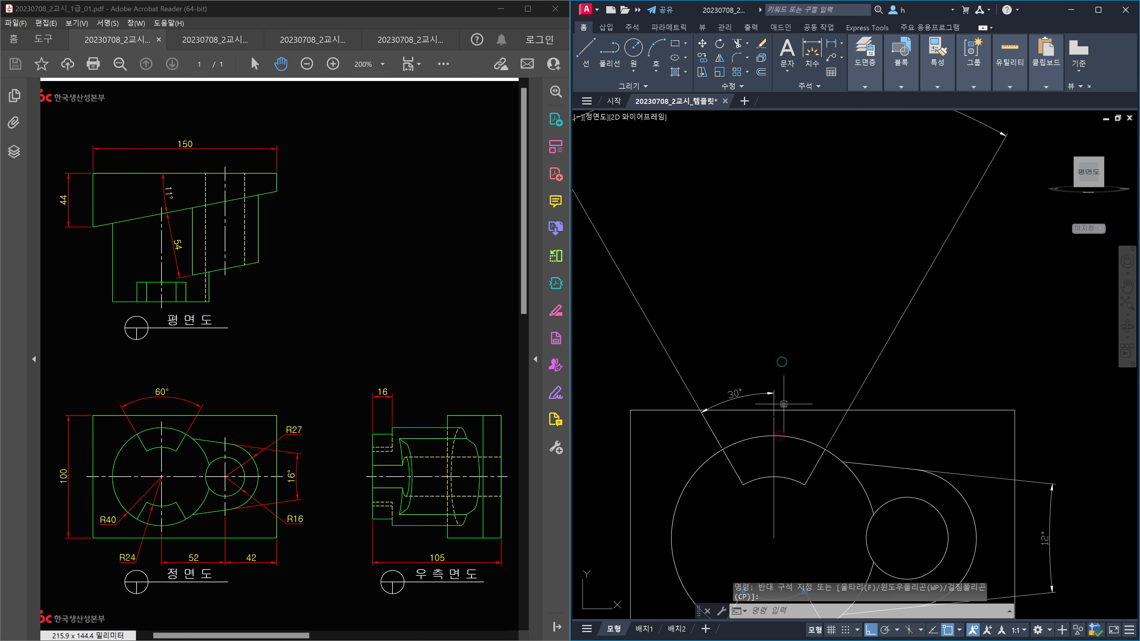
pyautogui.click(774, 393)
pyautogui.click(695, 379)
pyautogui.click(665, 367)
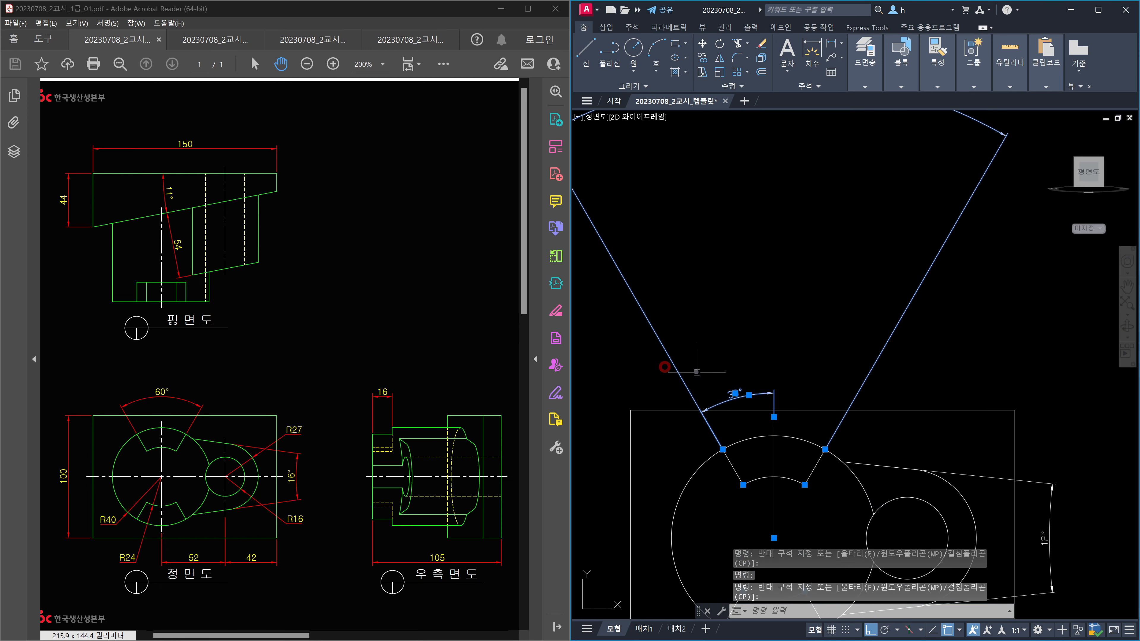
pyautogui.press('Delete')
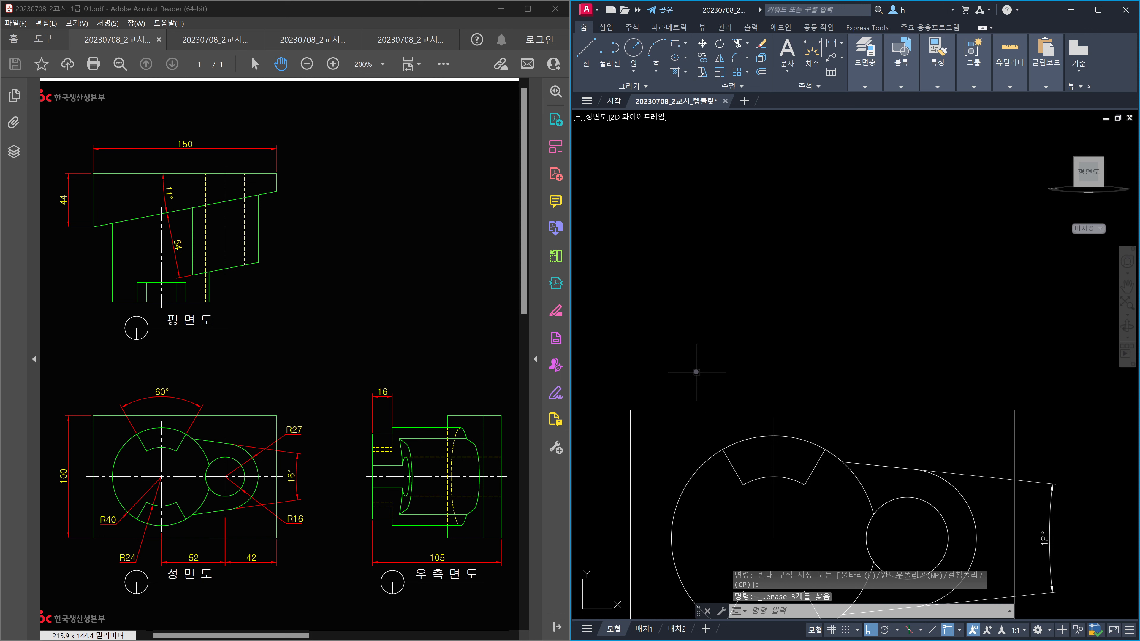
# - Delete the vertical reference line running up from the boss's centre
pyautogui.click(788, 519)
pyautogui.click(757, 513)
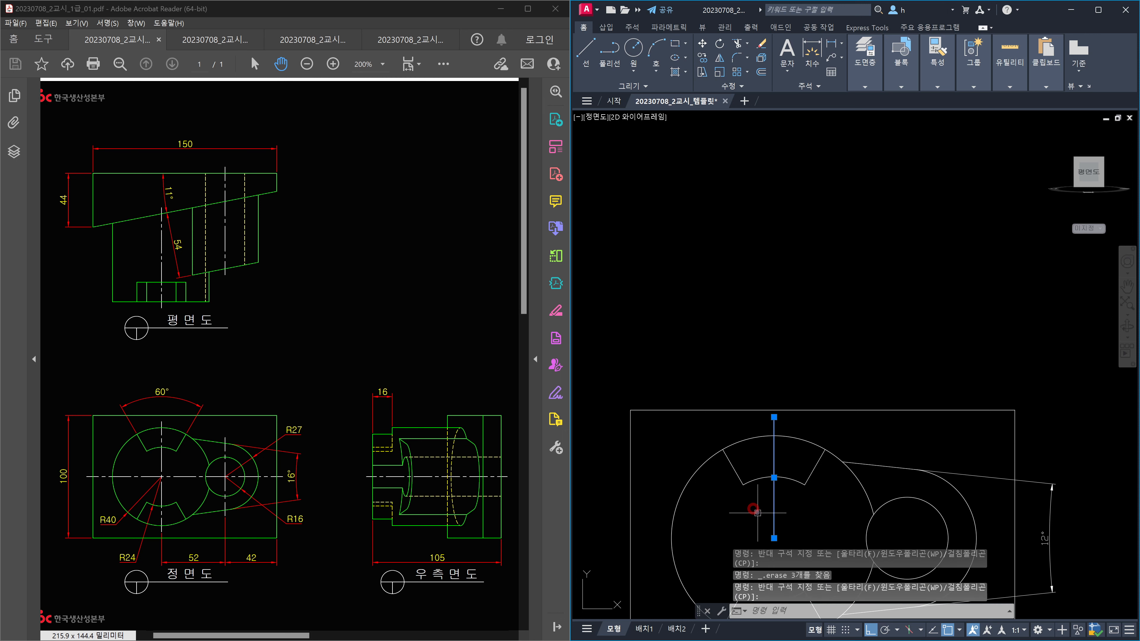
pyautogui.press('Delete')
pyautogui.scroll(-5, 790, 395)
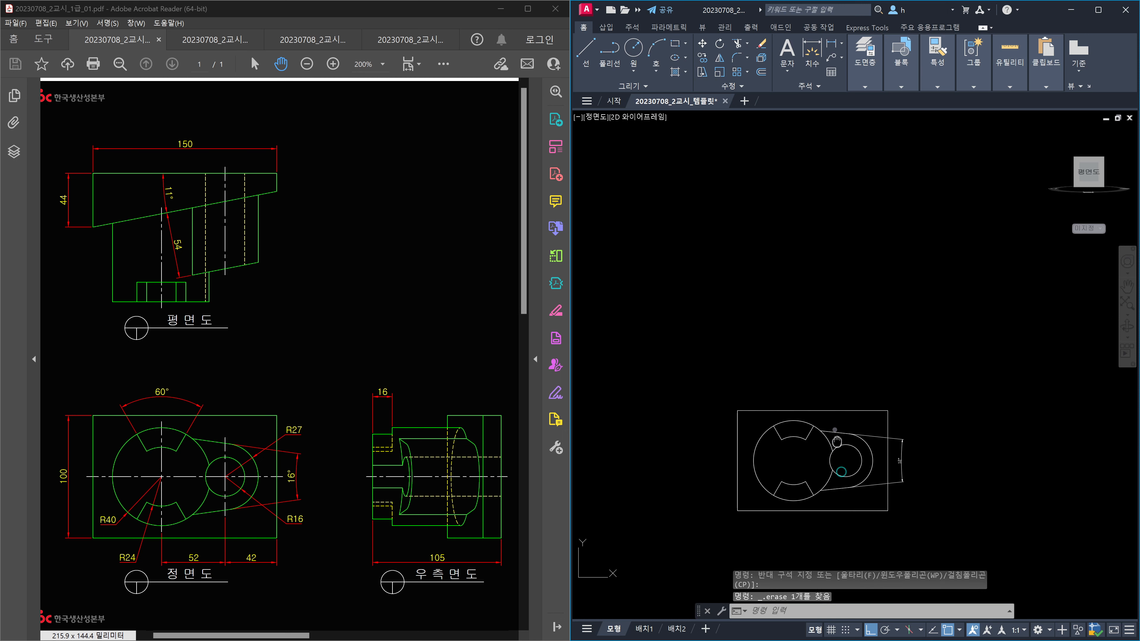
# - Examine the angular dimension between the small boss's two slanted side edges in the front view
pyautogui.scroll(4, 828, 444)
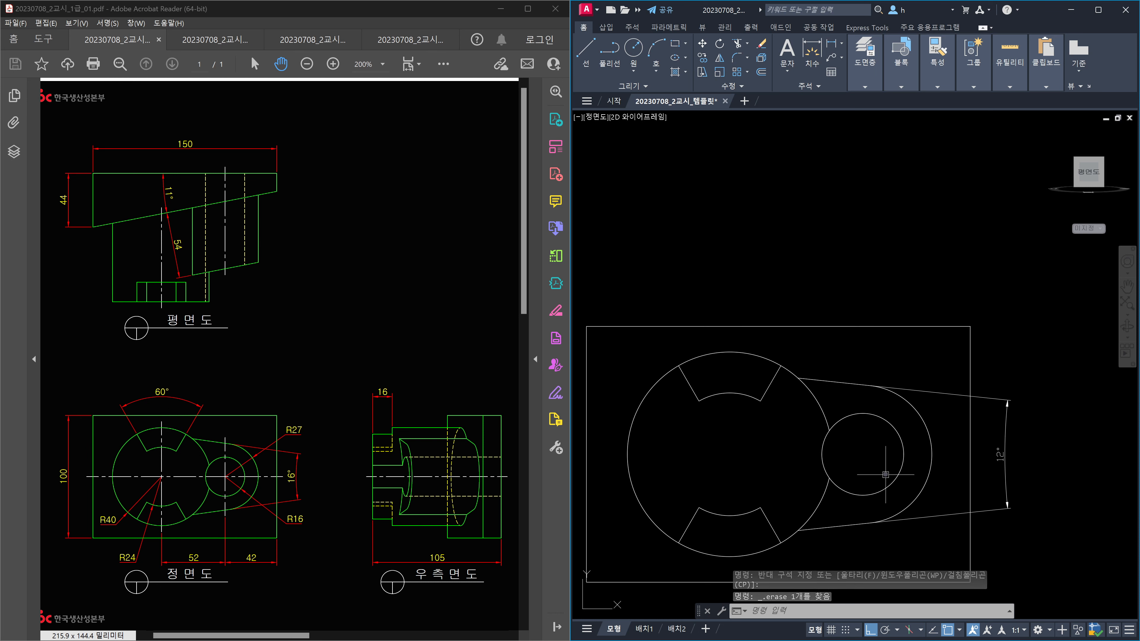
pyautogui.moveTo(877, 474); pyautogui.dragTo(803, 464, button='middle')
pyautogui.scroll(2, 929, 442)
pyautogui.click(917, 465)
pyautogui.click(893, 431)
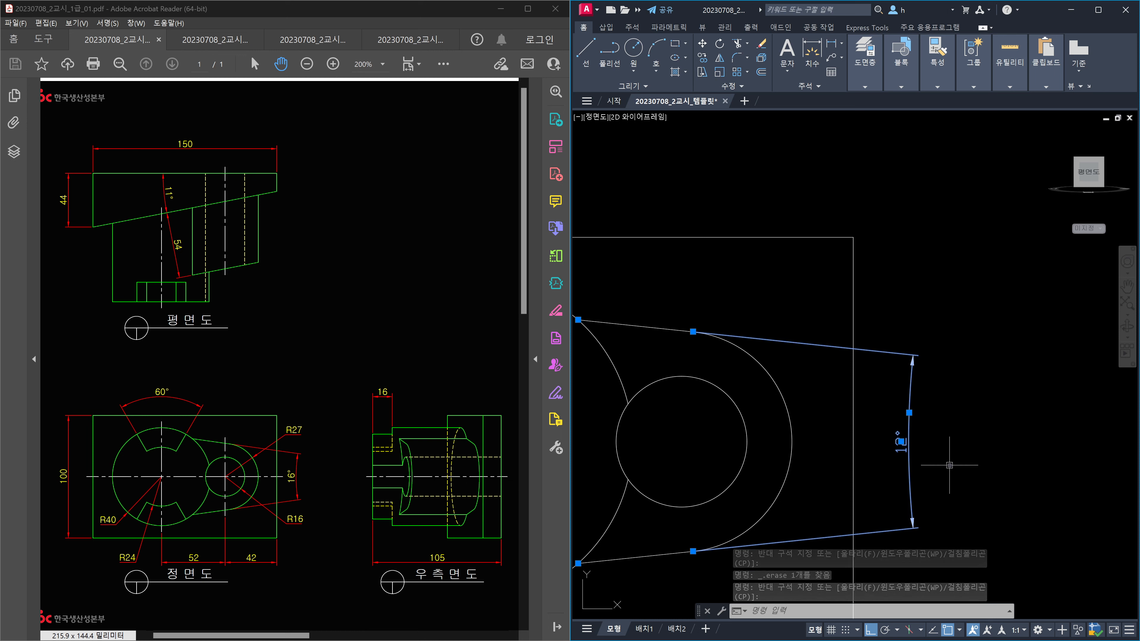
pyautogui.moveTo(775, 415); pyautogui.dragTo(925, 426, button='middle')
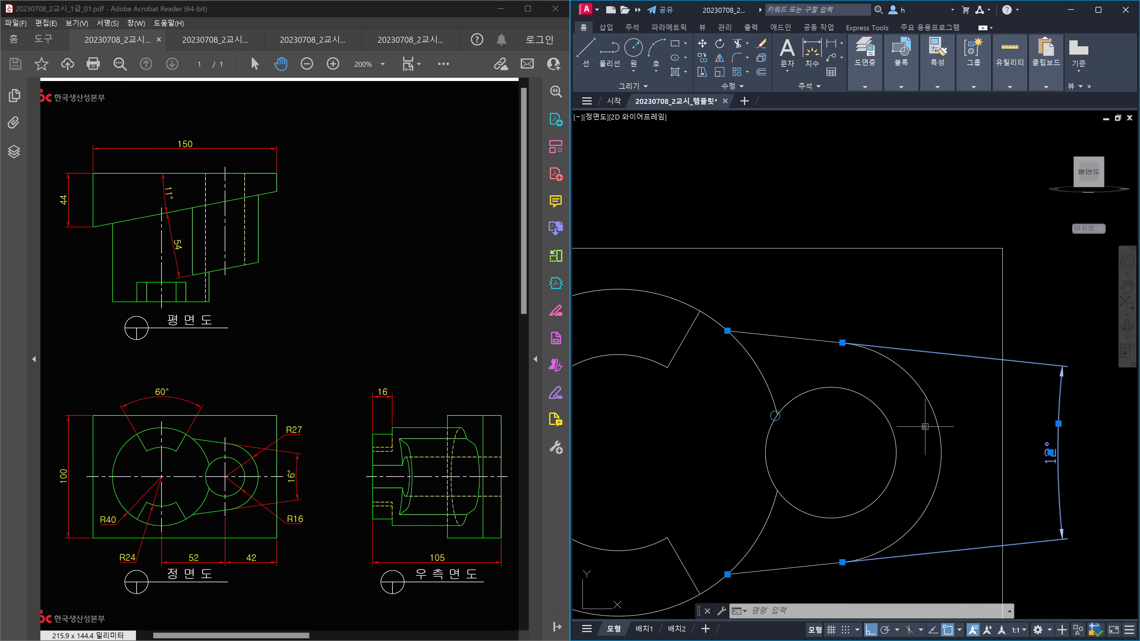
pyautogui.click(925, 427)
pyautogui.press('Escape')
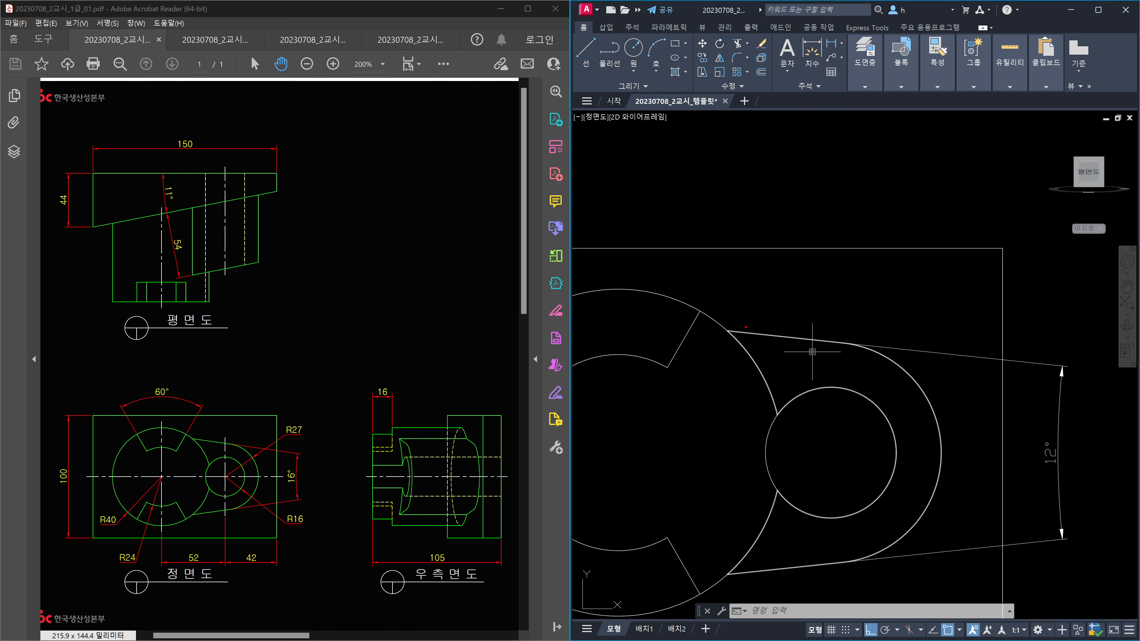
pyautogui.moveTo(719, 315); pyautogui.dragTo(874, 340)
pyautogui.moveTo(724, 588); pyautogui.dragTo(856, 567)
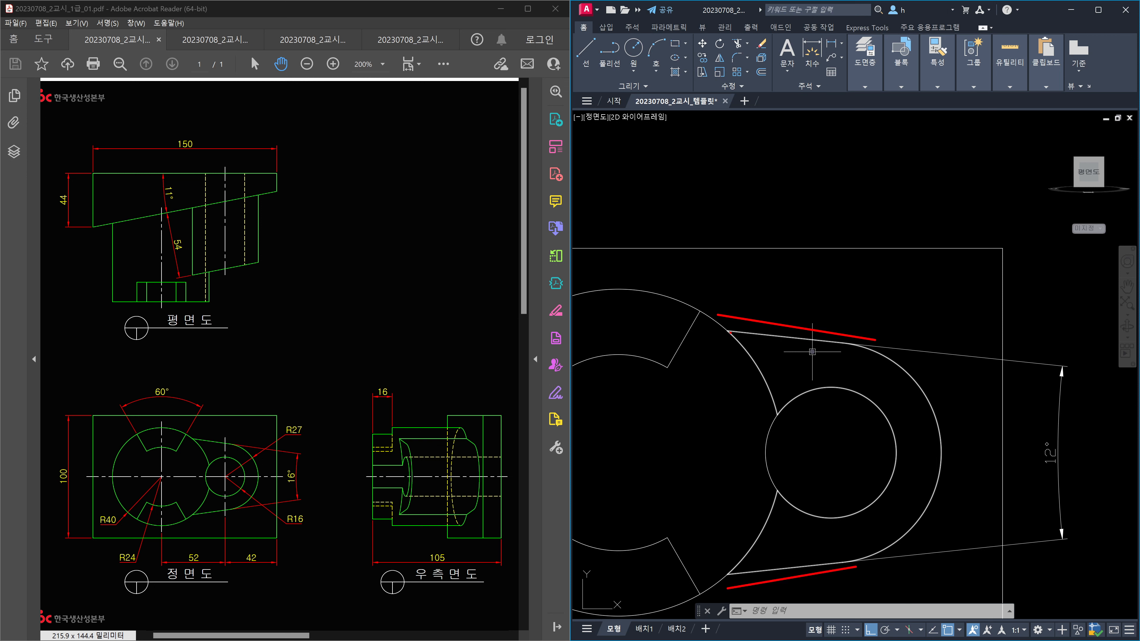
pyautogui.moveTo(733, 337)
pyautogui.mouseDown()
pyautogui.moveTo(728, 323)
pyautogui.moveTo(727, 341)
pyautogui.mouseUp()
pyautogui.moveTo(850, 349)
pyautogui.mouseDown()
pyautogui.moveTo(838, 348)
pyautogui.moveTo(849, 359)
pyautogui.mouseUp()
pyautogui.moveTo(736, 349)
pyautogui.mouseDown()
pyautogui.moveTo(720, 384)
pyautogui.moveTo(729, 356)
pyautogui.moveTo(740, 378)
pyautogui.mouseUp()
pyautogui.moveTo(845, 372)
pyautogui.mouseDown()
pyautogui.moveTo(853, 403)
pyautogui.moveTo(855, 372)
pyautogui.mouseUp()
pyautogui.moveTo(819, 437)
pyautogui.mouseDown()
pyautogui.moveTo(848, 469)
pyautogui.moveTo(815, 471)
pyautogui.mouseUp()
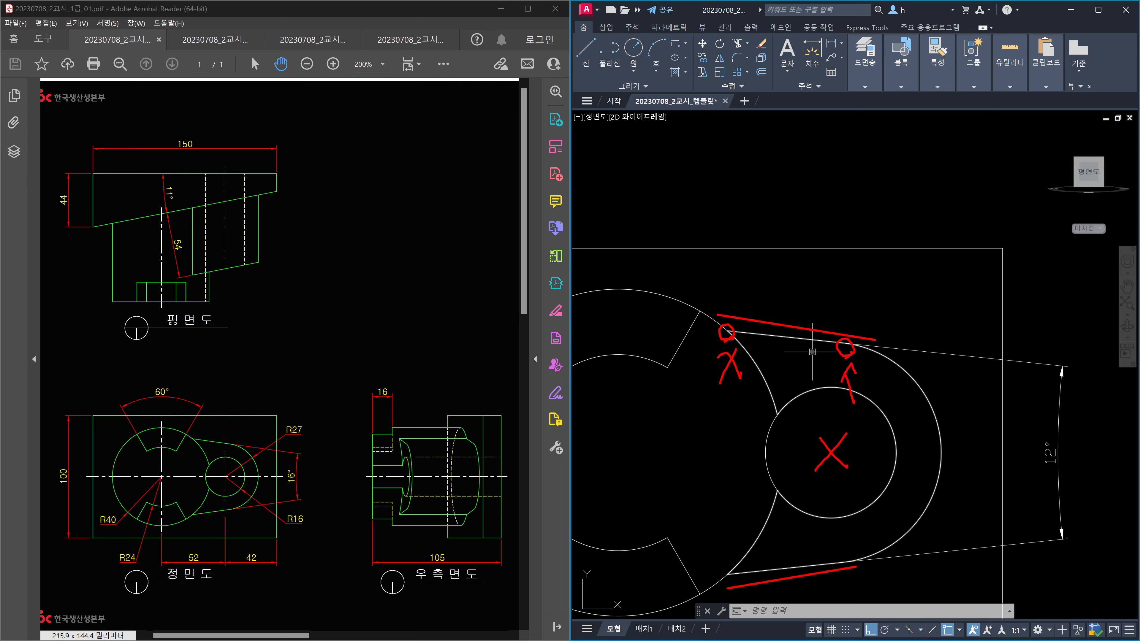
pyautogui.moveTo(280, 412); pyautogui.dragTo(309, 444)
pyautogui.moveTo(936, 408)
pyautogui.mouseDown()
pyautogui.moveTo(933, 389)
pyautogui.moveTo(925, 400)
pyautogui.mouseUp()
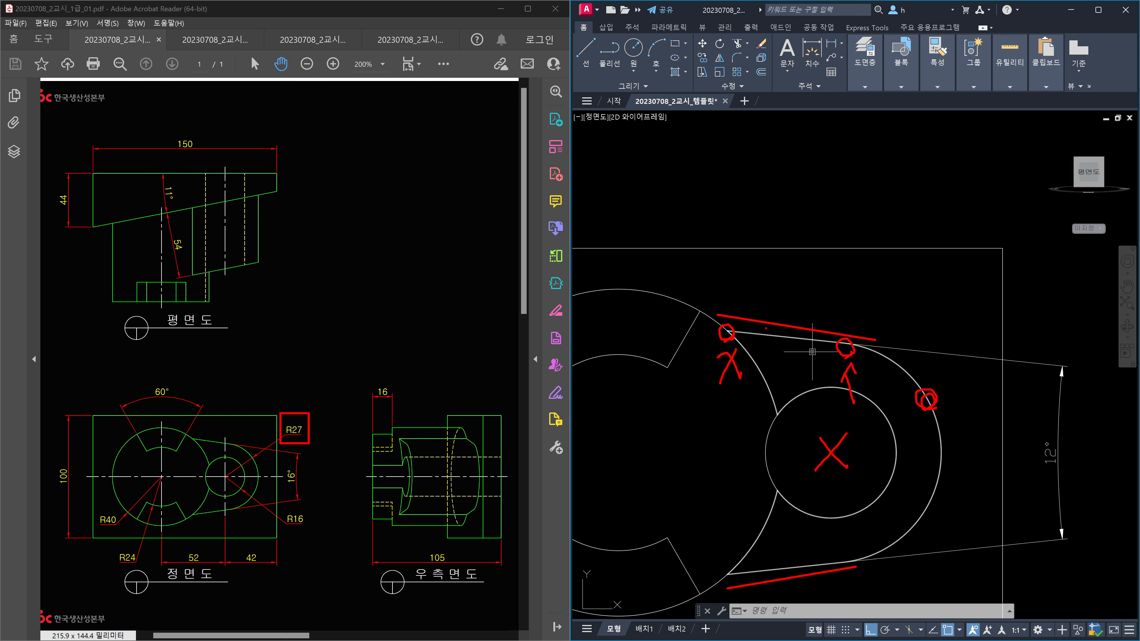
pyautogui.moveTo(768, 325); pyautogui.dragTo(777, 326)
pyautogui.moveTo(908, 371)
pyautogui.mouseDown()
pyautogui.moveTo(902, 382)
pyautogui.moveTo(911, 365)
pyautogui.mouseUp()
pyautogui.moveTo(847, 346)
pyautogui.mouseDown()
pyautogui.moveTo(840, 354)
pyautogui.moveTo(809, 326)
pyautogui.moveTo(814, 313)
pyautogui.moveTo(820, 323)
pyautogui.moveTo(800, 272)
pyautogui.mouseUp()
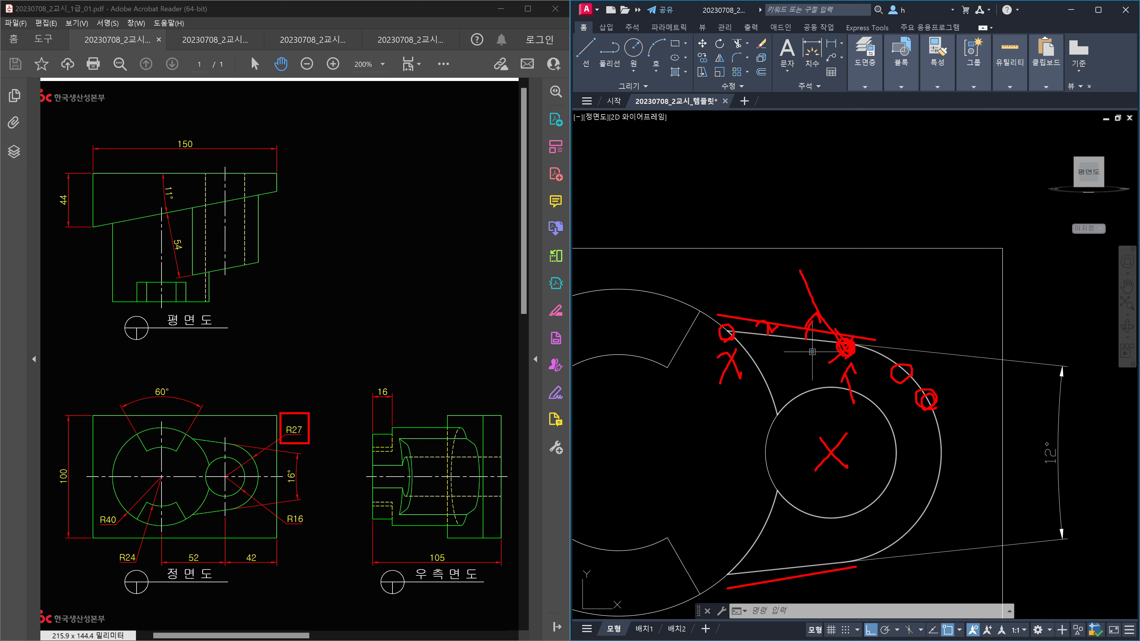
pyautogui.moveTo(735, 342)
pyautogui.mouseDown()
pyautogui.moveTo(720, 343)
pyautogui.moveTo(735, 329)
pyautogui.mouseUp()
pyautogui.moveTo(855, 341)
pyautogui.mouseDown()
pyautogui.moveTo(837, 364)
pyautogui.moveTo(890, 362)
pyautogui.moveTo(833, 387)
pyautogui.moveTo(825, 369)
pyautogui.mouseUp()
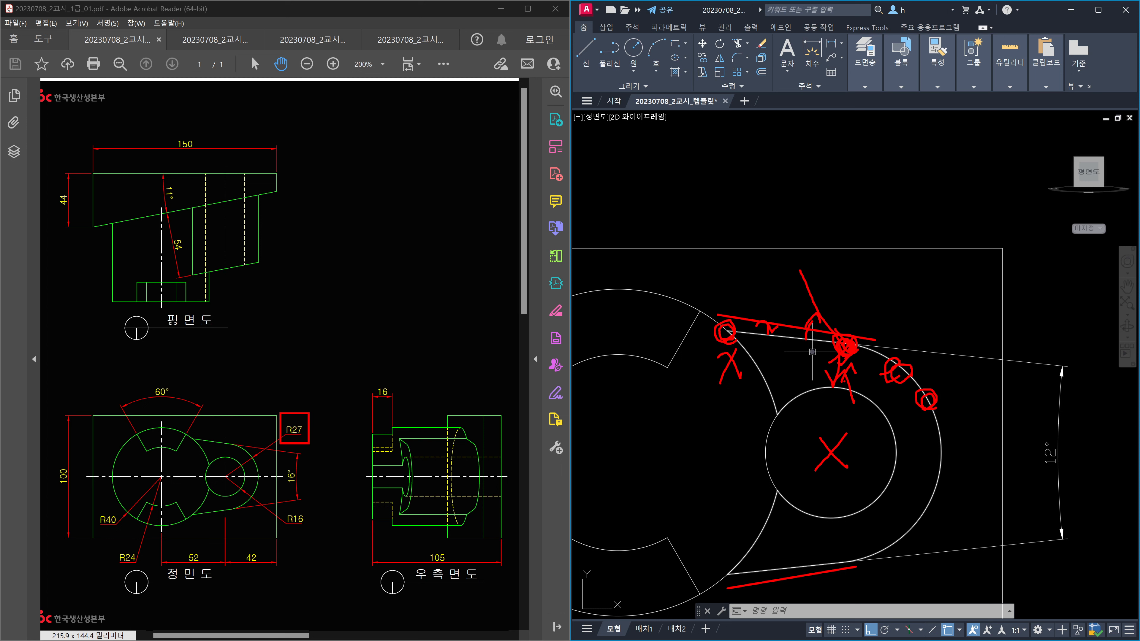
pyautogui.press('Escape')
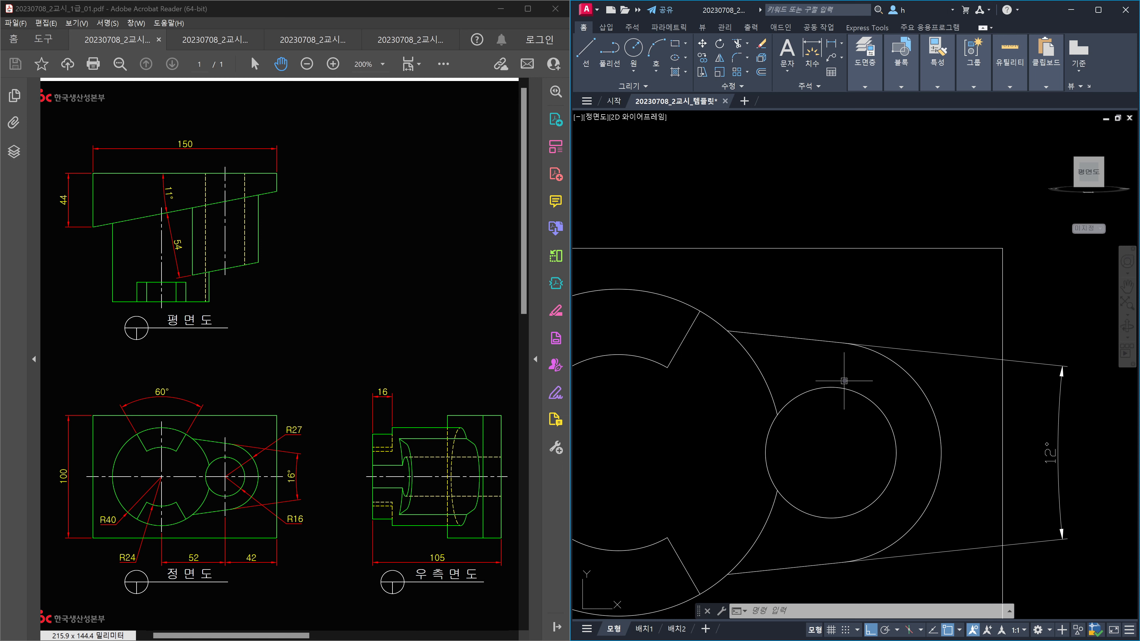
pyautogui.scroll(-4, 843, 381)
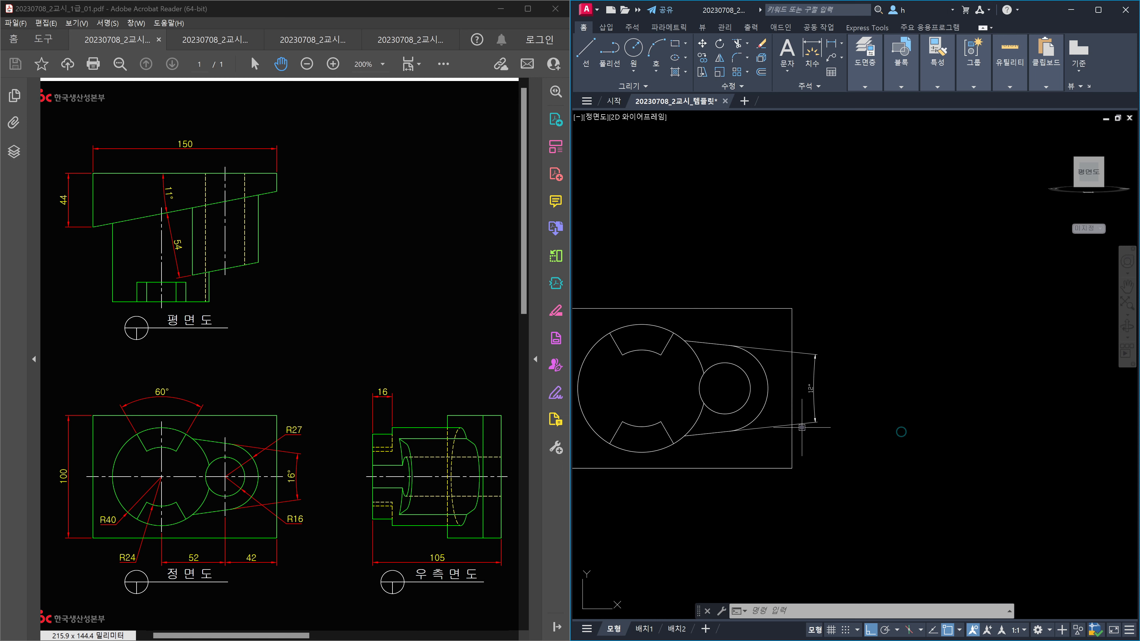
pyautogui.scroll(3, 729, 390)
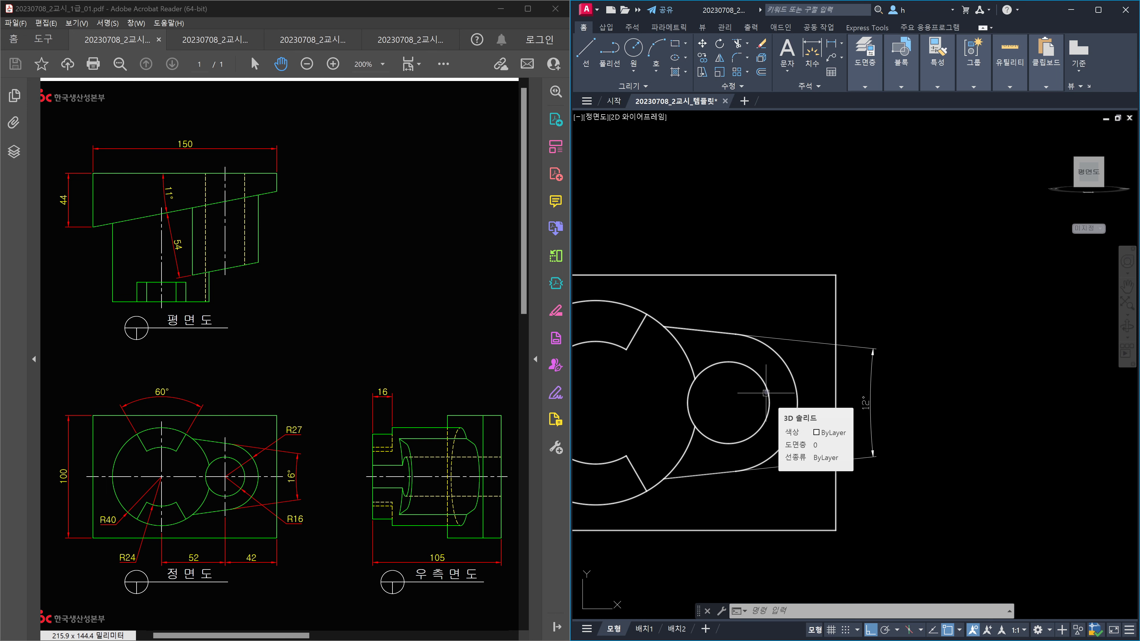
pyautogui.moveTo(726, 340); pyautogui.dragTo(718, 342)
pyautogui.moveTo(786, 357)
pyautogui.mouseDown()
pyautogui.moveTo(789, 372)
pyautogui.moveTo(844, 374)
pyautogui.mouseUp()
pyautogui.moveTo(722, 410); pyautogui.dragTo(736, 409)
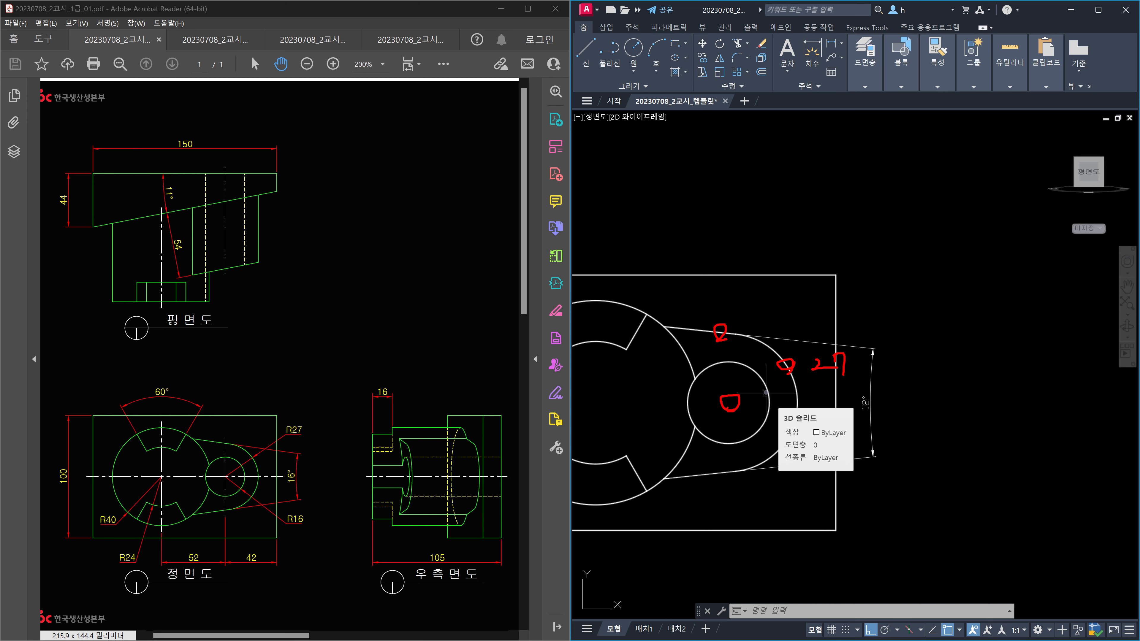
pyautogui.moveTo(731, 403); pyautogui.dragTo(646, 394)
pyautogui.moveTo(744, 414); pyautogui.dragTo(658, 367)
pyautogui.click(708, 398)
pyautogui.moveTo(690, 327); pyautogui.dragTo(699, 336)
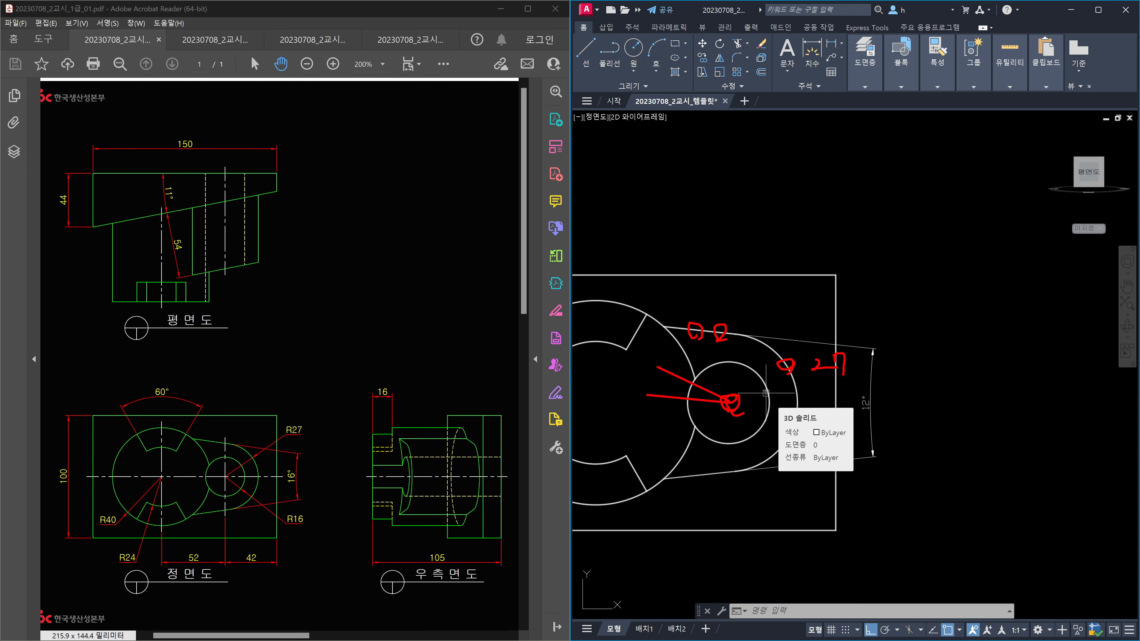
pyautogui.moveTo(806, 353)
pyautogui.mouseDown()
pyautogui.moveTo(821, 372)
pyautogui.moveTo(851, 374)
pyautogui.mouseUp()
pyautogui.moveTo(728, 397); pyautogui.dragTo(740, 404)
pyautogui.moveTo(690, 340); pyautogui.dragTo(695, 334)
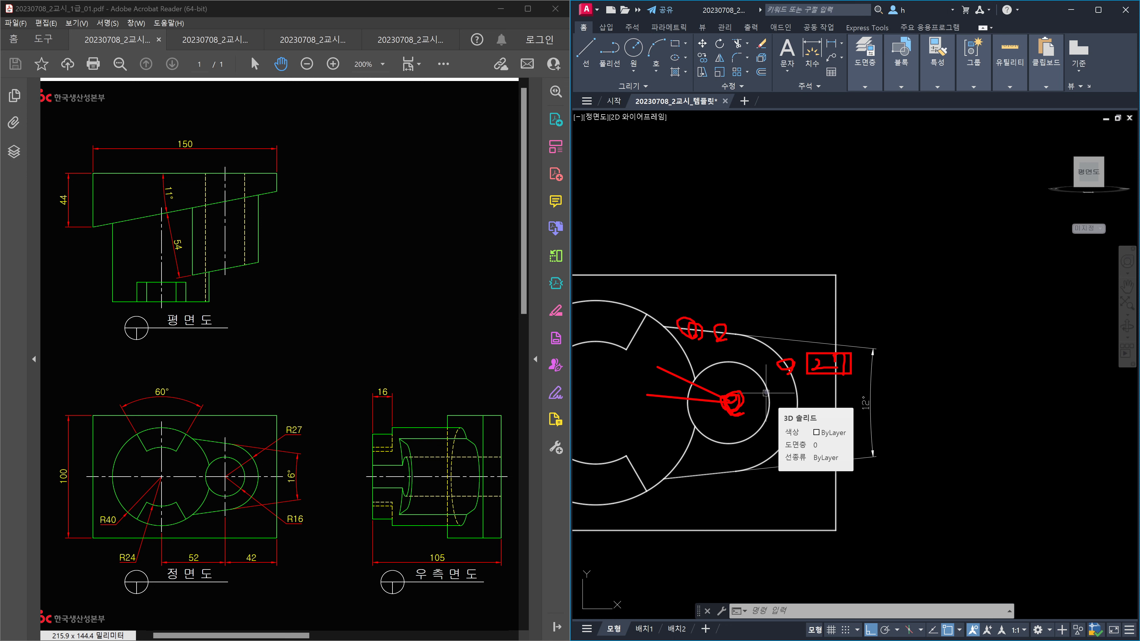
pyautogui.moveTo(721, 482); pyautogui.dragTo(718, 473)
pyautogui.moveTo(628, 353); pyautogui.dragTo(615, 357)
pyautogui.moveTo(877, 243)
pyautogui.mouseDown()
pyautogui.moveTo(894, 242)
pyautogui.moveTo(886, 260)
pyautogui.moveTo(911, 247)
pyautogui.mouseUp()
pyautogui.moveTo(906, 245); pyautogui.dragTo(918, 244)
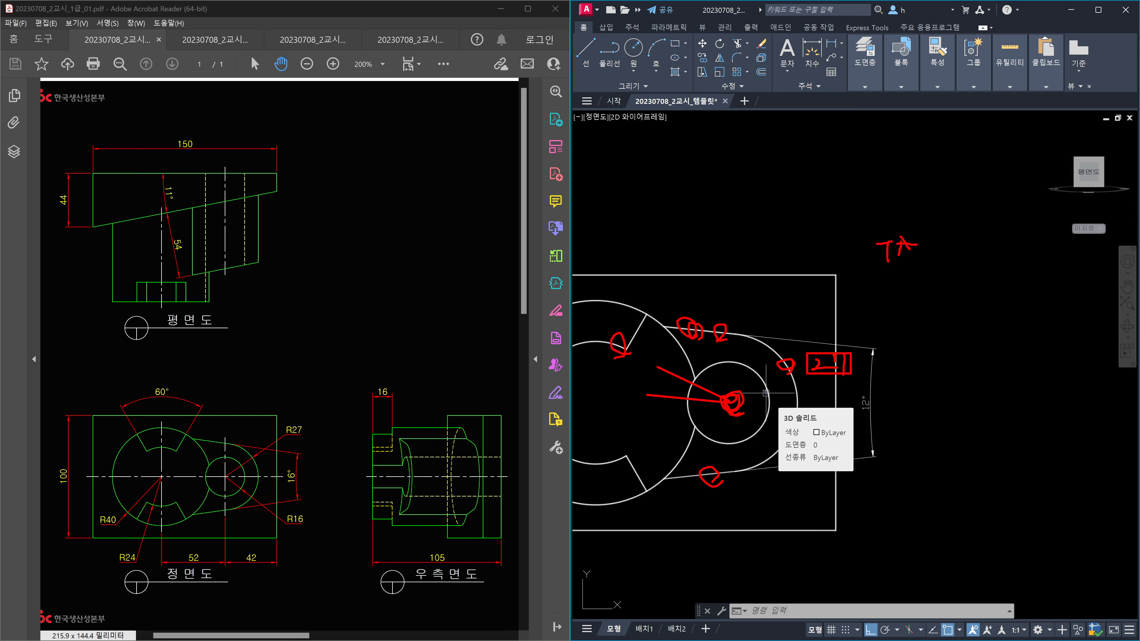
pyautogui.moveTo(899, 295)
pyautogui.mouseDown()
pyautogui.moveTo(901, 308)
pyautogui.moveTo(918, 293)
pyautogui.mouseUp()
pyautogui.moveTo(734, 283)
pyautogui.mouseDown()
pyautogui.moveTo(717, 340)
pyautogui.moveTo(749, 311)
pyautogui.mouseUp()
pyautogui.moveTo(755, 267); pyautogui.dragTo(784, 260)
pyautogui.moveTo(767, 267)
pyautogui.mouseDown()
pyautogui.moveTo(770, 287)
pyautogui.moveTo(815, 267)
pyautogui.mouseUp()
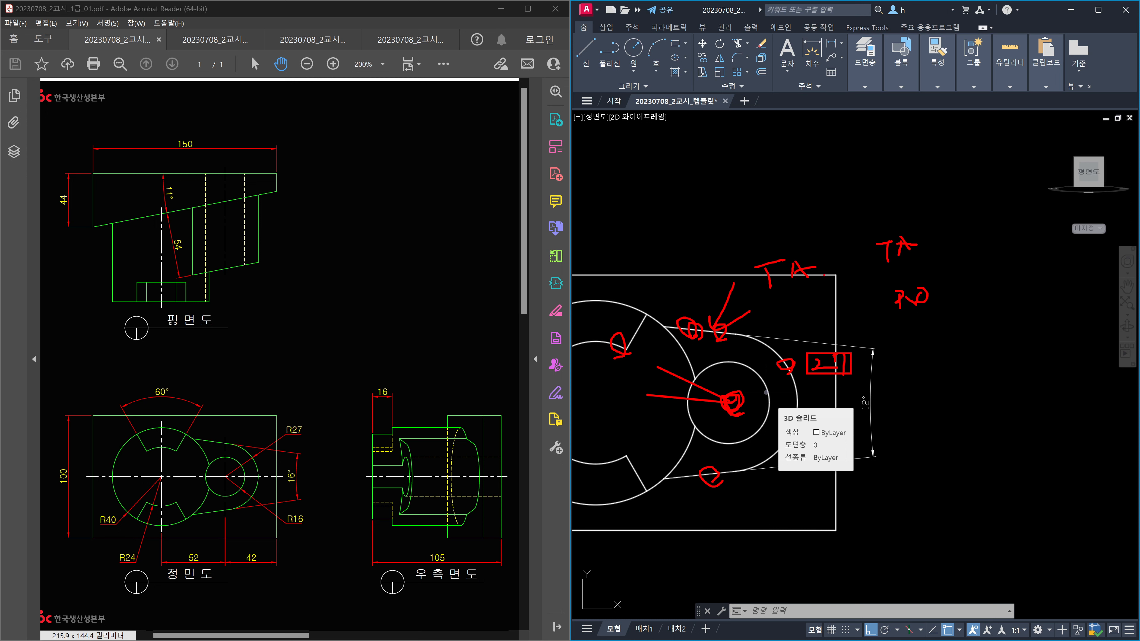
pyautogui.moveTo(823, 287)
pyautogui.mouseDown()
pyautogui.moveTo(810, 252)
pyautogui.moveTo(822, 281)
pyautogui.mouseUp()
pyautogui.moveTo(736, 411)
pyautogui.mouseDown()
pyautogui.moveTo(746, 397)
pyautogui.moveTo(723, 415)
pyautogui.mouseUp()
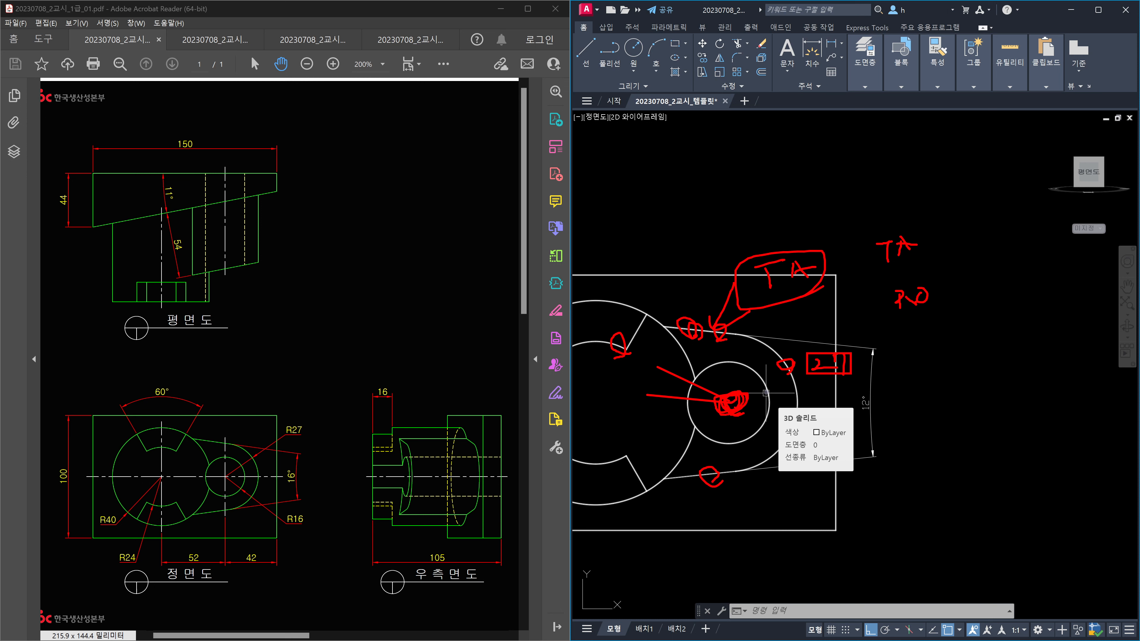
pyautogui.press('Escape')
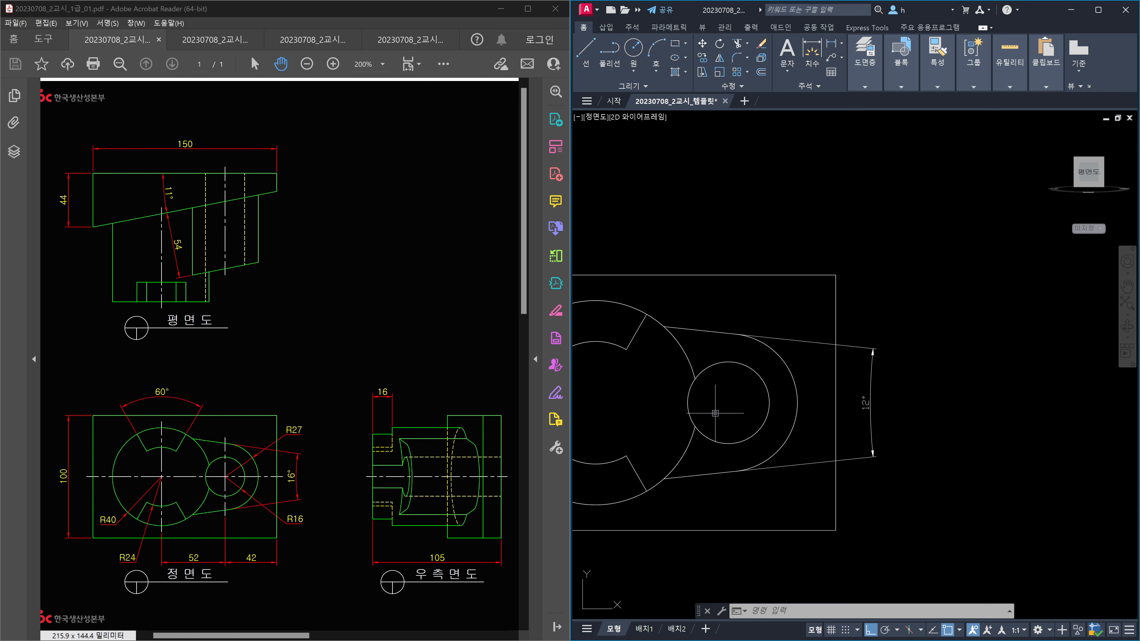
pyautogui.moveTo(734, 408); pyautogui.dragTo(617, 403)
pyautogui.moveTo(735, 404)
pyautogui.mouseDown()
pyautogui.moveTo(842, 404)
pyautogui.moveTo(827, 415)
pyautogui.mouseUp()
pyautogui.moveTo(636, 391)
pyautogui.mouseDown()
pyautogui.moveTo(605, 399)
pyautogui.moveTo(658, 428)
pyautogui.mouseUp()
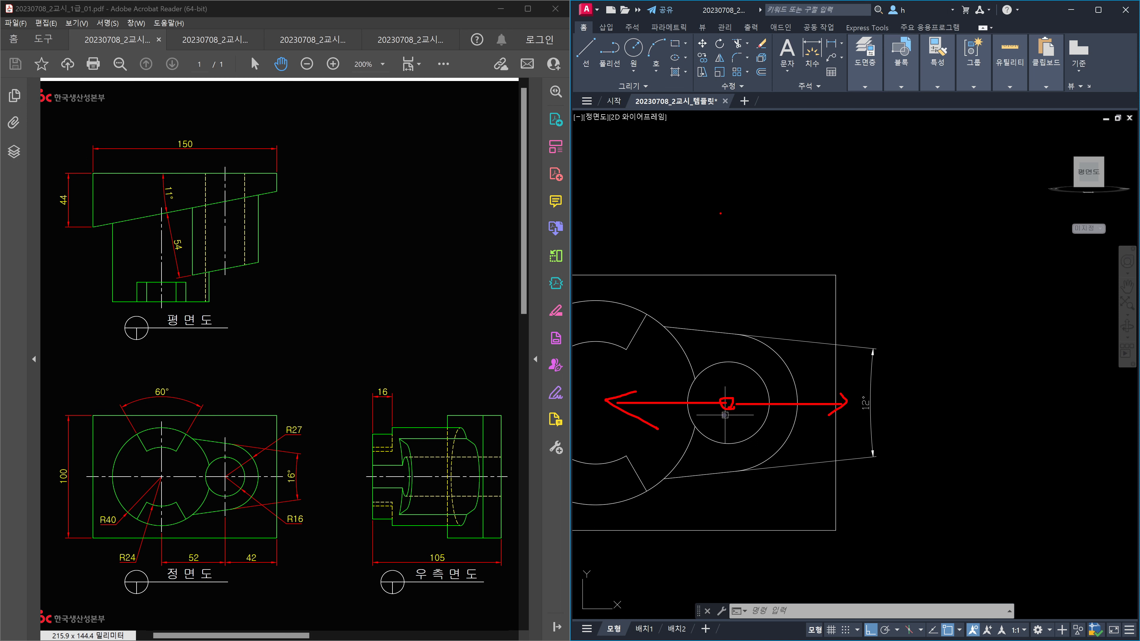
pyautogui.moveTo(727, 205)
pyautogui.mouseDown()
pyautogui.moveTo(716, 360)
pyautogui.moveTo(727, 568)
pyautogui.mouseUp()
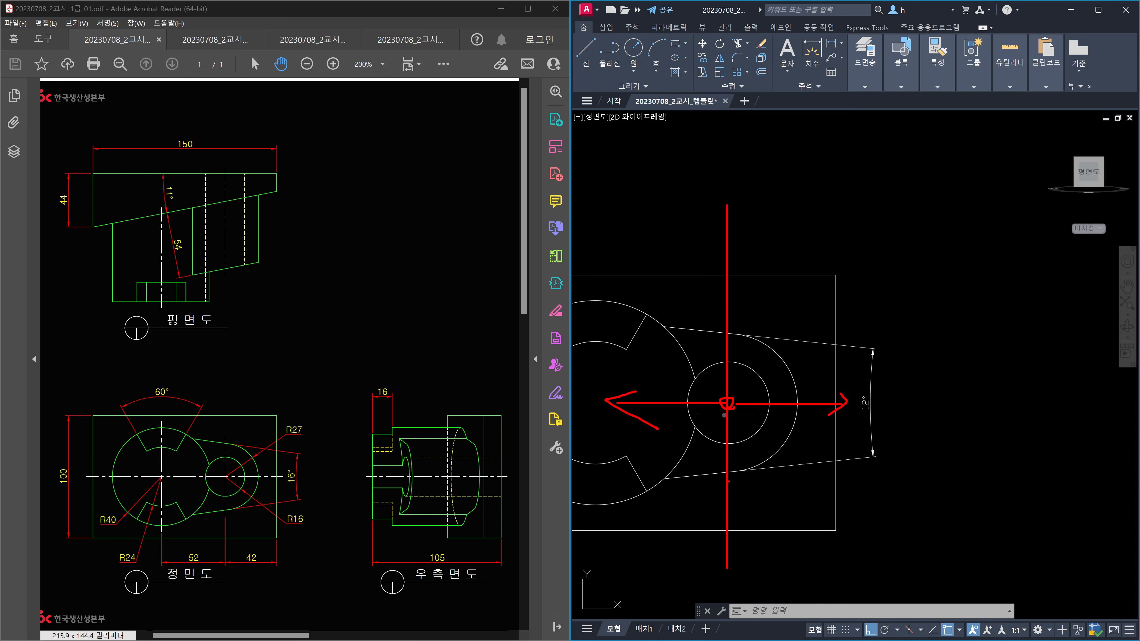
pyautogui.moveTo(729, 481); pyautogui.dragTo(687, 491)
pyautogui.press('Escape')
pyautogui.scroll(-2, 763, 464)
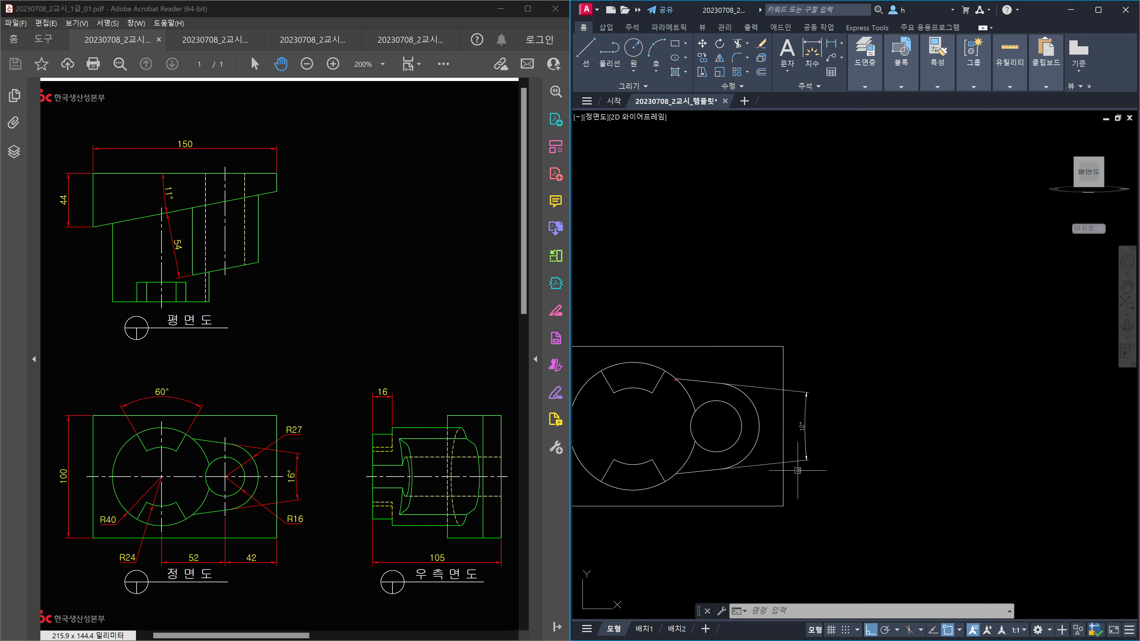
pyautogui.moveTo(676, 379); pyautogui.dragTo(1139, 432)
pyautogui.moveTo(675, 475)
pyautogui.mouseDown()
pyautogui.moveTo(1121, 413)
pyautogui.moveTo(1045, 428)
pyautogui.moveTo(1061, 427)
pyautogui.mouseUp()
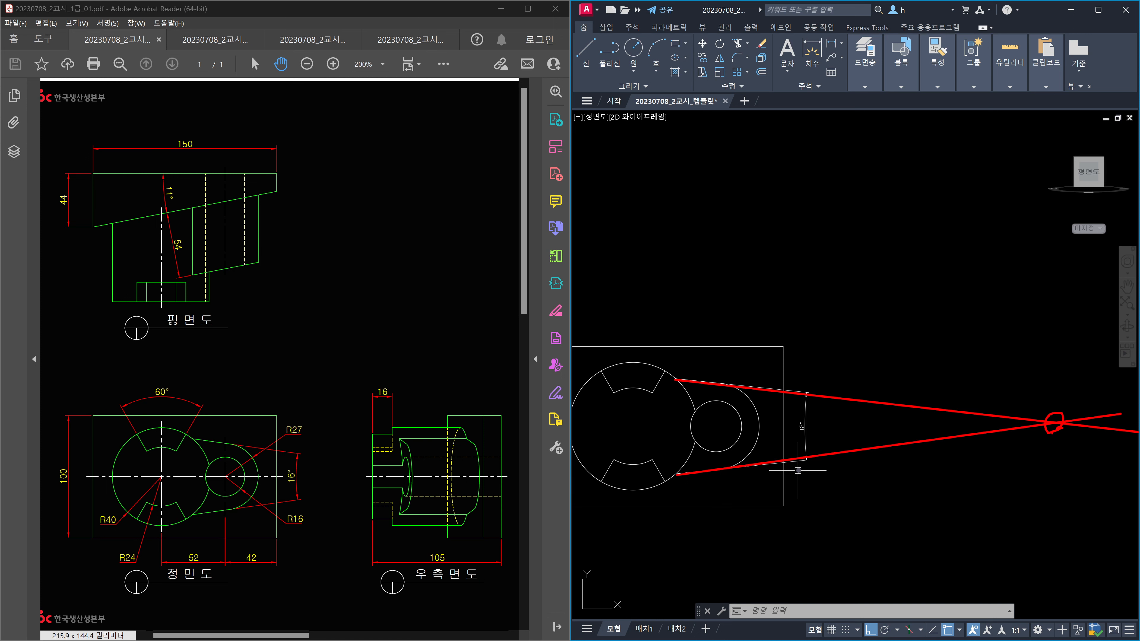
pyautogui.moveTo(1055, 423); pyautogui.dragTo(868, 423)
pyautogui.moveTo(768, 405); pyautogui.dragTo(757, 404)
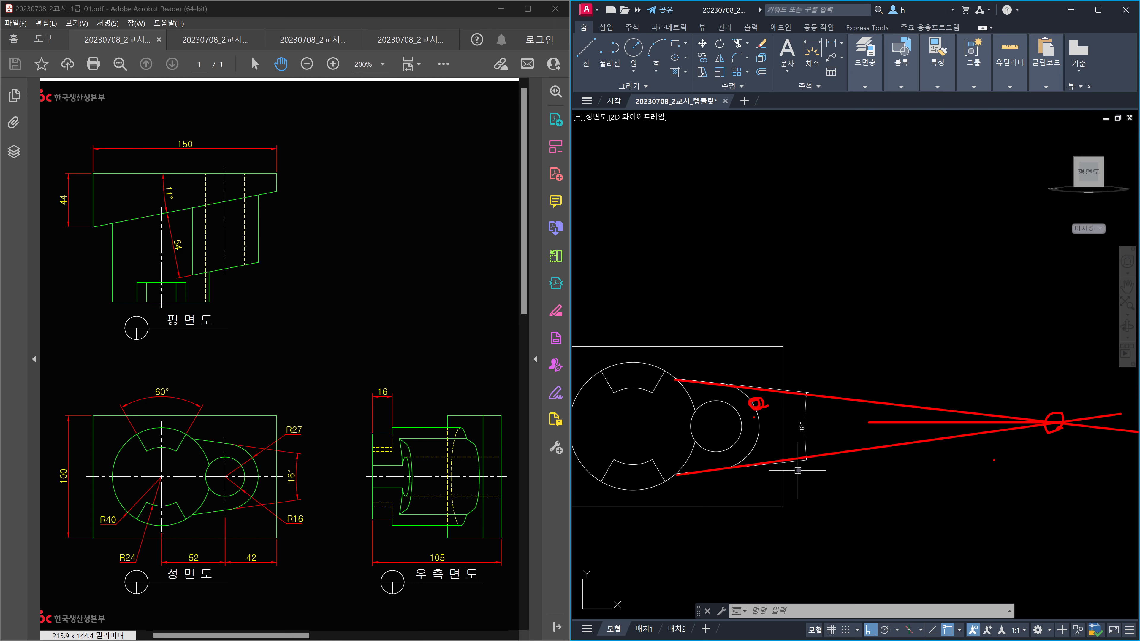
pyautogui.press('Escape')
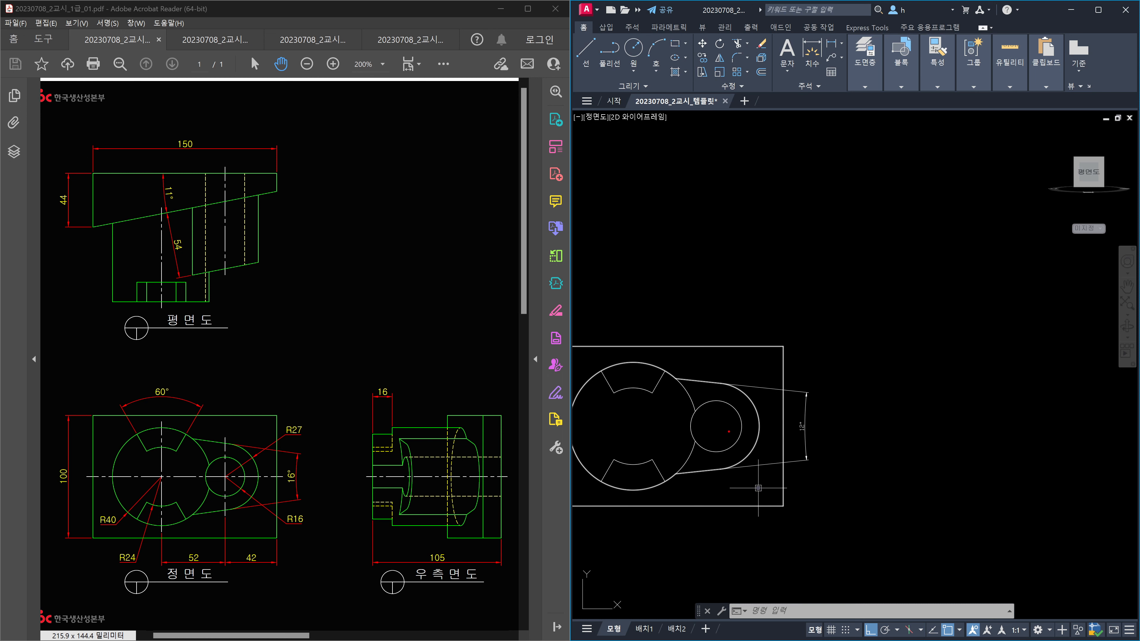
pyautogui.moveTo(719, 430)
pyautogui.mouseDown()
pyautogui.moveTo(716, 420)
pyautogui.moveTo(712, 437)
pyautogui.moveTo(723, 437)
pyautogui.mouseUp()
pyautogui.press('Escape')
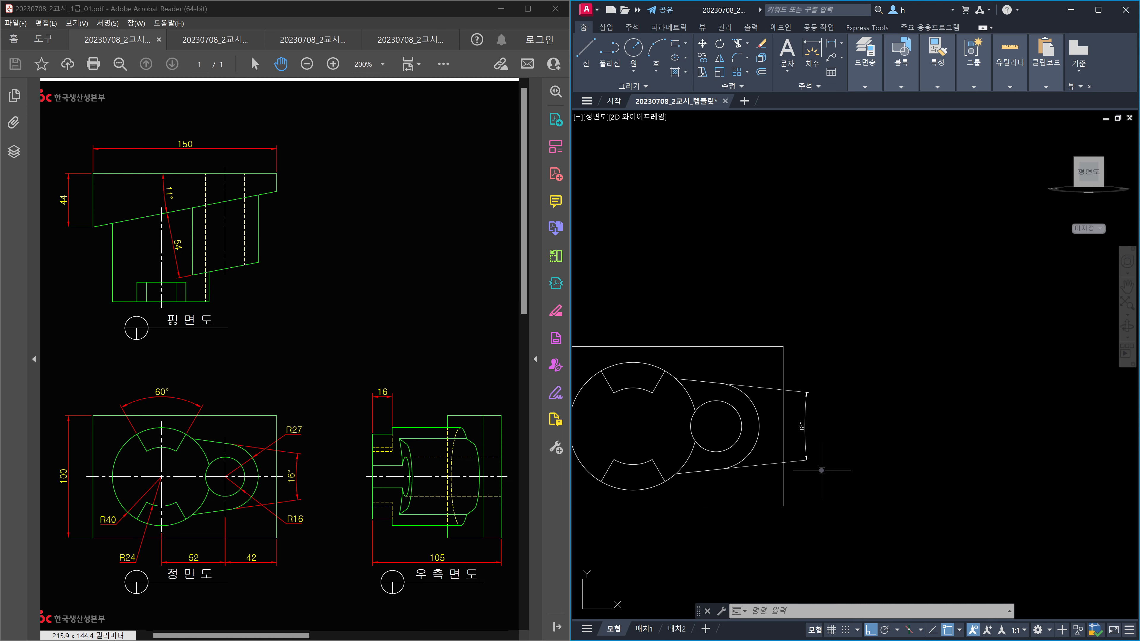
# - Rotate the small boss's upper slanted face by 2° about the small hole's axis, with the axis directed toward the base plate's back
pyautogui.scroll(2, 738, 431)
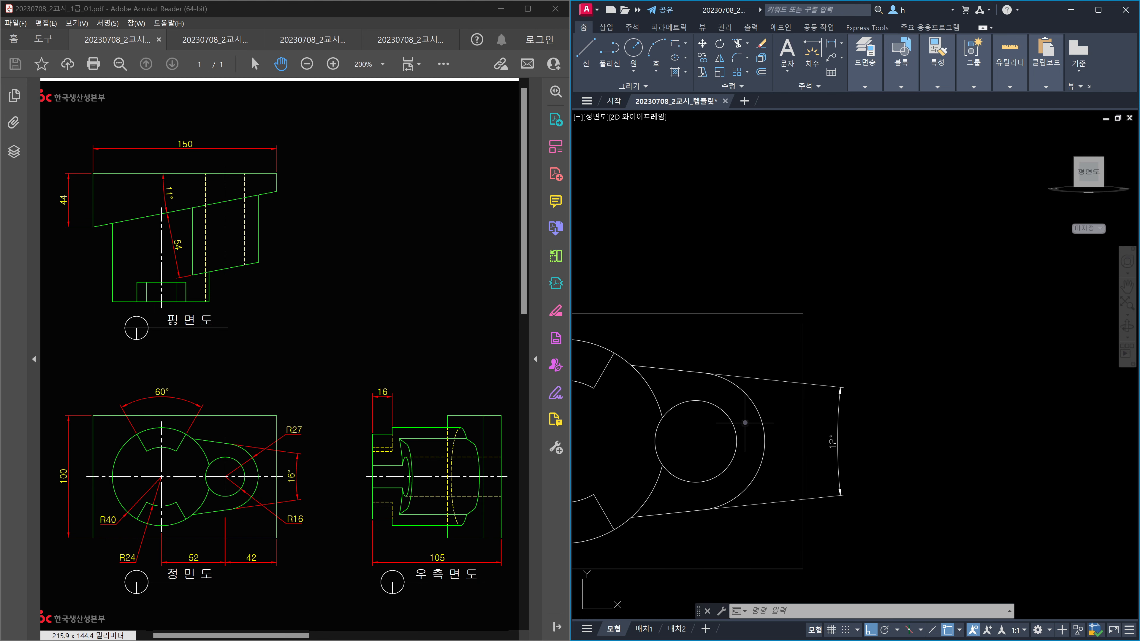
pyautogui.keyDown('shift'); pyautogui.moveTo(747, 438); pyautogui.dragTo(843, 458, button='middle'); pyautogui.keyUp('shift')
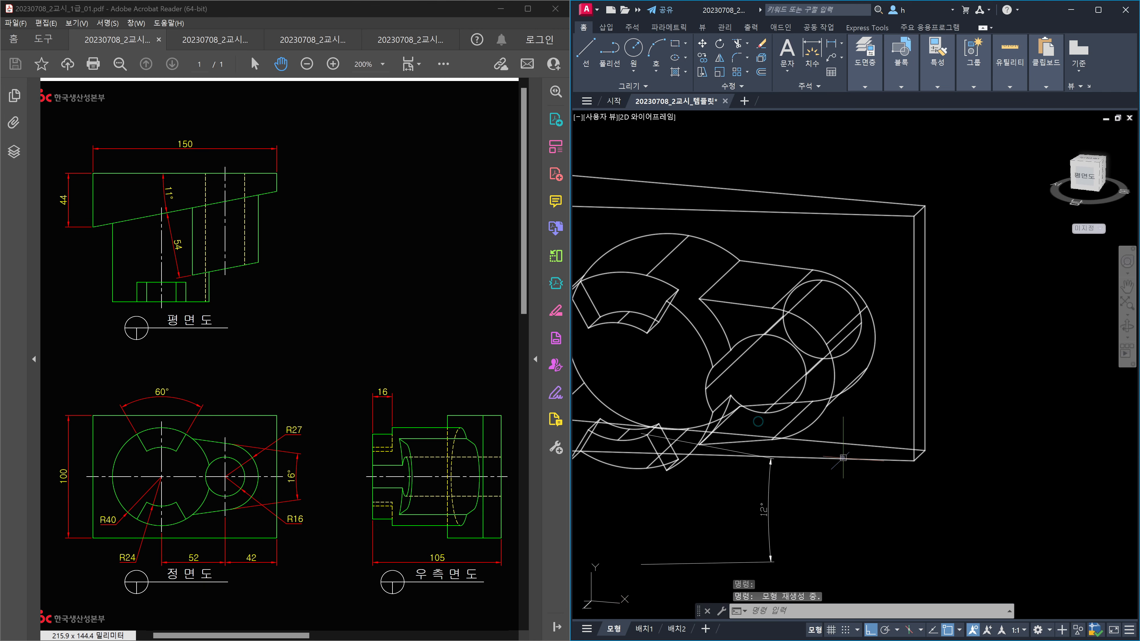
pyautogui.write('SOL')
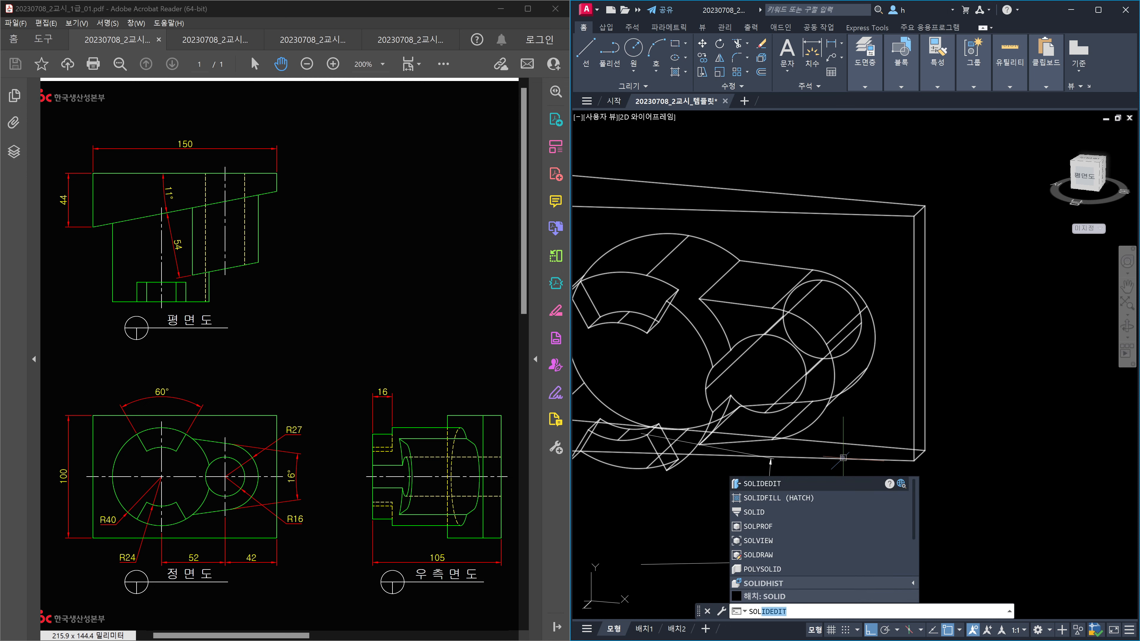
pyautogui.write('IDEDIT')
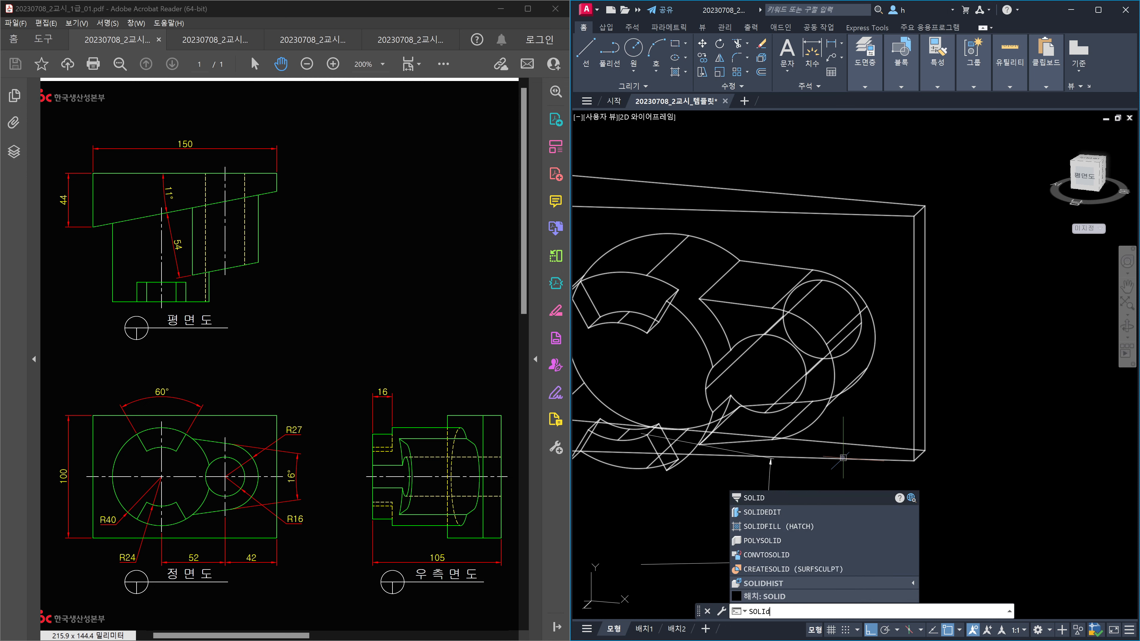
pyautogui.press('Return')
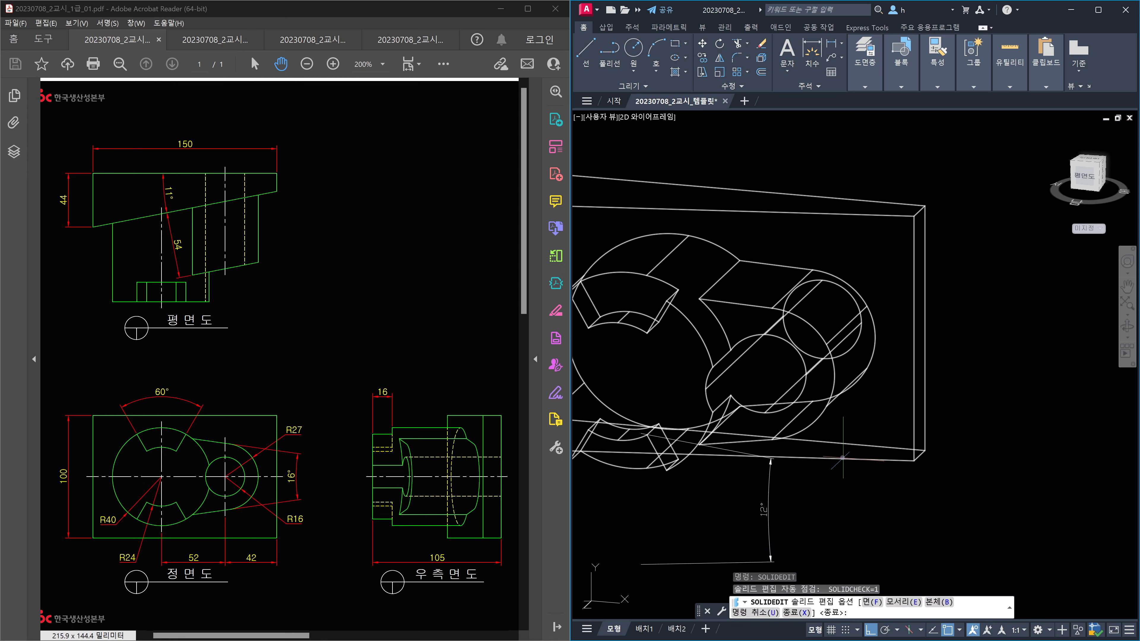
pyautogui.write('f')
pyautogui.press('Return')
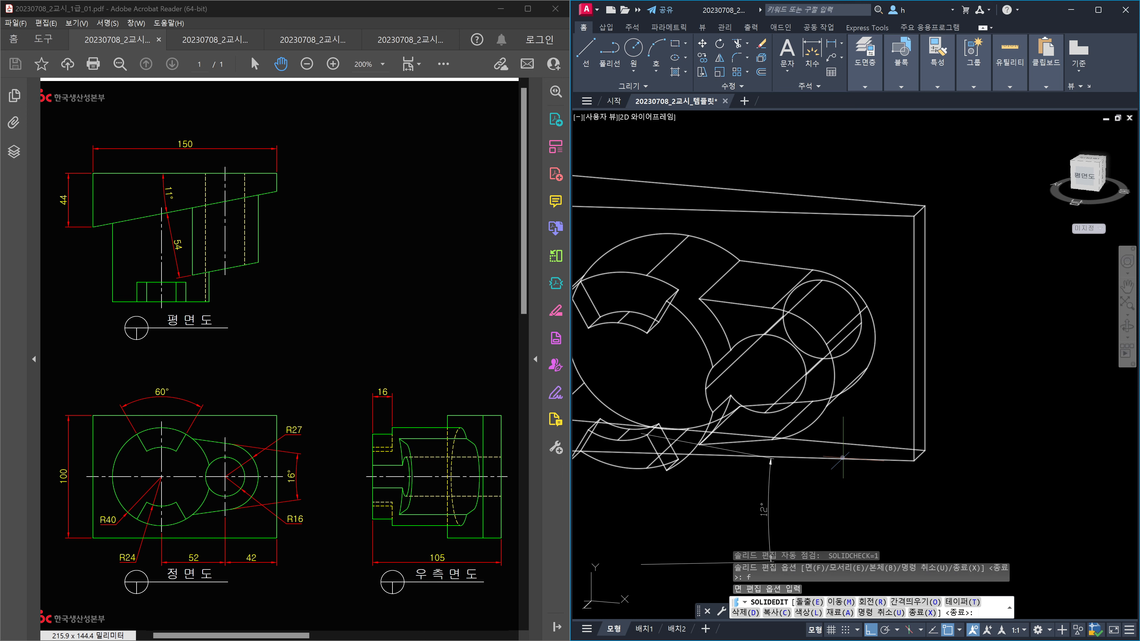
pyautogui.press('Return')
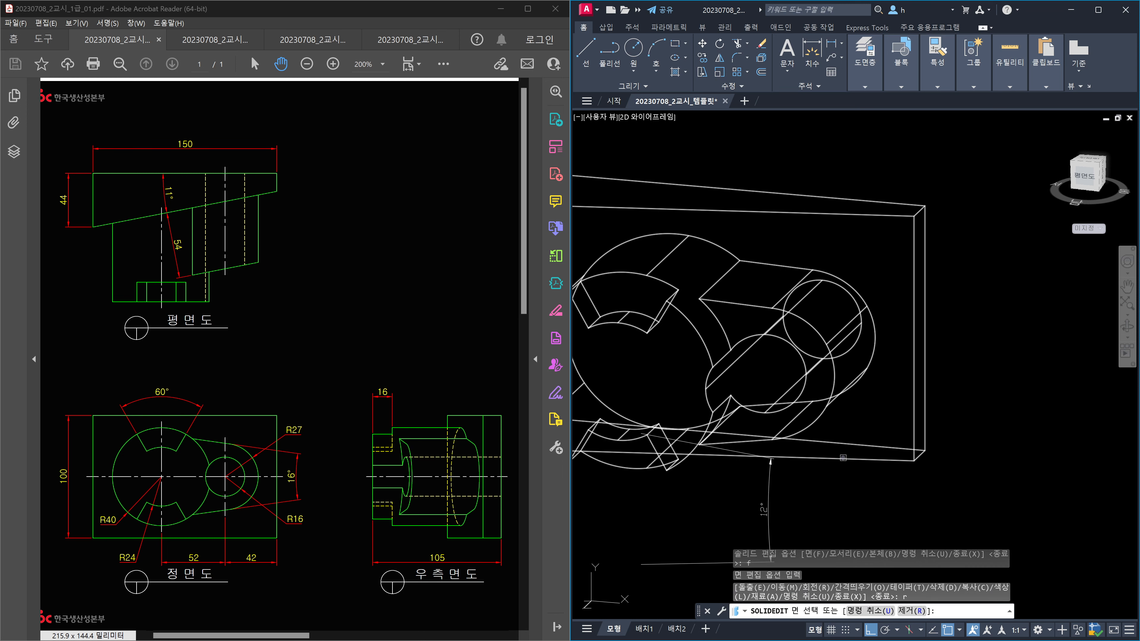
pyautogui.click(761, 288)
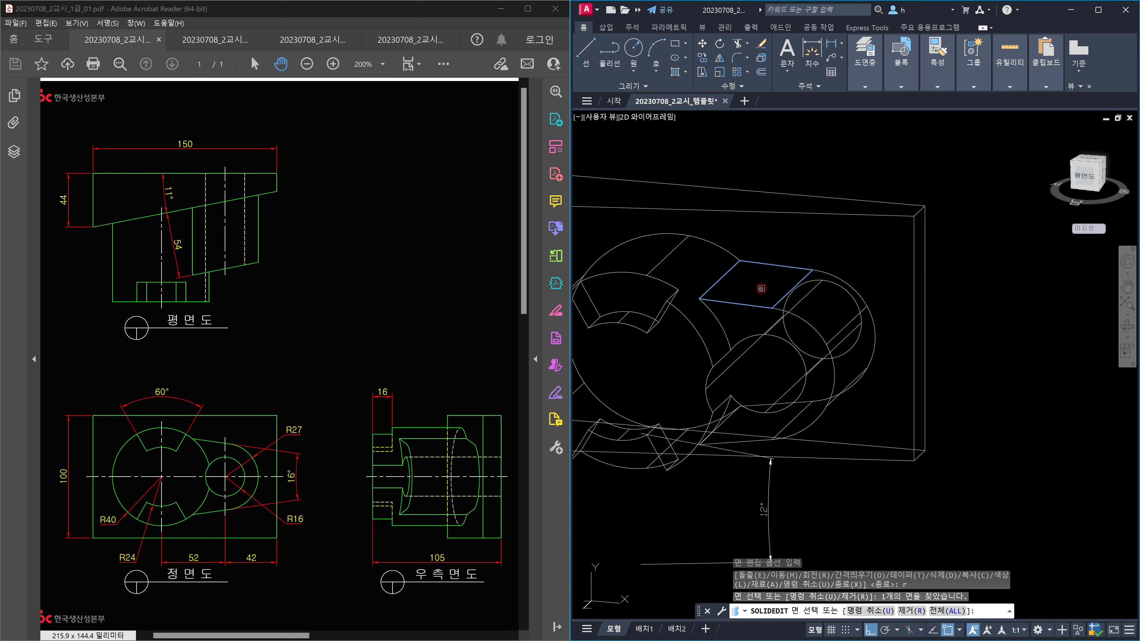
pyautogui.press('Return')
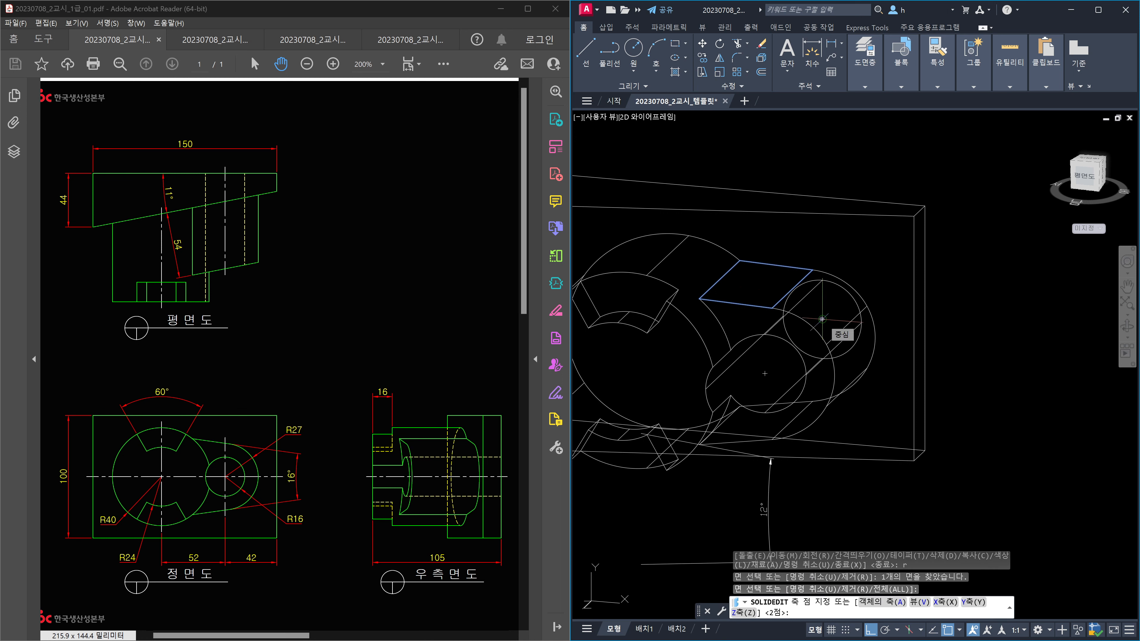
pyautogui.click(822, 319)
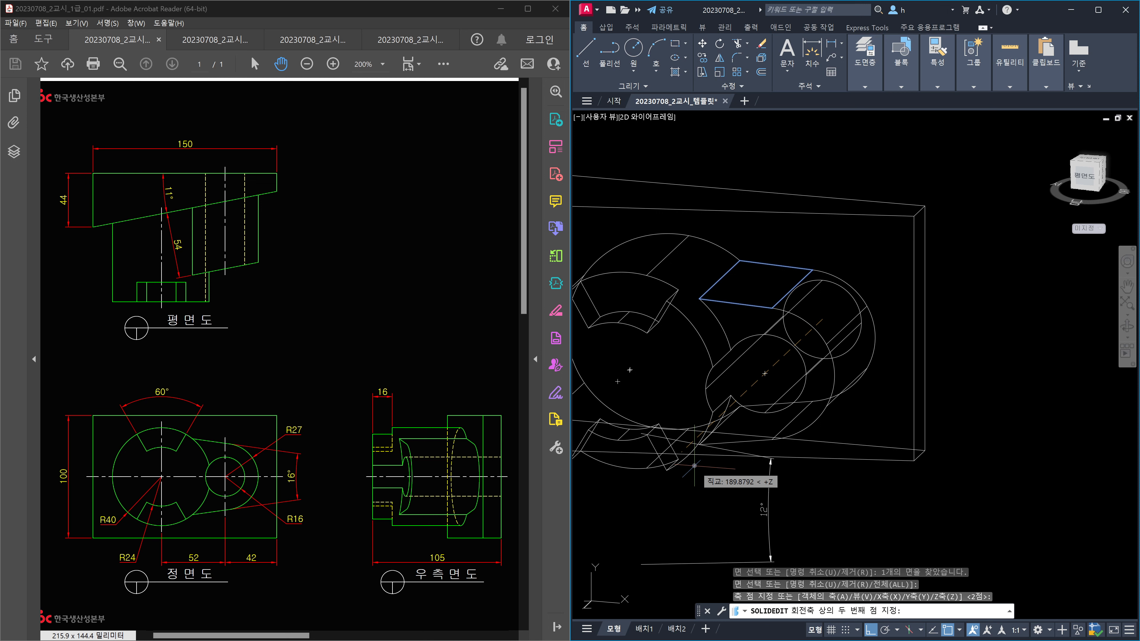
pyautogui.moveTo(826, 341)
pyautogui.mouseDown()
pyautogui.moveTo(815, 301)
pyautogui.moveTo(824, 327)
pyautogui.mouseUp()
pyautogui.moveTo(768, 373); pyautogui.dragTo(687, 443)
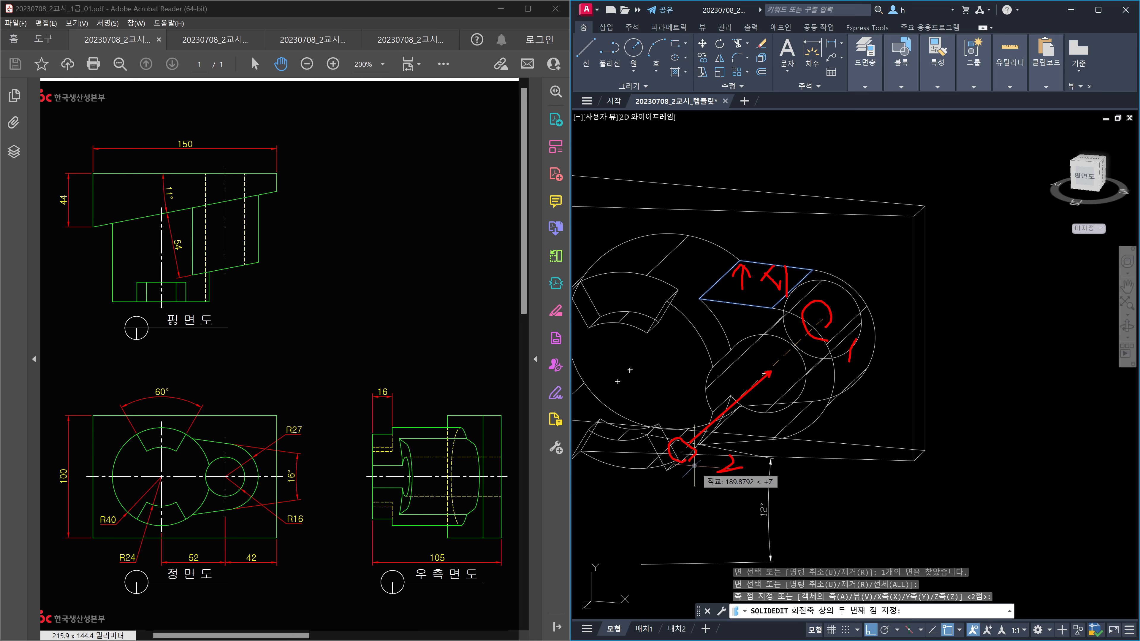
pyautogui.press('Escape')
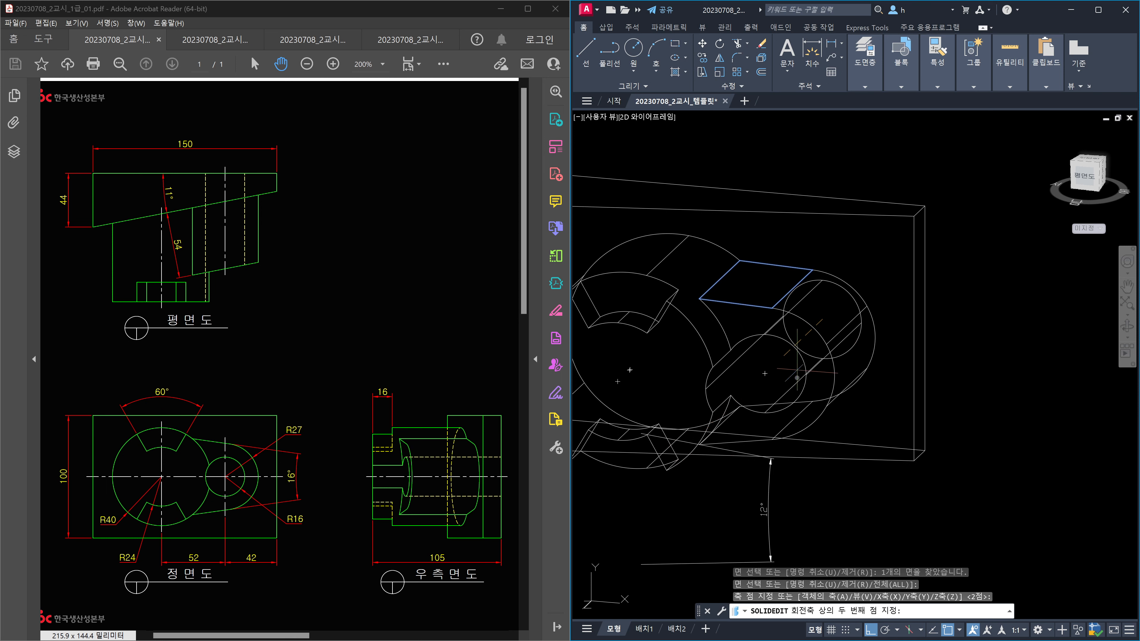
pyautogui.click(968, 218)
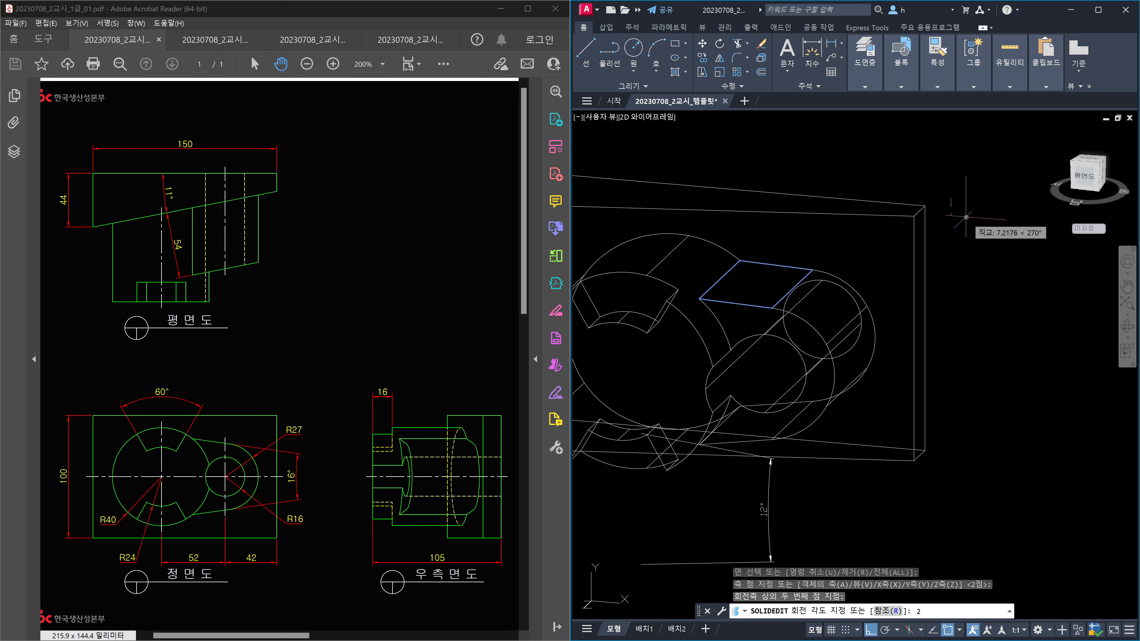
pyautogui.write('2')
pyautogui.press('Return')
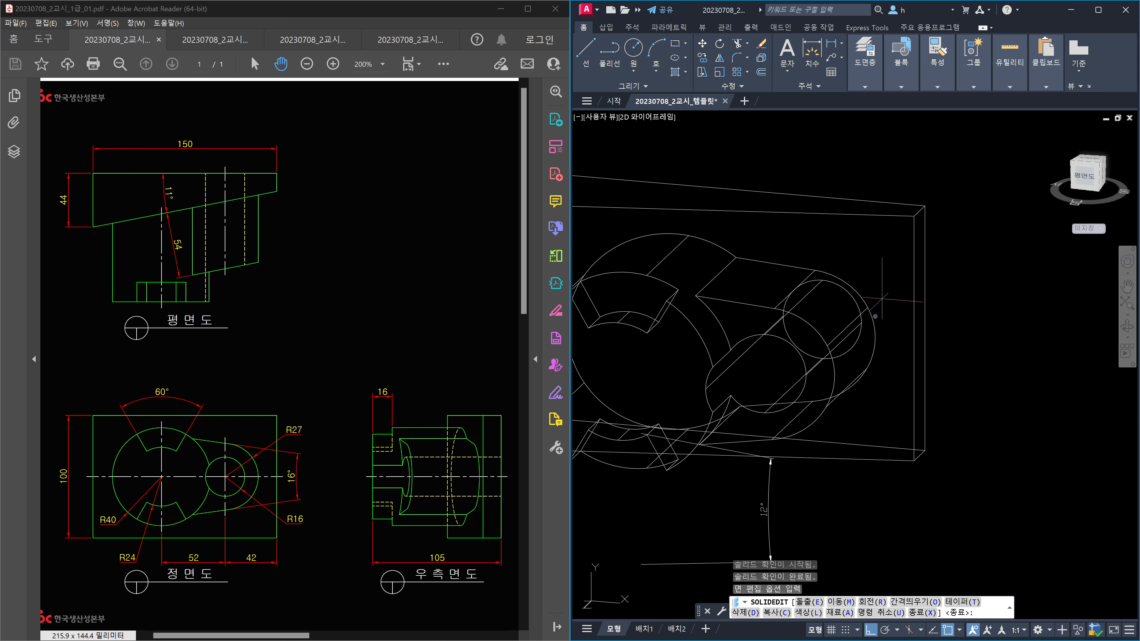
# - Rotate the small boss's lower slanted face by 2° about the small hole's axis, with the axis directed toward the front
pyautogui.keyDown('shift'); pyautogui.moveTo(823, 424); pyautogui.dragTo(899, 384, button='middle'); pyautogui.keyUp('shift')
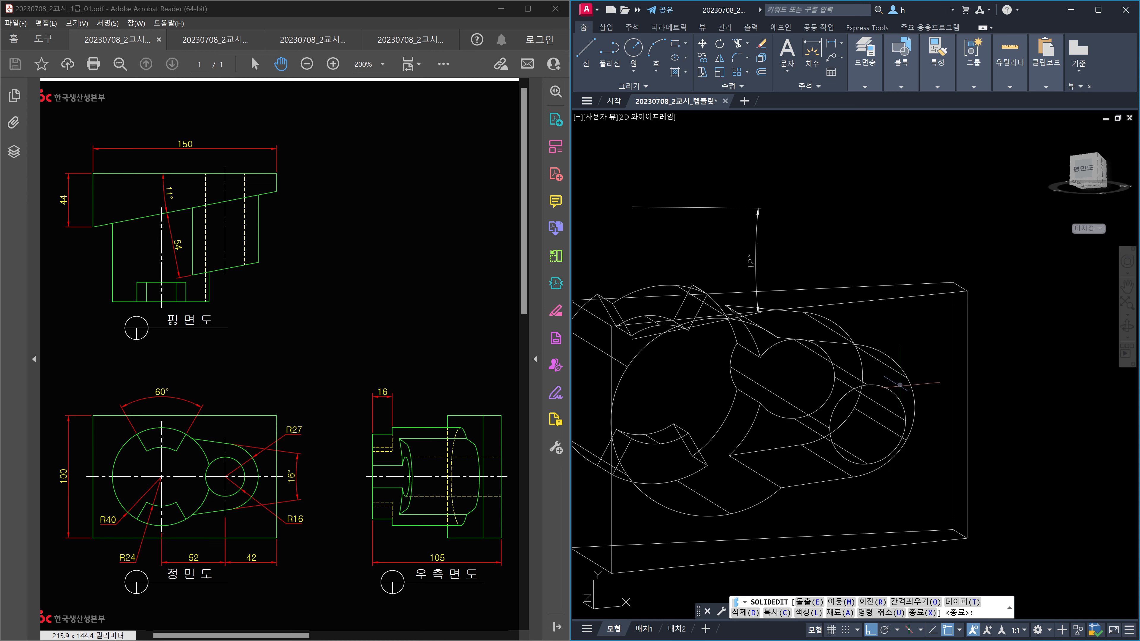
pyautogui.write('r')
pyautogui.press('Return')
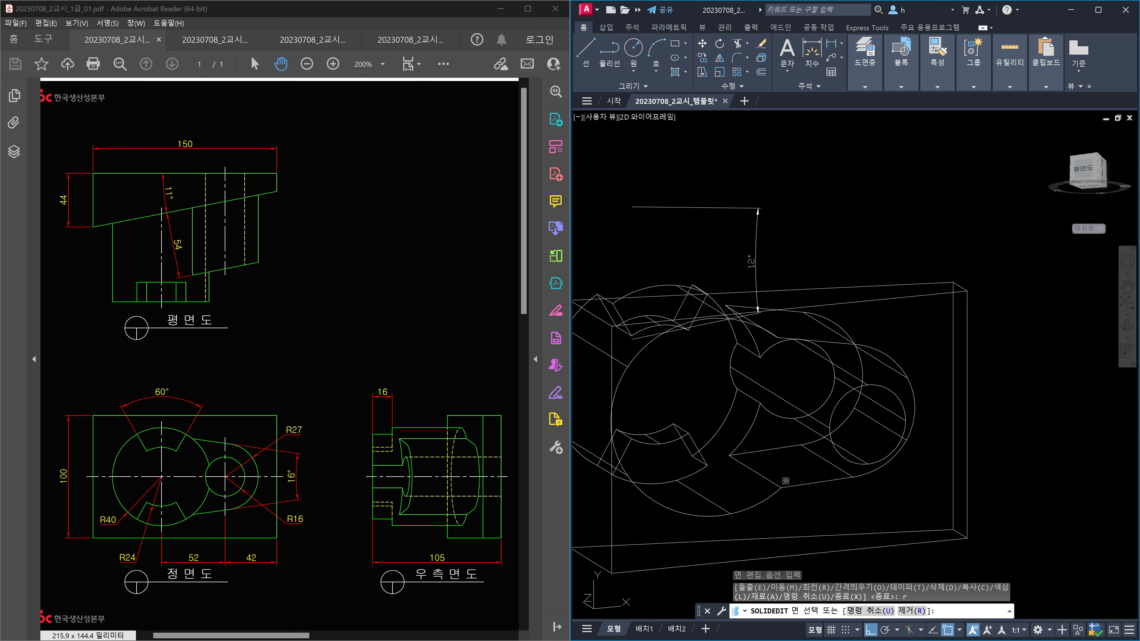
pyautogui.click(786, 481)
pyautogui.press('Return')
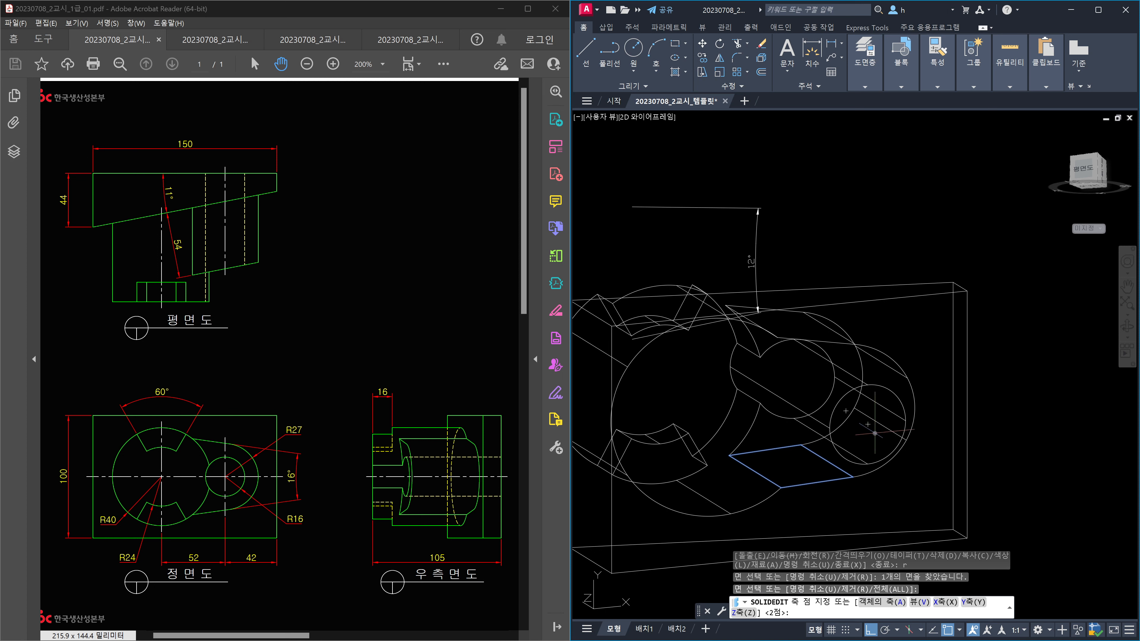
pyautogui.click(868, 424)
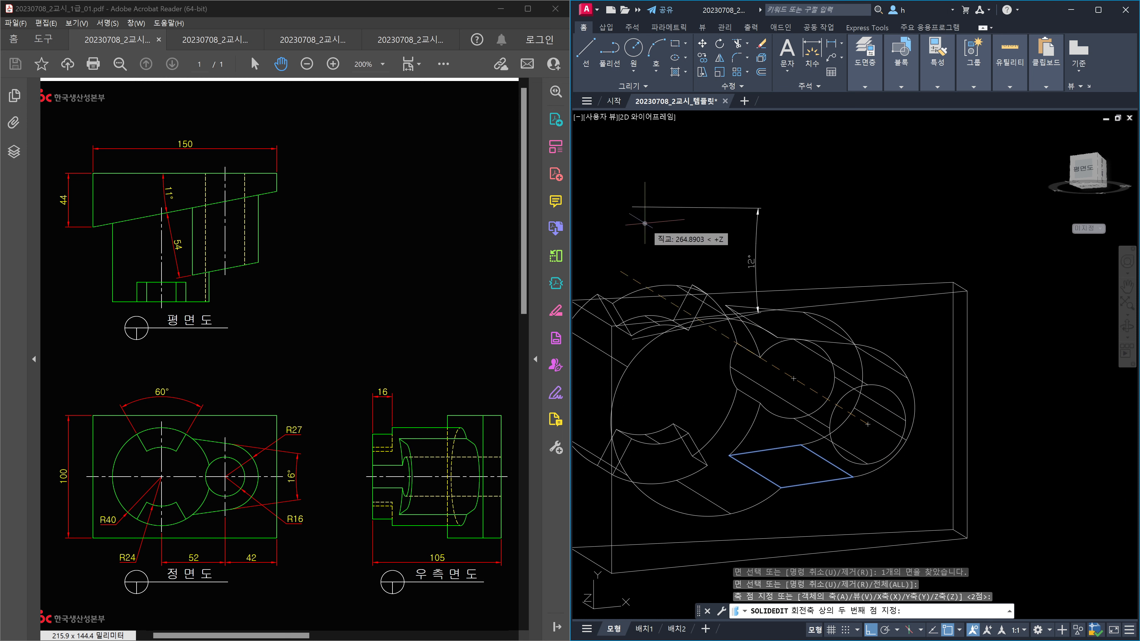
pyautogui.click(639, 225)
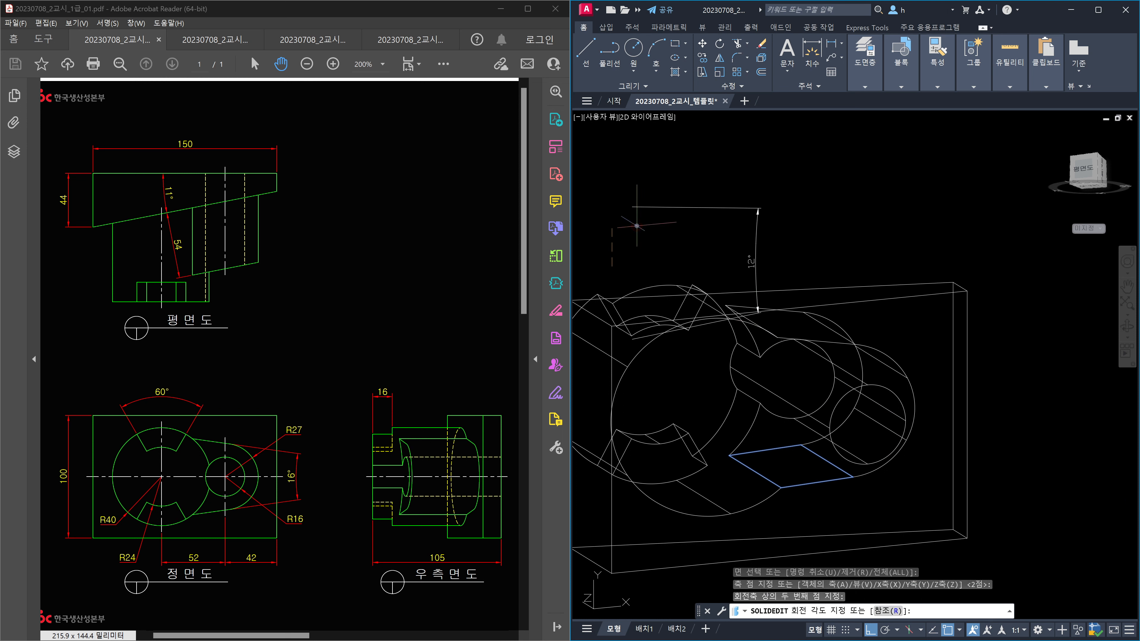
pyautogui.write('12')
pyautogui.press('Return')
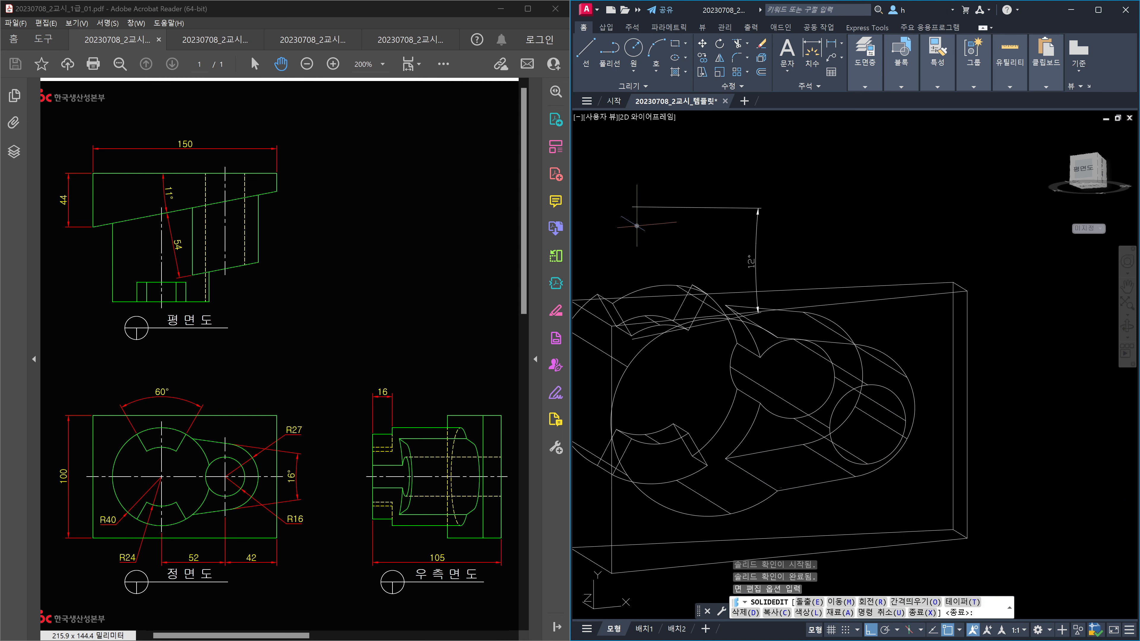
pyautogui.press('Escape')
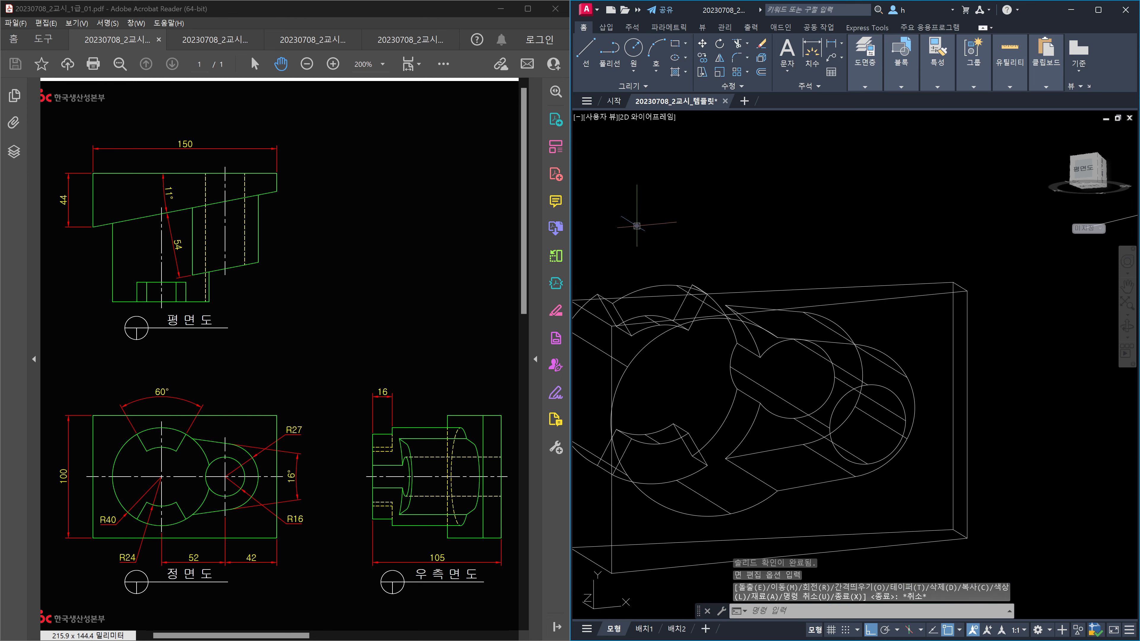
# - Return to the front view and delete the outdated angular dimension of the small boss's slanted sides
pyautogui.click(1082, 169)
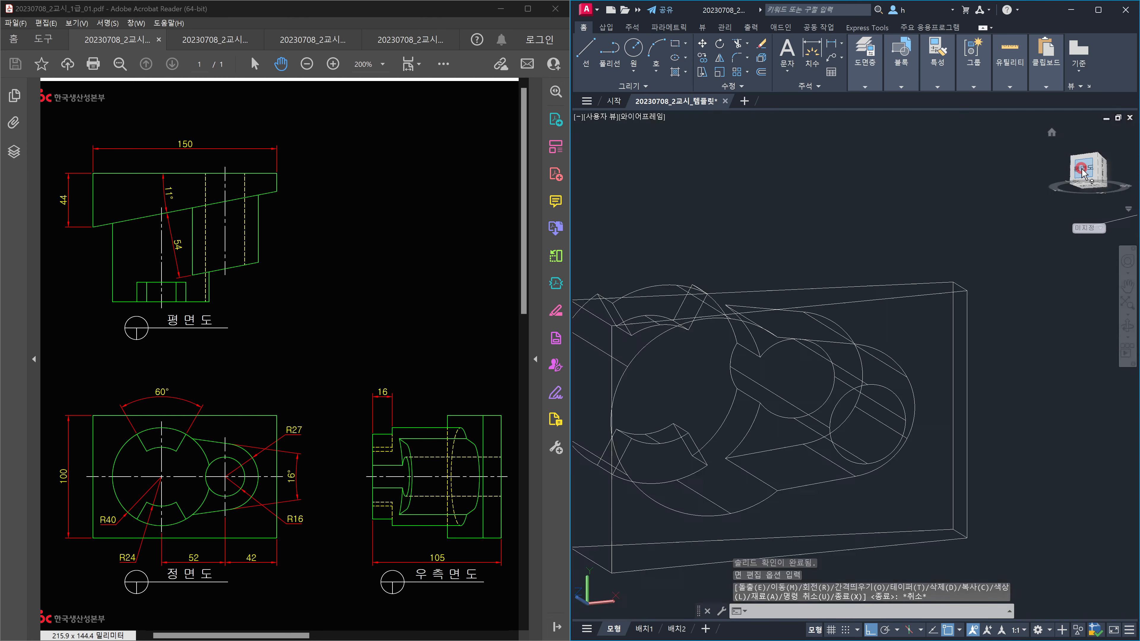
pyautogui.click(980, 493)
pyautogui.click(901, 412)
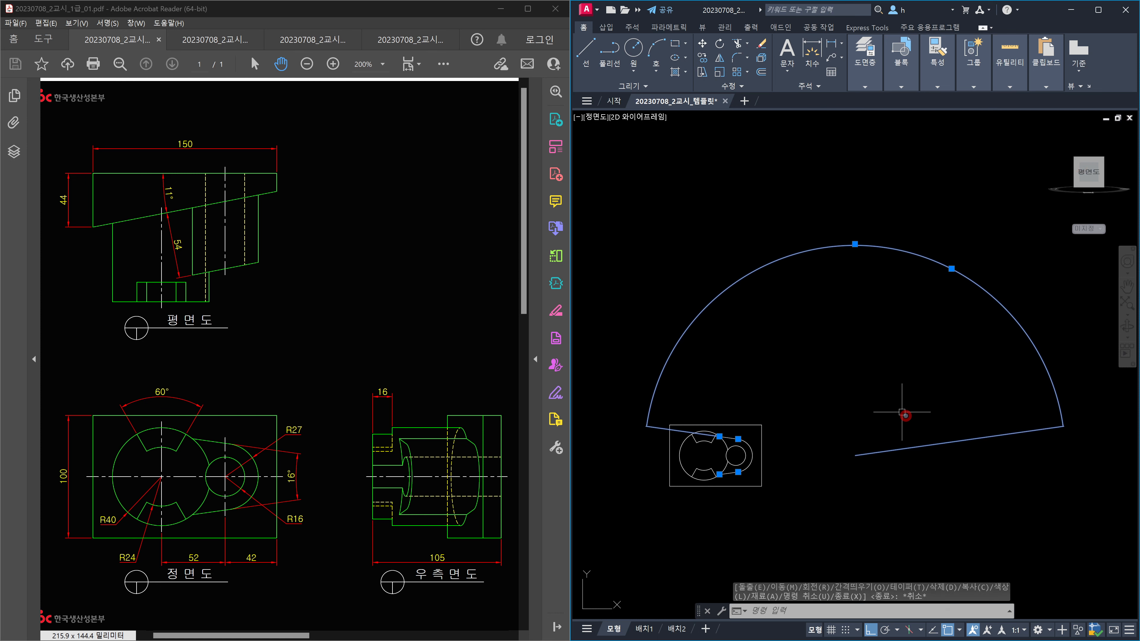
pyautogui.press('Delete')
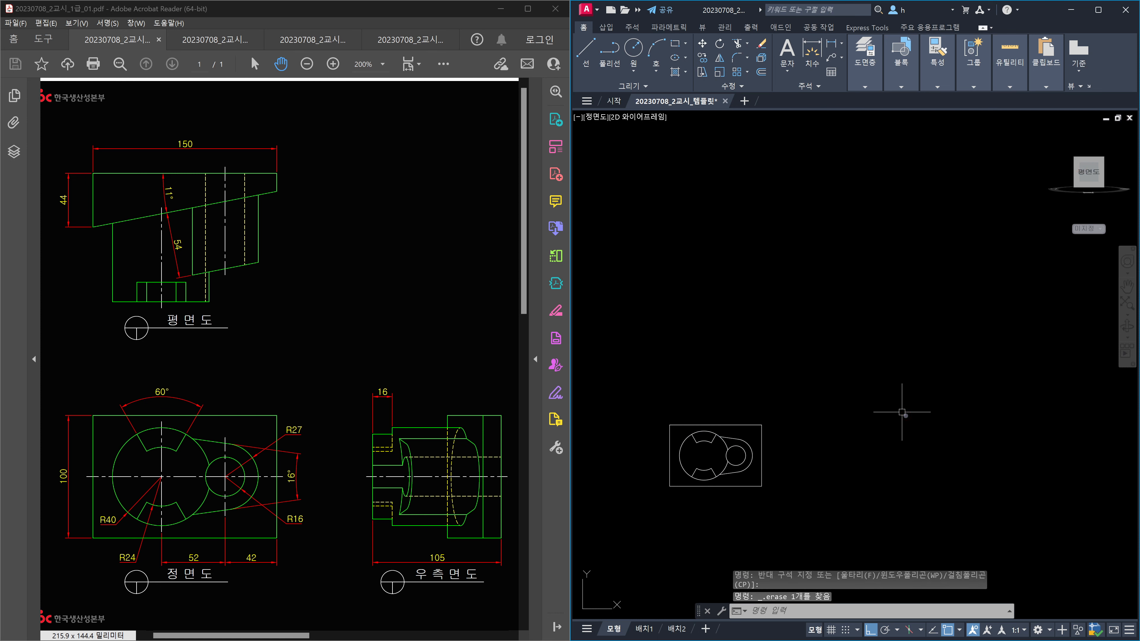
# - Add an angular dimension between the small boss's two slanted side edges, placed beside the base plate, and inspect it
pyautogui.write('dan')
pyautogui.press('Return')
pyautogui.scroll(4, 756, 443)
pyautogui.click(689, 432)
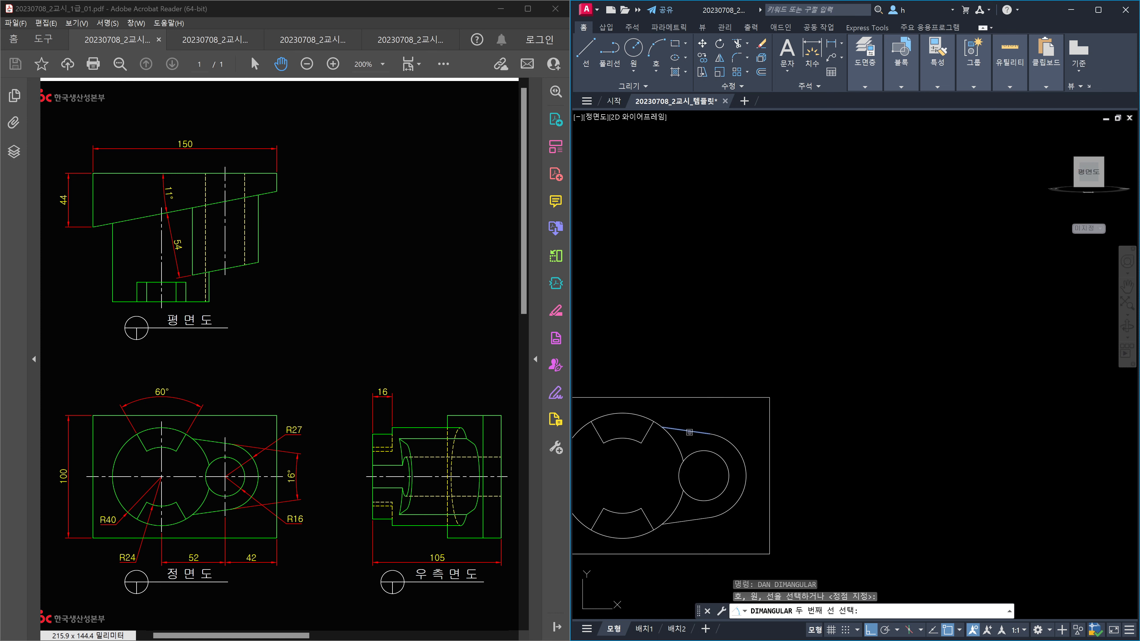
pyautogui.click(683, 522)
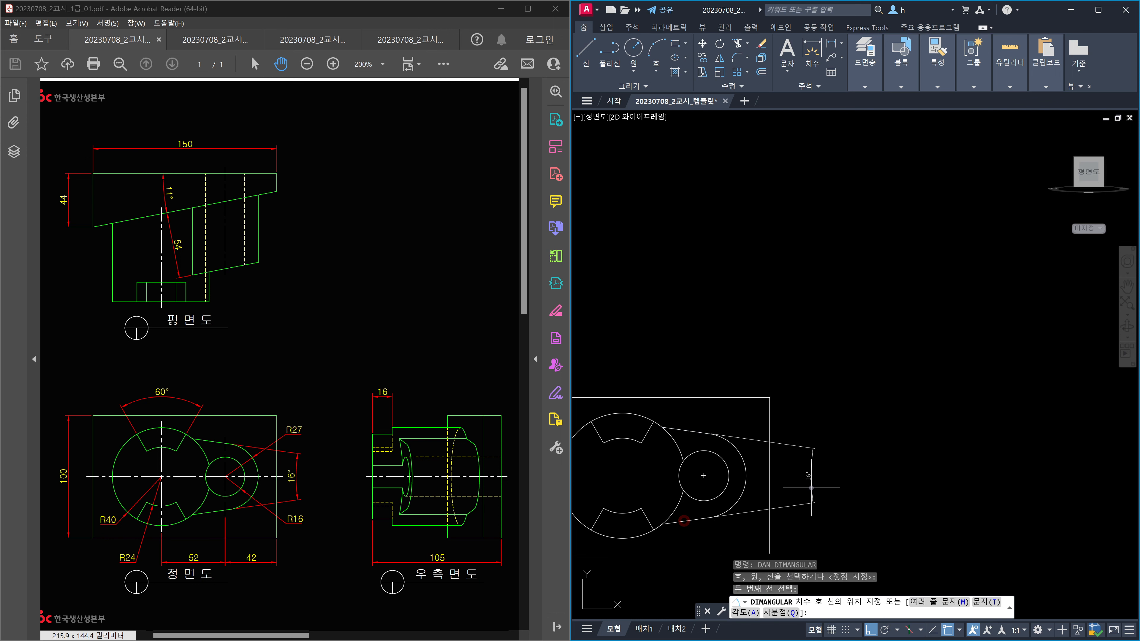
pyautogui.click(811, 487)
pyautogui.scroll(4, 811, 485)
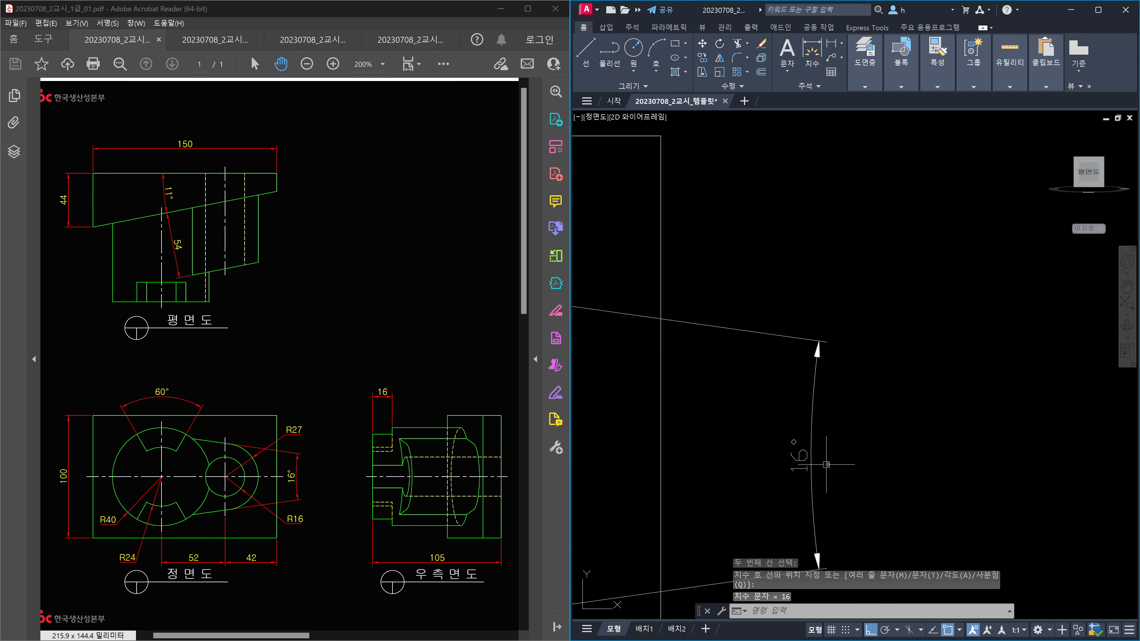
pyautogui.scroll(-4, 826, 465)
# - Draw a horizontal reference line from the small hole's centre to just past the large boss's centre
pyautogui.moveTo(739, 486); pyautogui.dragTo(803, 483, button='middle')
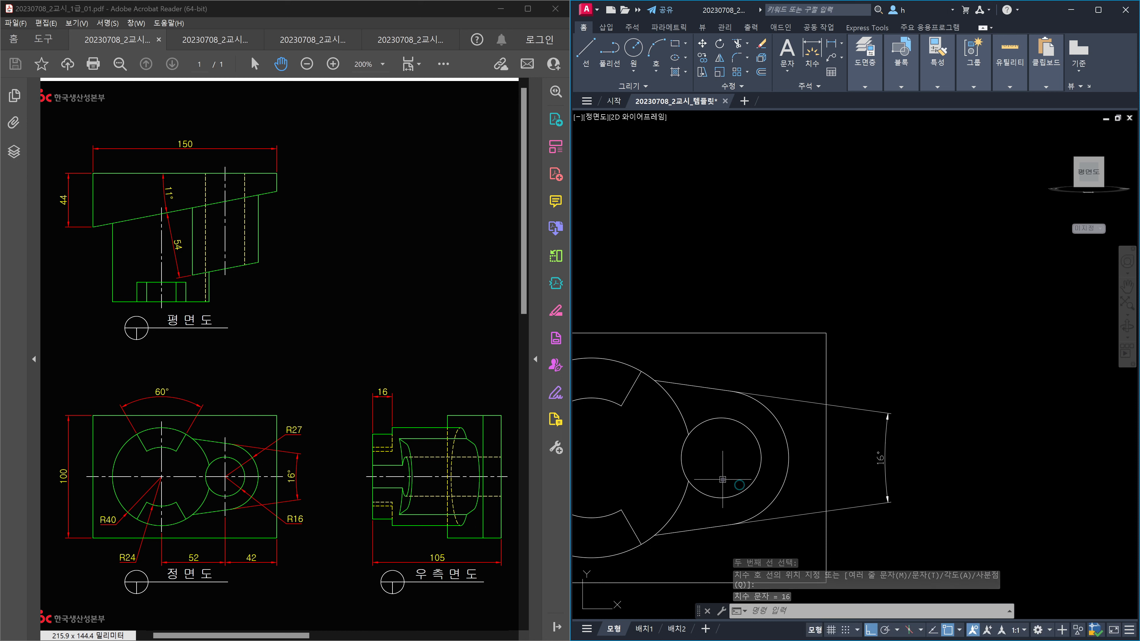
pyautogui.moveTo(722, 479); pyautogui.dragTo(850, 460, button='middle')
pyautogui.write('l')
pyautogui.press('Return')
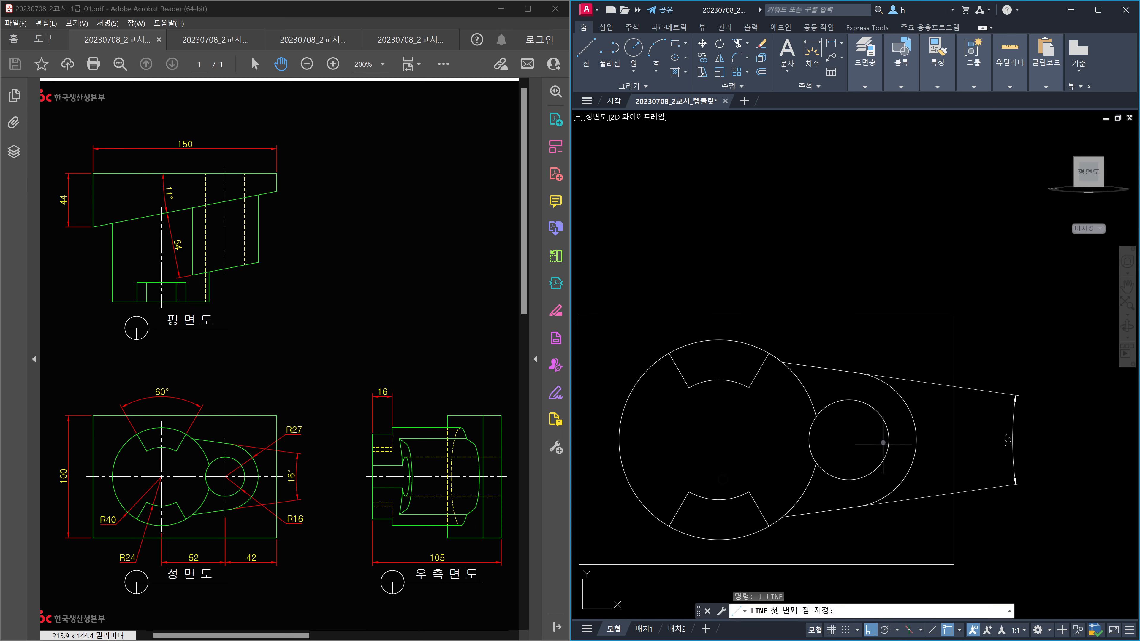
pyautogui.click(849, 439)
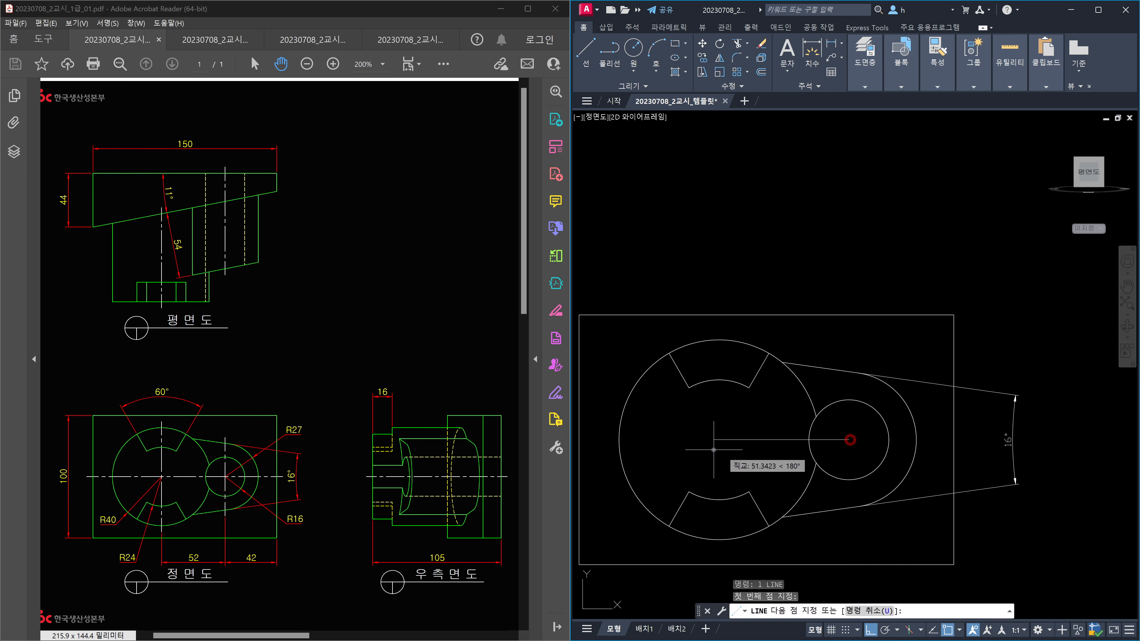
pyautogui.click(691, 449)
pyautogui.press('Escape')
# - Add an angular dimension between the horizontal reference line and the small boss's lower slanted edge
pyautogui.write('da')
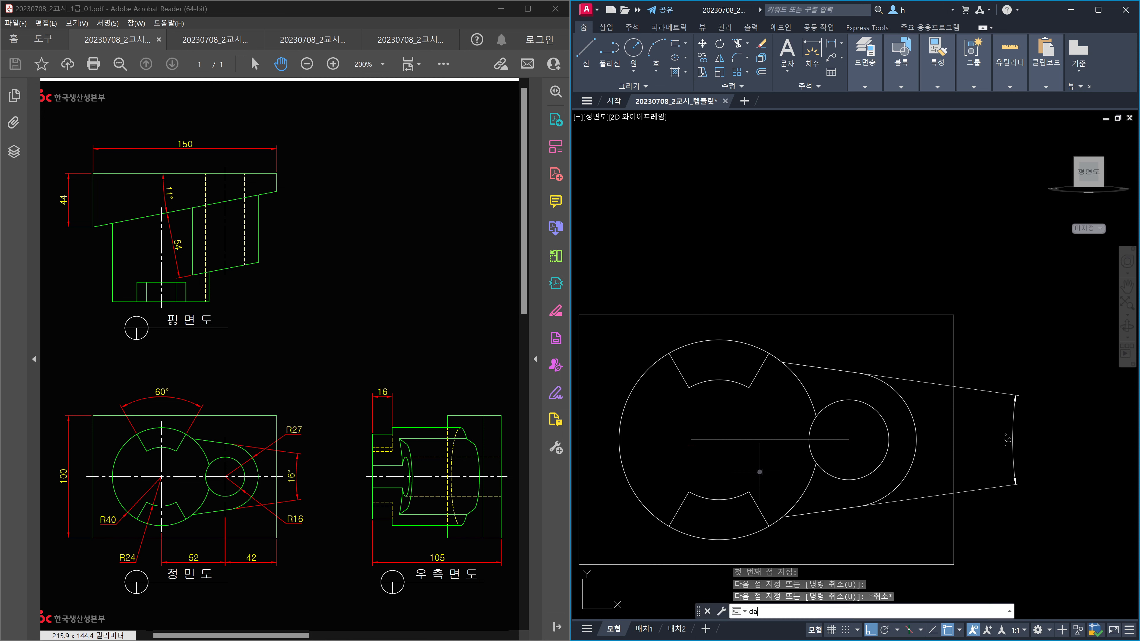
pyautogui.write('n')
pyautogui.press('Return')
pyautogui.click(784, 441)
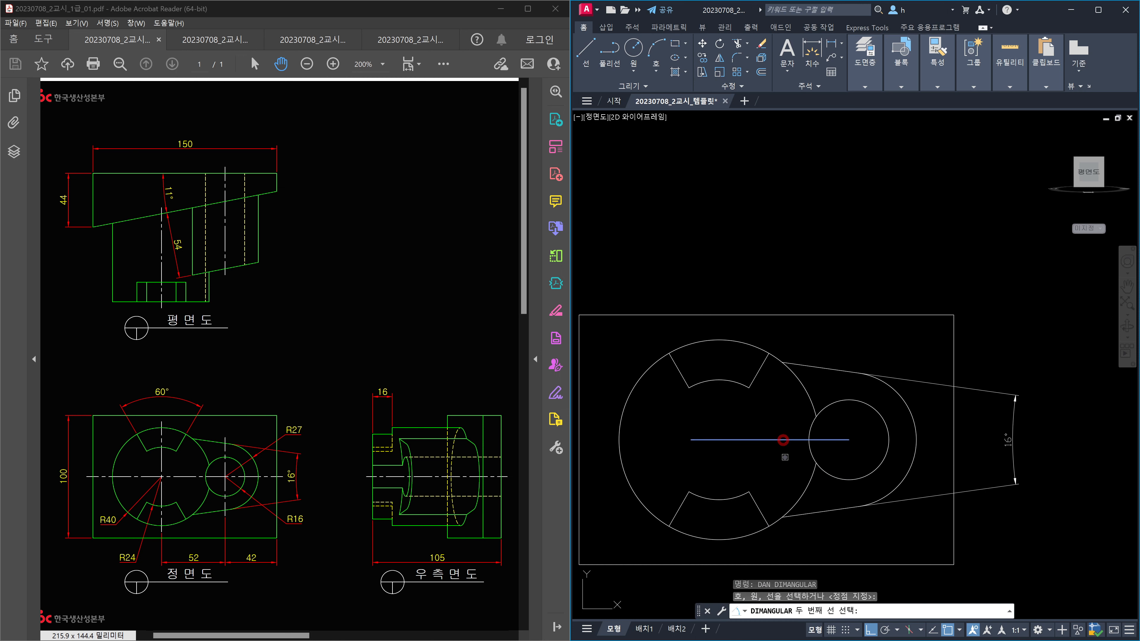
pyautogui.click(817, 510)
pyautogui.click(773, 471)
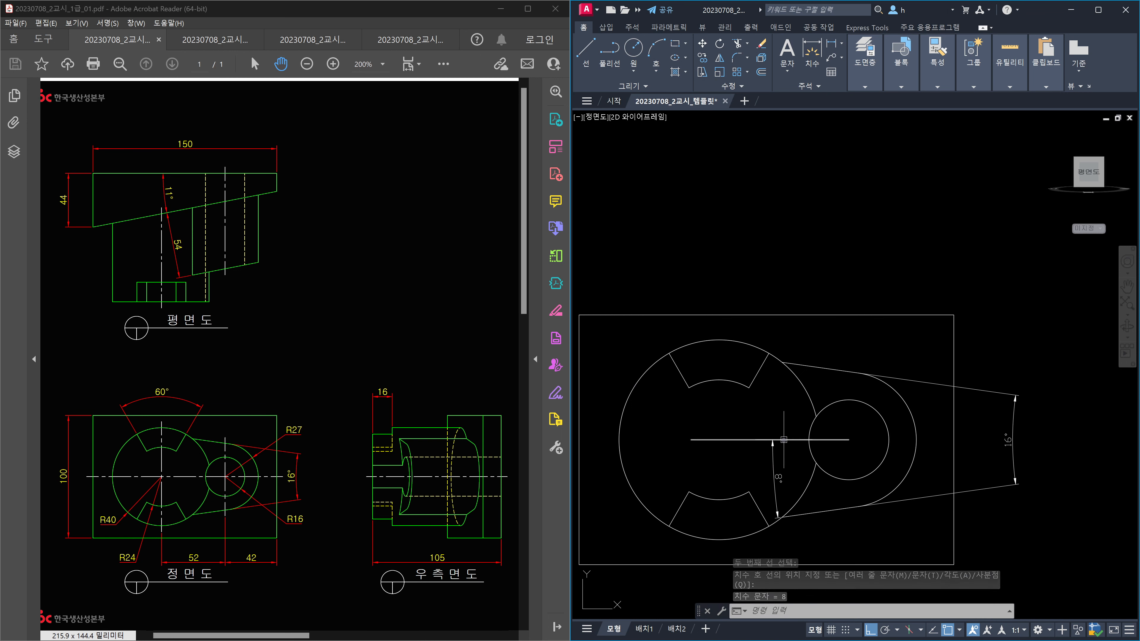
# - Delete the horizontal reference line and both angular dimensions of the small boss's slanted sides
pyautogui.click(783, 454)
pyautogui.click(768, 430)
pyautogui.click(1018, 516)
pyautogui.click(982, 453)
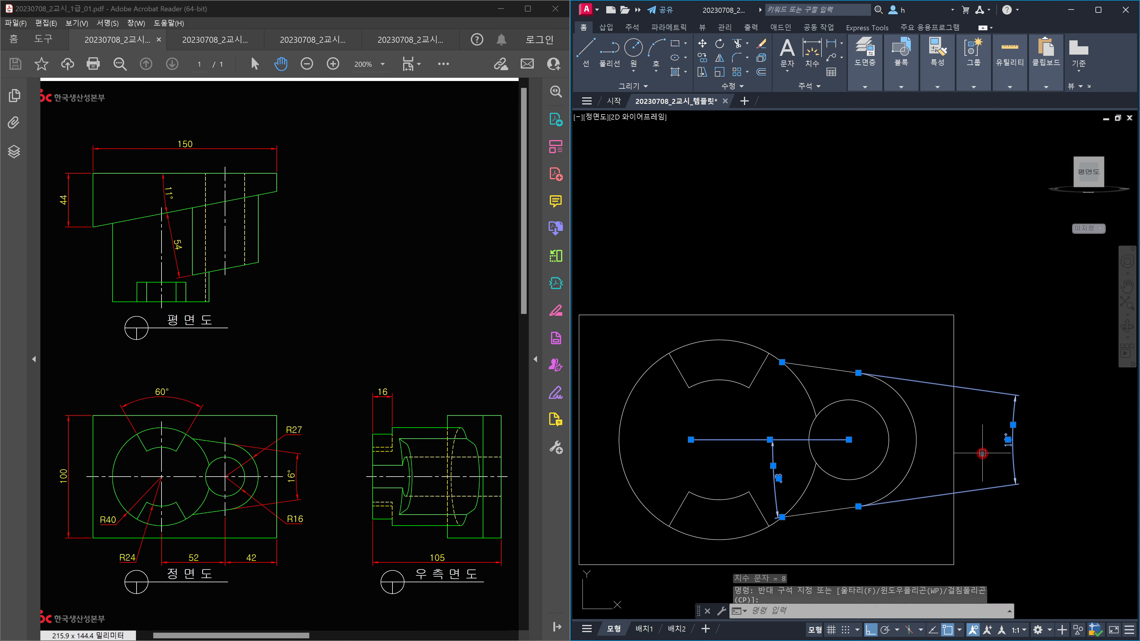
pyautogui.press('Delete')
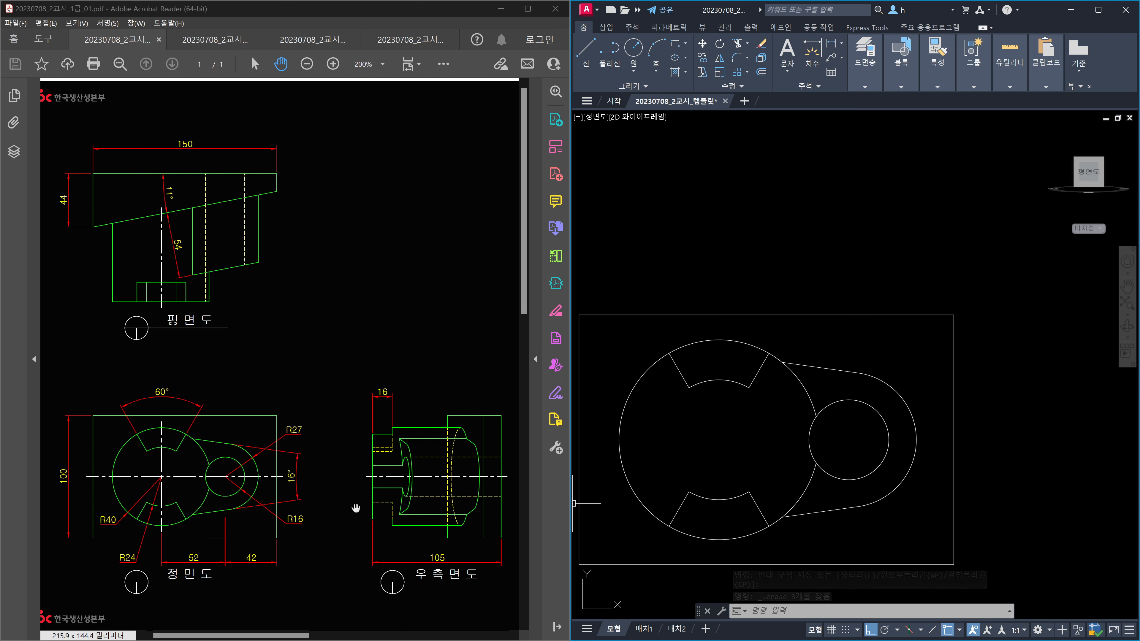
# - Show the part in the right side view, turned to match the drawing's side view, and align the UCS to that view
pyautogui.moveTo(1025, 466); pyautogui.dragTo(860, 400, button='middle')
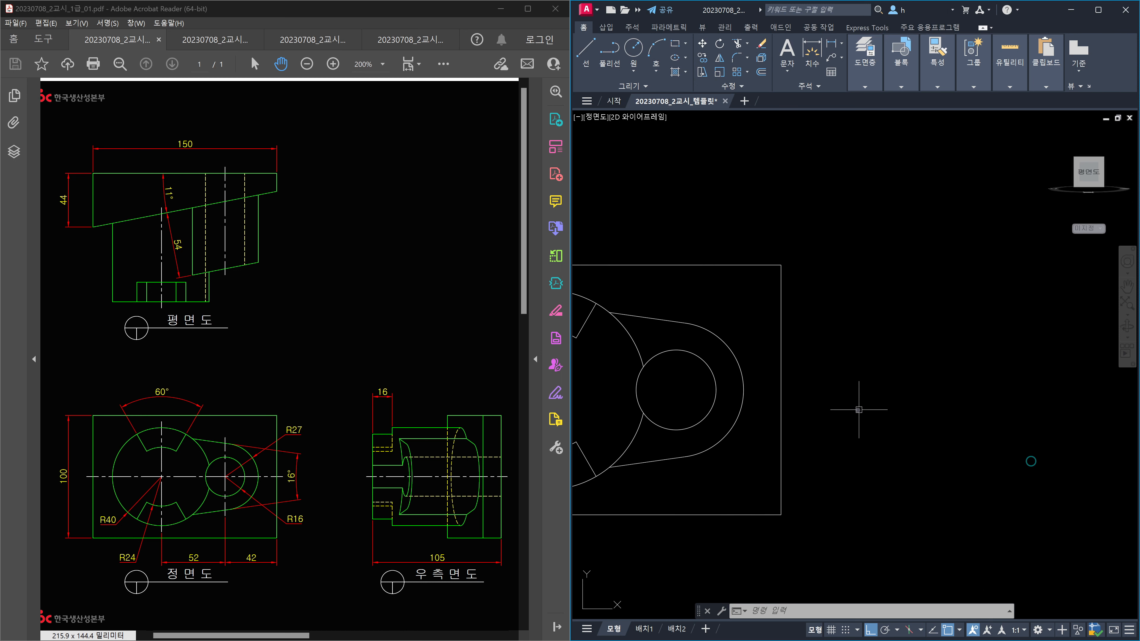
pyautogui.scroll(-5, 919, 436)
pyautogui.moveTo(920, 436)
pyautogui.mouseDown(button='middle')
pyautogui.moveTo(757, 438)
pyautogui.moveTo(772, 441)
pyautogui.mouseUp(button='middle')
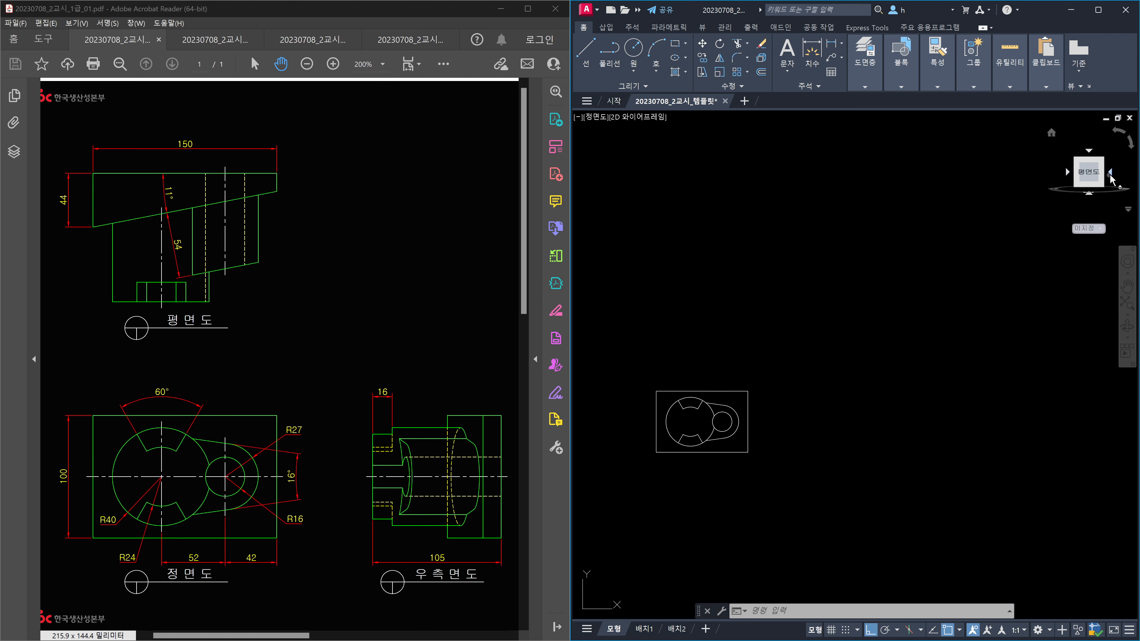
pyautogui.click(1109, 176)
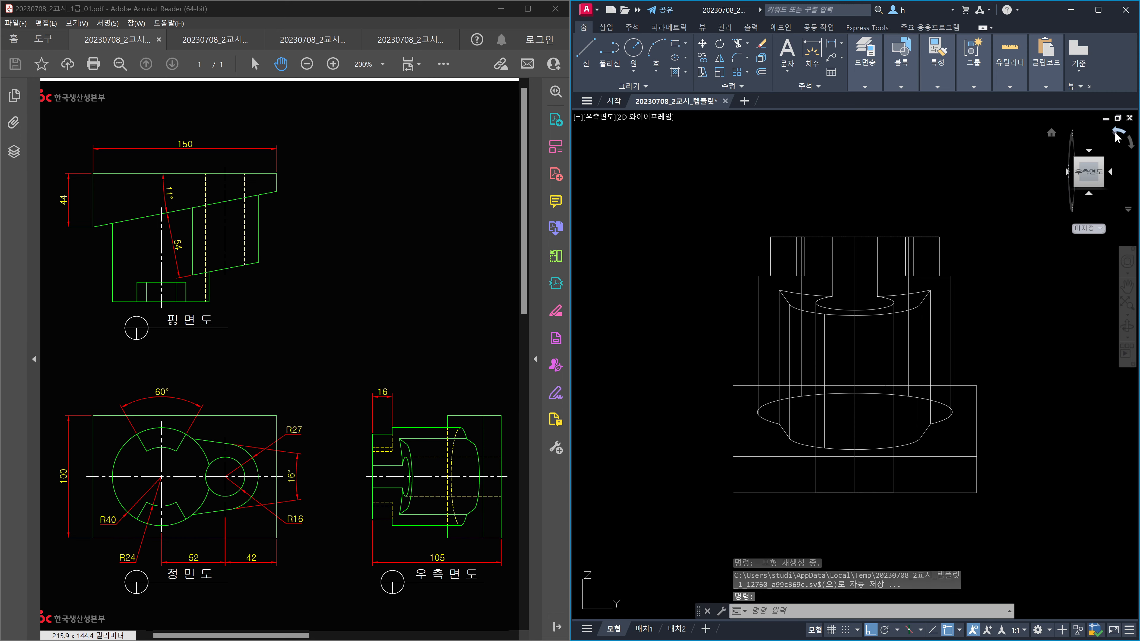
pyautogui.moveTo(1088, 173); pyautogui.dragTo(1072, 157)
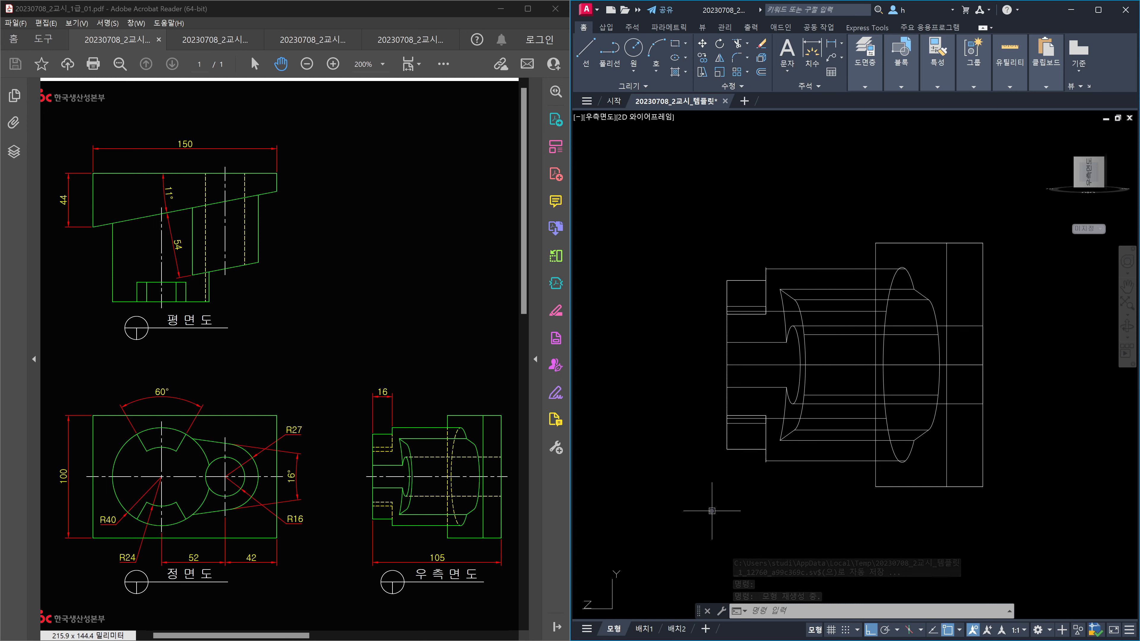
pyautogui.write('ucs')
pyautogui.press('Return')
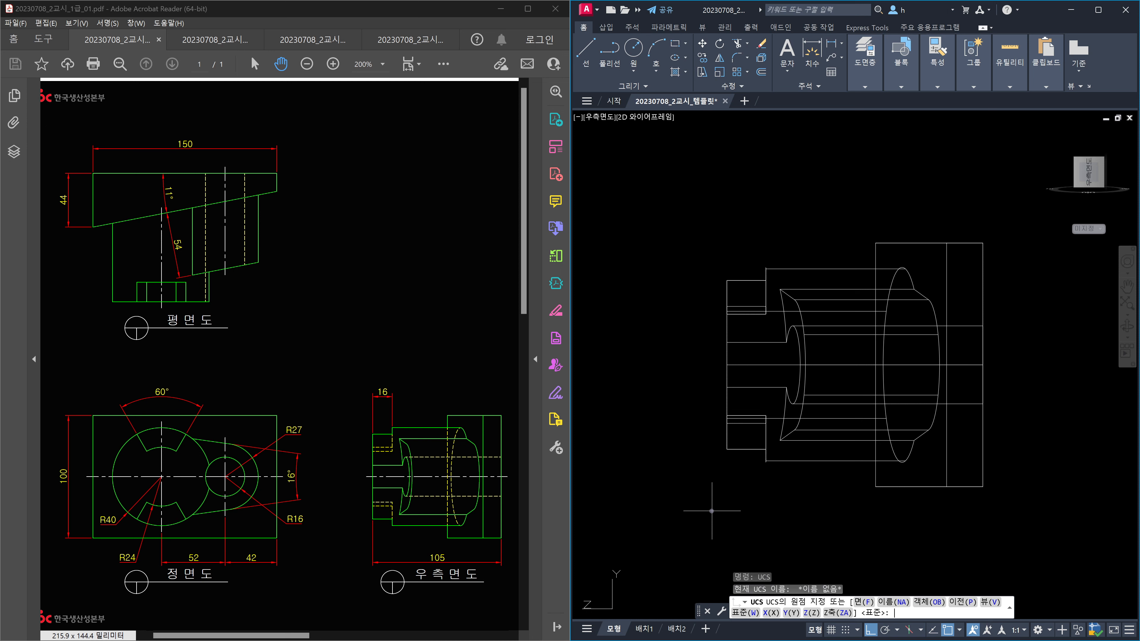
pyautogui.write('v')
pyautogui.press('Return')
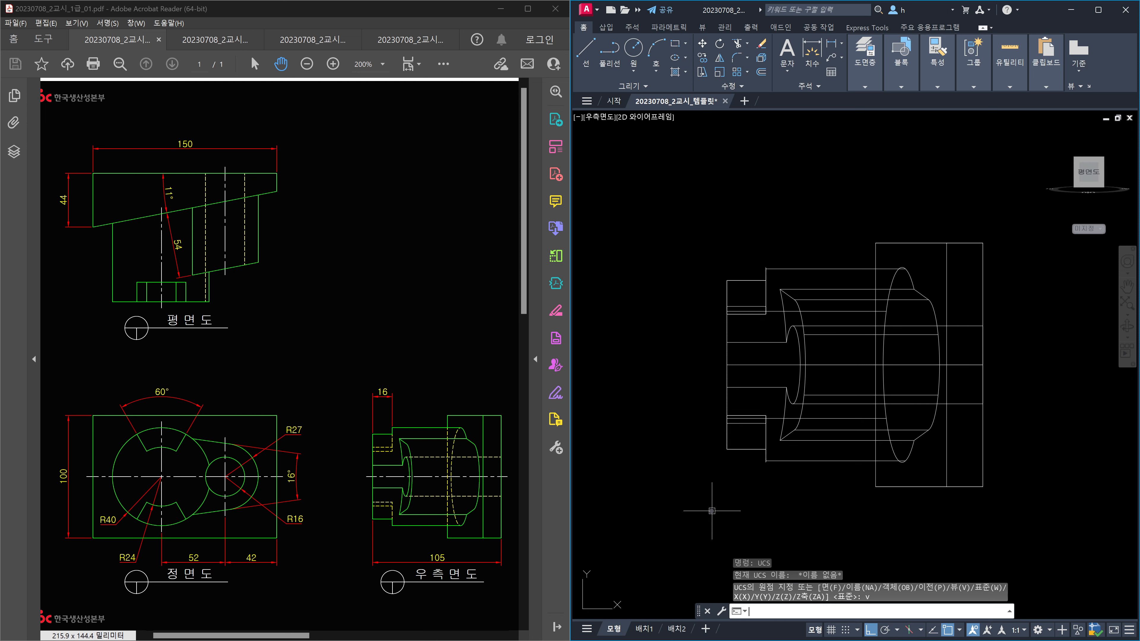
# - Check the depth of the large boss's end tabs with a temporary linear dimension, without placing it
pyautogui.write('dli')
pyautogui.press('Return')
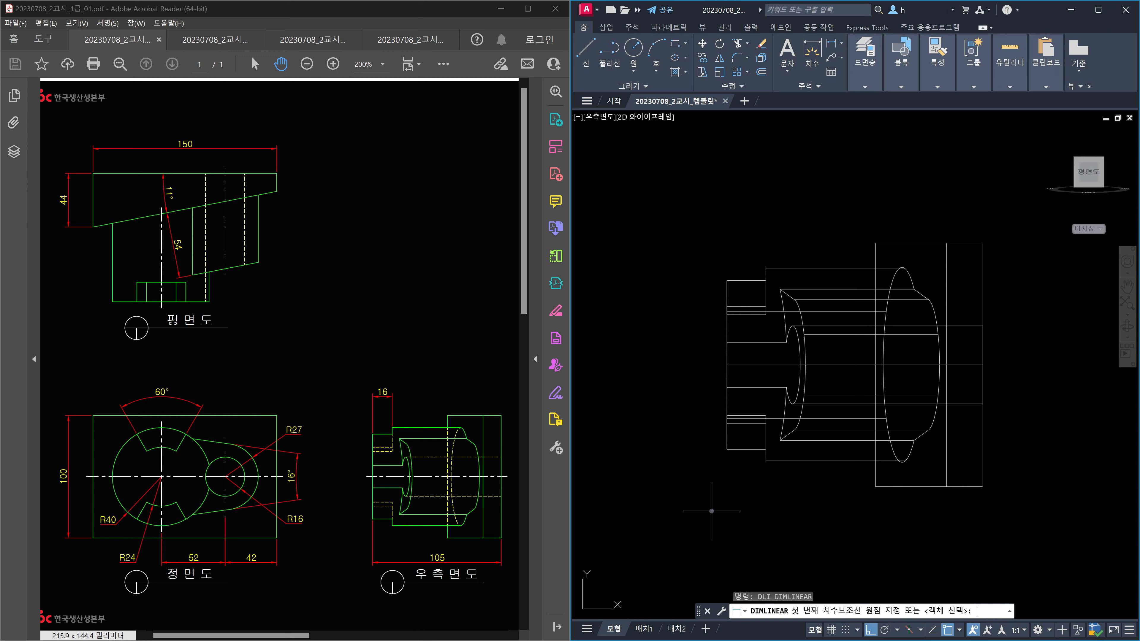
pyautogui.click(727, 282)
pyautogui.click(765, 269)
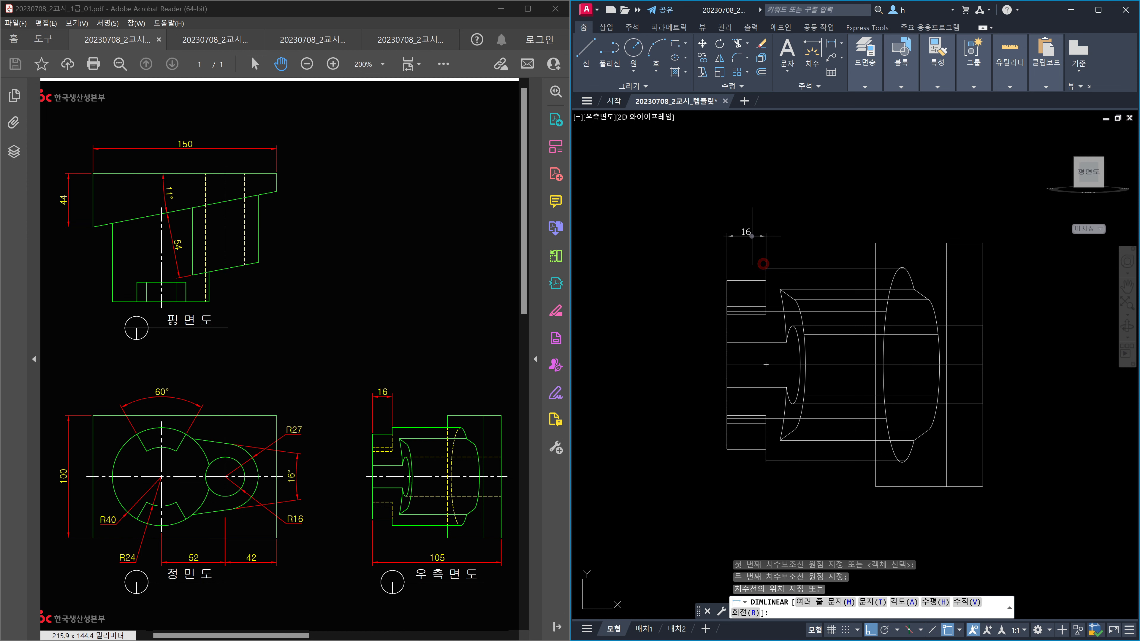
pyautogui.press('Escape')
# - Check the part's overall depth from the end tabs to the base plate's back with a temporary linear dimension
pyautogui.press('Return')
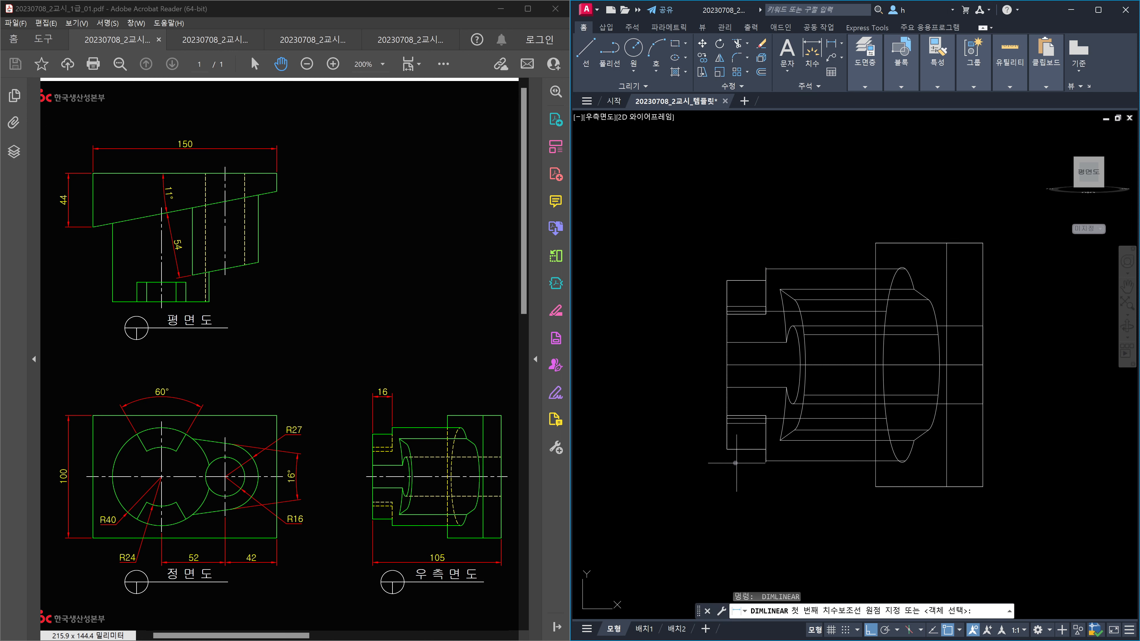
pyautogui.click(727, 449)
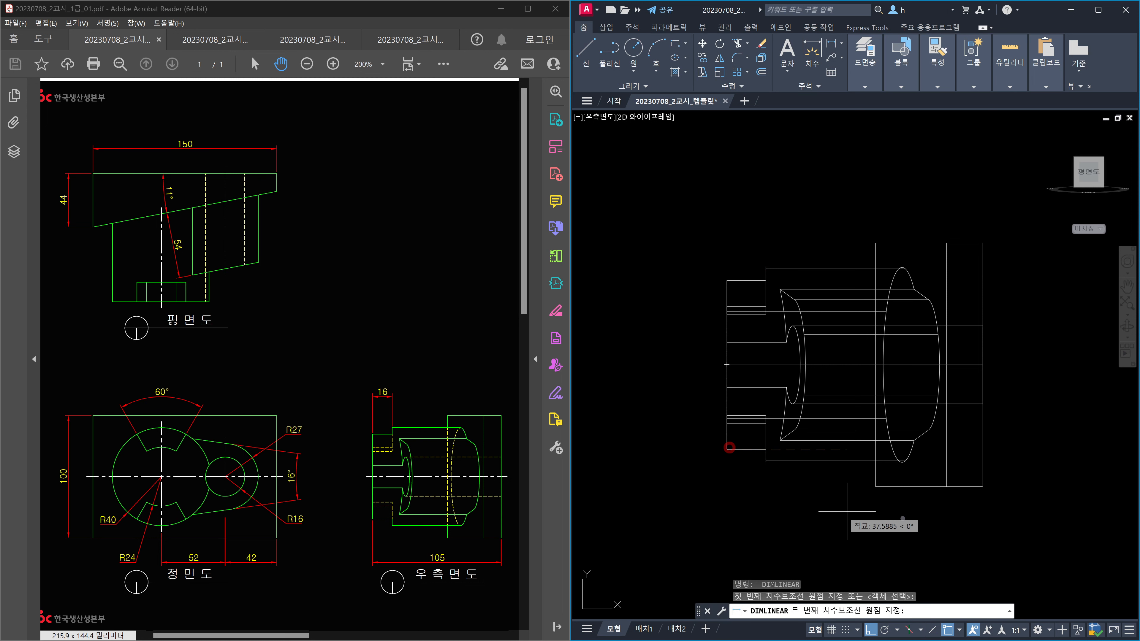
pyautogui.click(983, 487)
pyautogui.press('Escape')
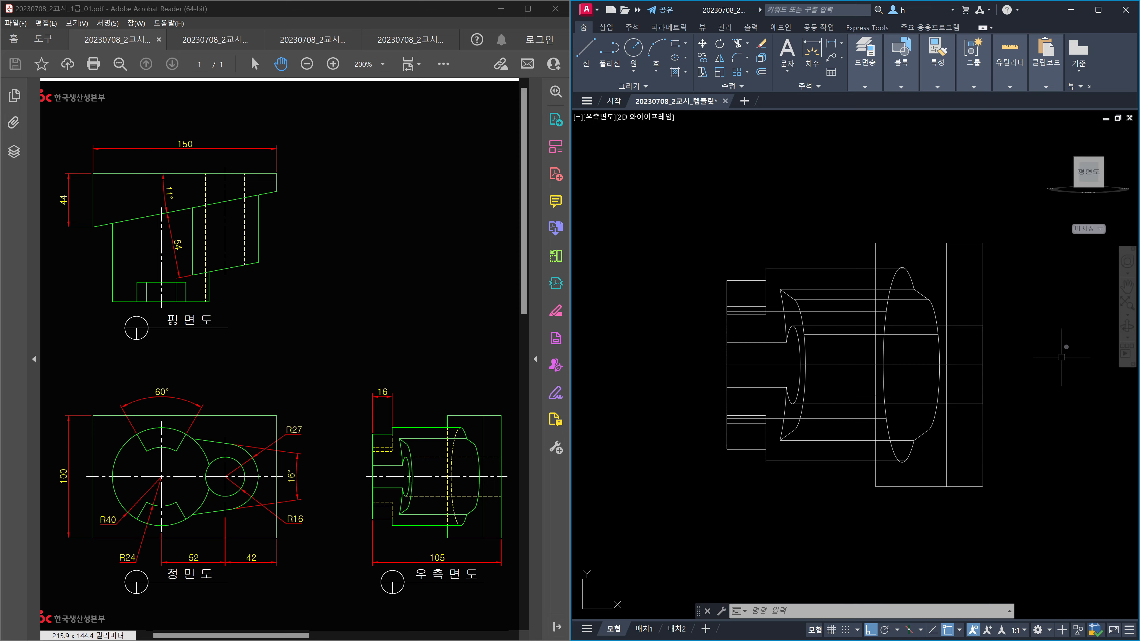
# - Reset the UCS to World and orient the part to the southeast isometric view
pyautogui.moveTo(1095, 151)
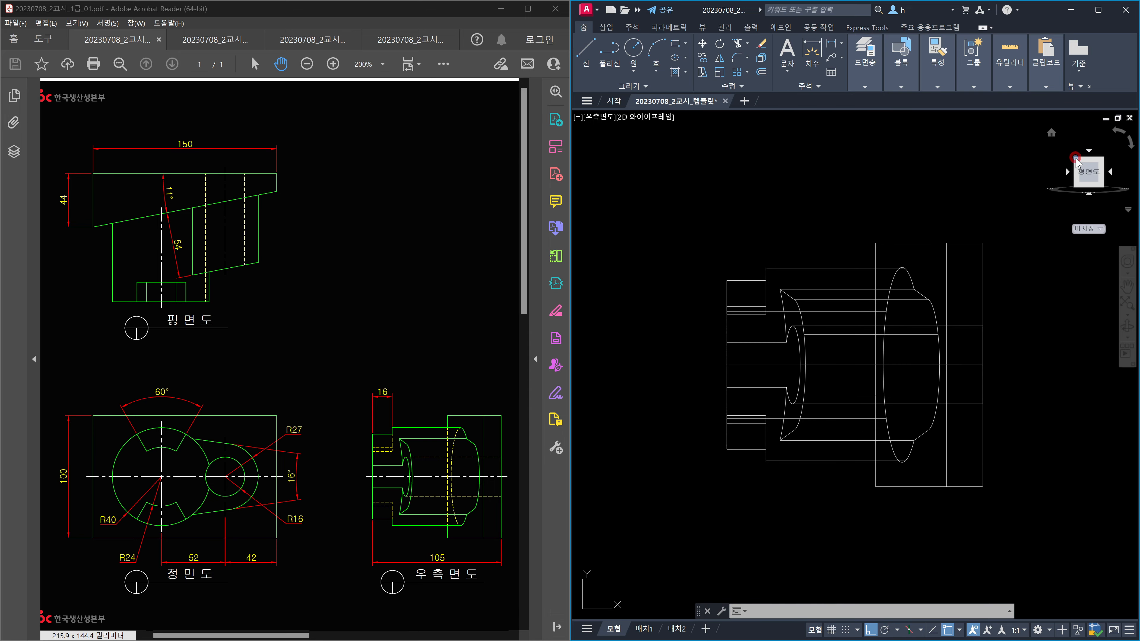
pyautogui.click(1076, 159)
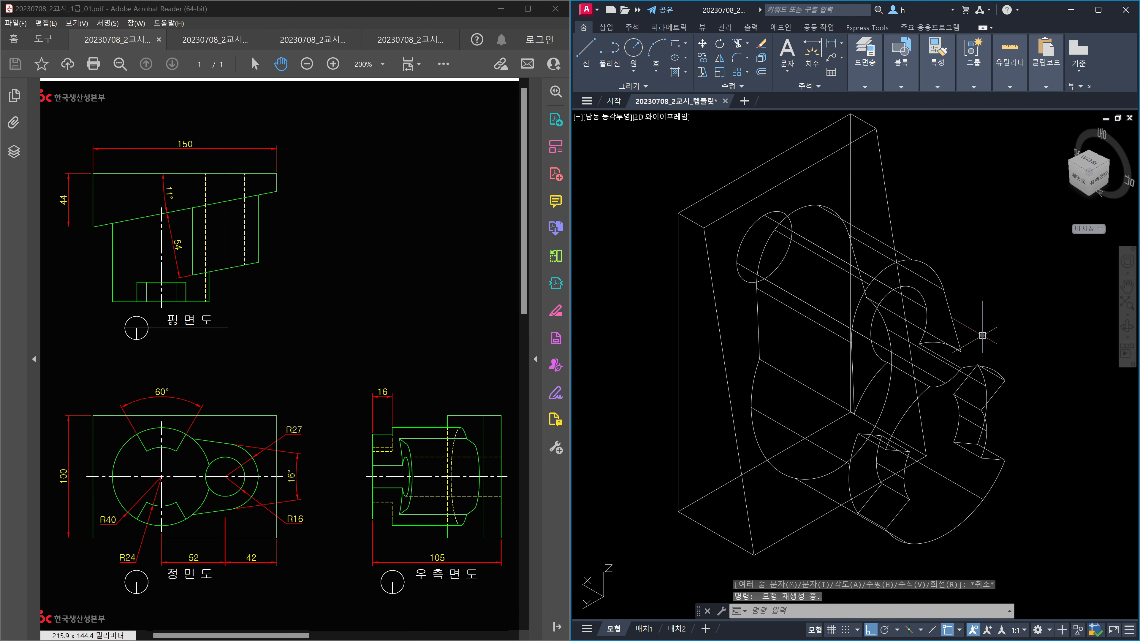
pyautogui.write('ucs')
pyautogui.press('Return')
pyautogui.press('Return')
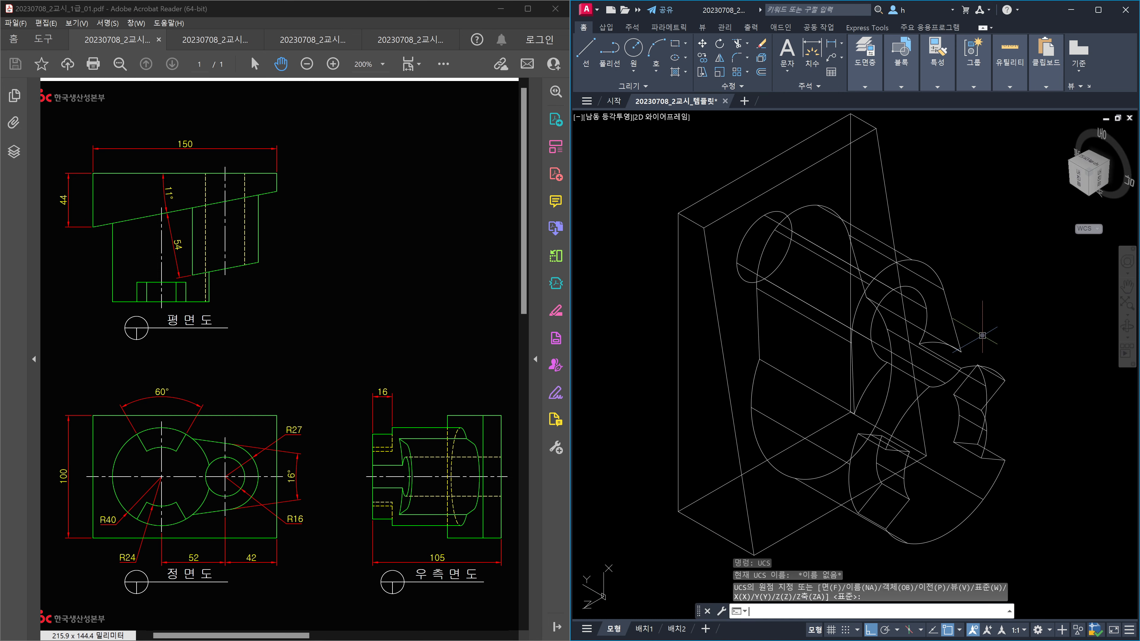
pyautogui.press('Escape')
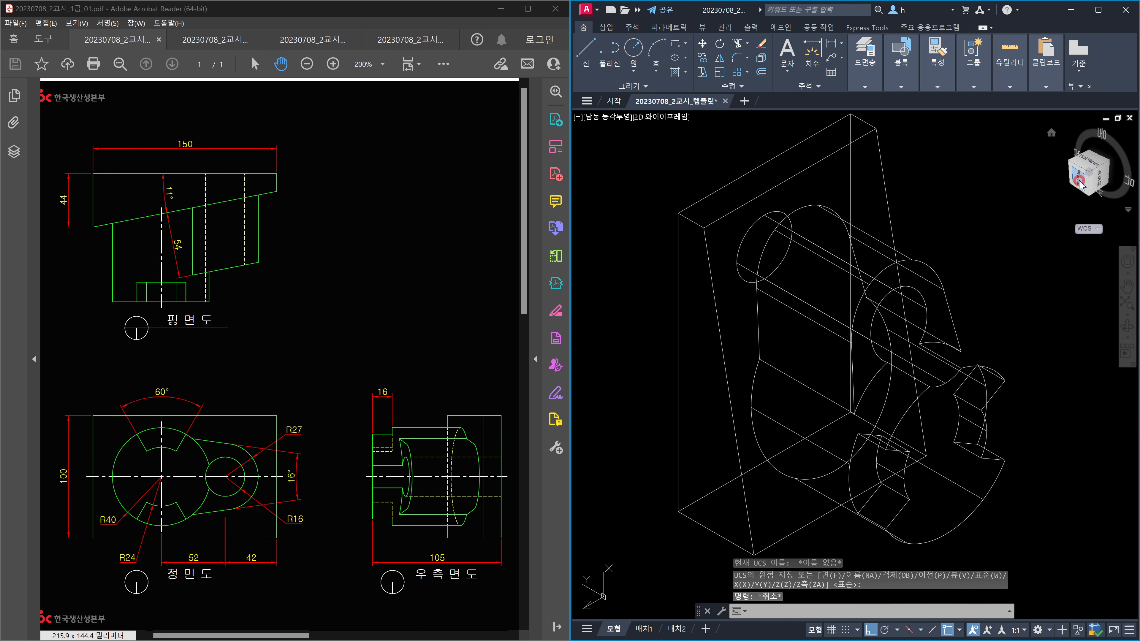
pyautogui.click(1080, 182)
pyautogui.click(1100, 185)
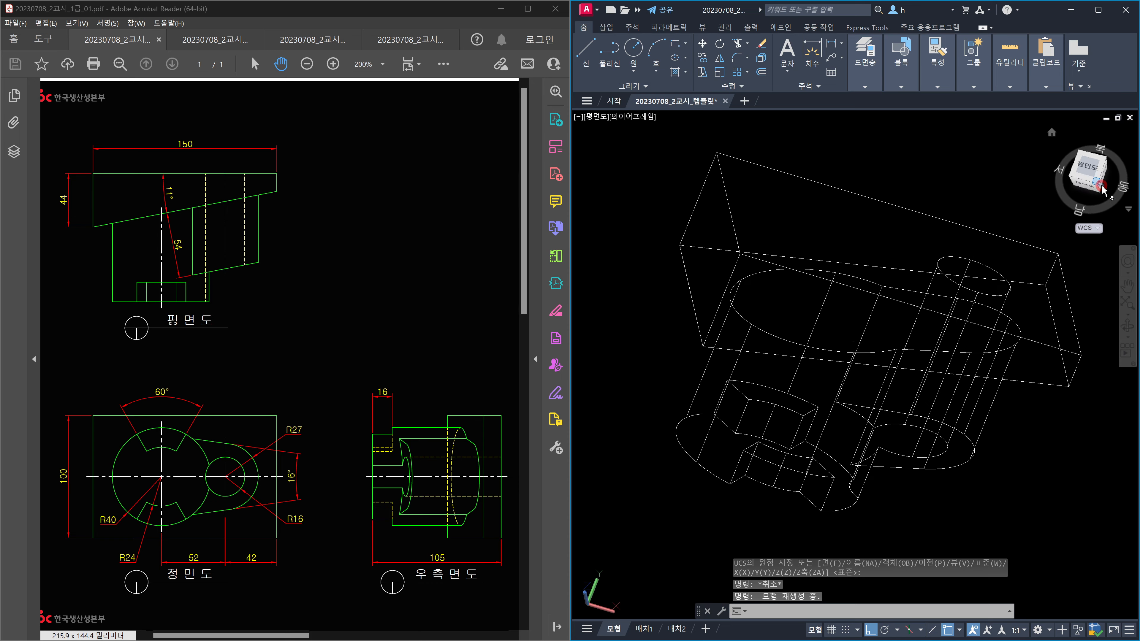
pyautogui.moveTo(971, 518); pyautogui.dragTo(946, 529, button='middle')
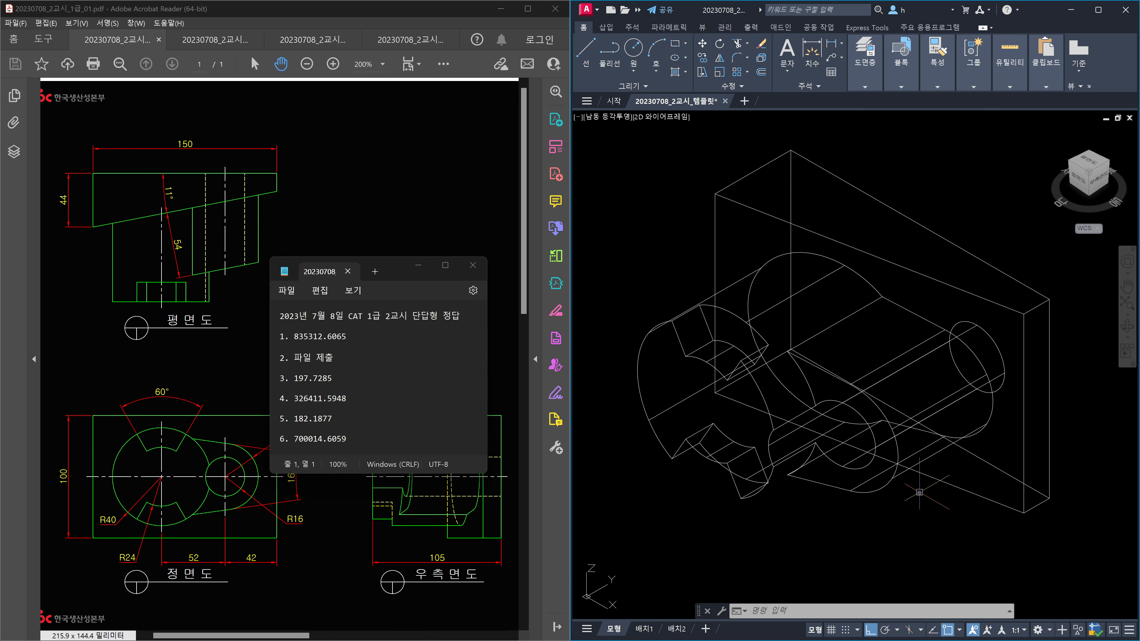
# - List the whole solid's mass properties and compare its volume with answer 1 in the 20230708 text file
pyautogui.write('volum')
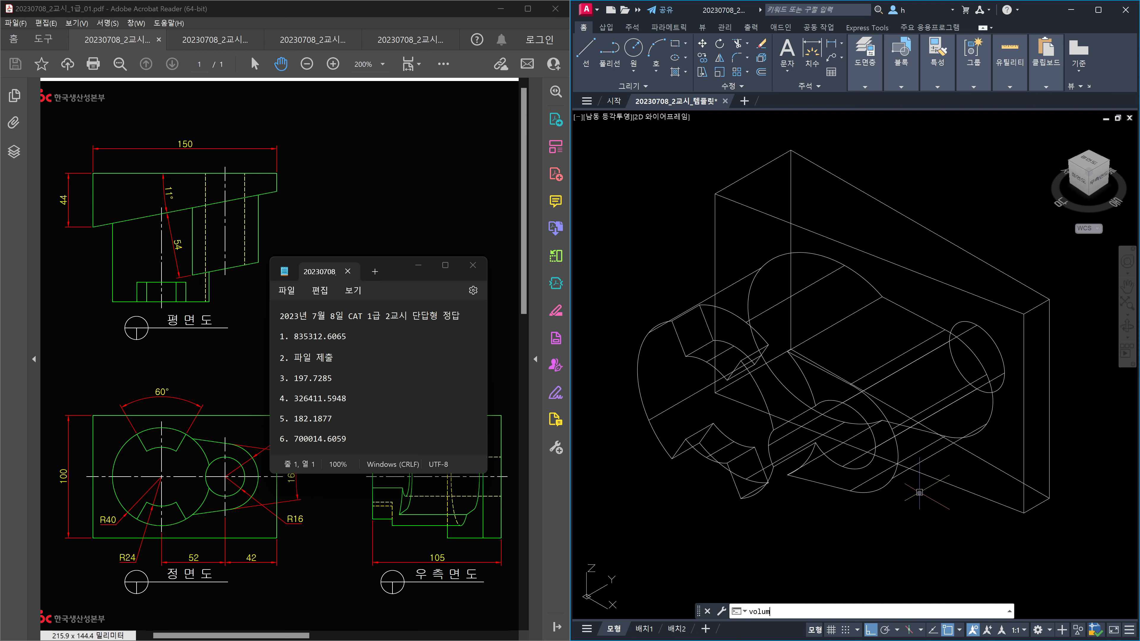
pyautogui.write('e')
pyautogui.press('Return')
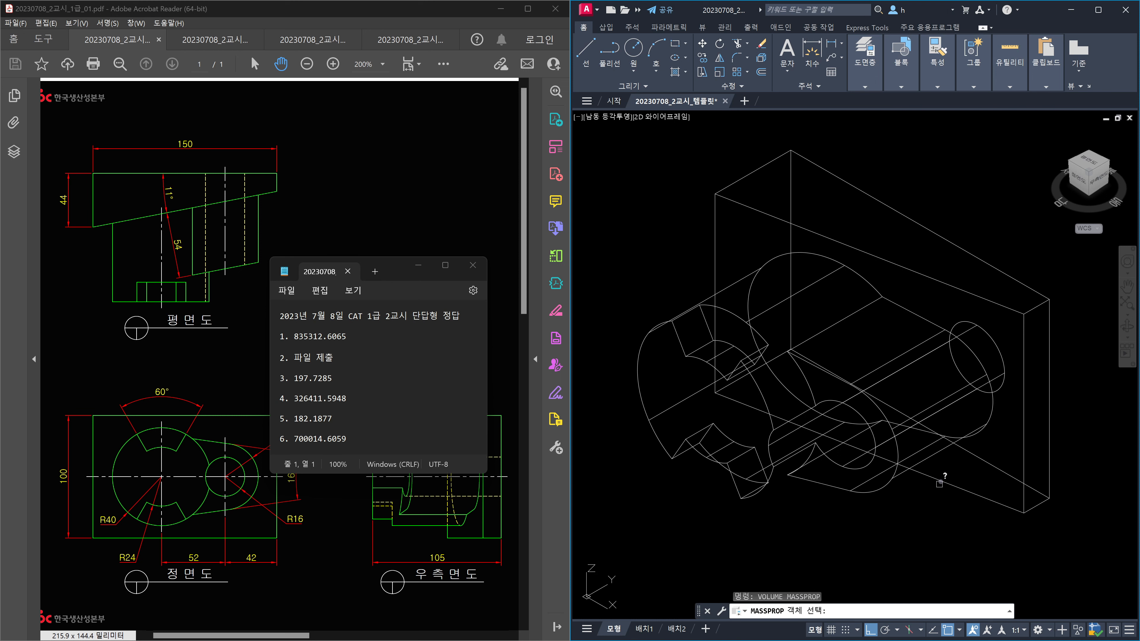
pyautogui.click(940, 481)
pyautogui.press('Return')
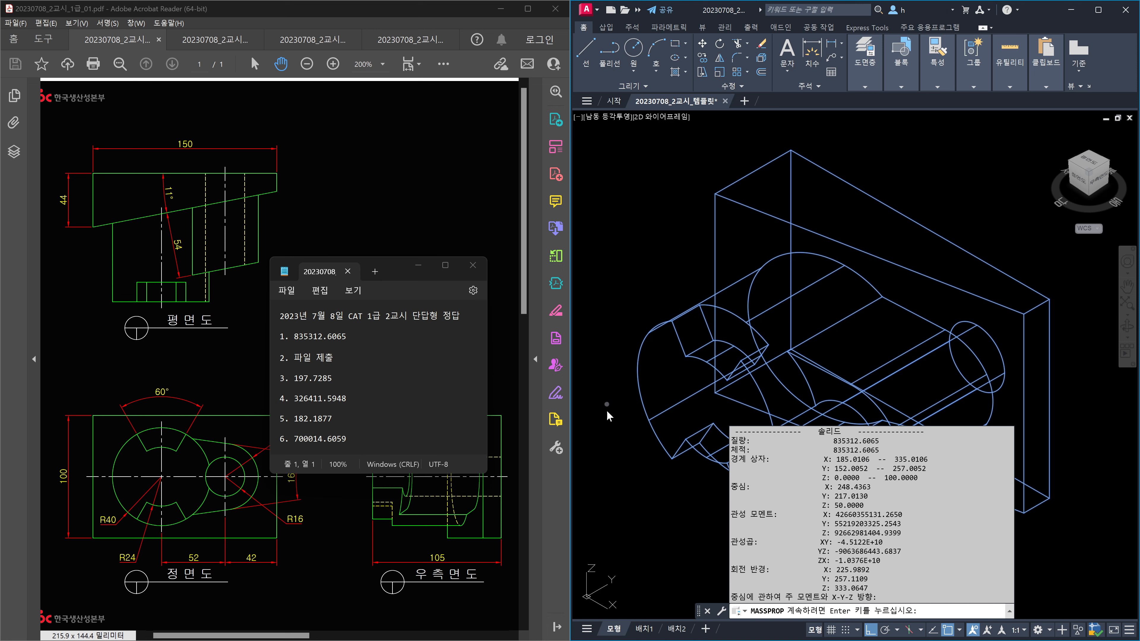
pyautogui.click(1029, 561)
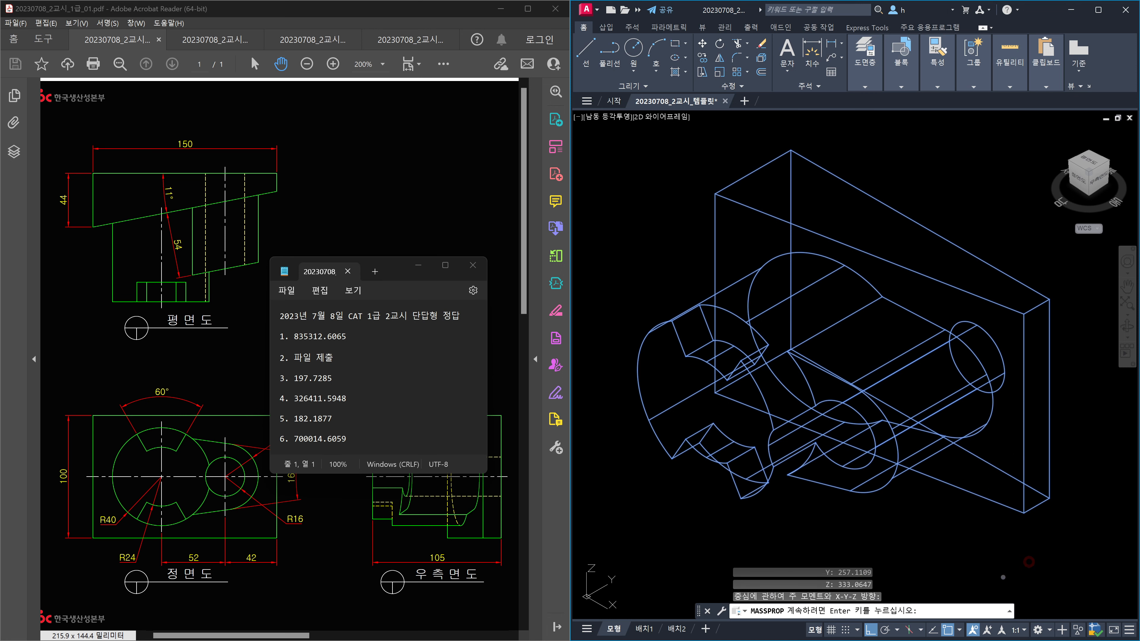
pyautogui.press('Return')
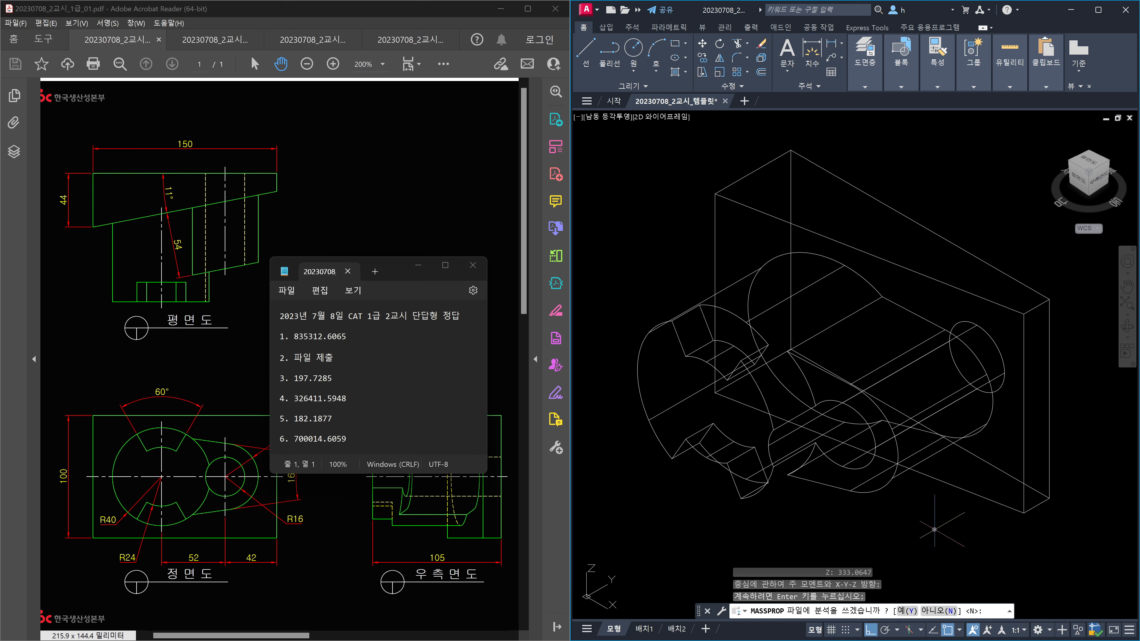